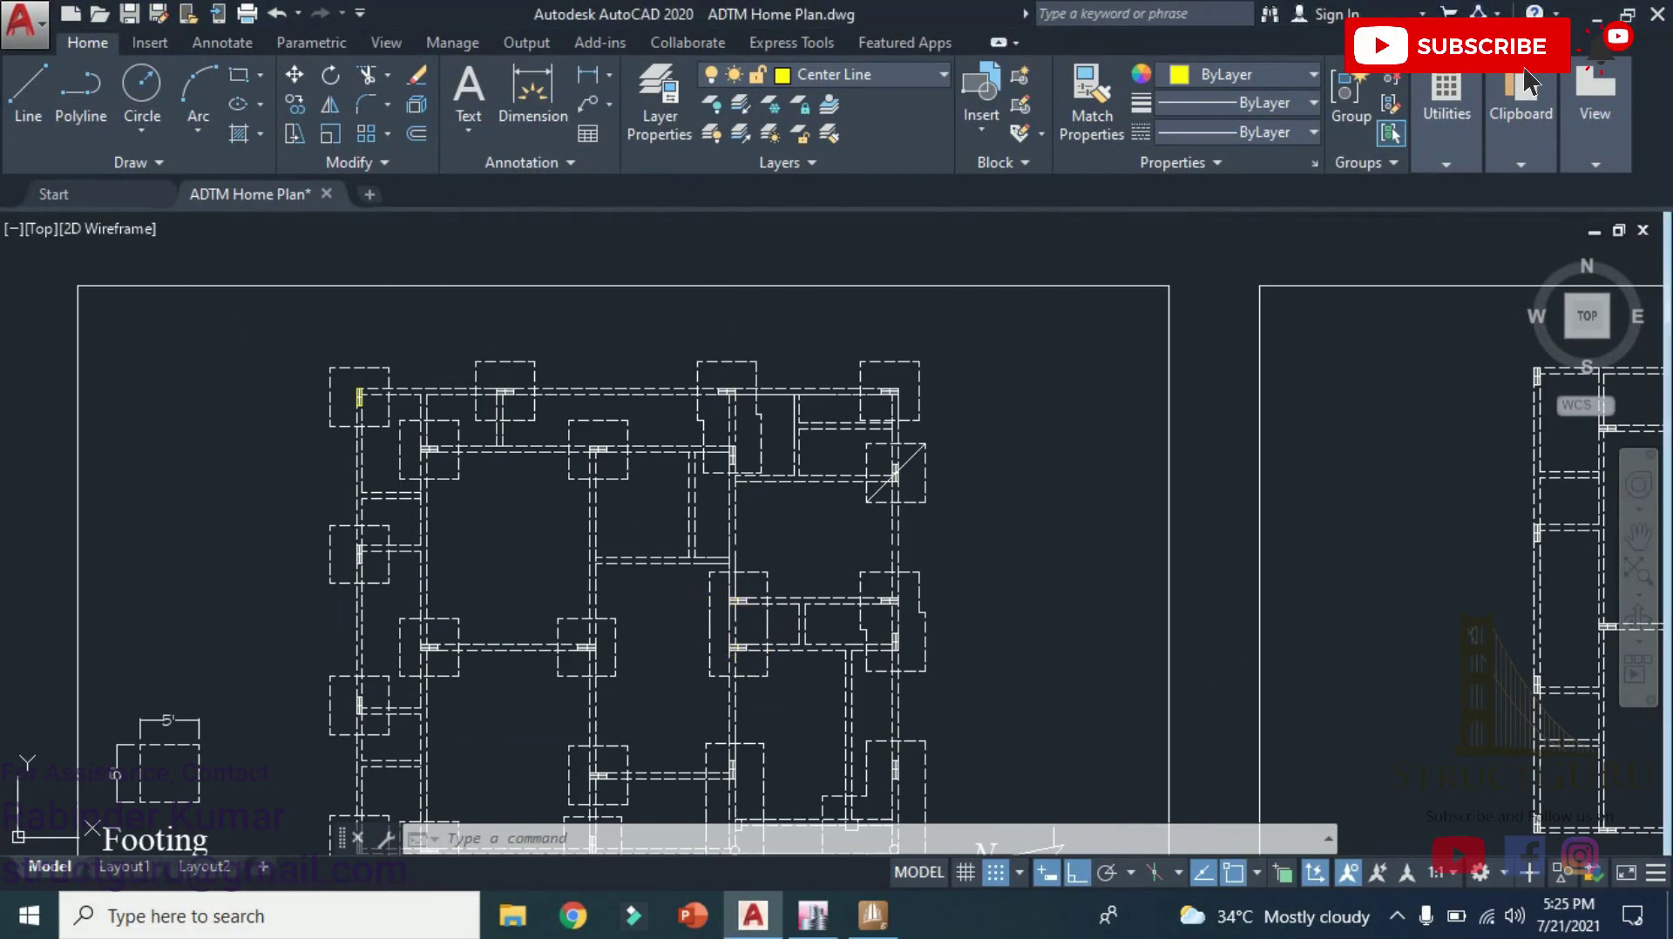
Zoom around the AutoCAD Footing Plan, then bring STAAD Foundation to the front.
scroll(949, 599, "down", 4)
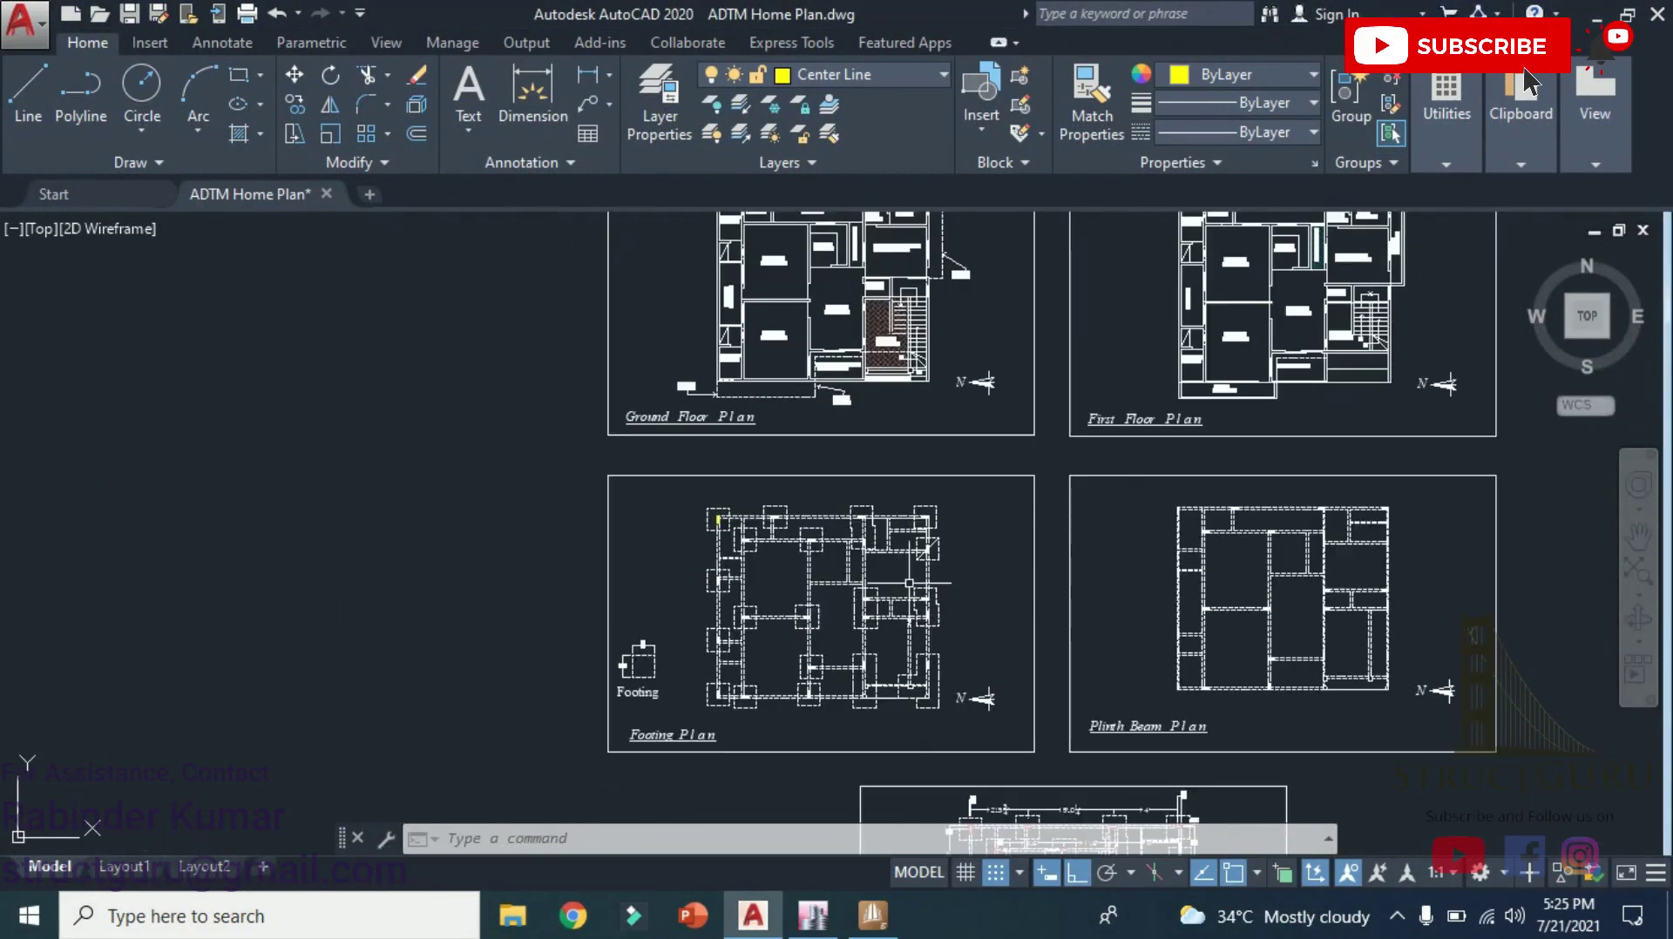
scroll(870, 591, "up", 8)
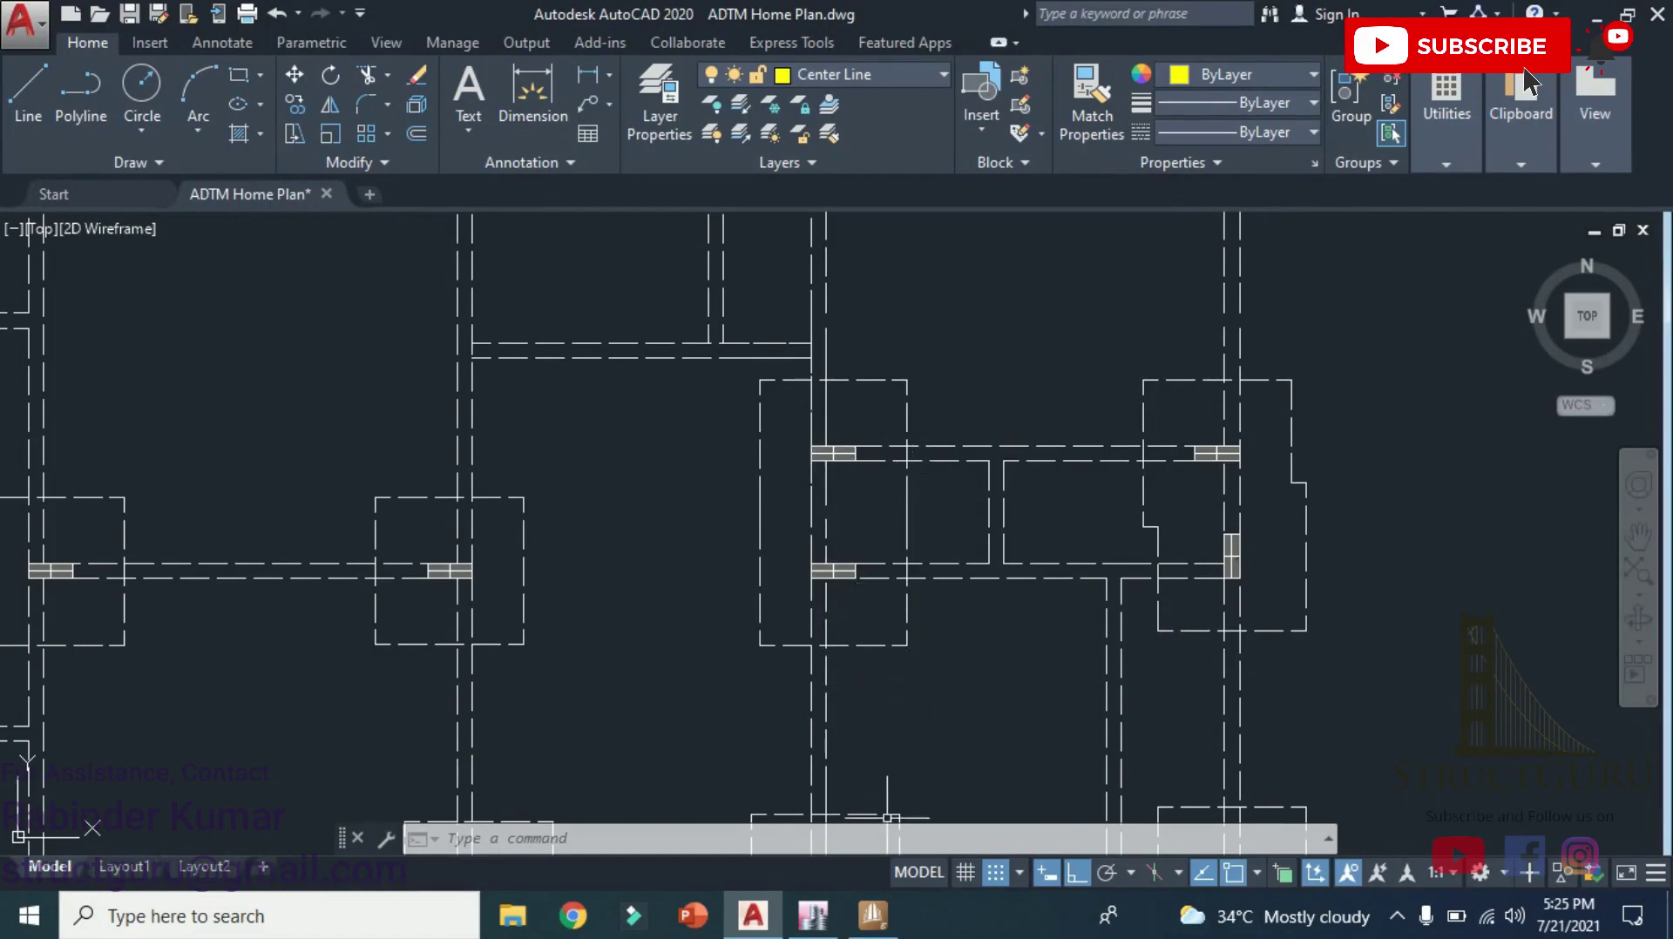
left_click(878, 914)
left_click(849, 862)
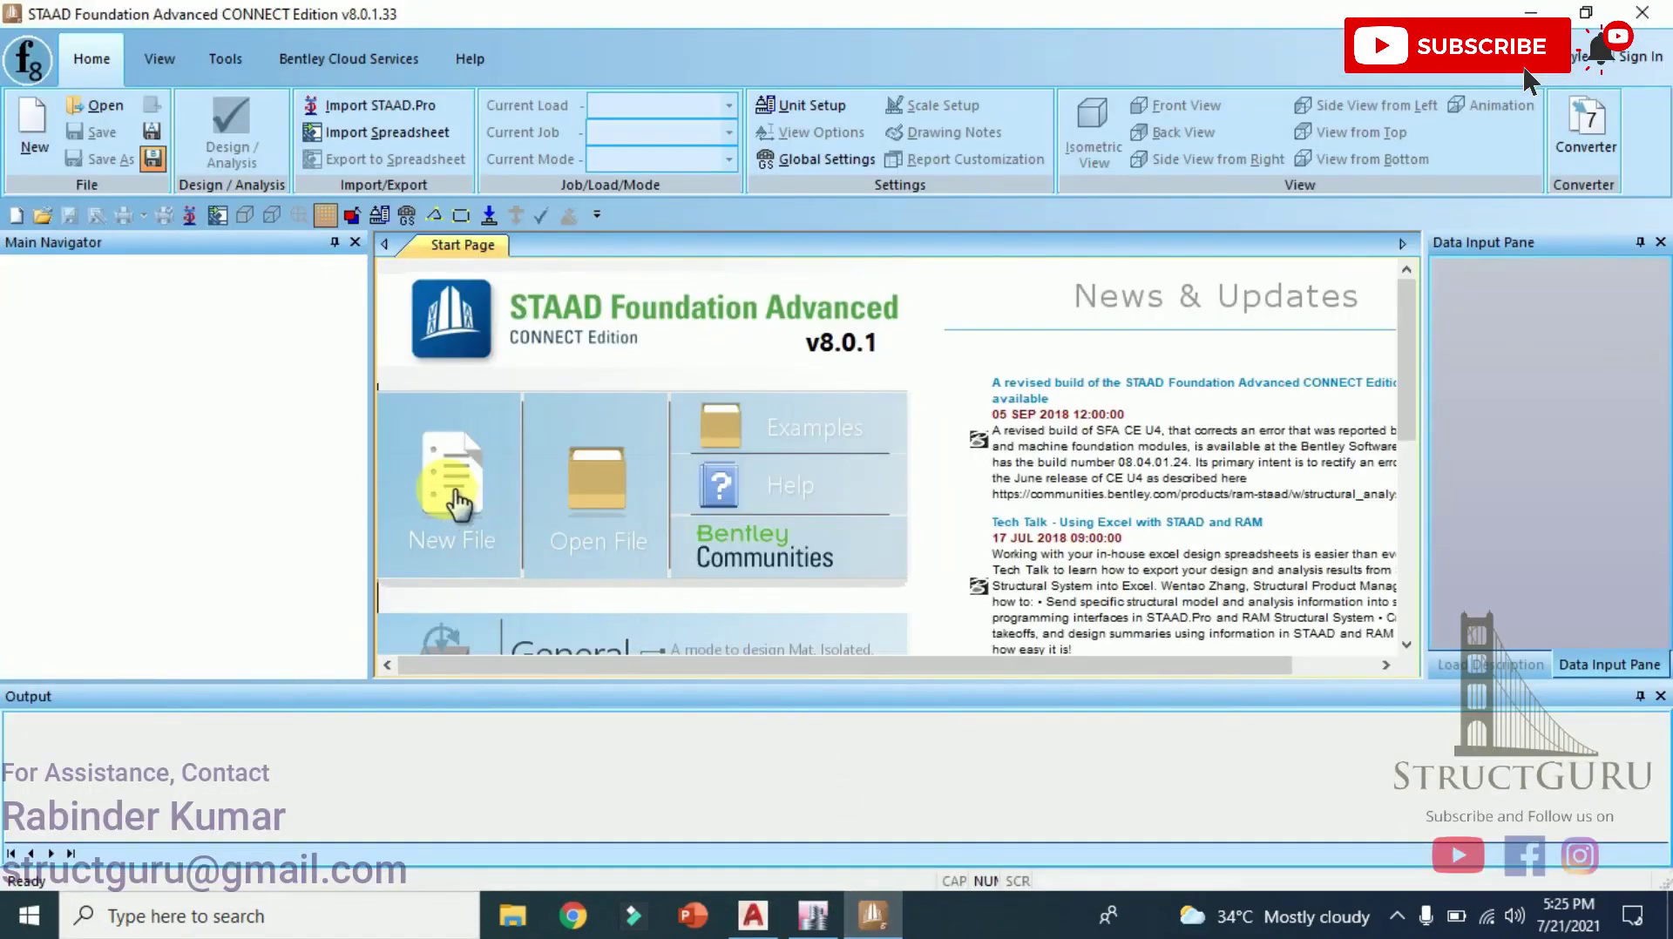
Create a new foundation job, show the empty Column Position table in a widened pane, and open Unit Setup.
left_click(455, 495)
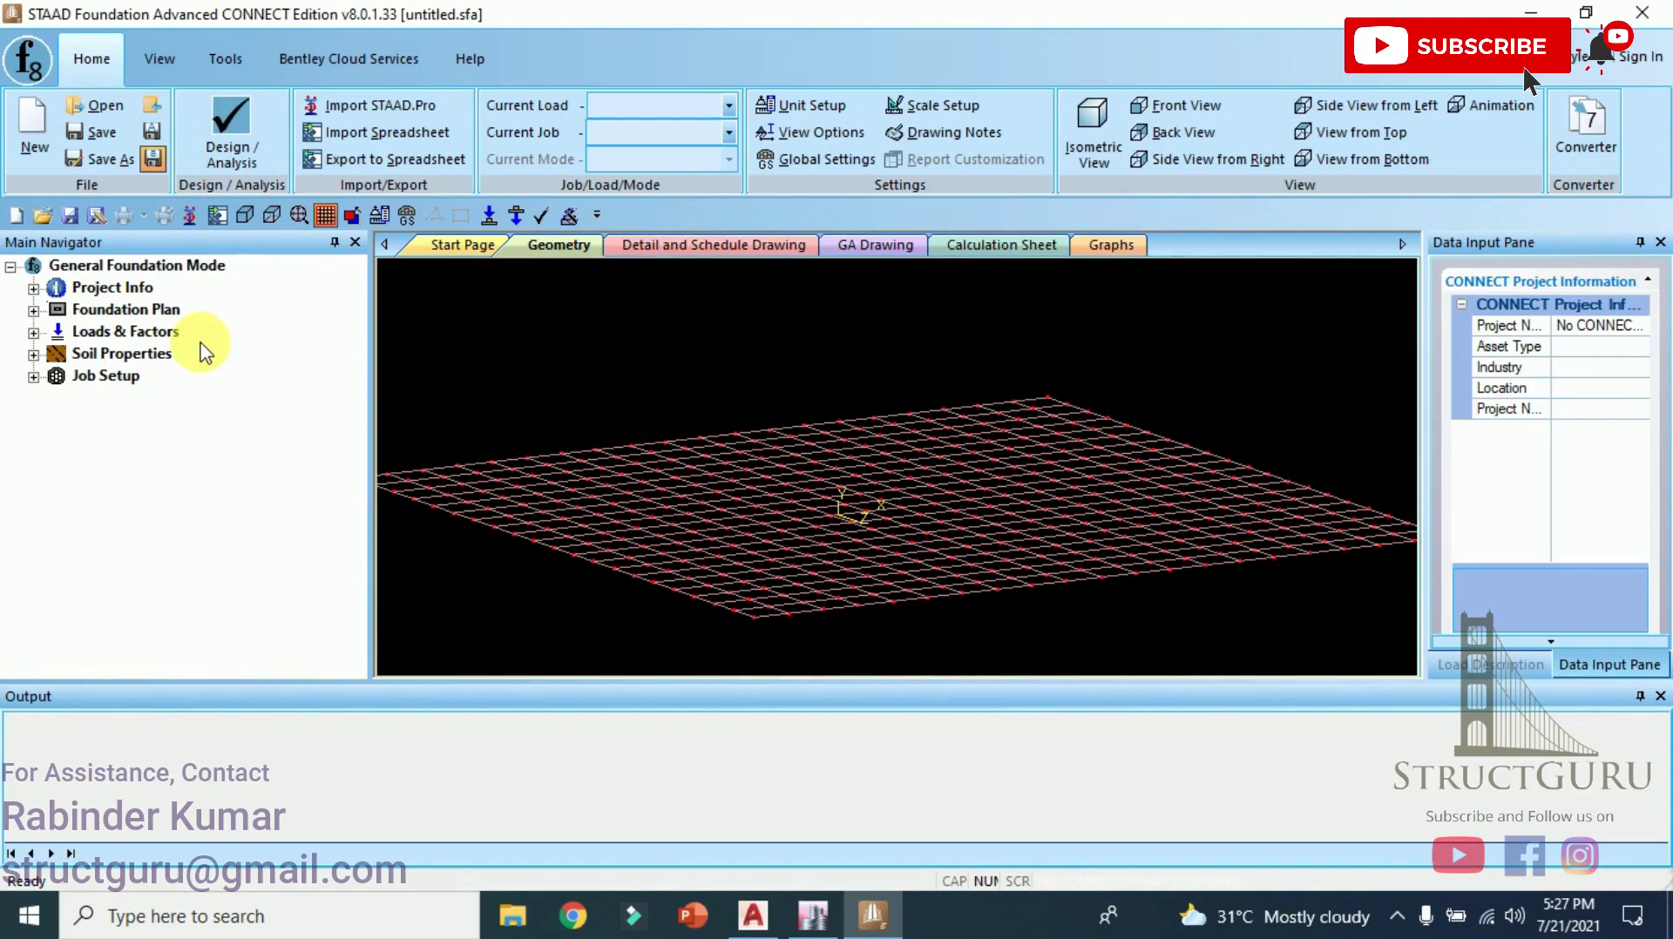
left_click(33, 310)
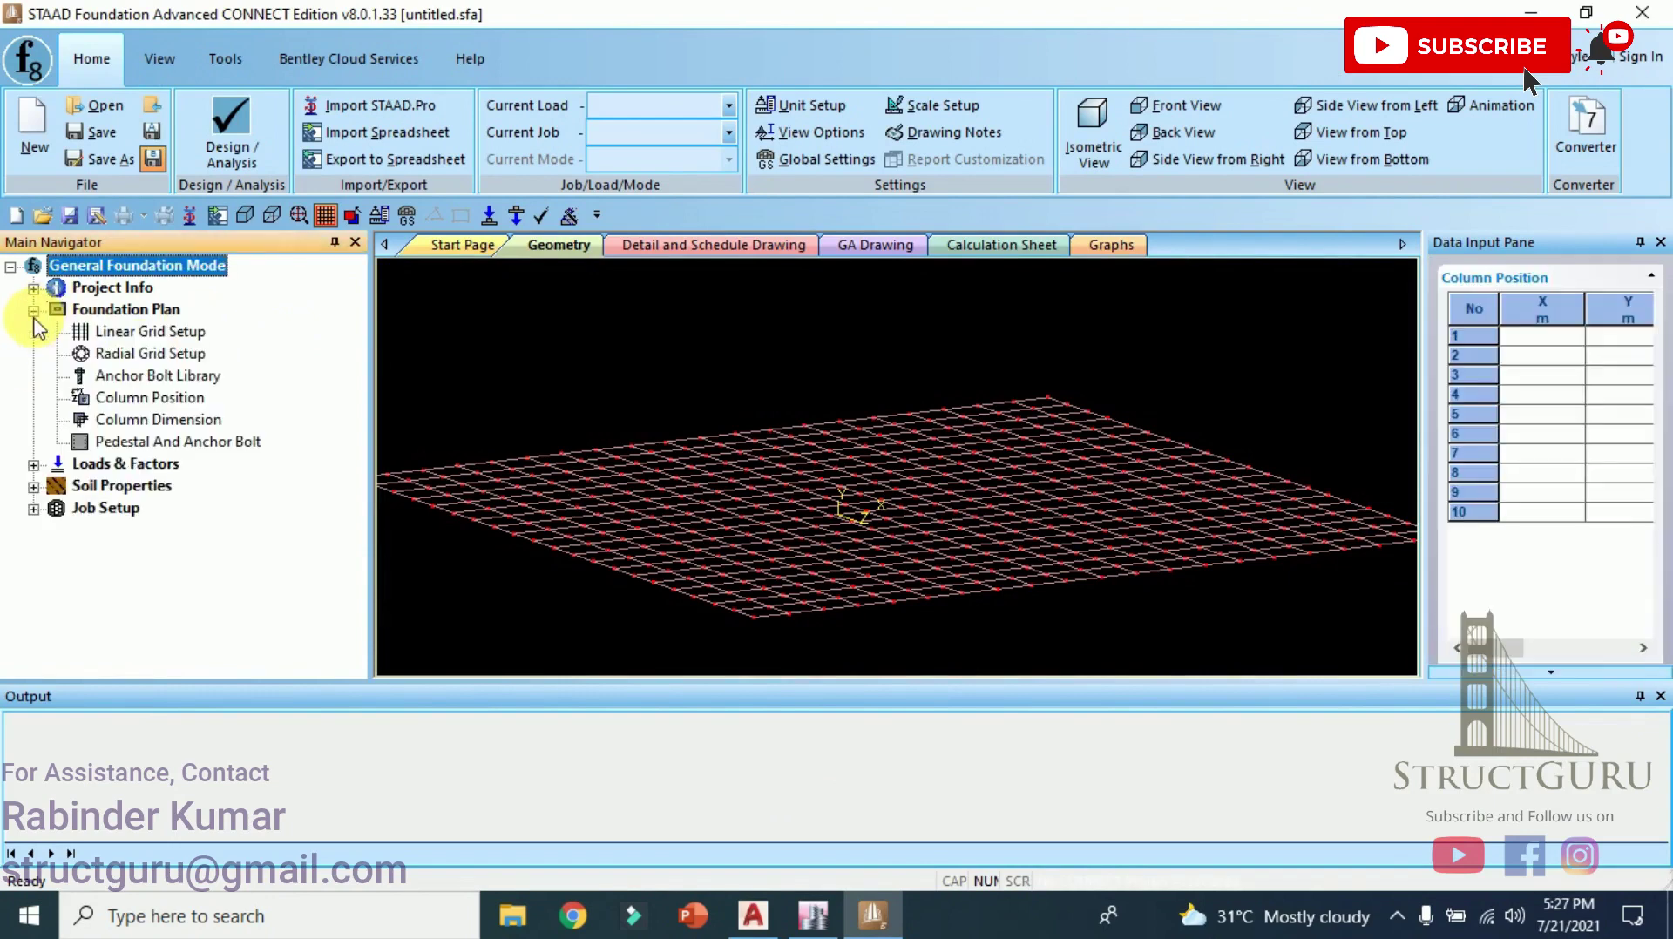
left_click(143, 398)
left_click_drag(1424, 418, 1286, 416)
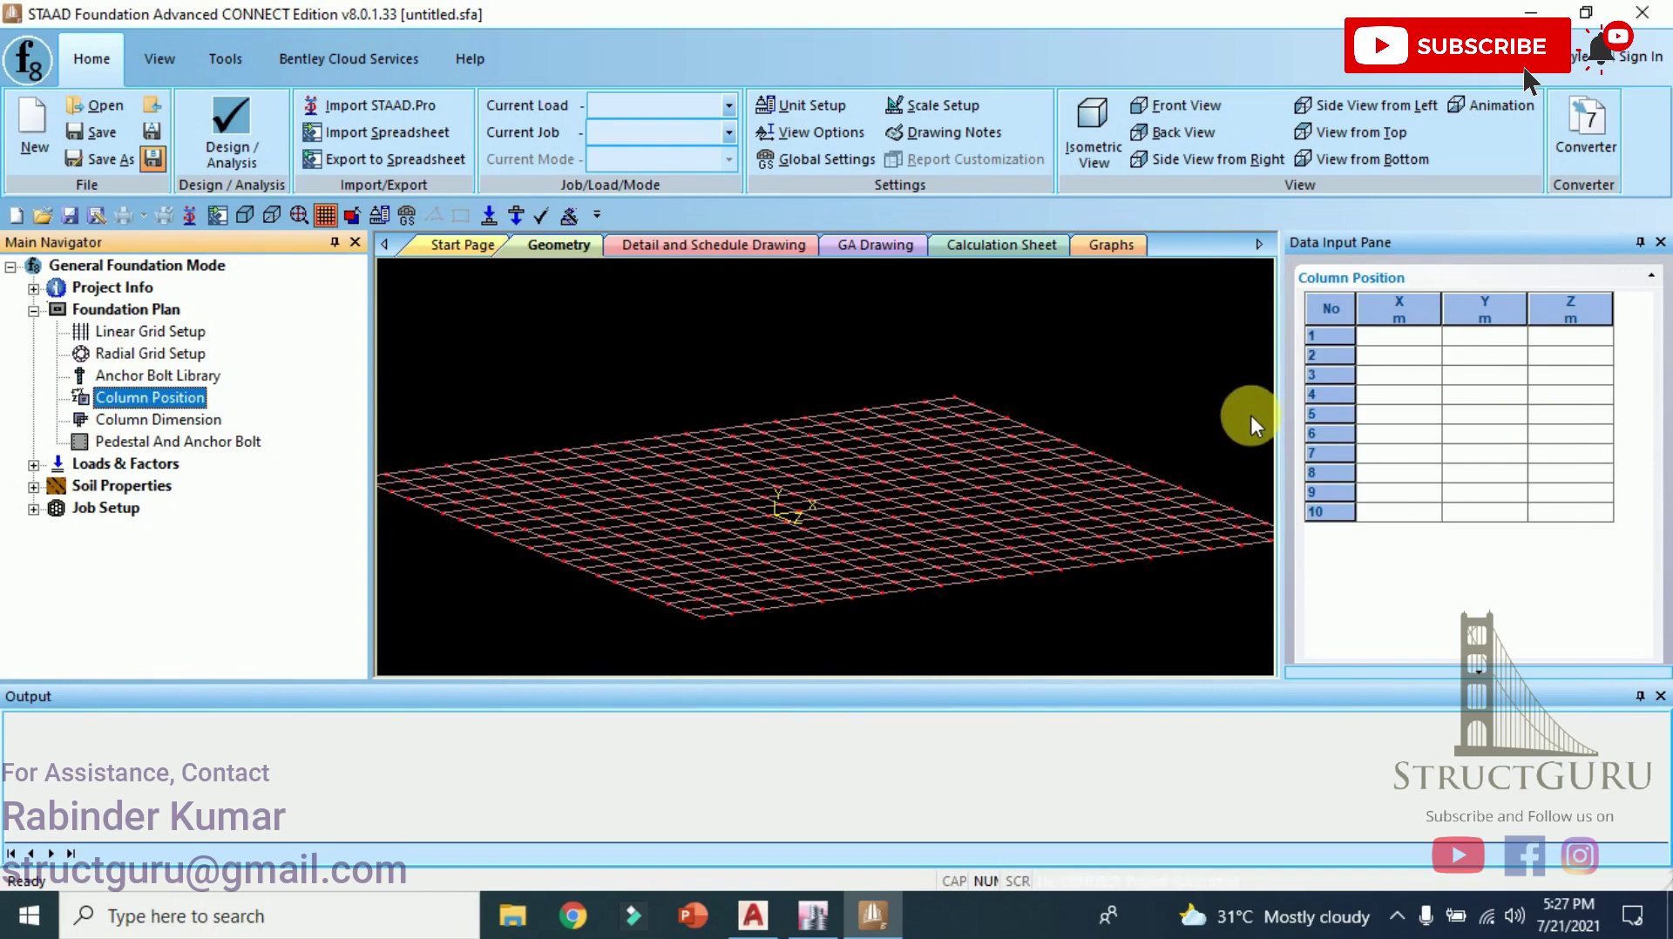
left_click(1030, 351)
left_click(813, 106)
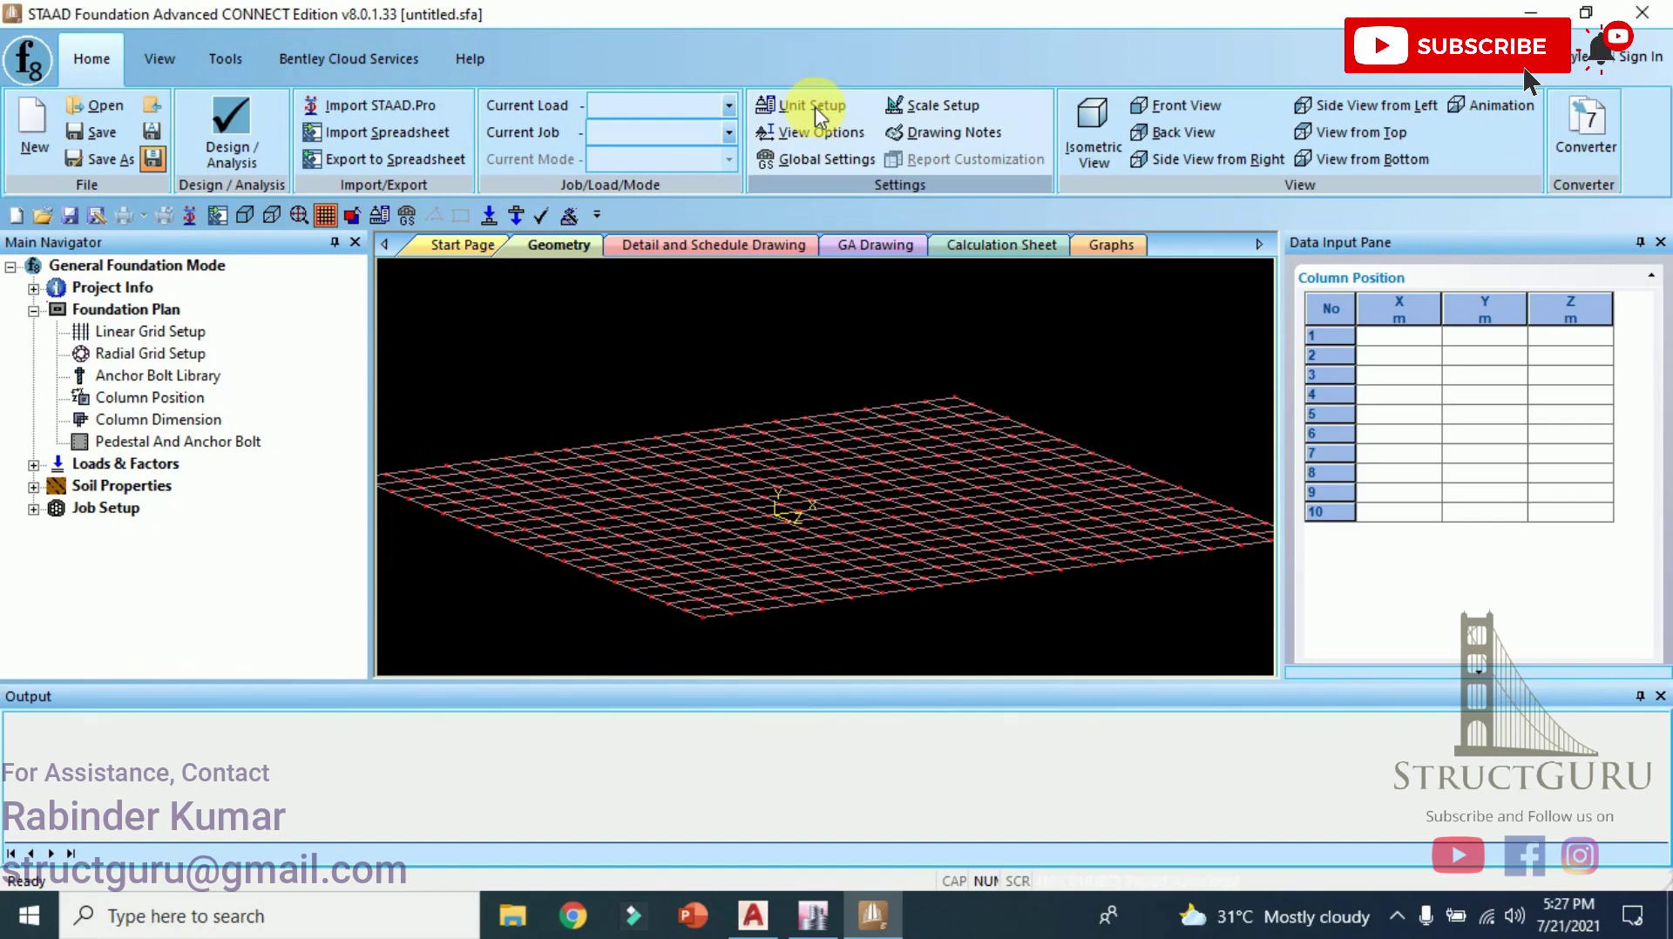
Reset all units to the English defaults and apply them.
left_click(884, 314)
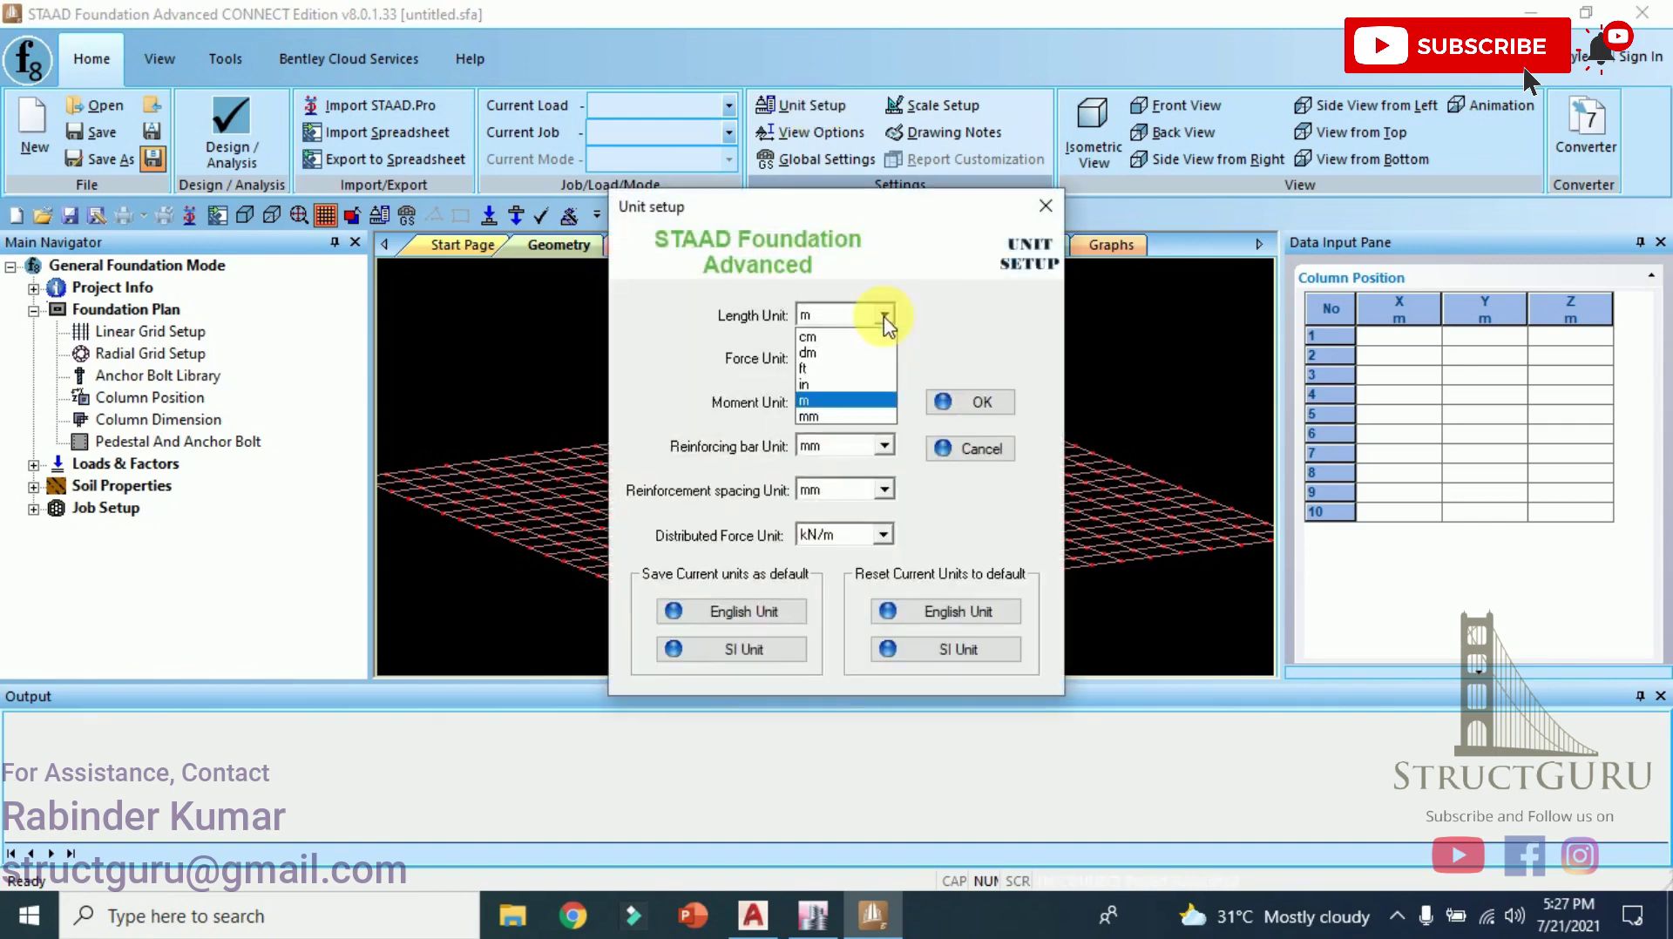
left_click(884, 316)
left_click(921, 612)
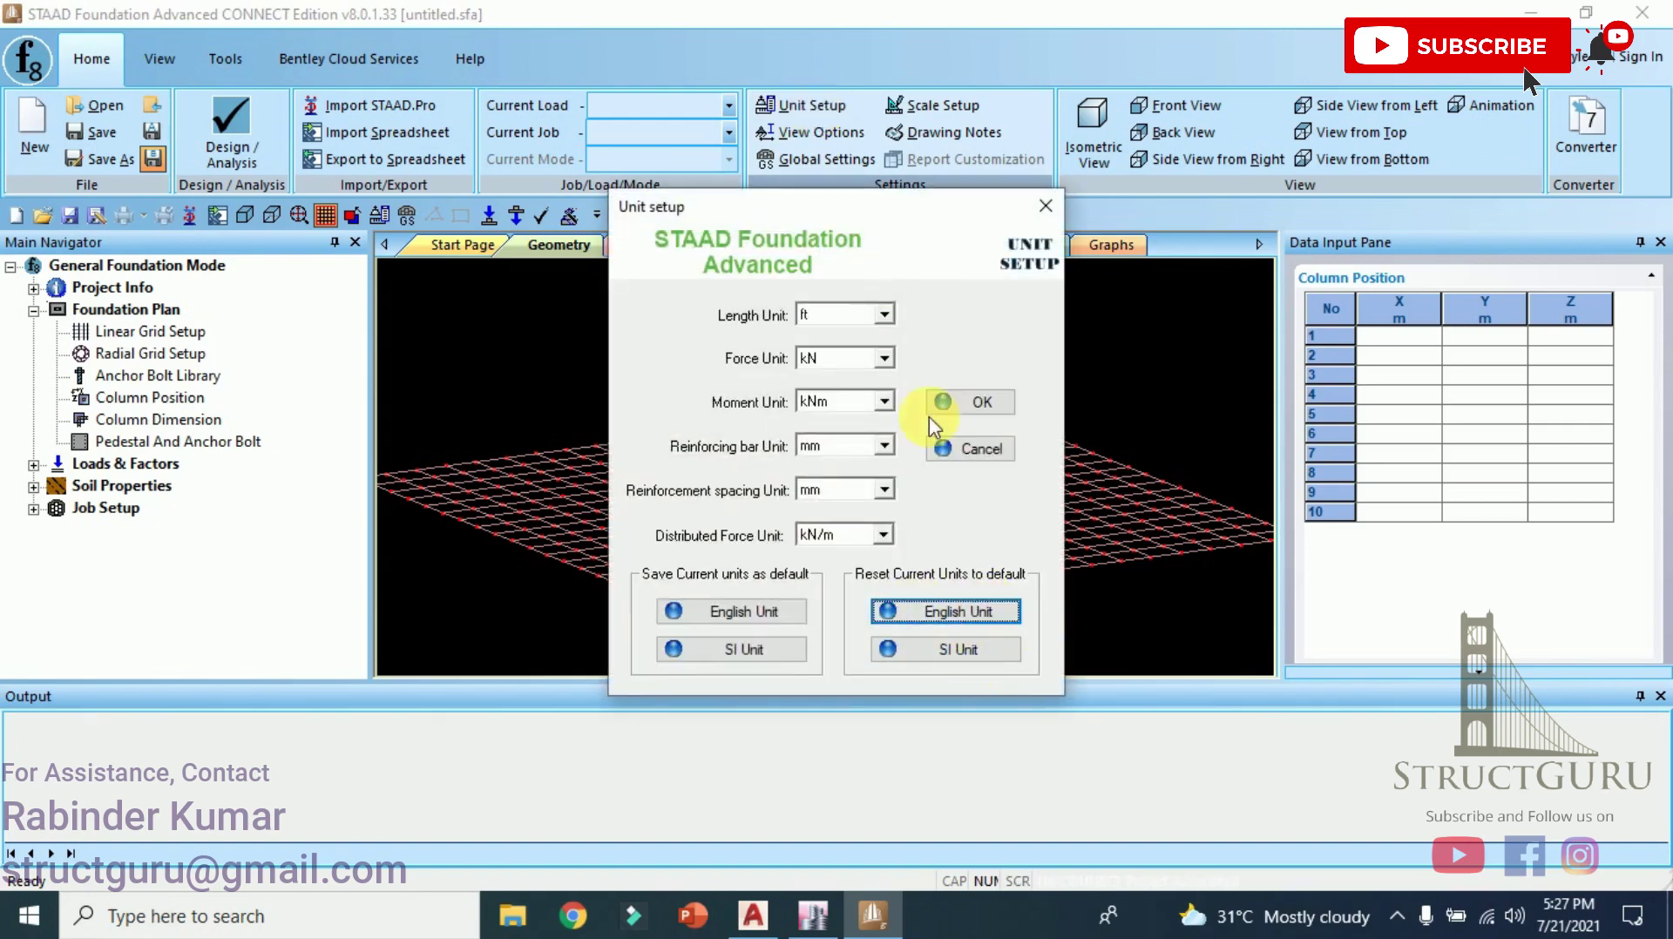
left_click(1047, 207)
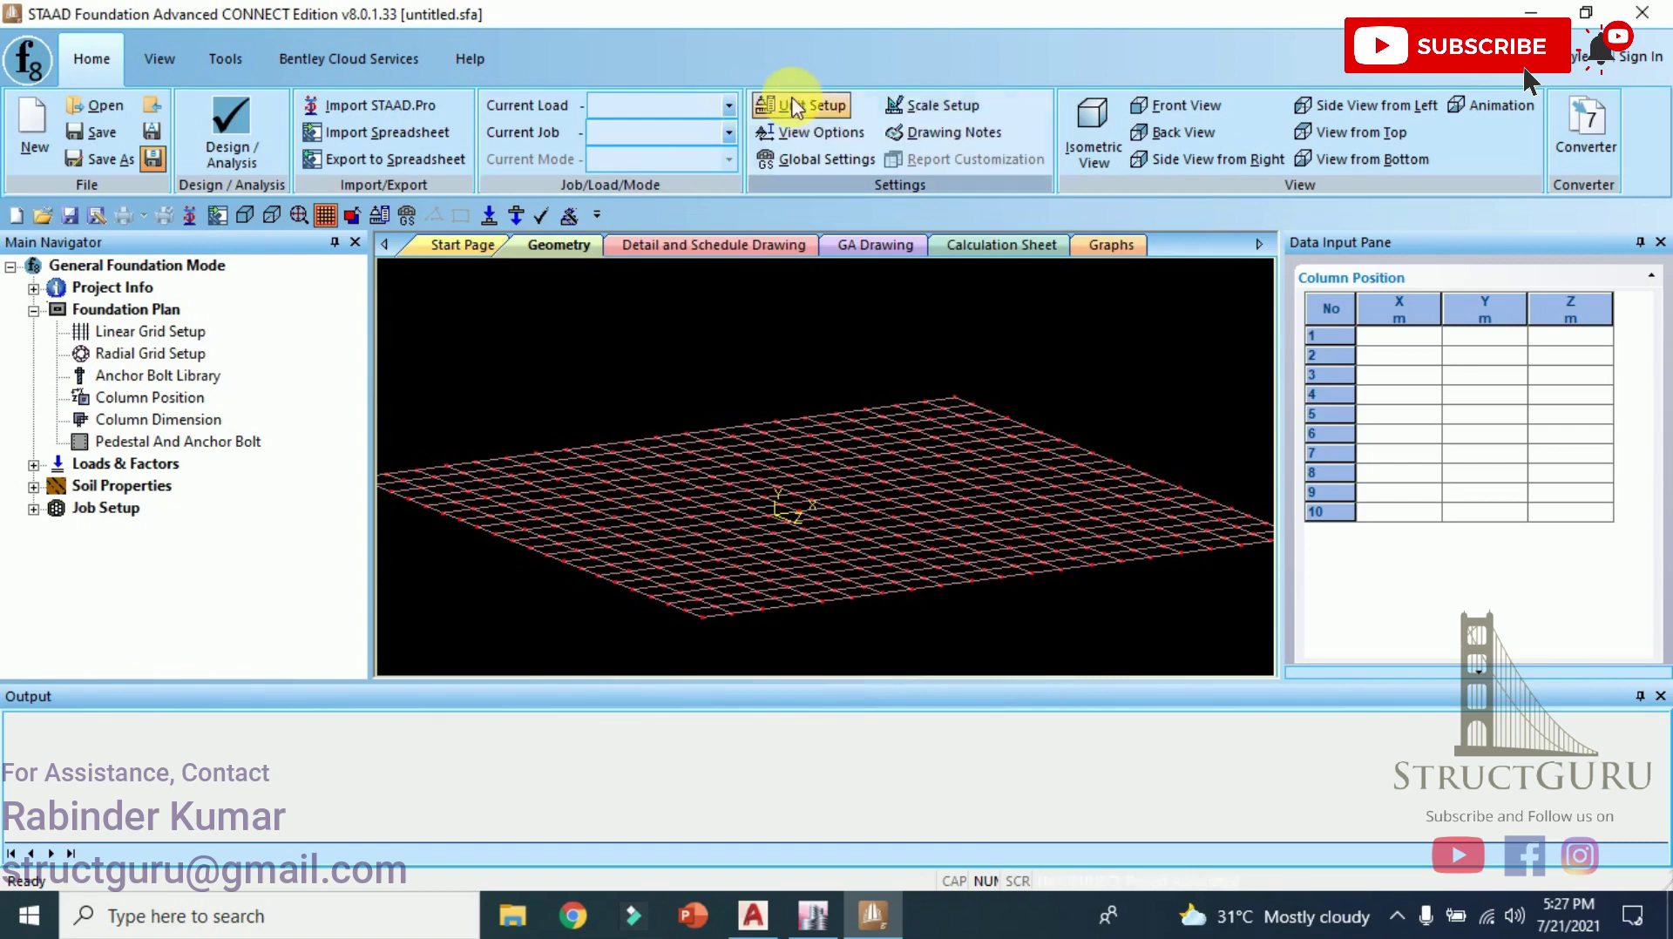
Set force to kip, moment to kip-ft, bar and spacing to in, and distributed force to kips/ft.
left_click(840, 110)
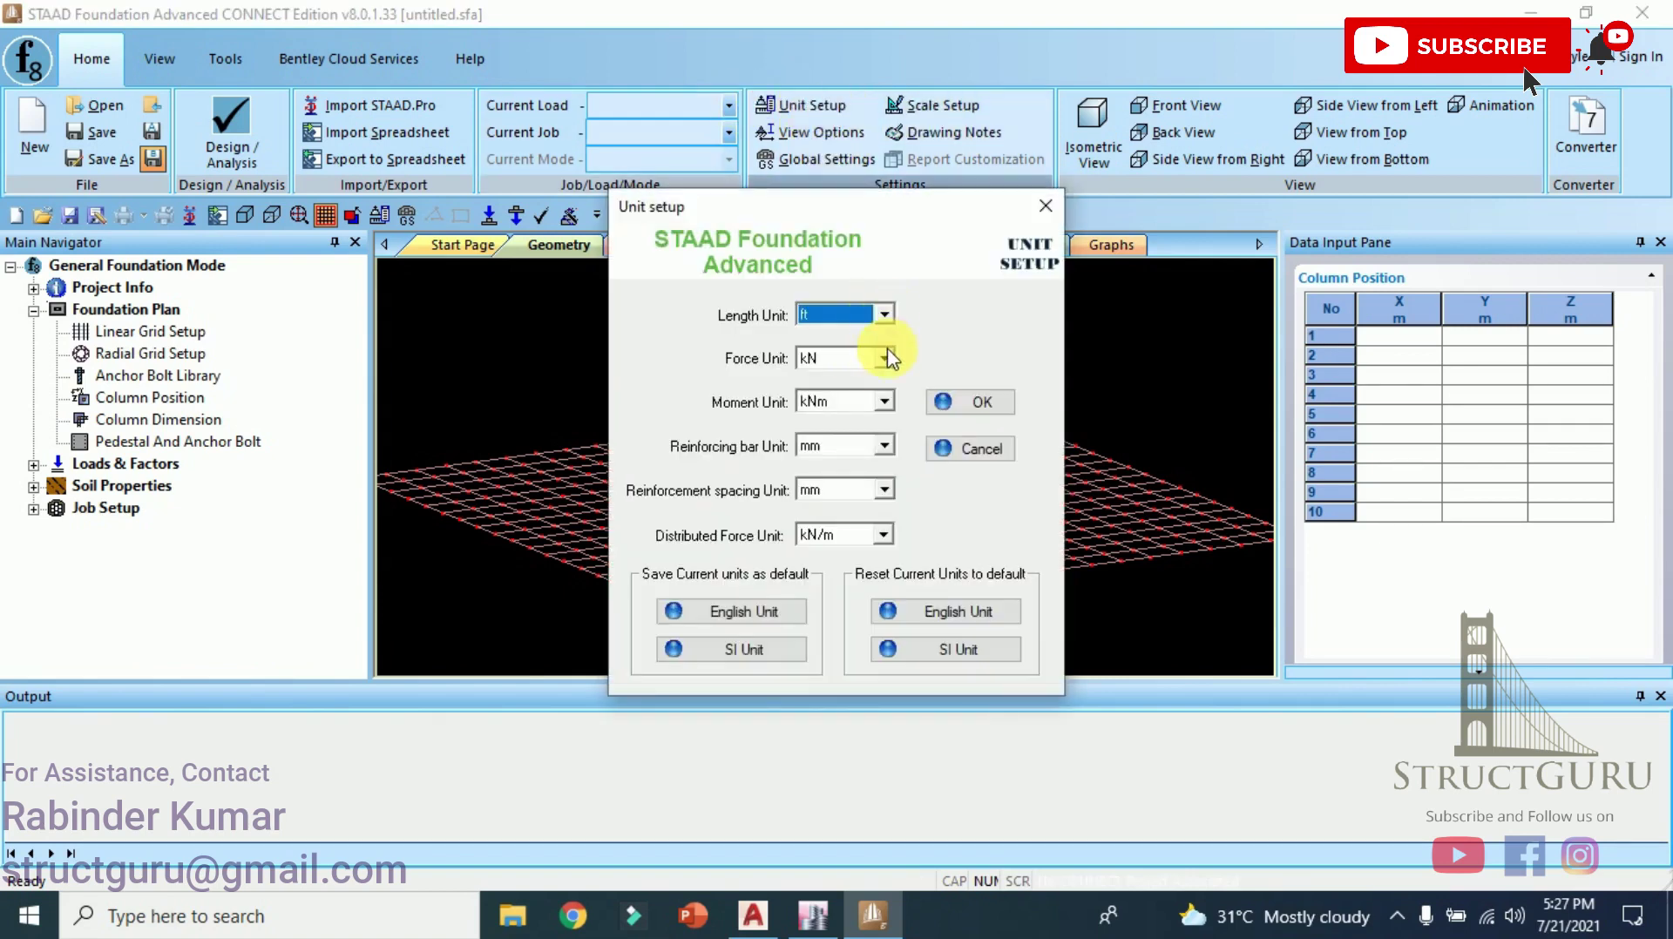
left_click(885, 358)
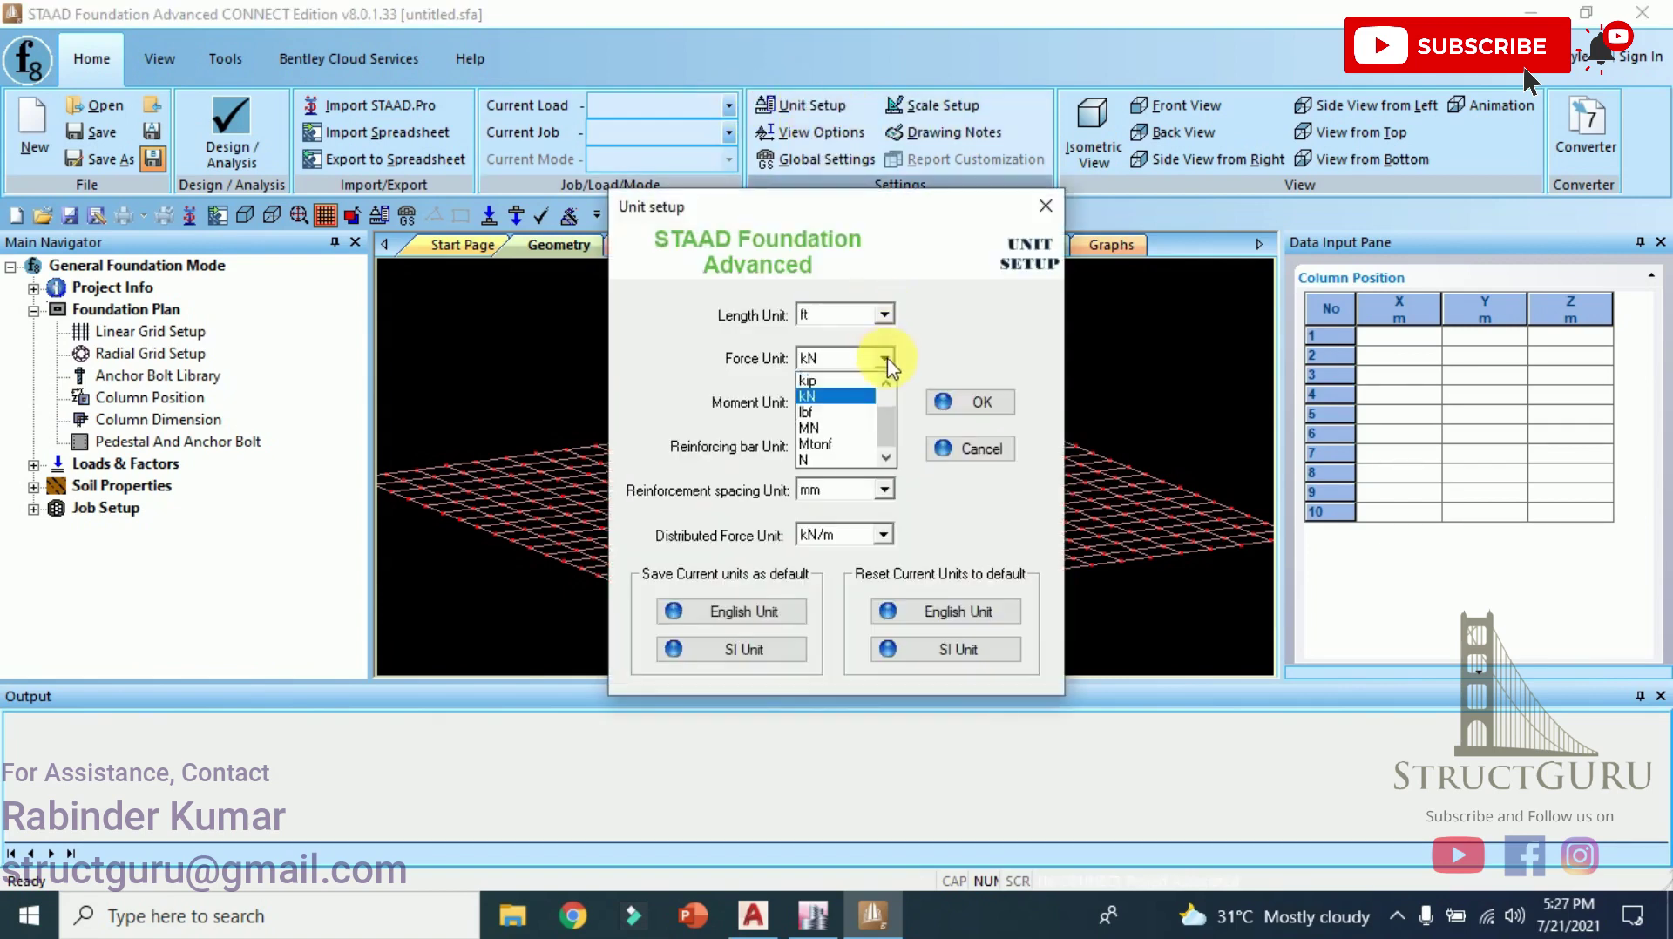
left_click(849, 381)
left_click(885, 402)
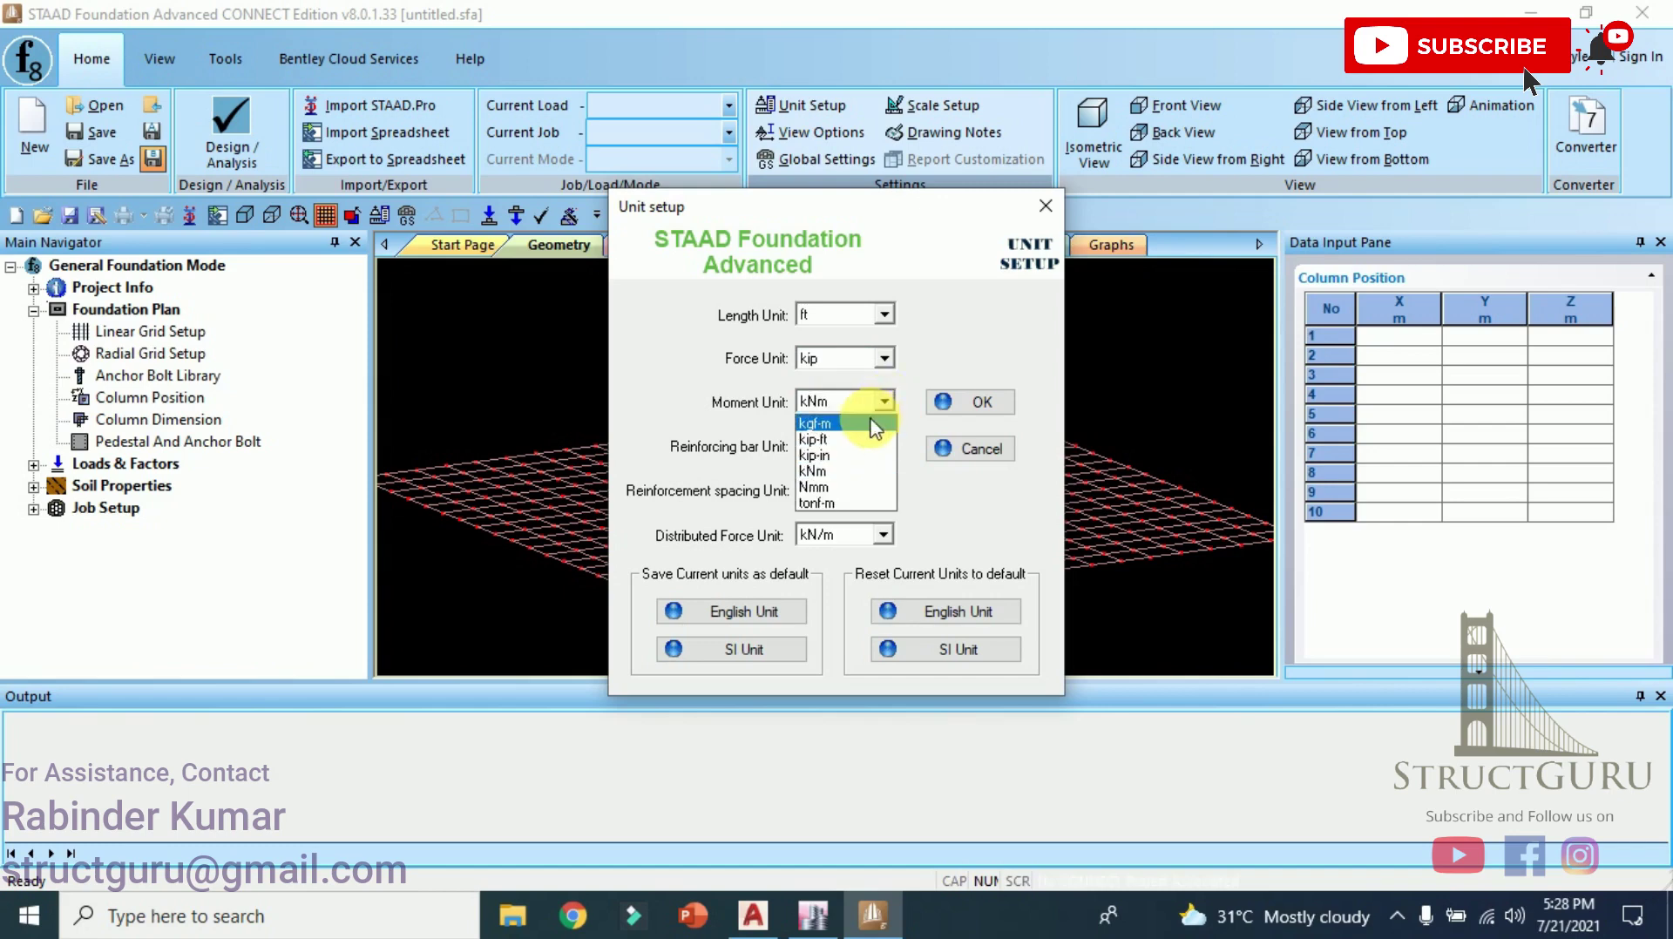
left_click(867, 422)
left_click(884, 446)
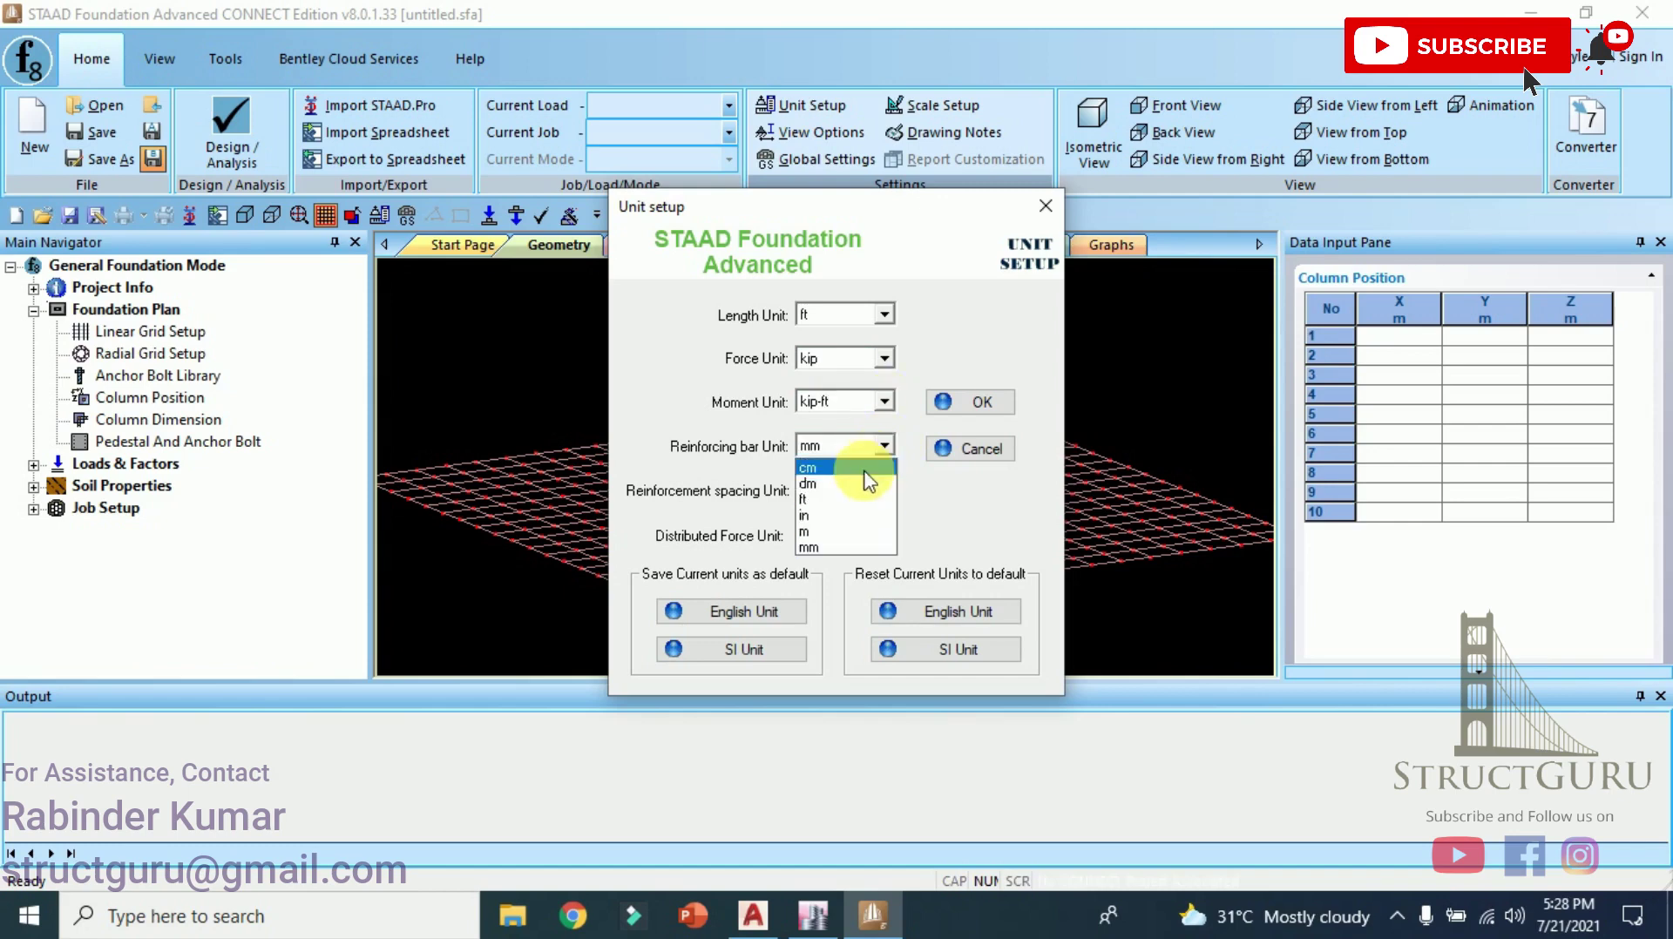
left_click(837, 518)
left_click(884, 489)
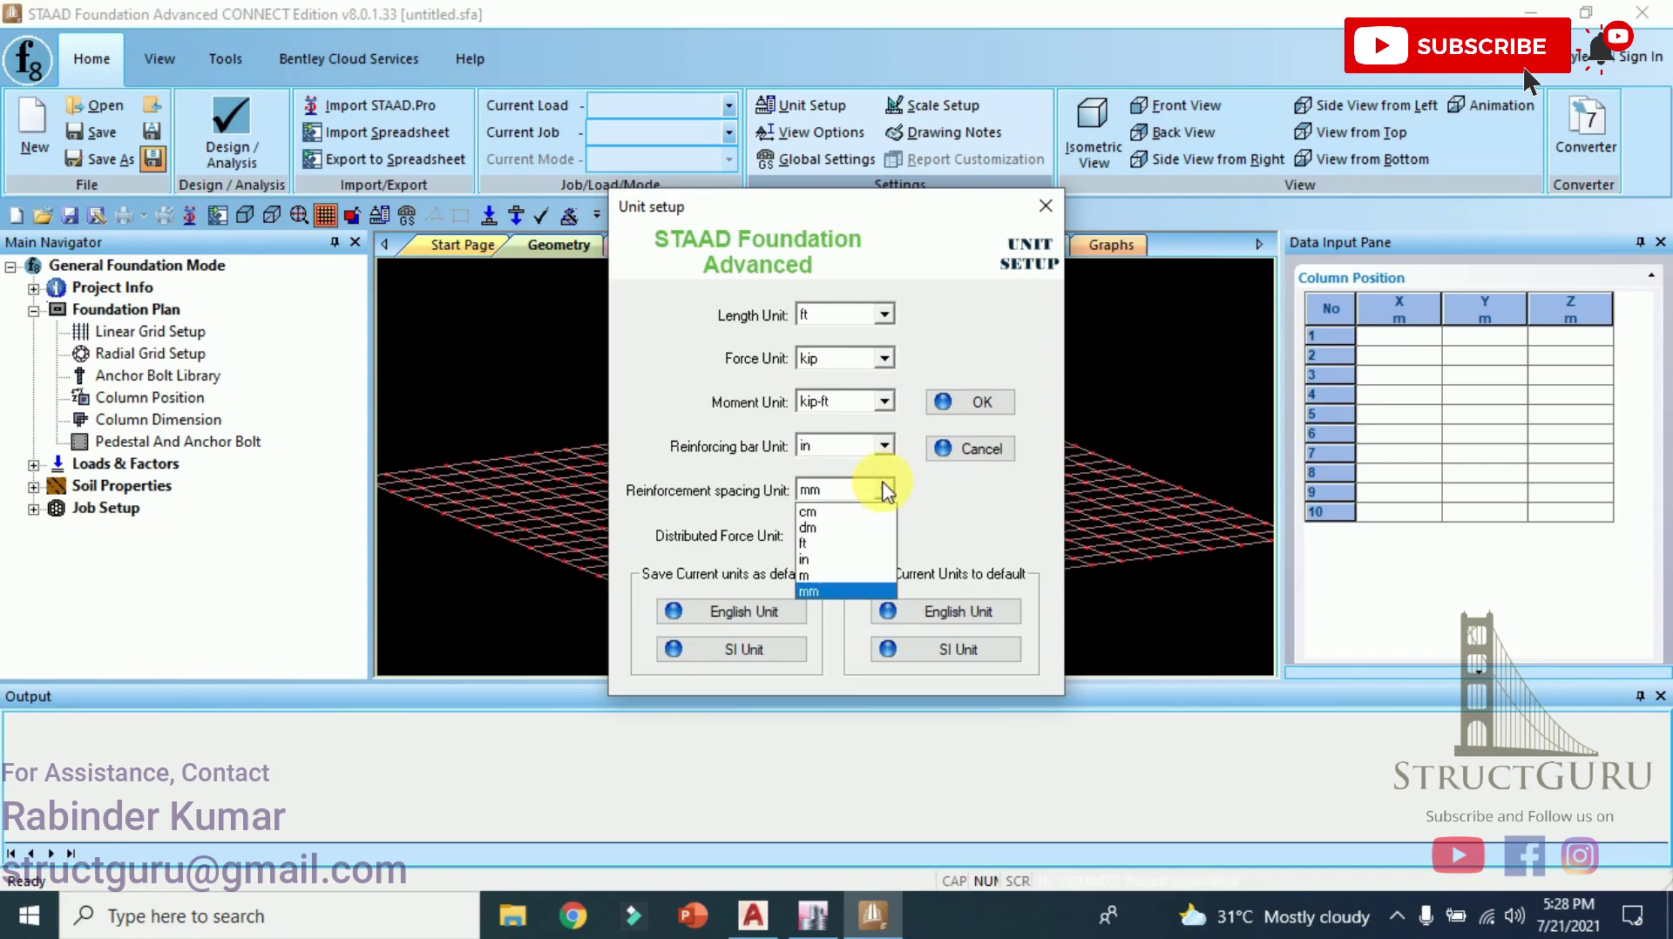
left_click(880, 557)
left_click(882, 536)
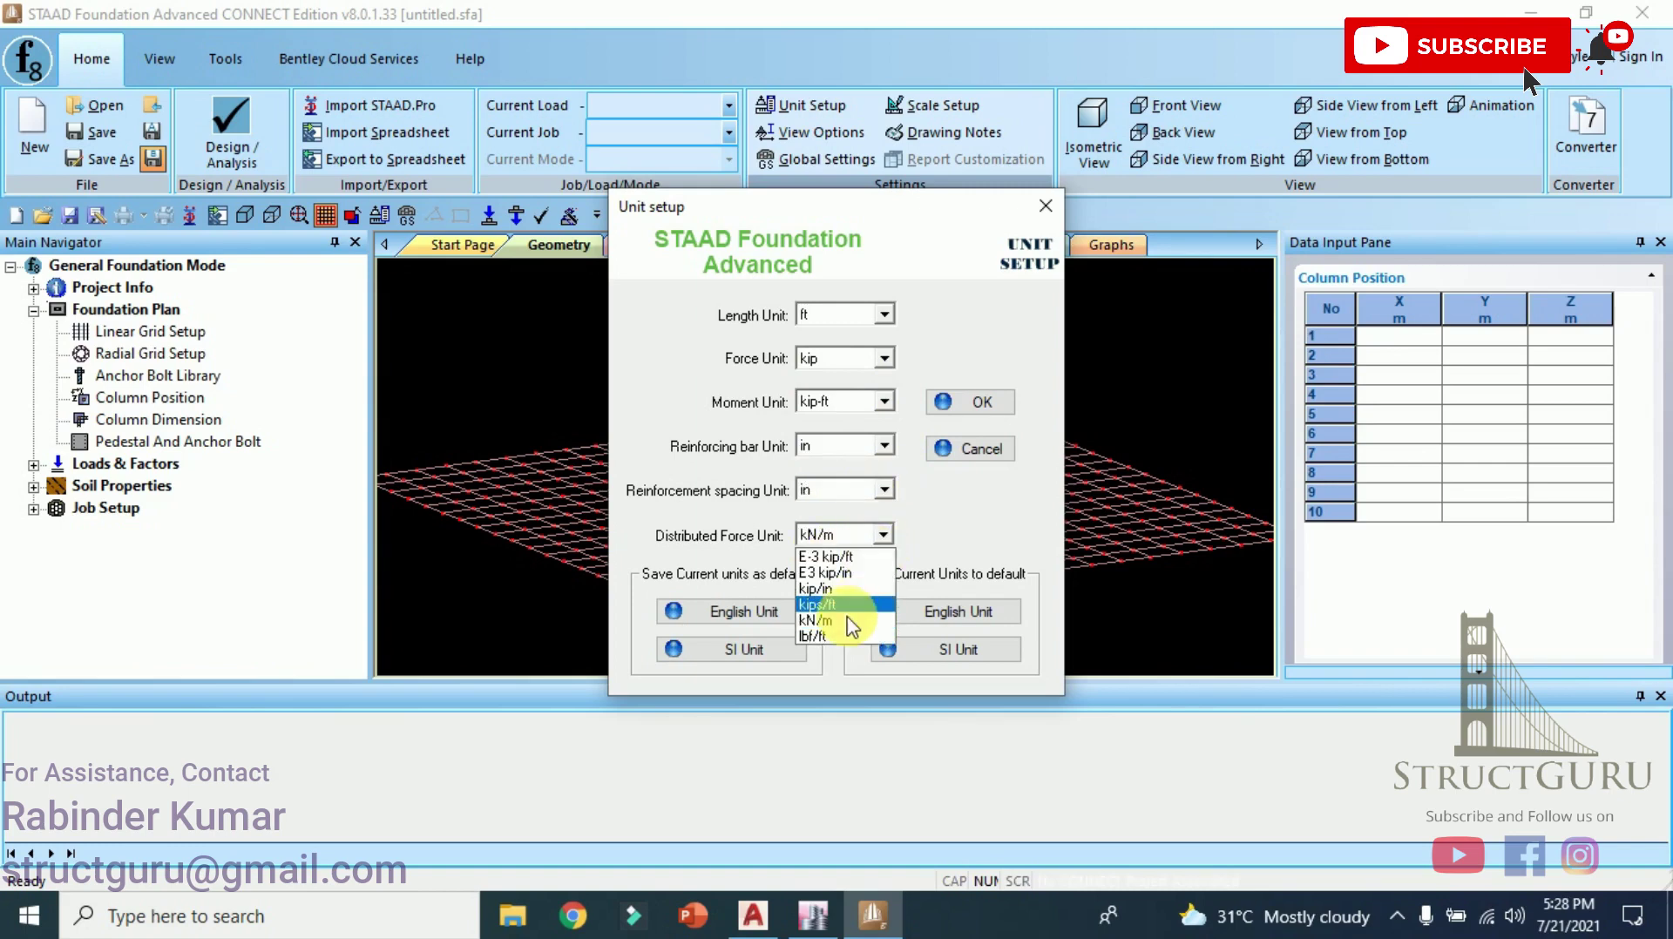
left_click(837, 603)
left_click(965, 403)
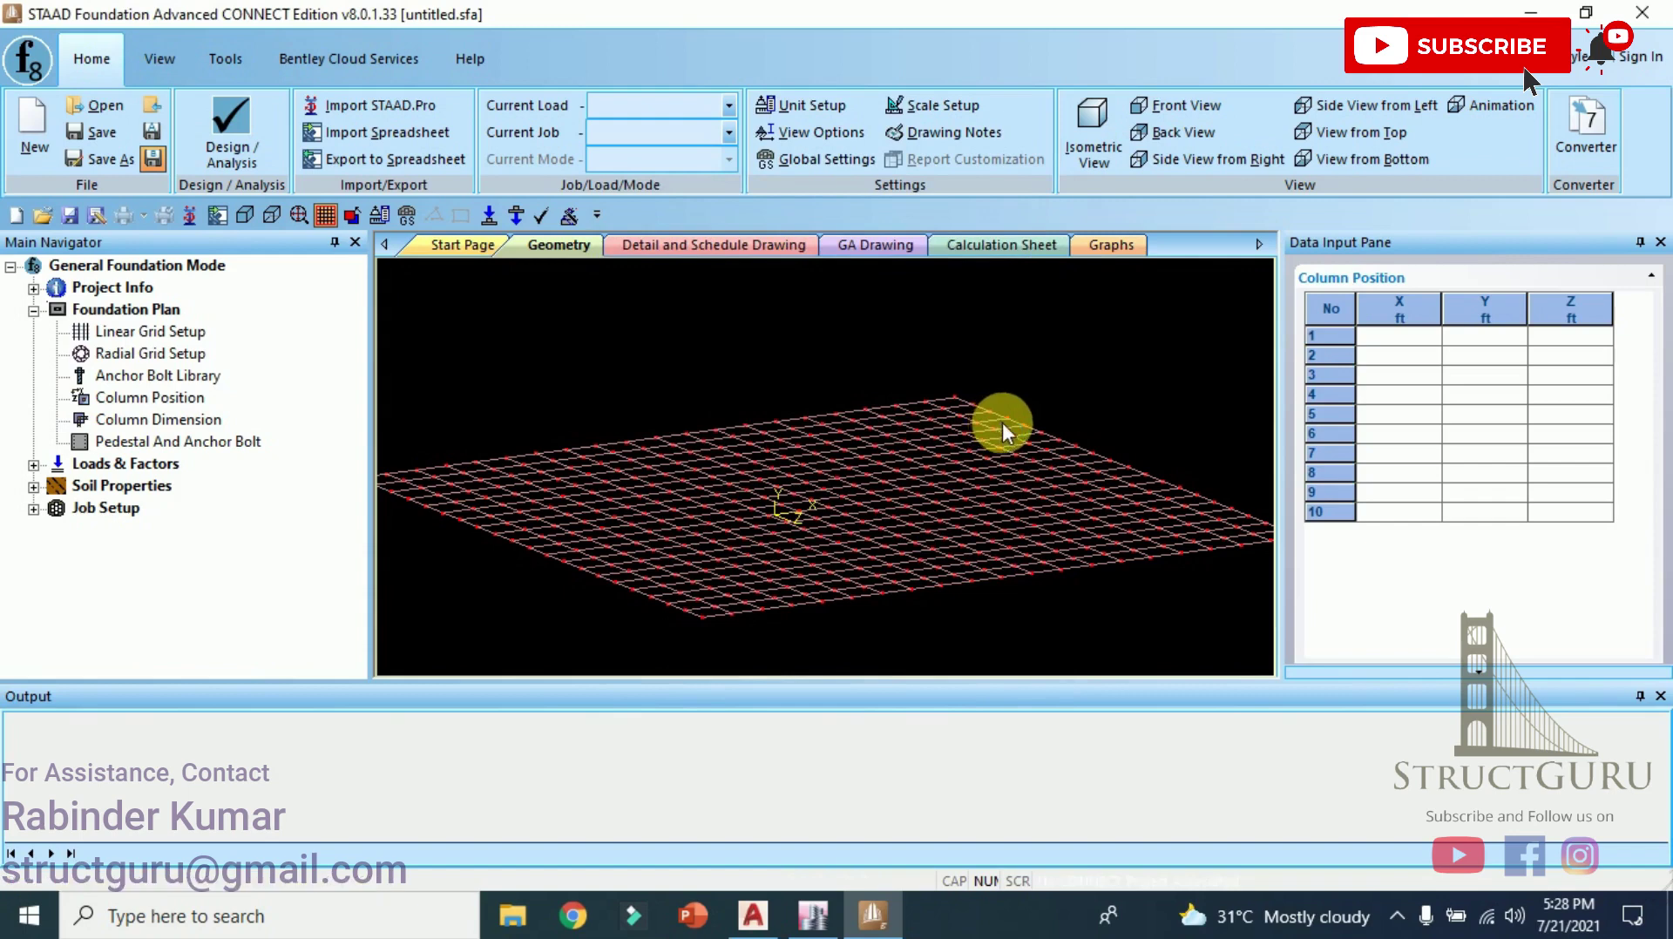
Enter column 1 at X 0, Y 0, Z 0 ft in the Column Position table.
left_click(1406, 366)
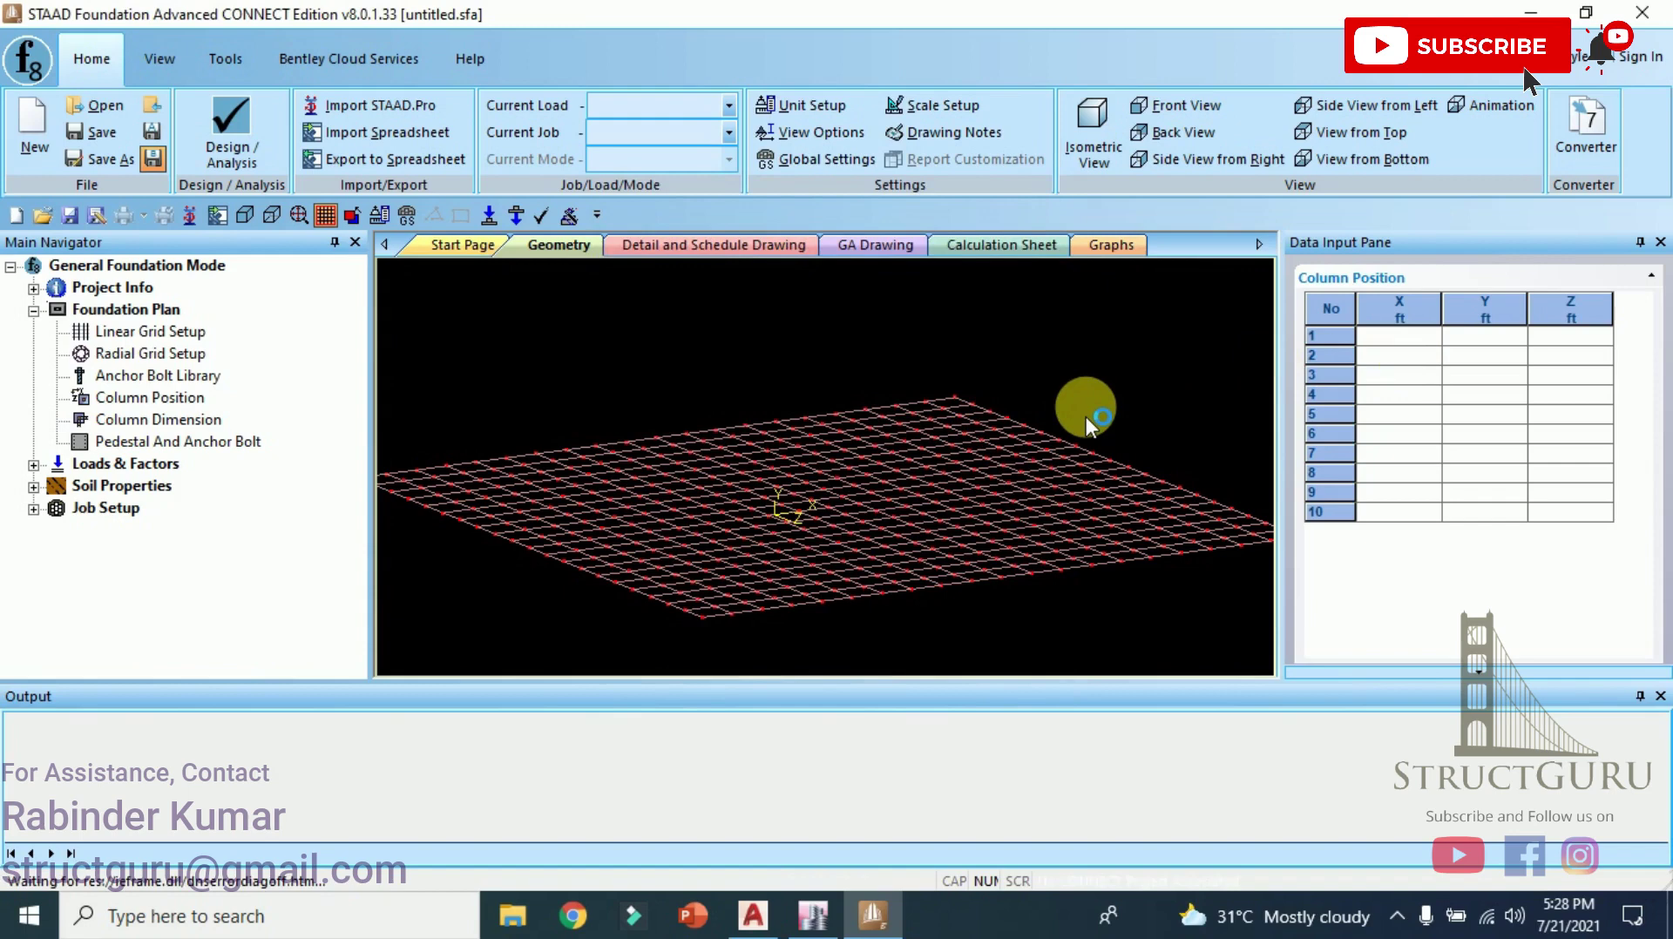
middle_click_drag(1085, 406, 1140, 520)
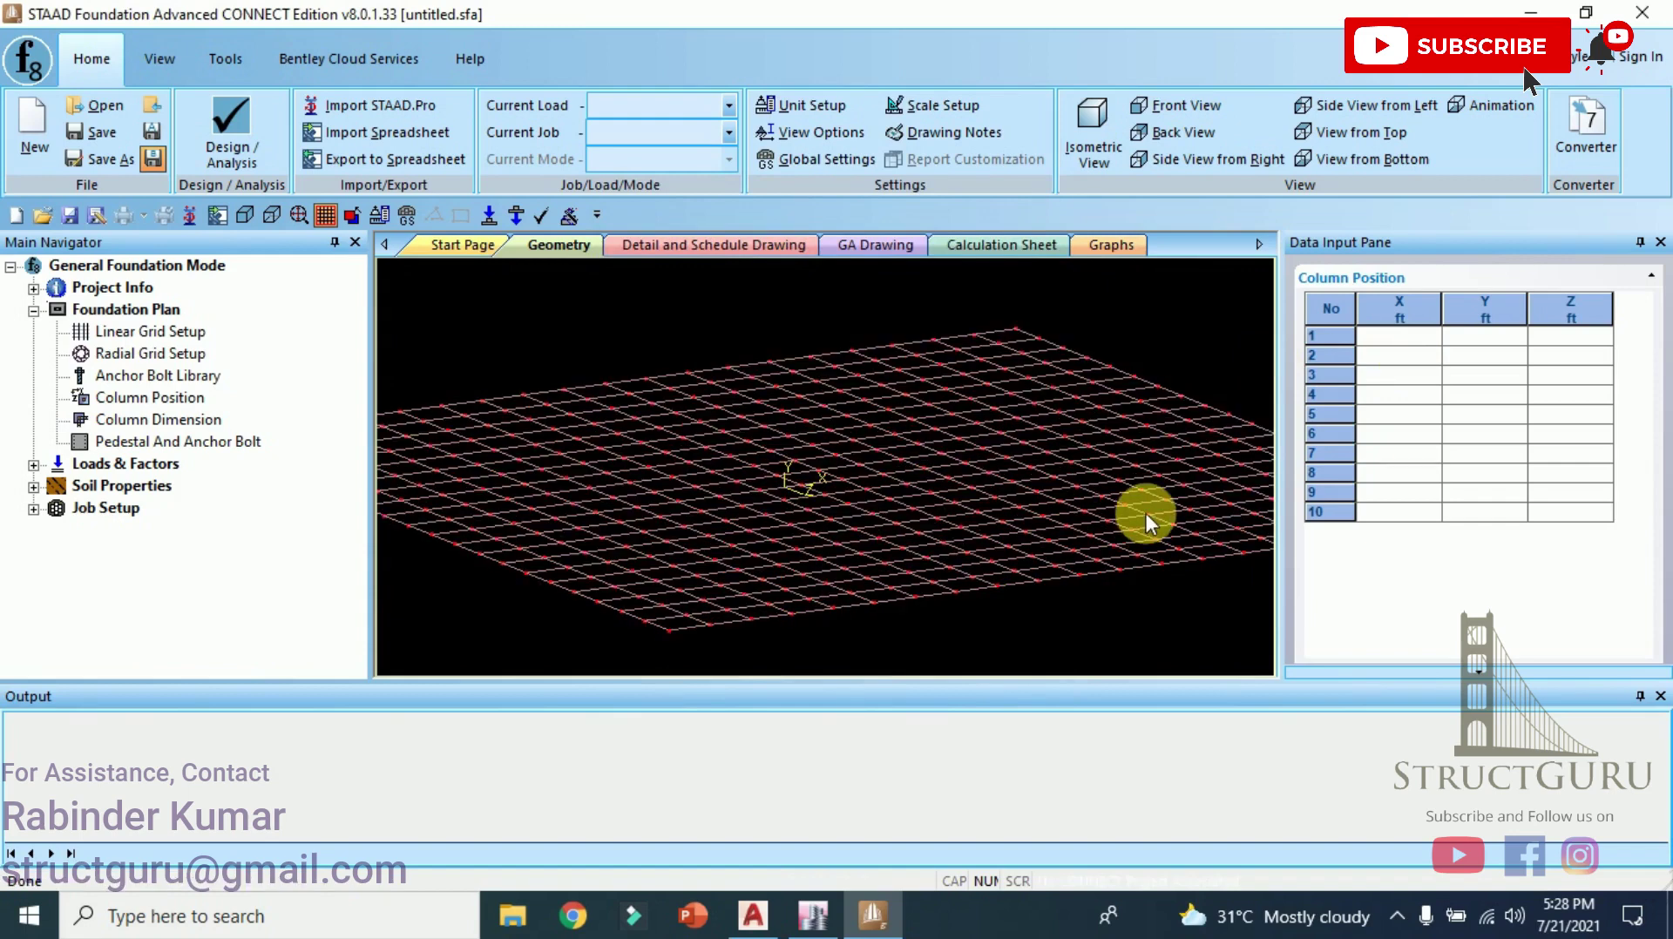
left_click(1420, 338)
left_click(1444, 340)
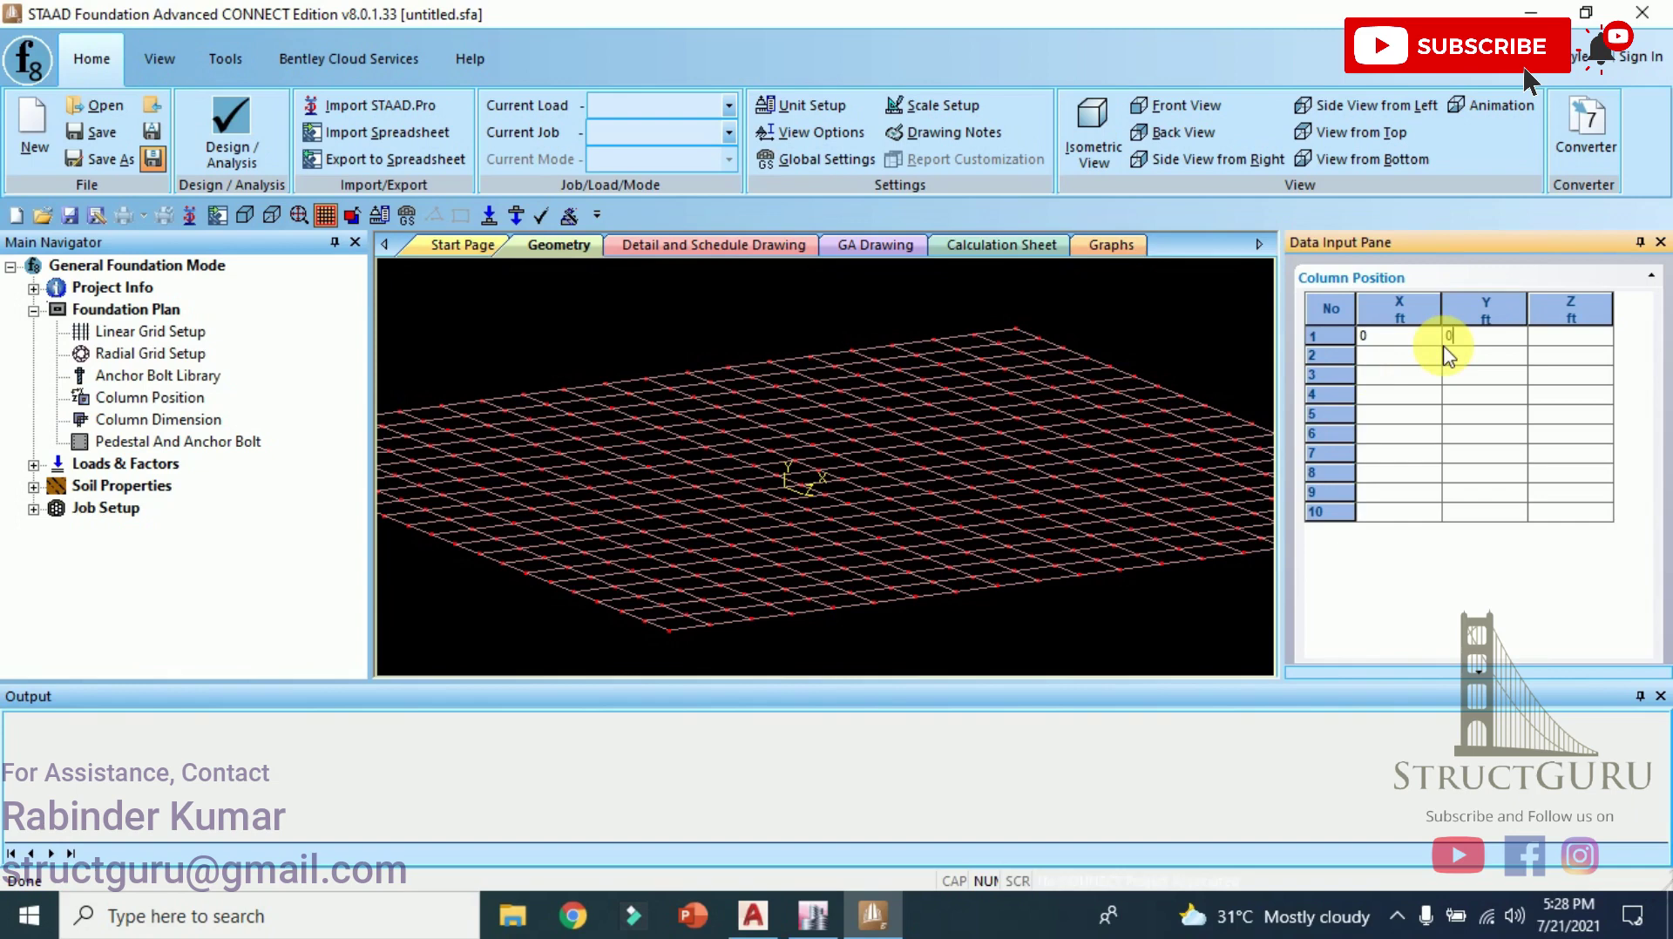
key("Tab")
type("0")
left_click(1420, 351)
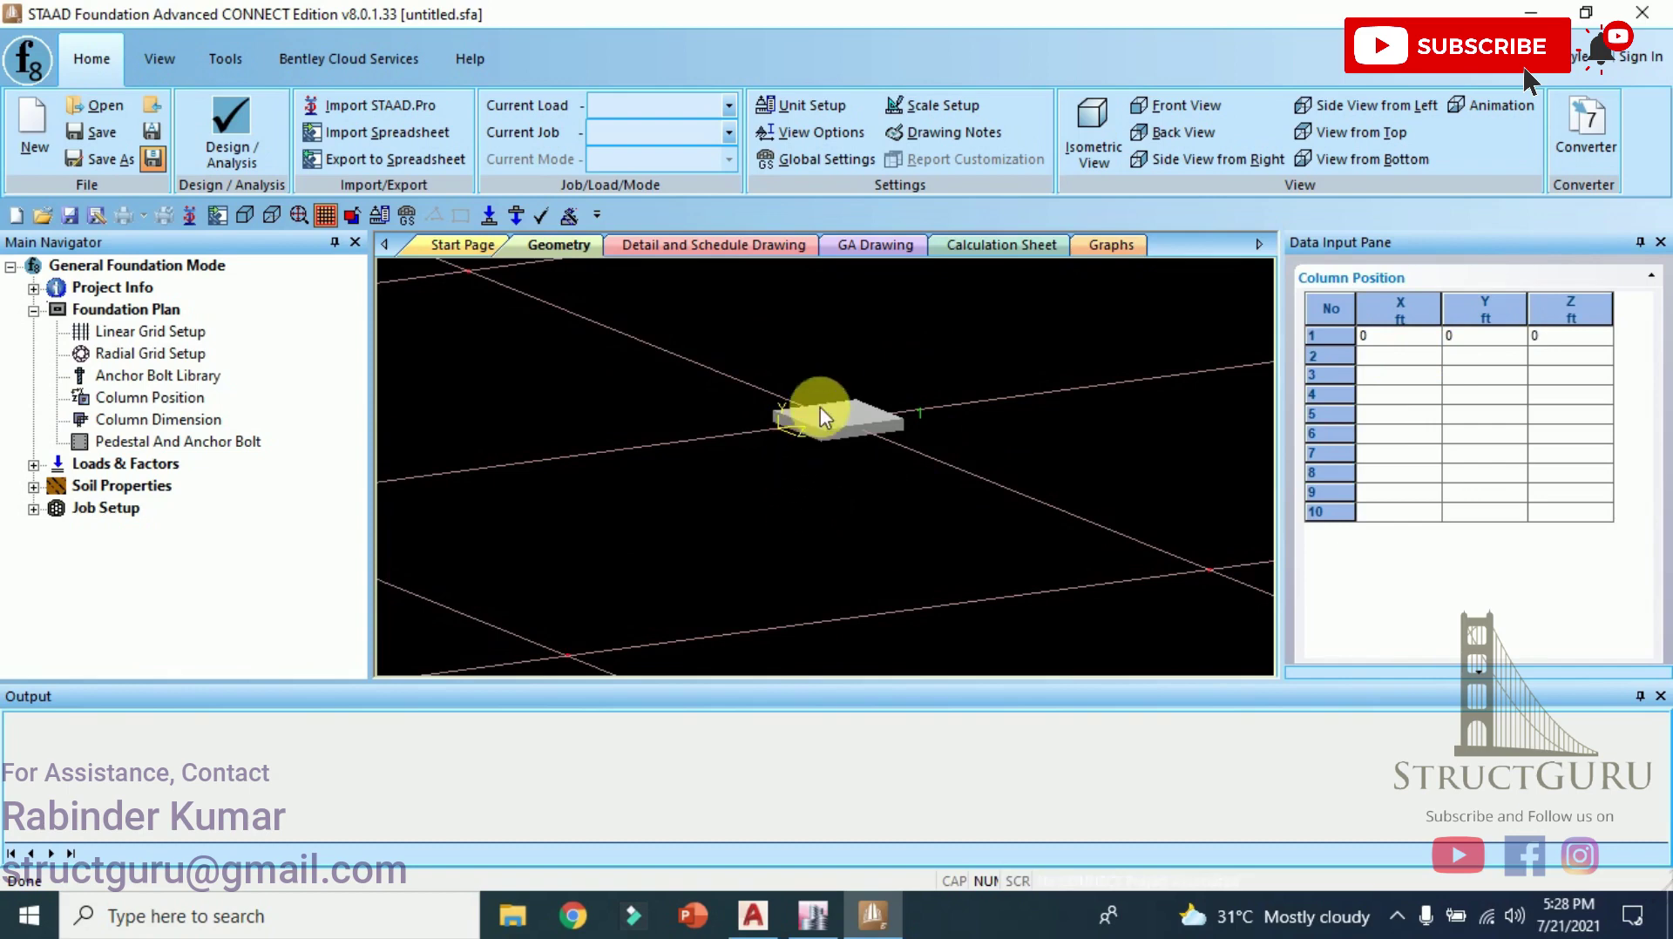
middle_click_drag(933, 426, 718, 415)
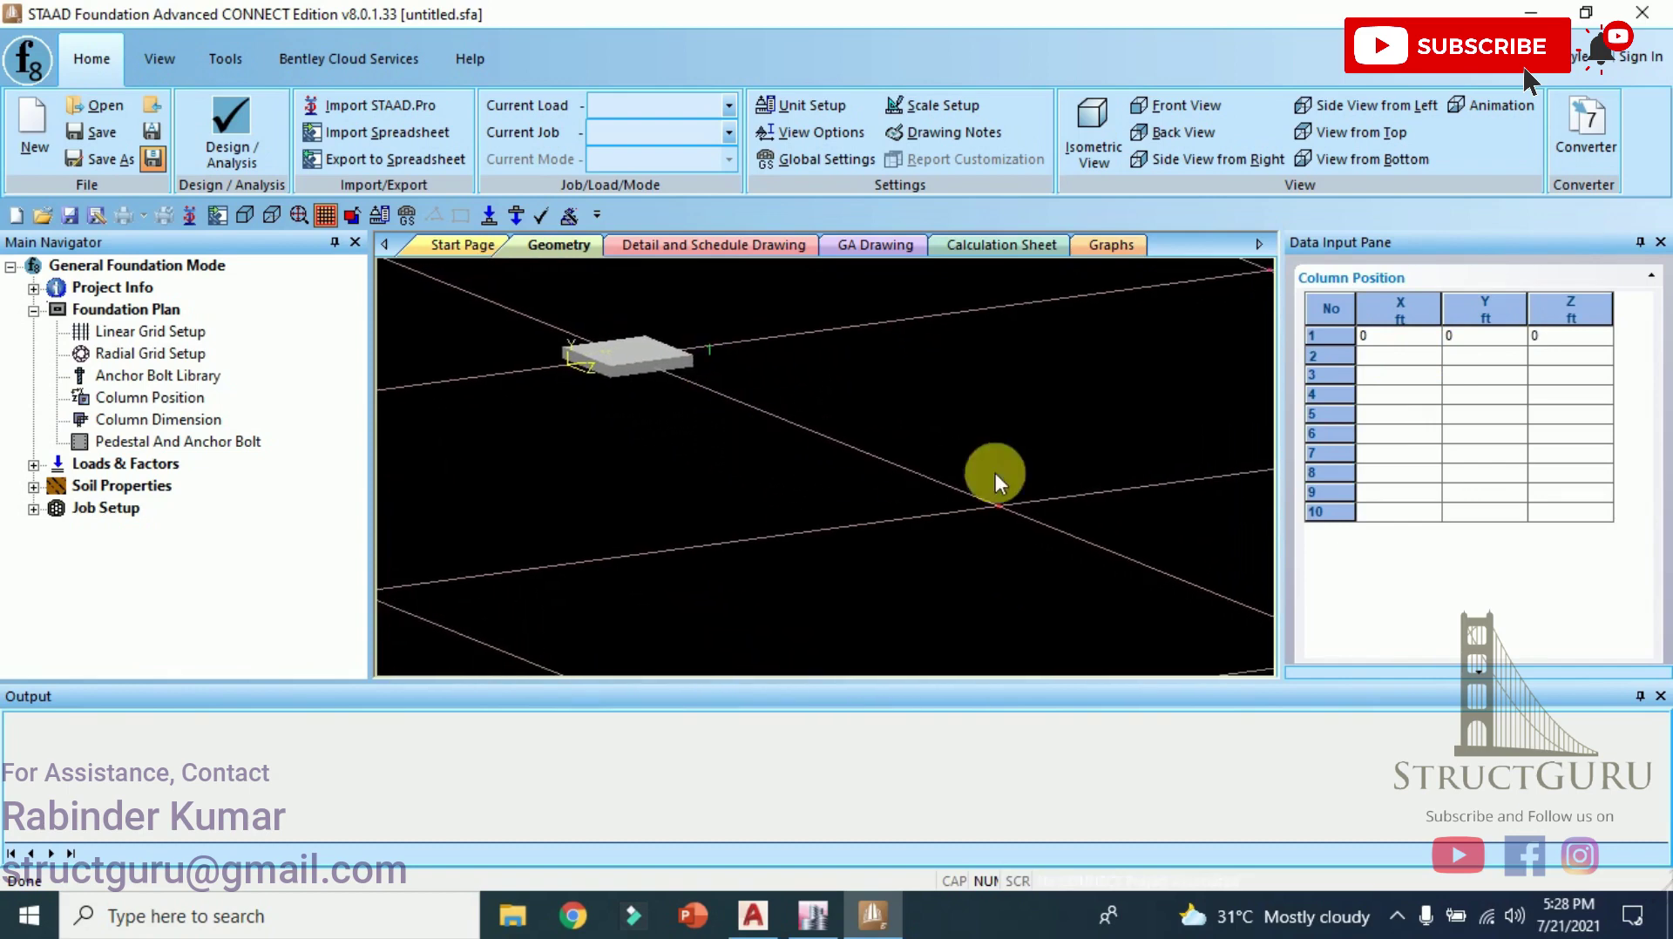
left_click(1398, 355)
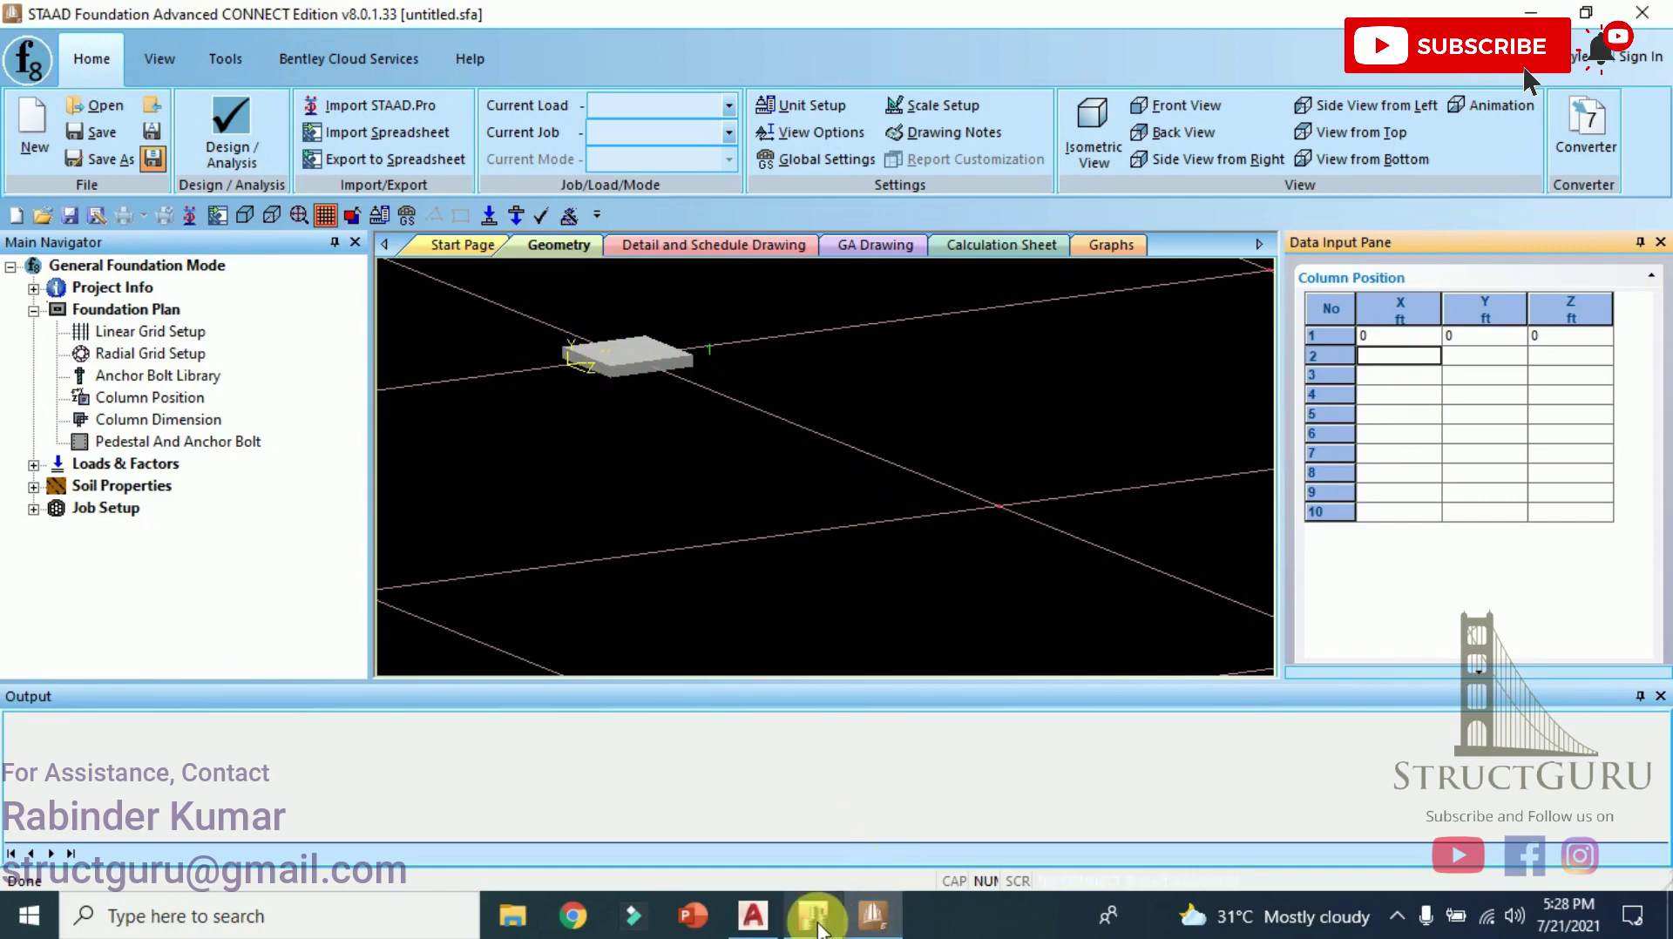
In AutoCAD, add a 4' aligned dimension (DAL) between the upper and lower hatched footing blocks.
left_click(758, 922)
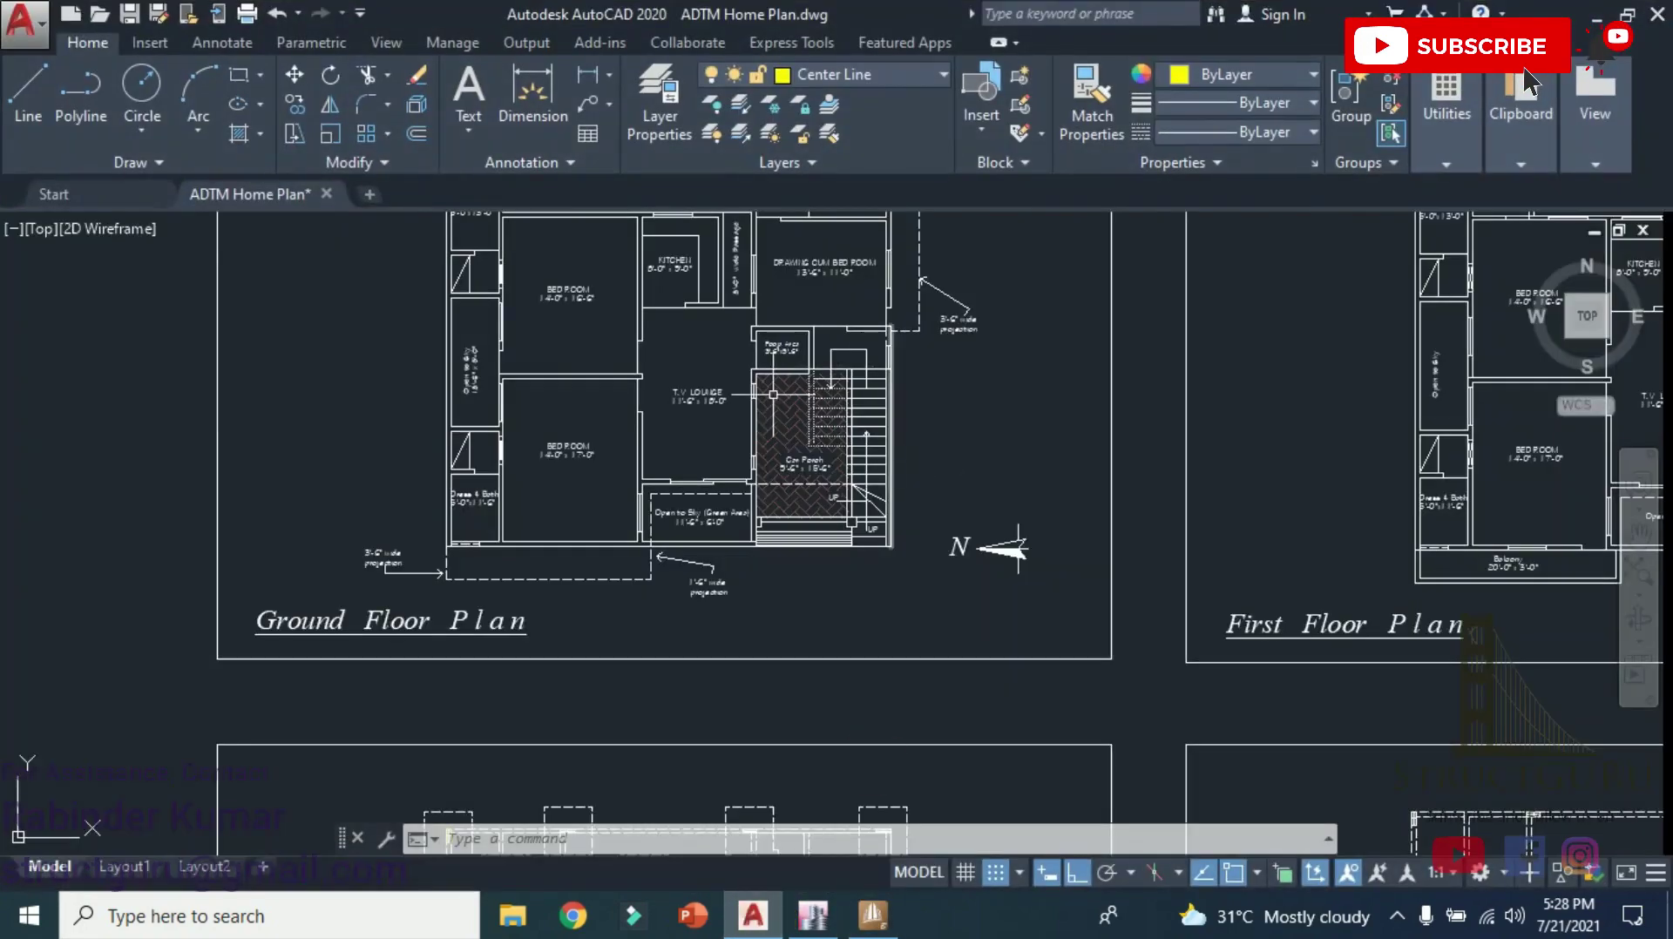
mouse_move(870, 765)
middle_mouse_down()
mouse_move(826, 652)
mouse_move(810, 392)
middle_mouse_up()
scroll(739, 314, "up", 10)
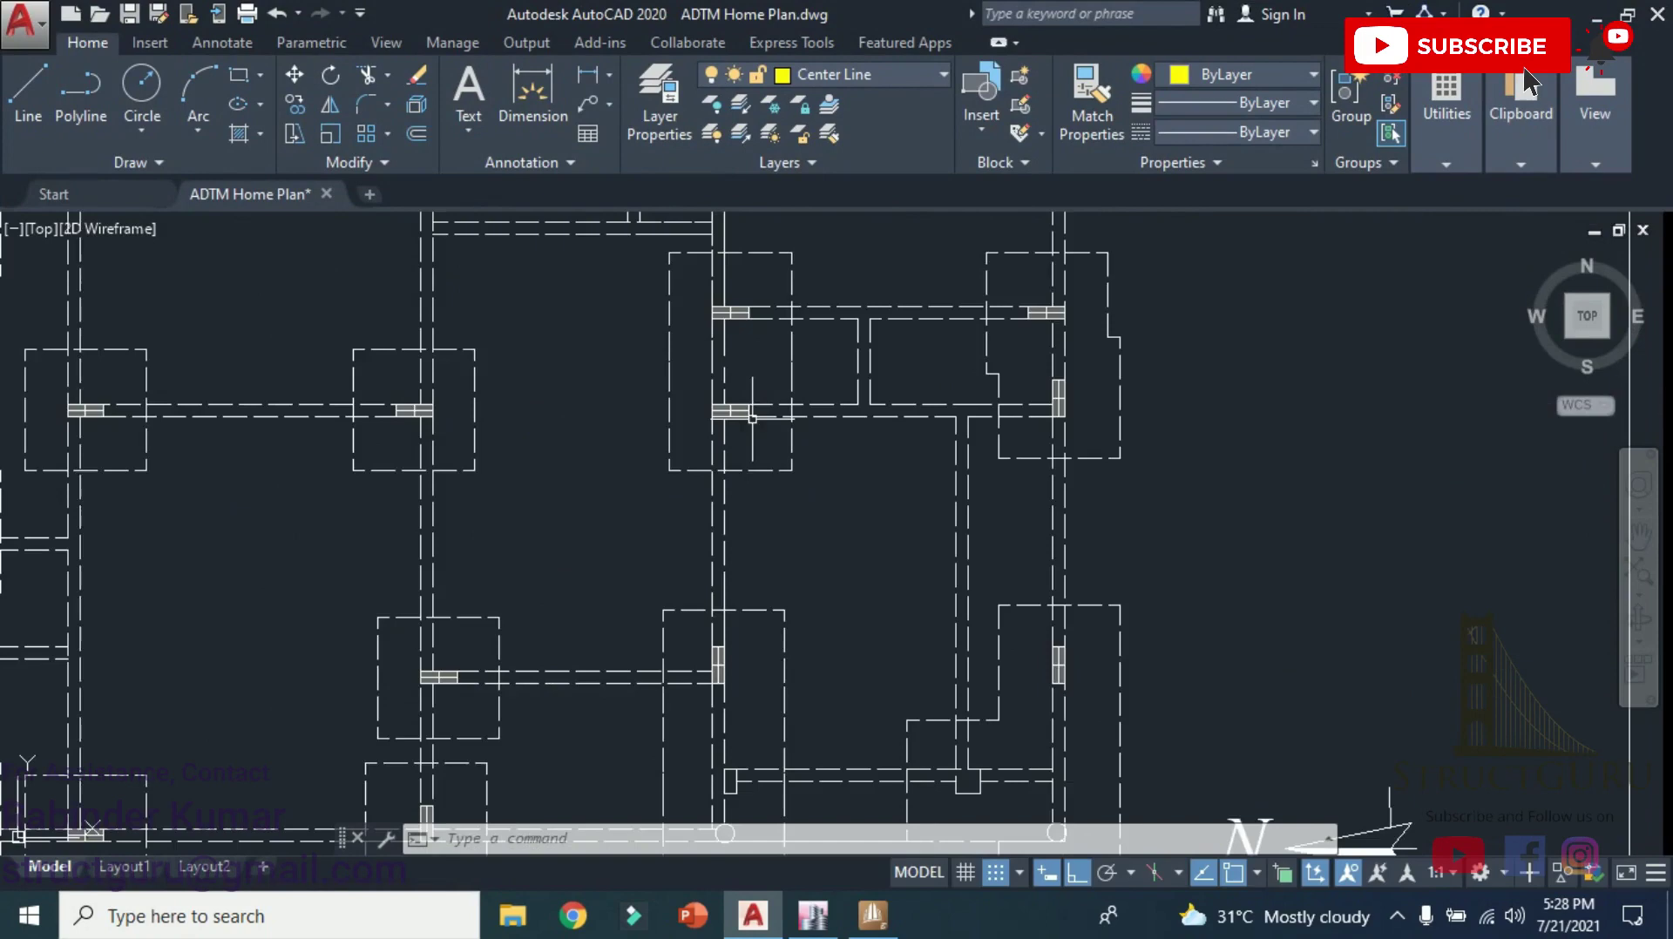
type("dal")
key("Return")
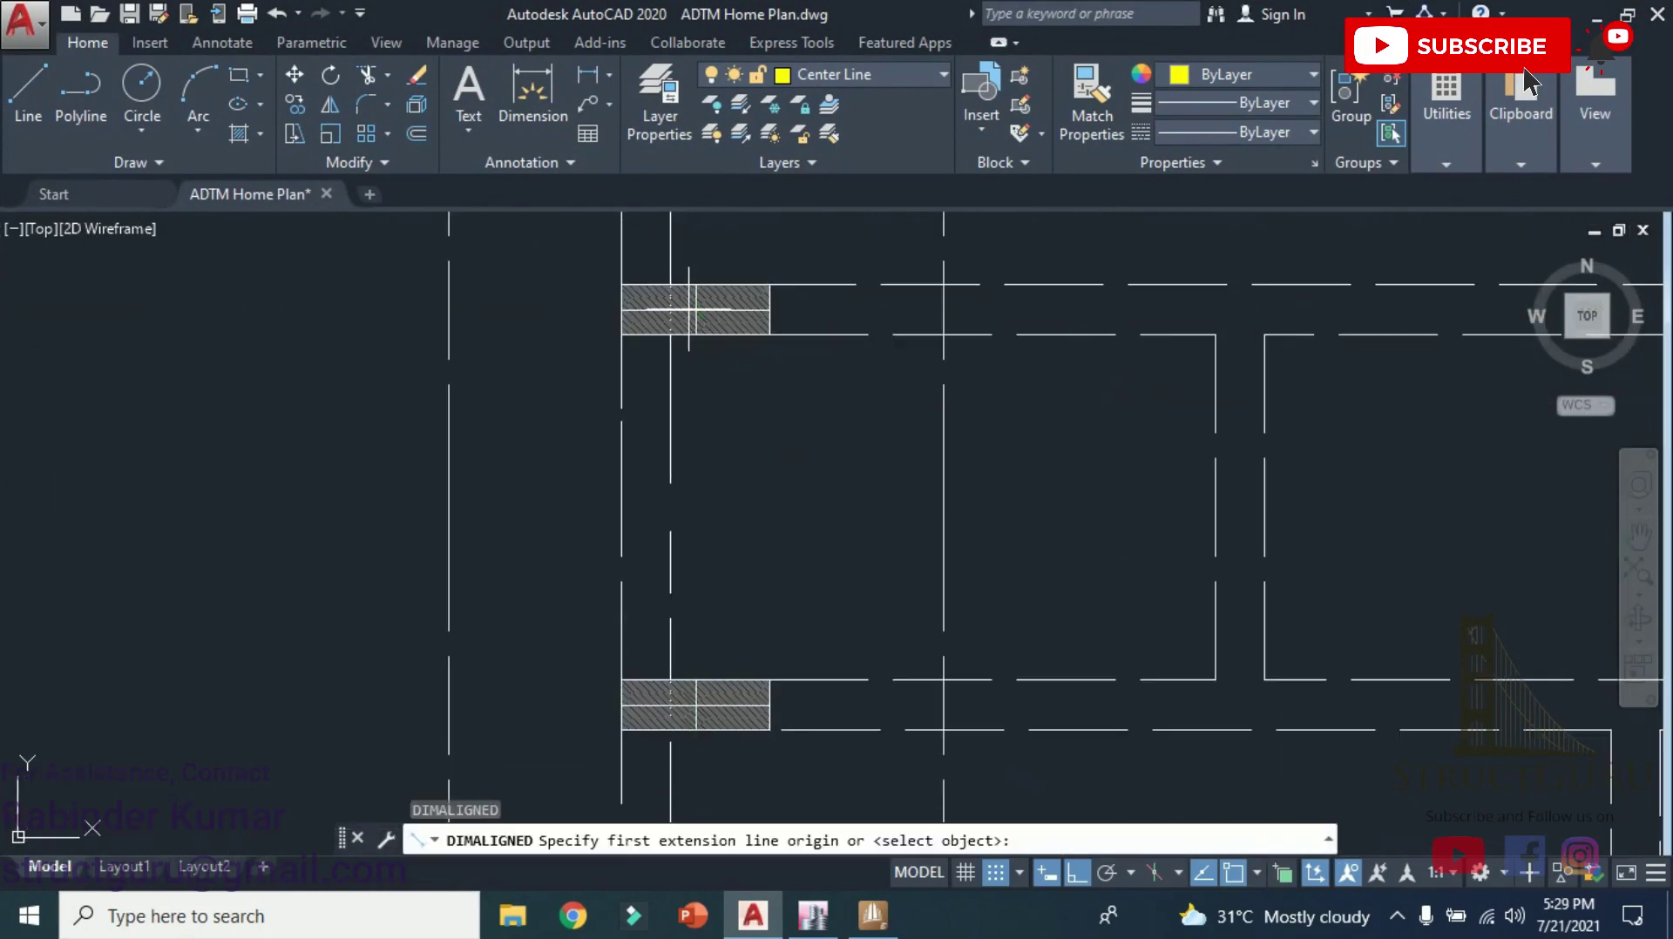
left_click(697, 318)
left_click(696, 704)
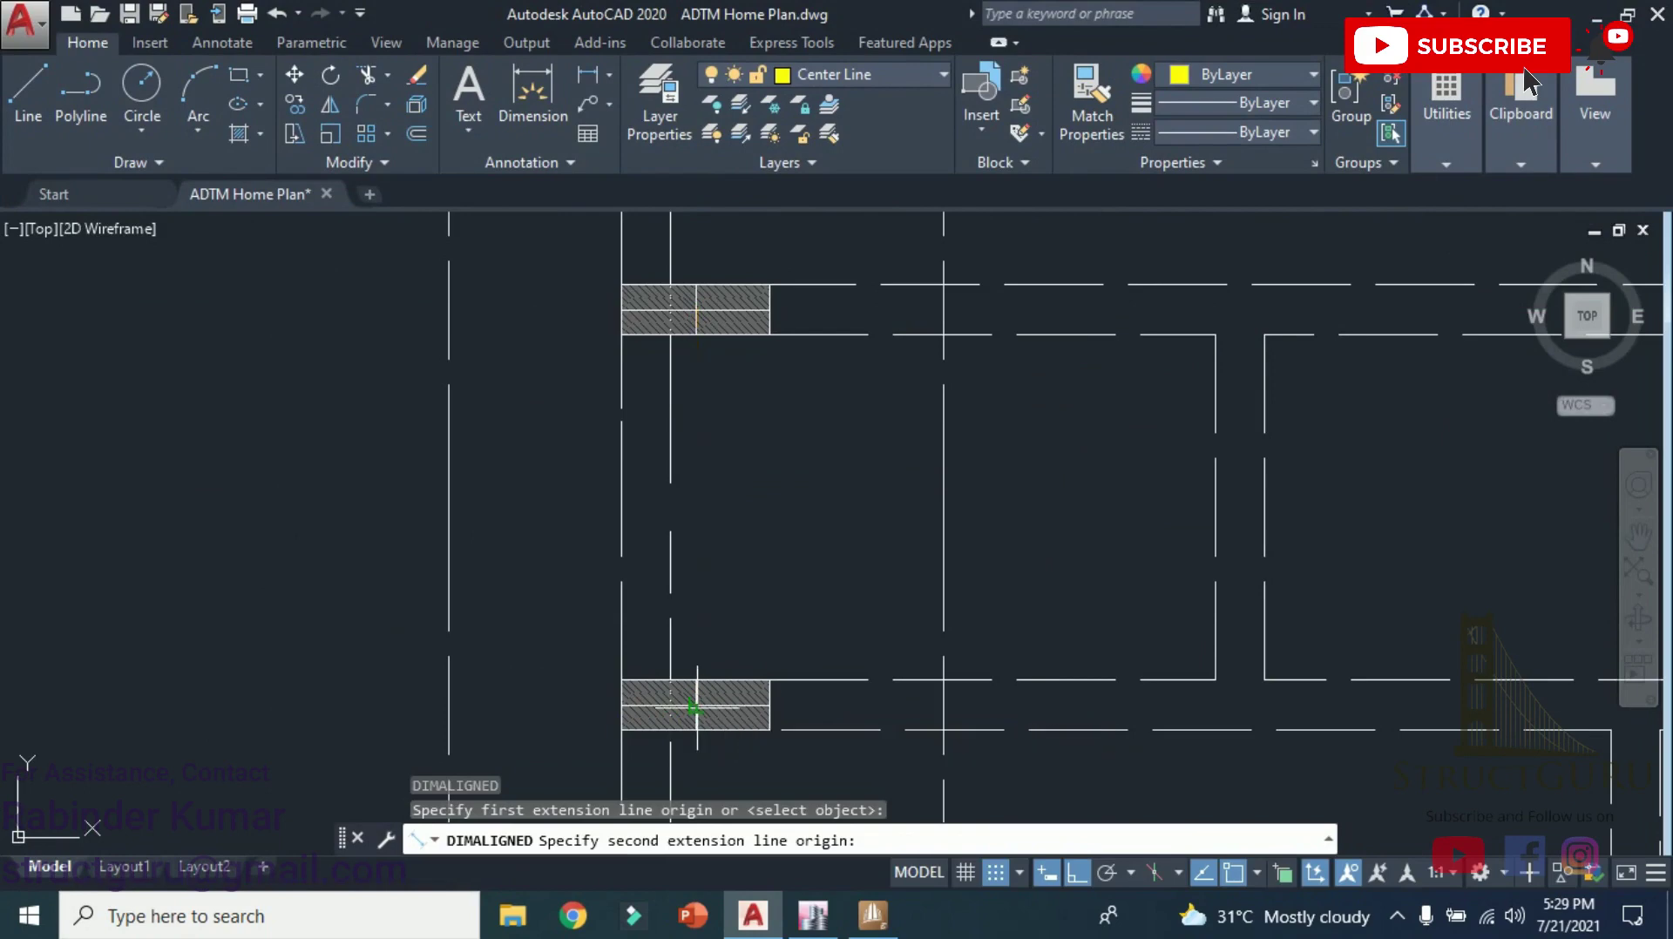
left_click(788, 606)
Enter column 2 at X 0, Y 0, Z 4 ft and widen the 3D model view.
left_click(872, 915)
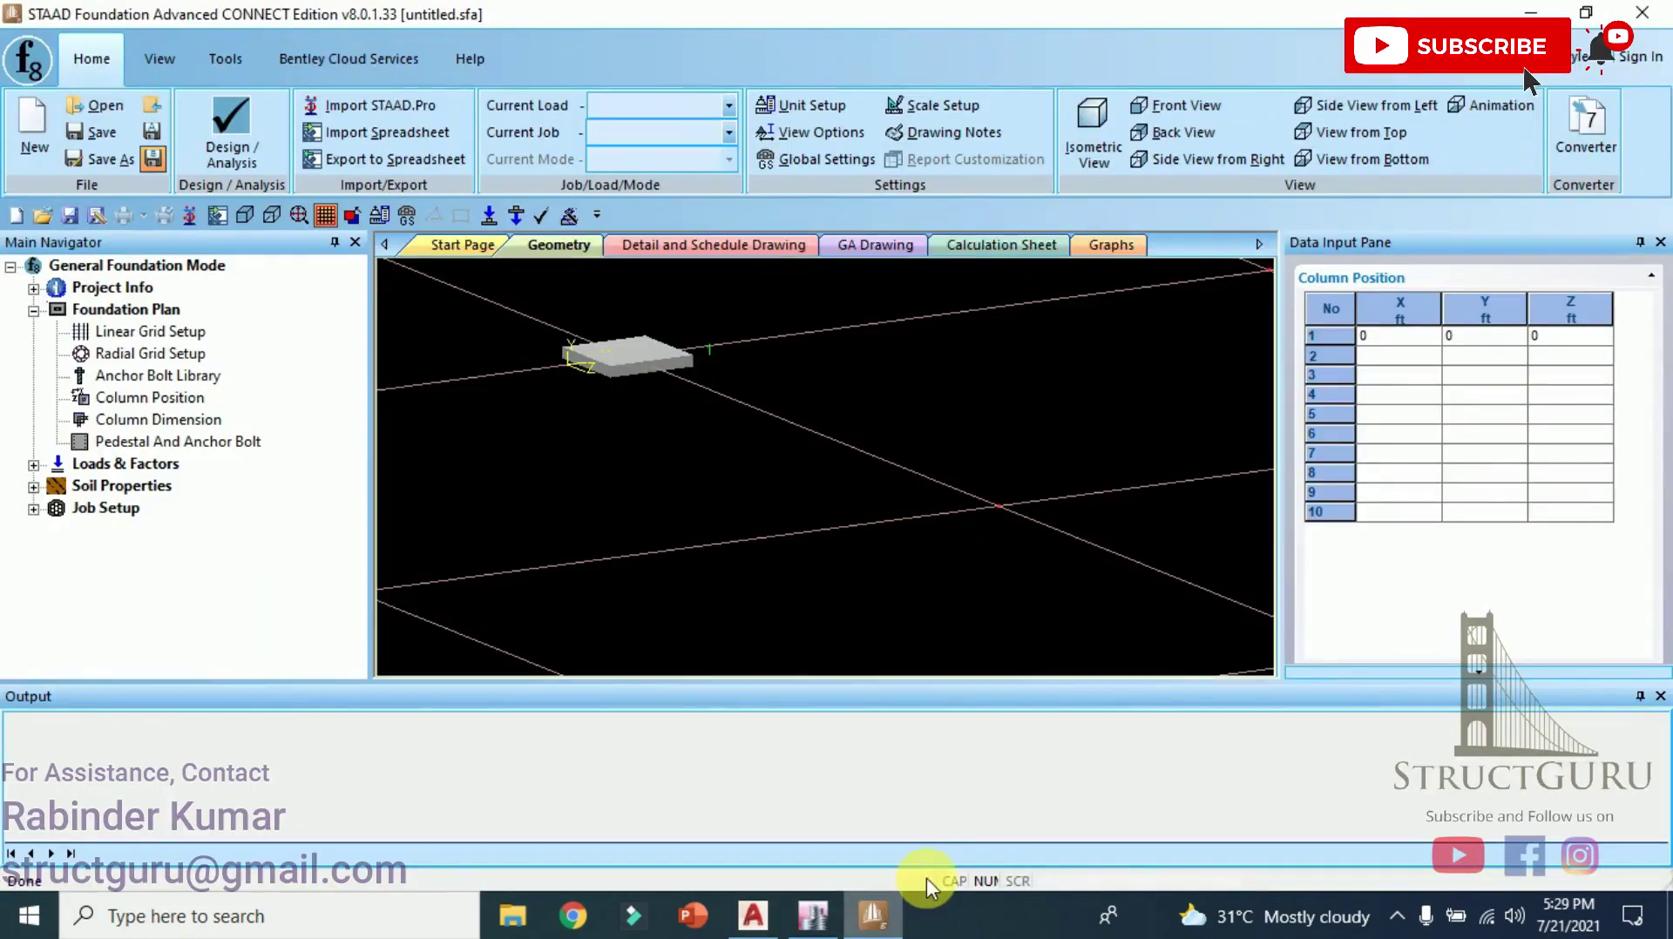
left_click(1379, 358)
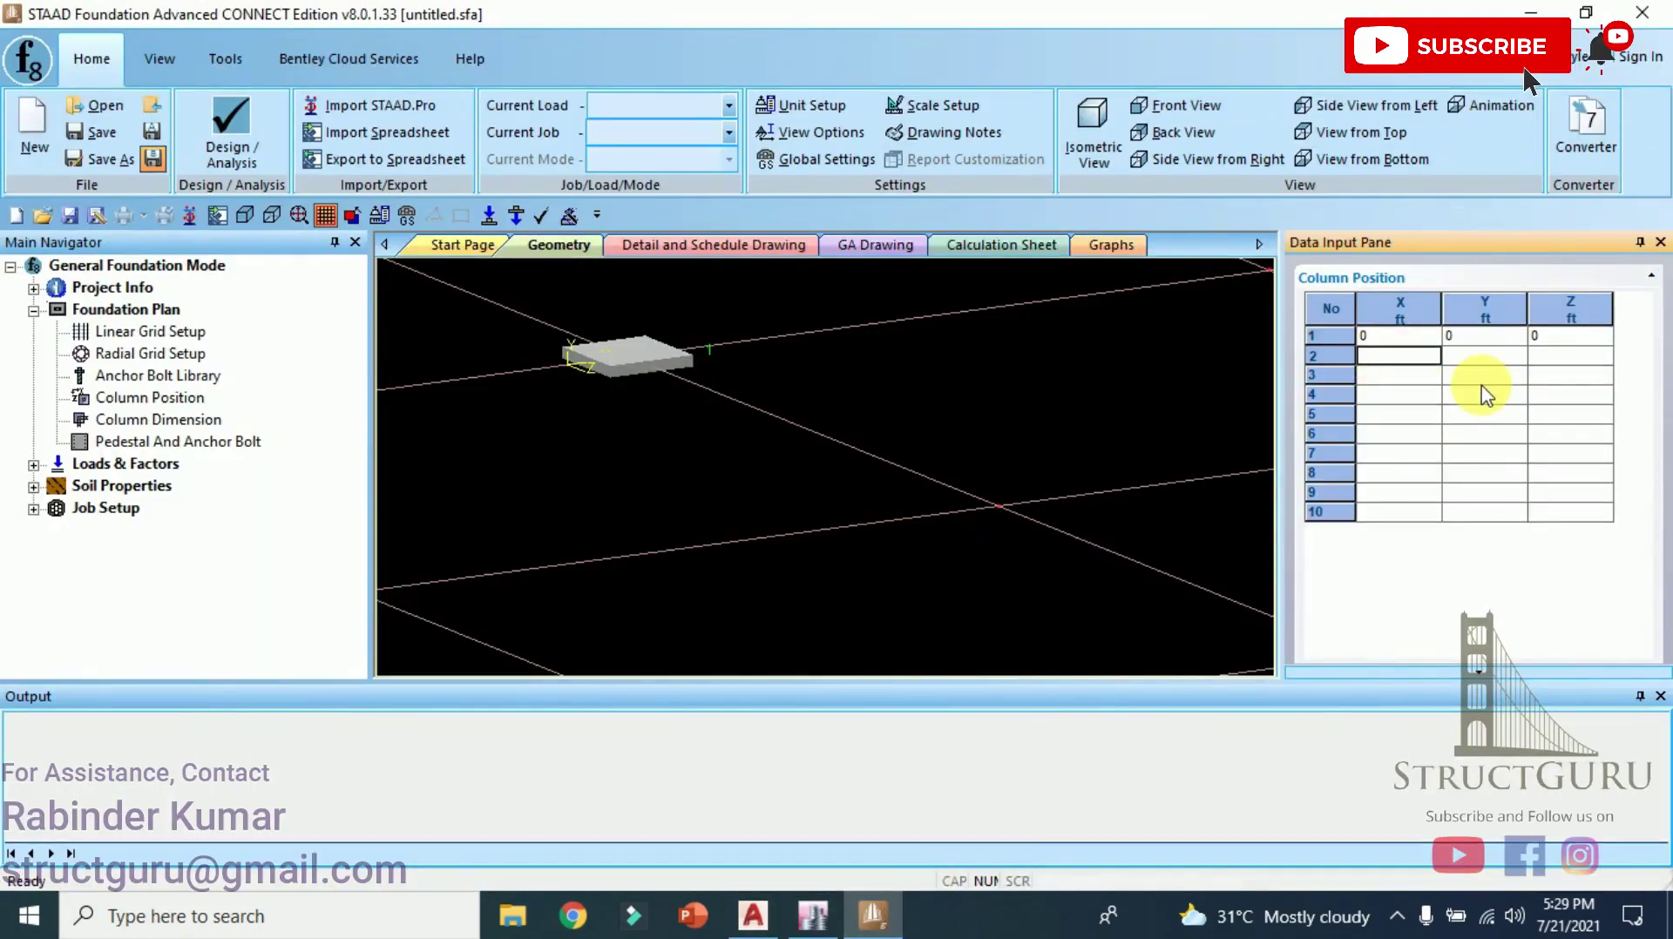
type("0")
key("Tab")
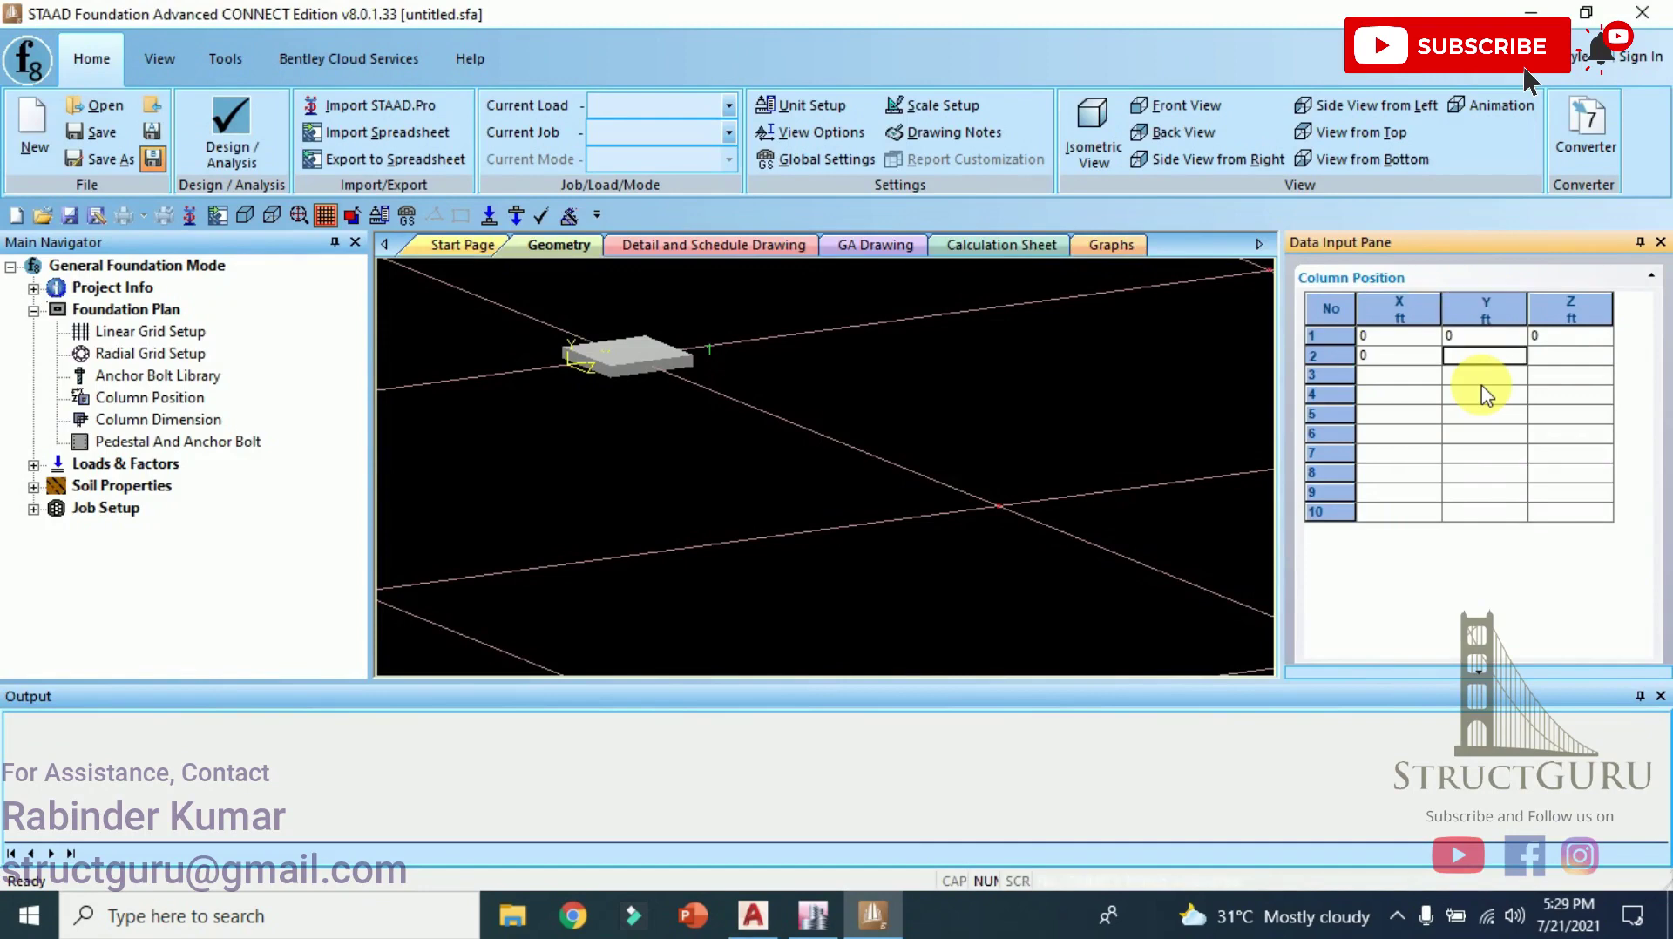
type("0")
key("Tab")
type("4")
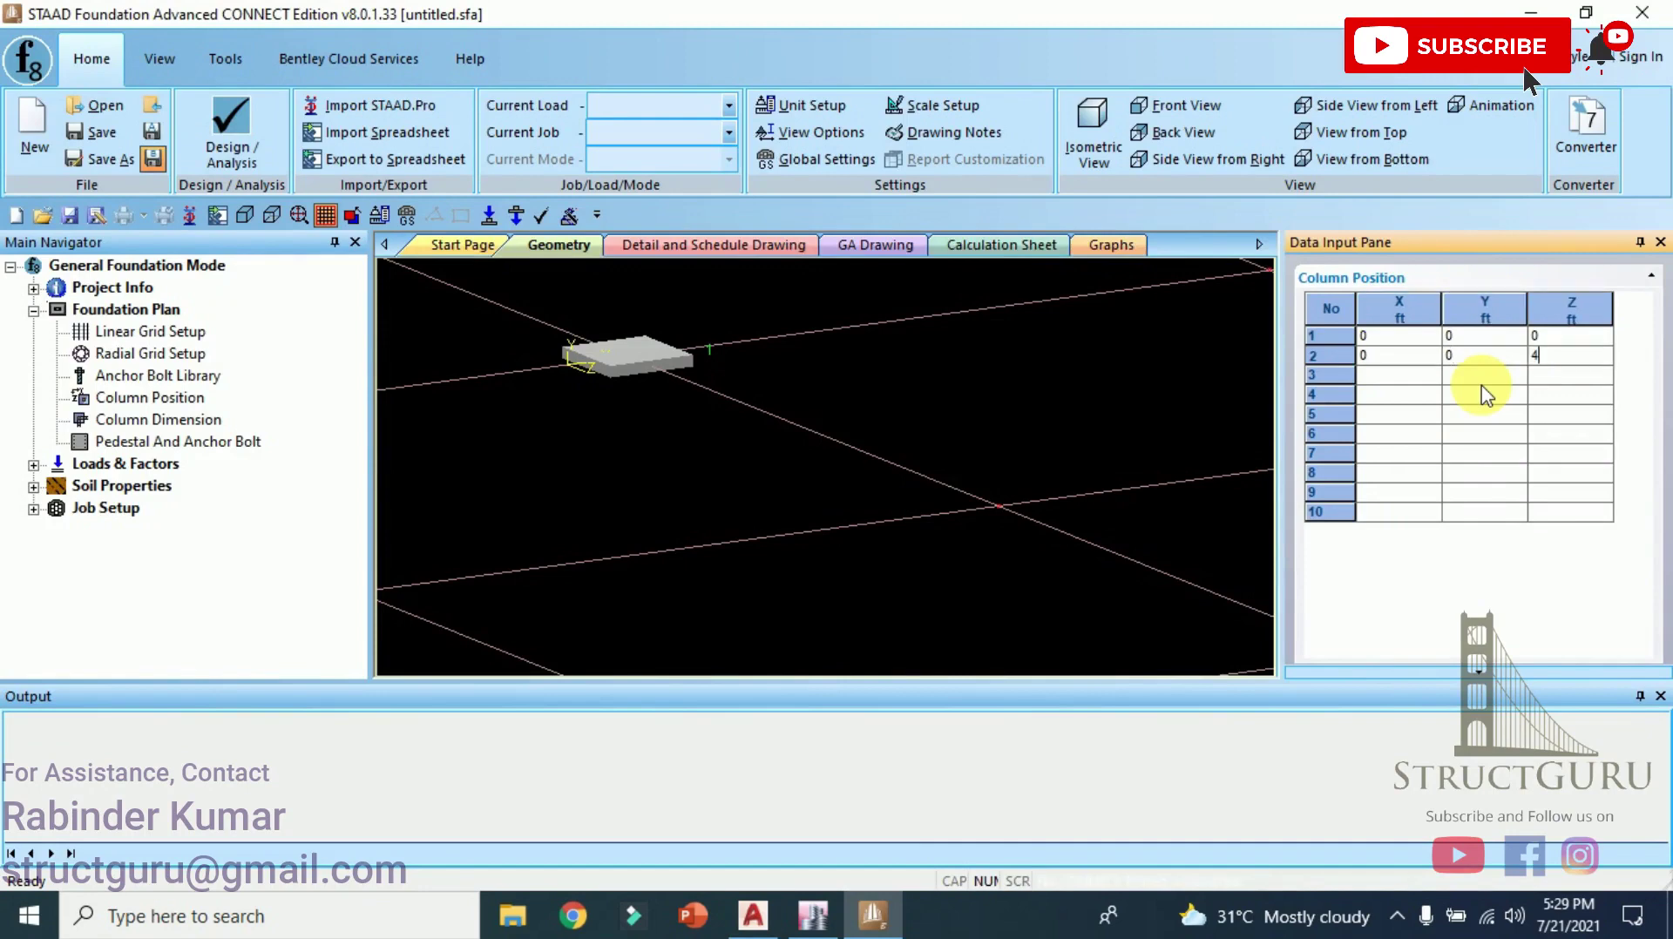
left_click(1386, 376)
scroll(835, 474, "up", 3)
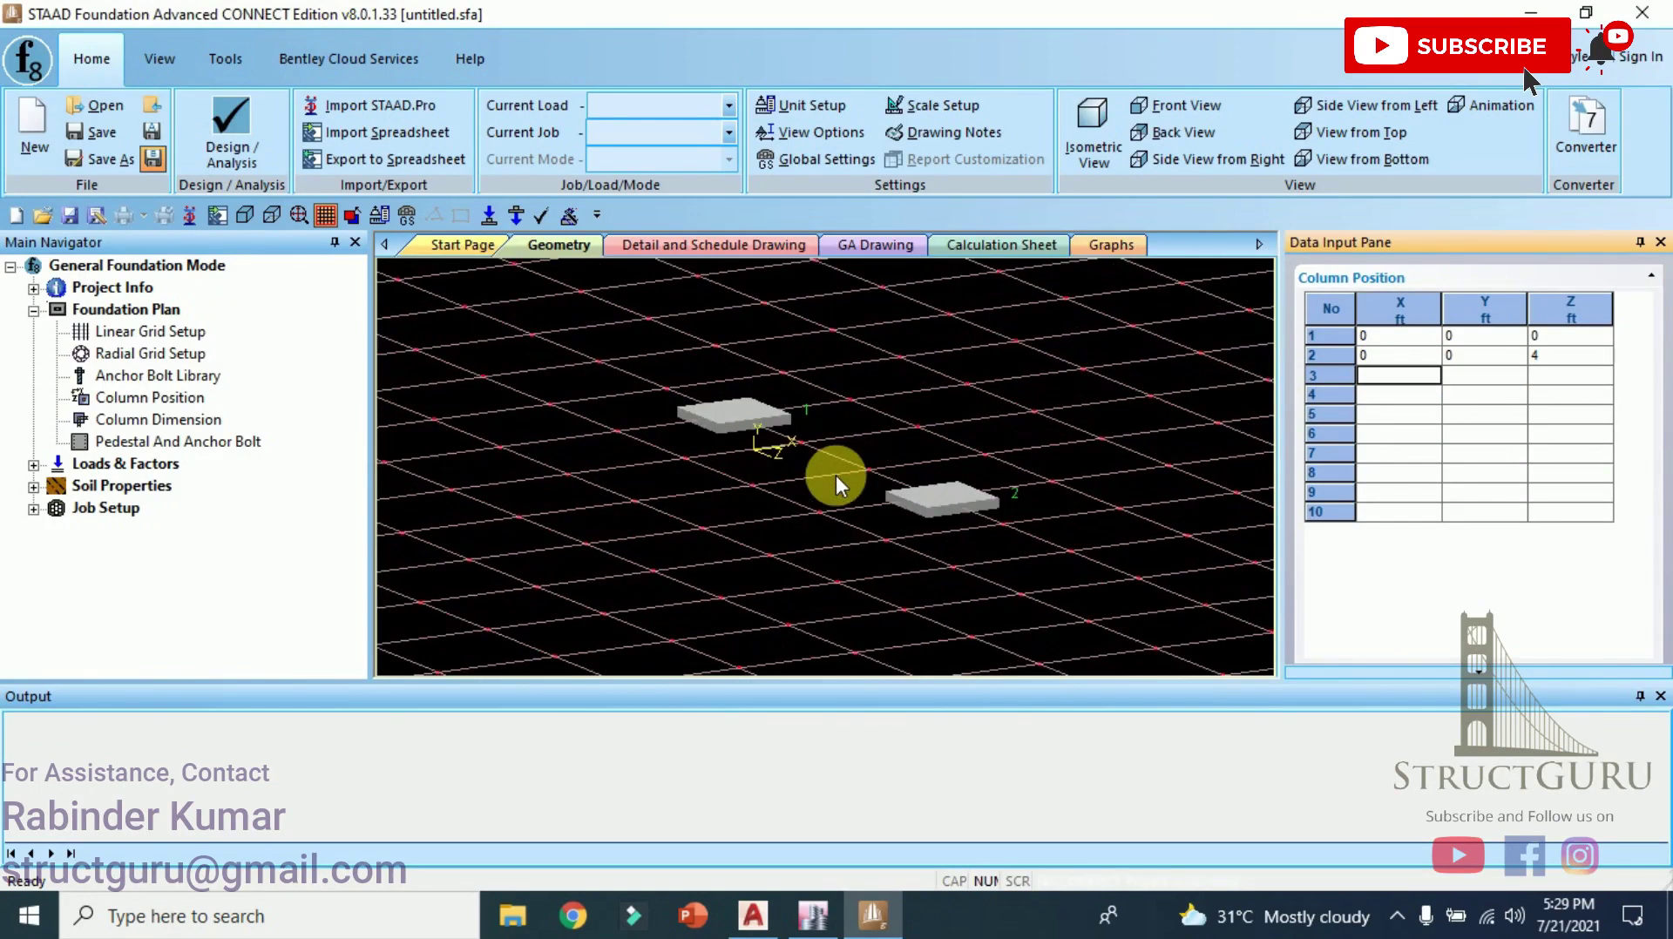
scroll(835, 474, "up", 2)
scroll(665, 429, "up", 1)
scroll(669, 417, "down", 1)
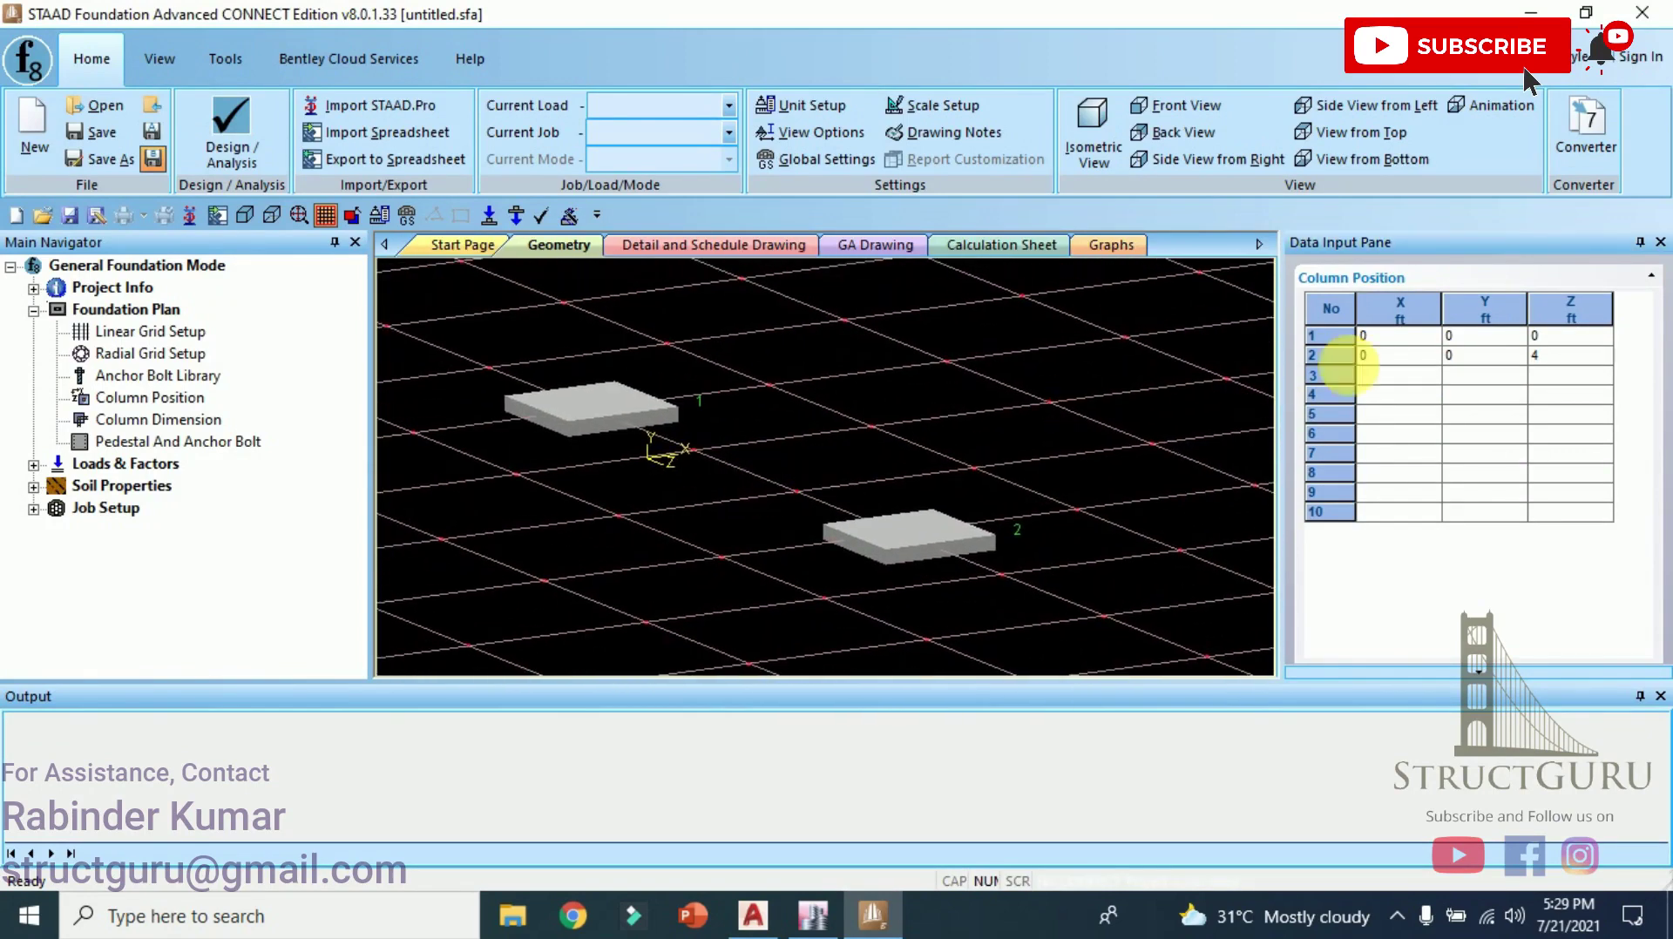
left_click_drag(1280, 424, 1340, 422)
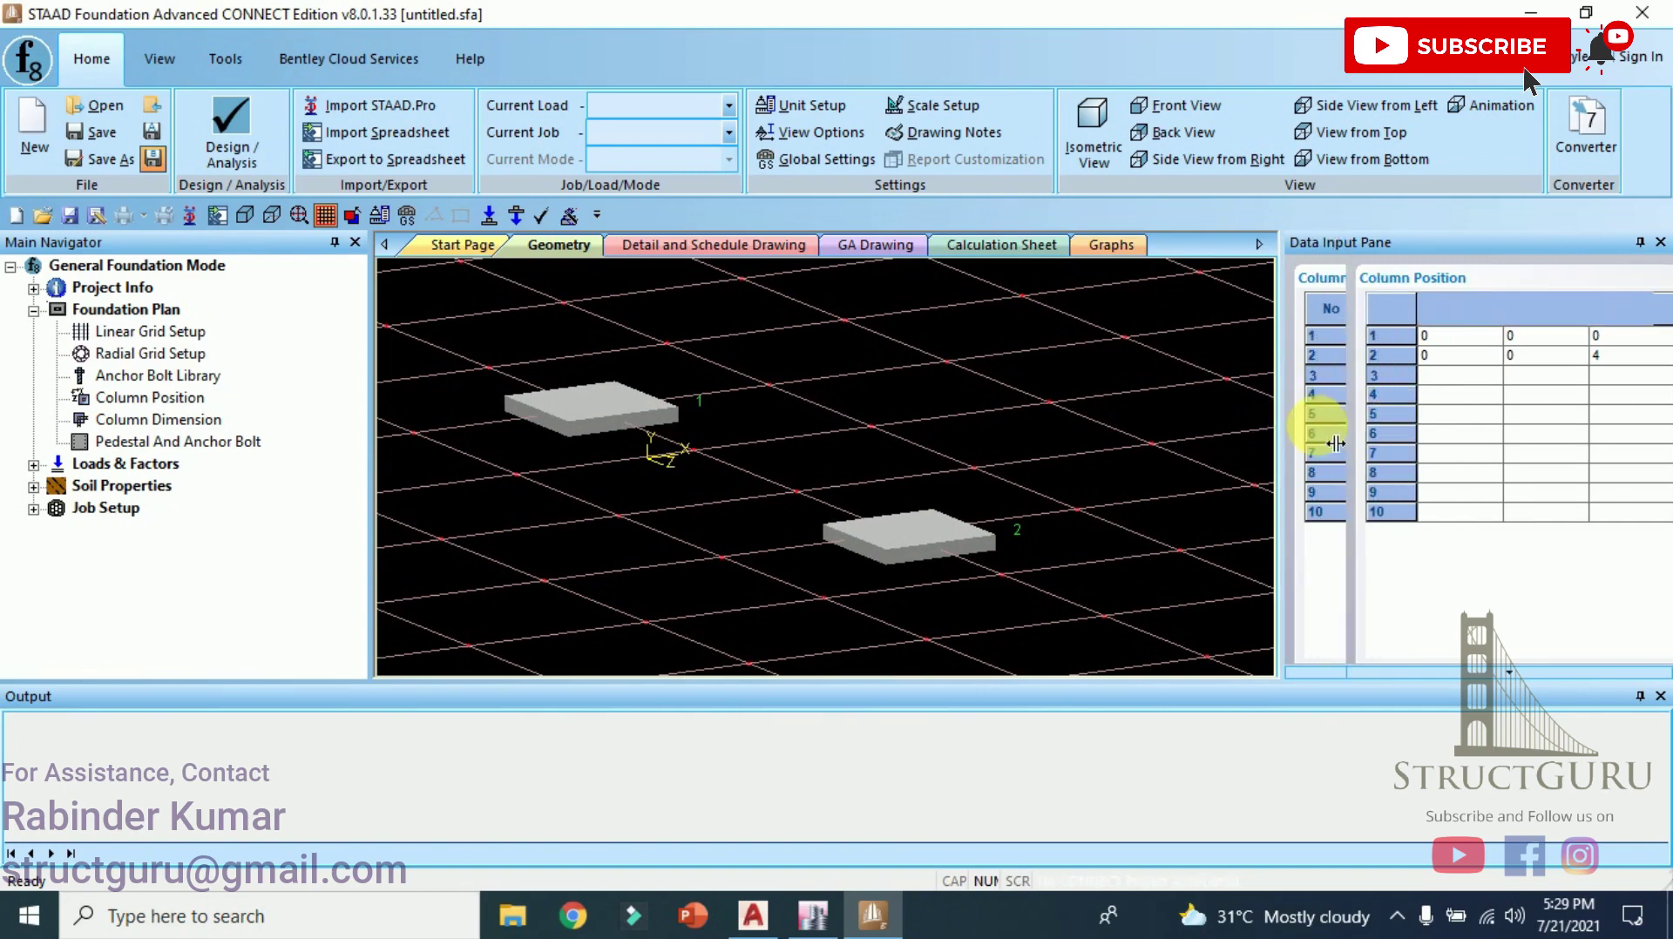
In the Column Dimension table, set column 1 to length 0.75 ft and width 1.5 ft.
left_click(179, 422)
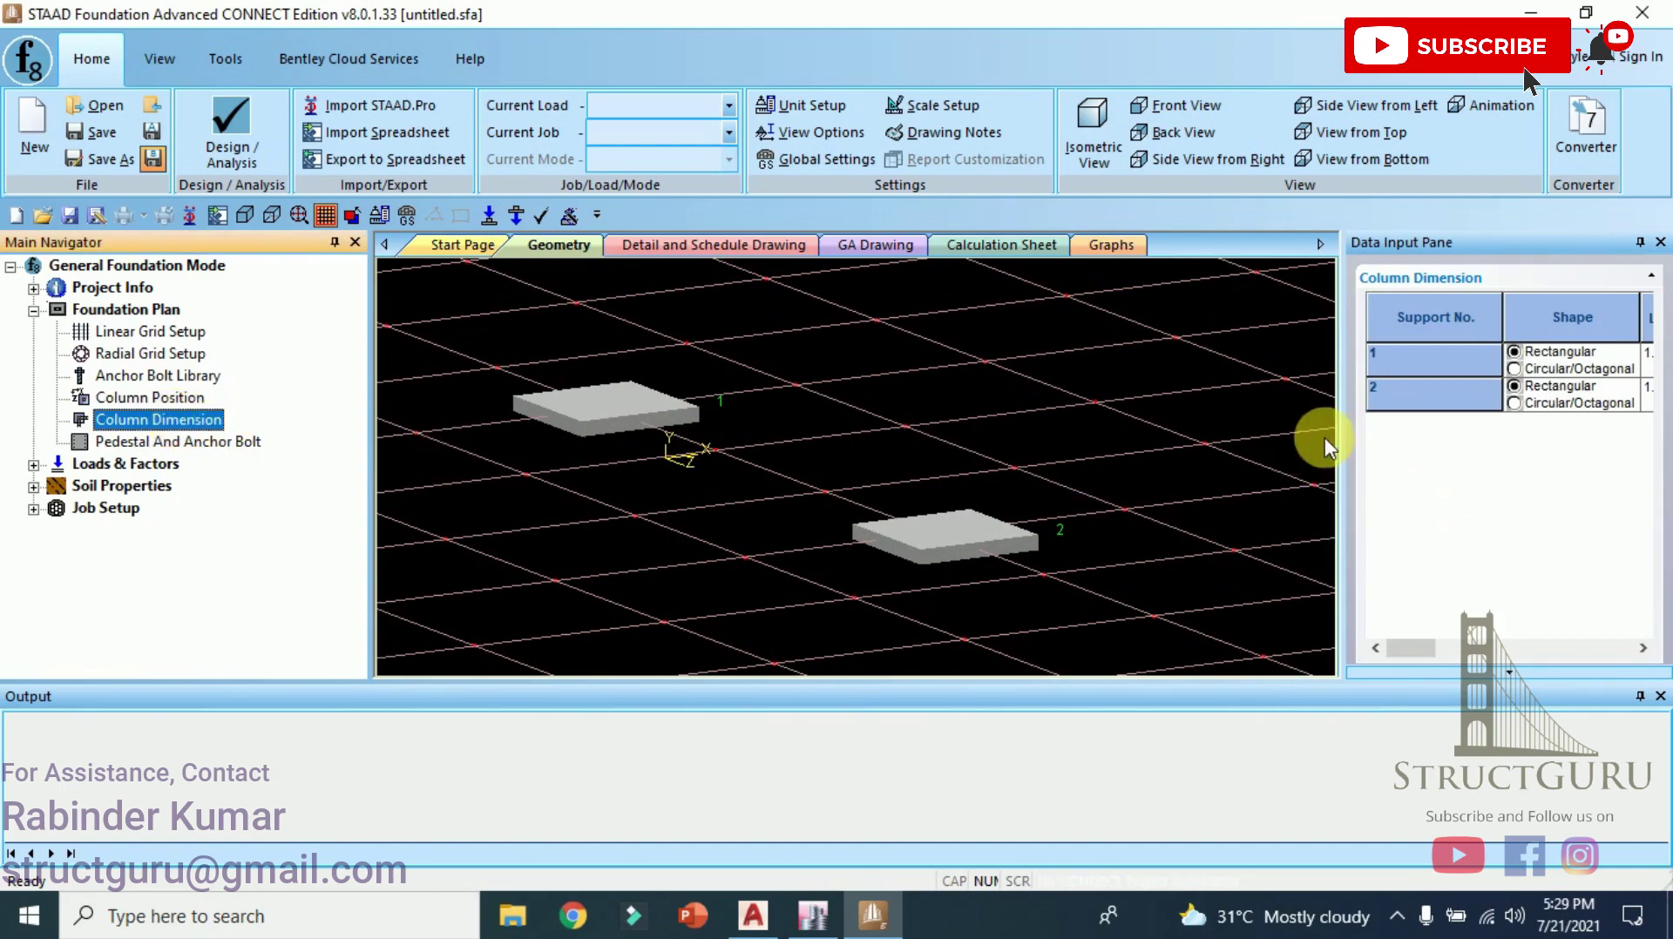
left_click_drag(1363, 458, 1173, 440)
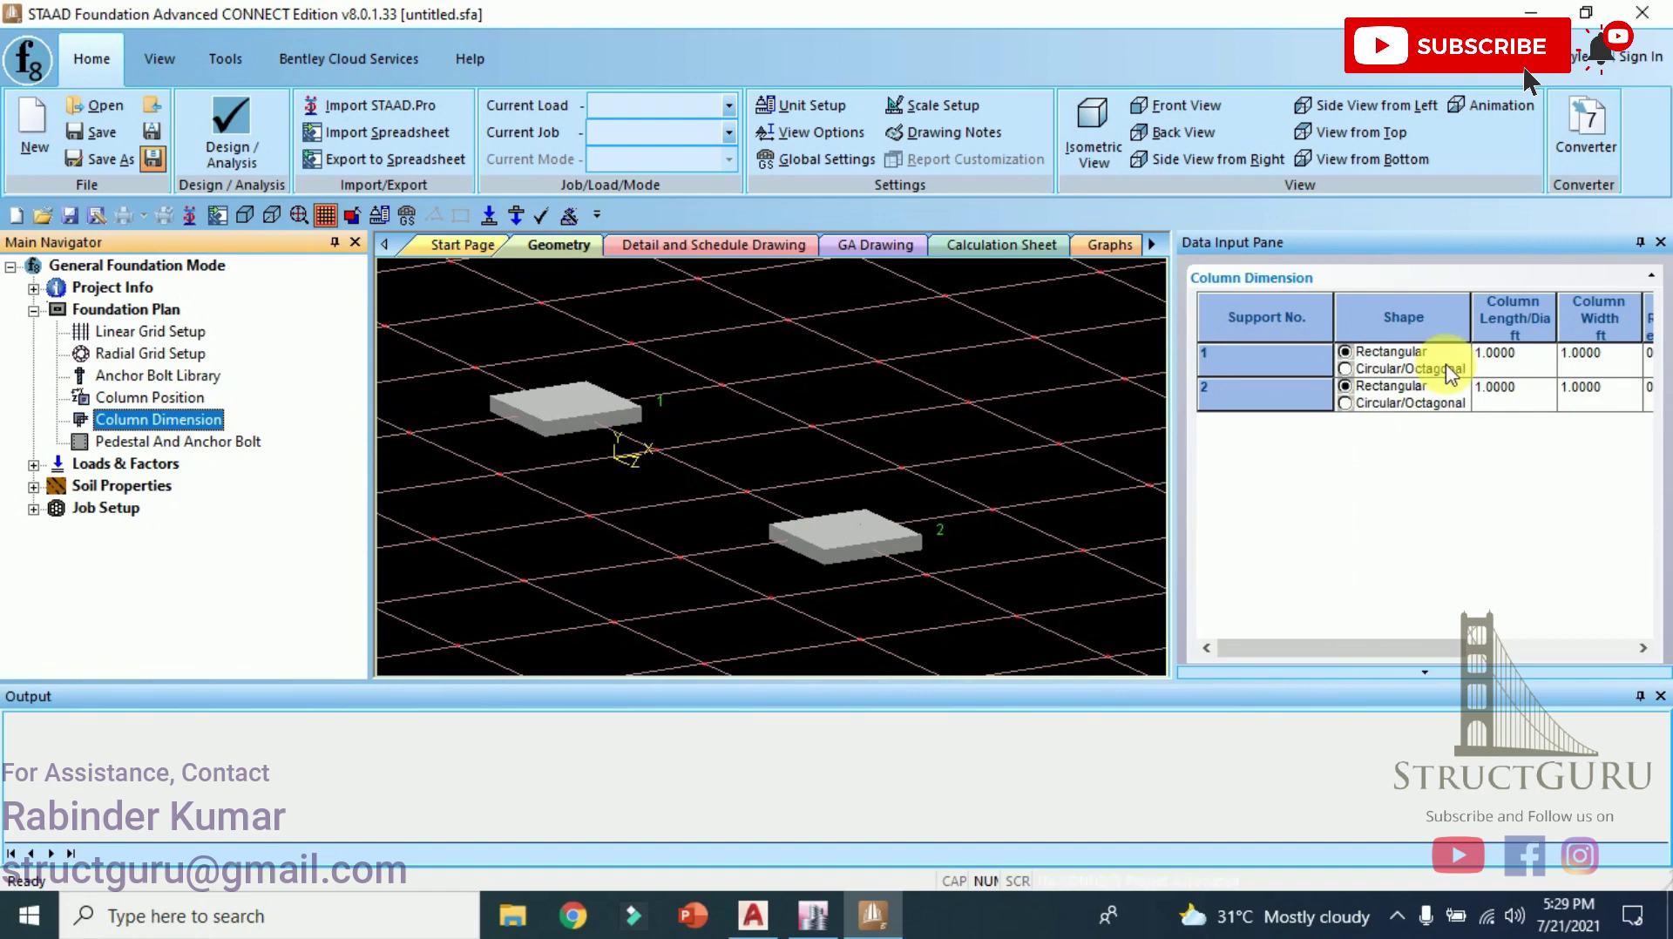
left_click(1520, 359)
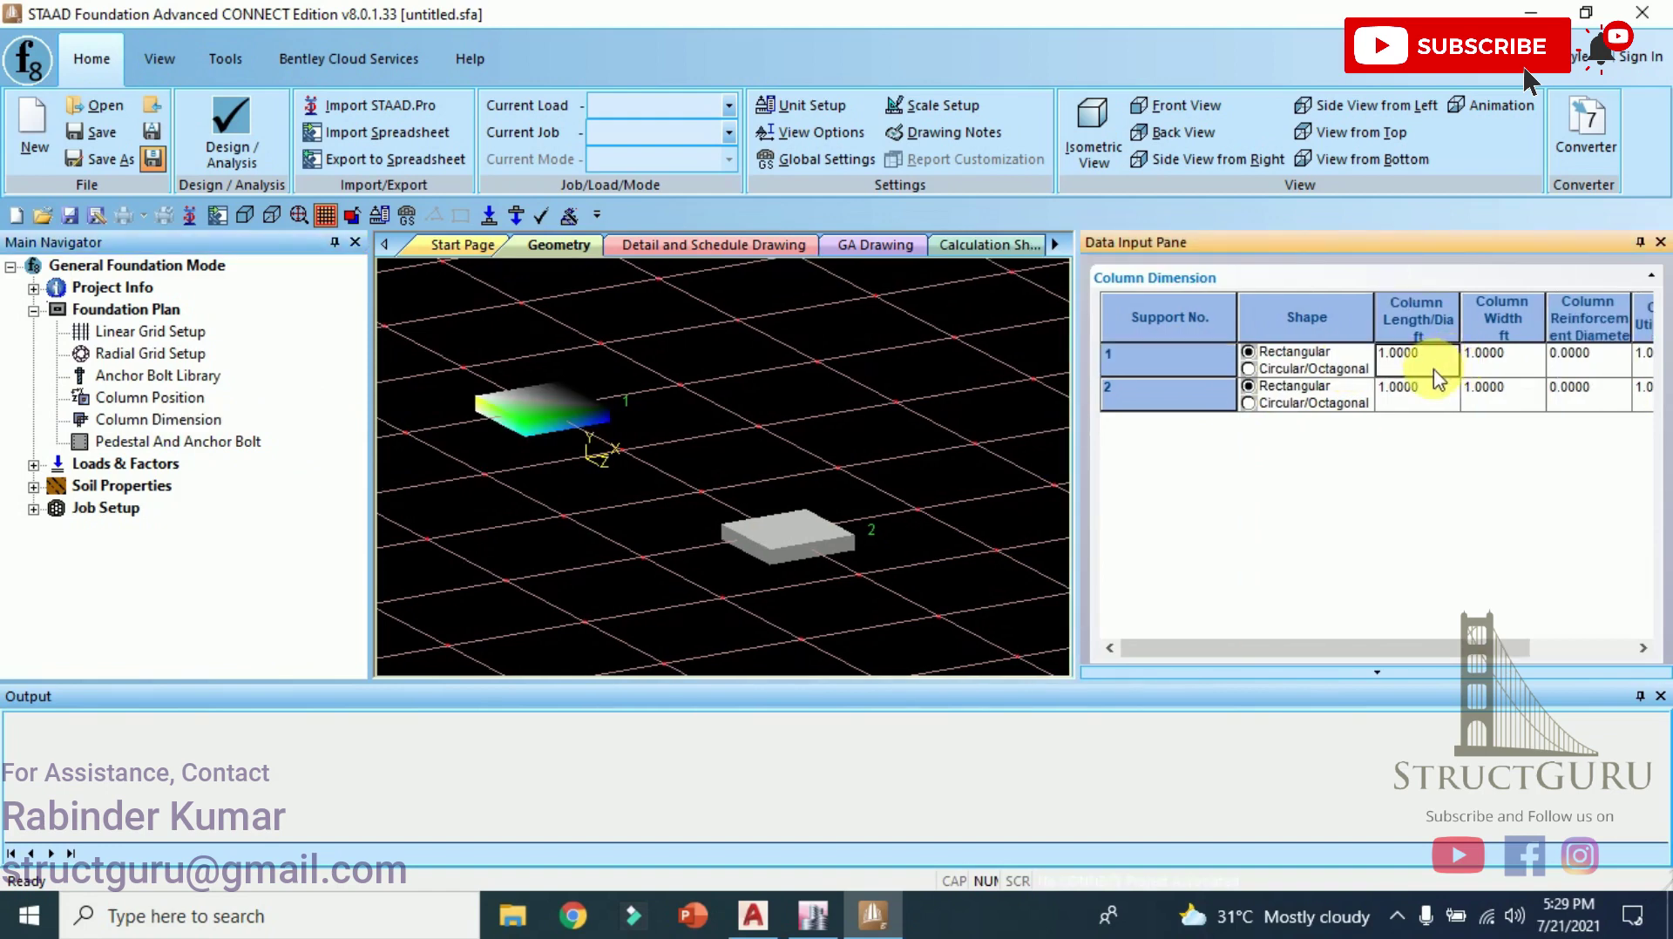
double_click(1429, 373)
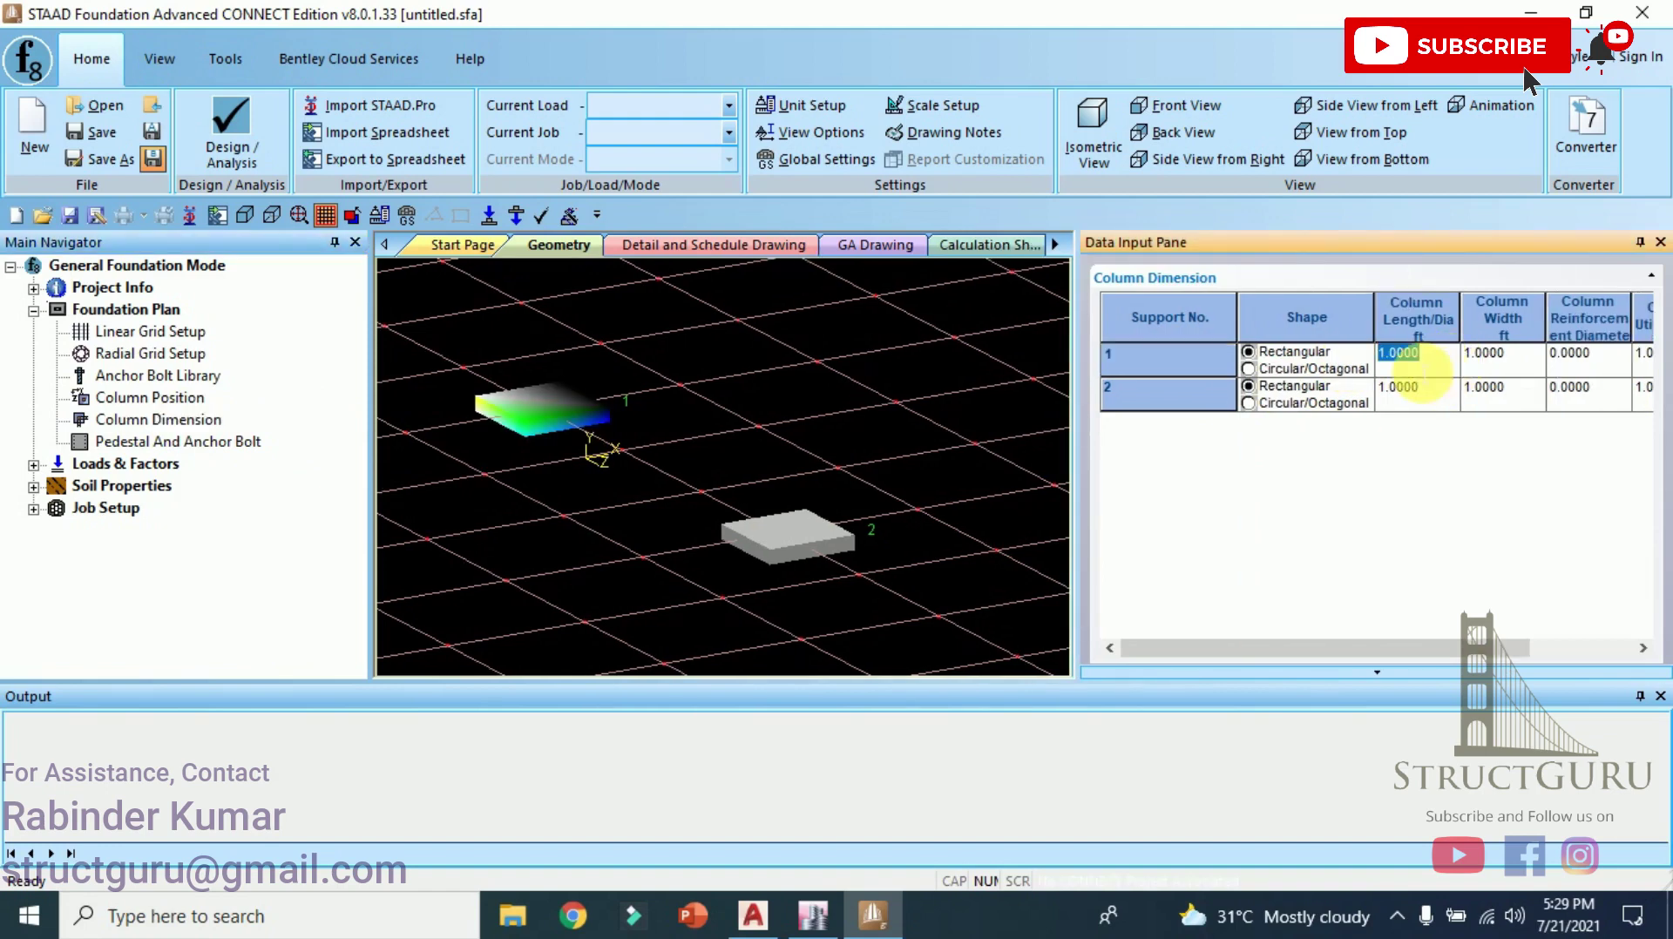
type("0.75")
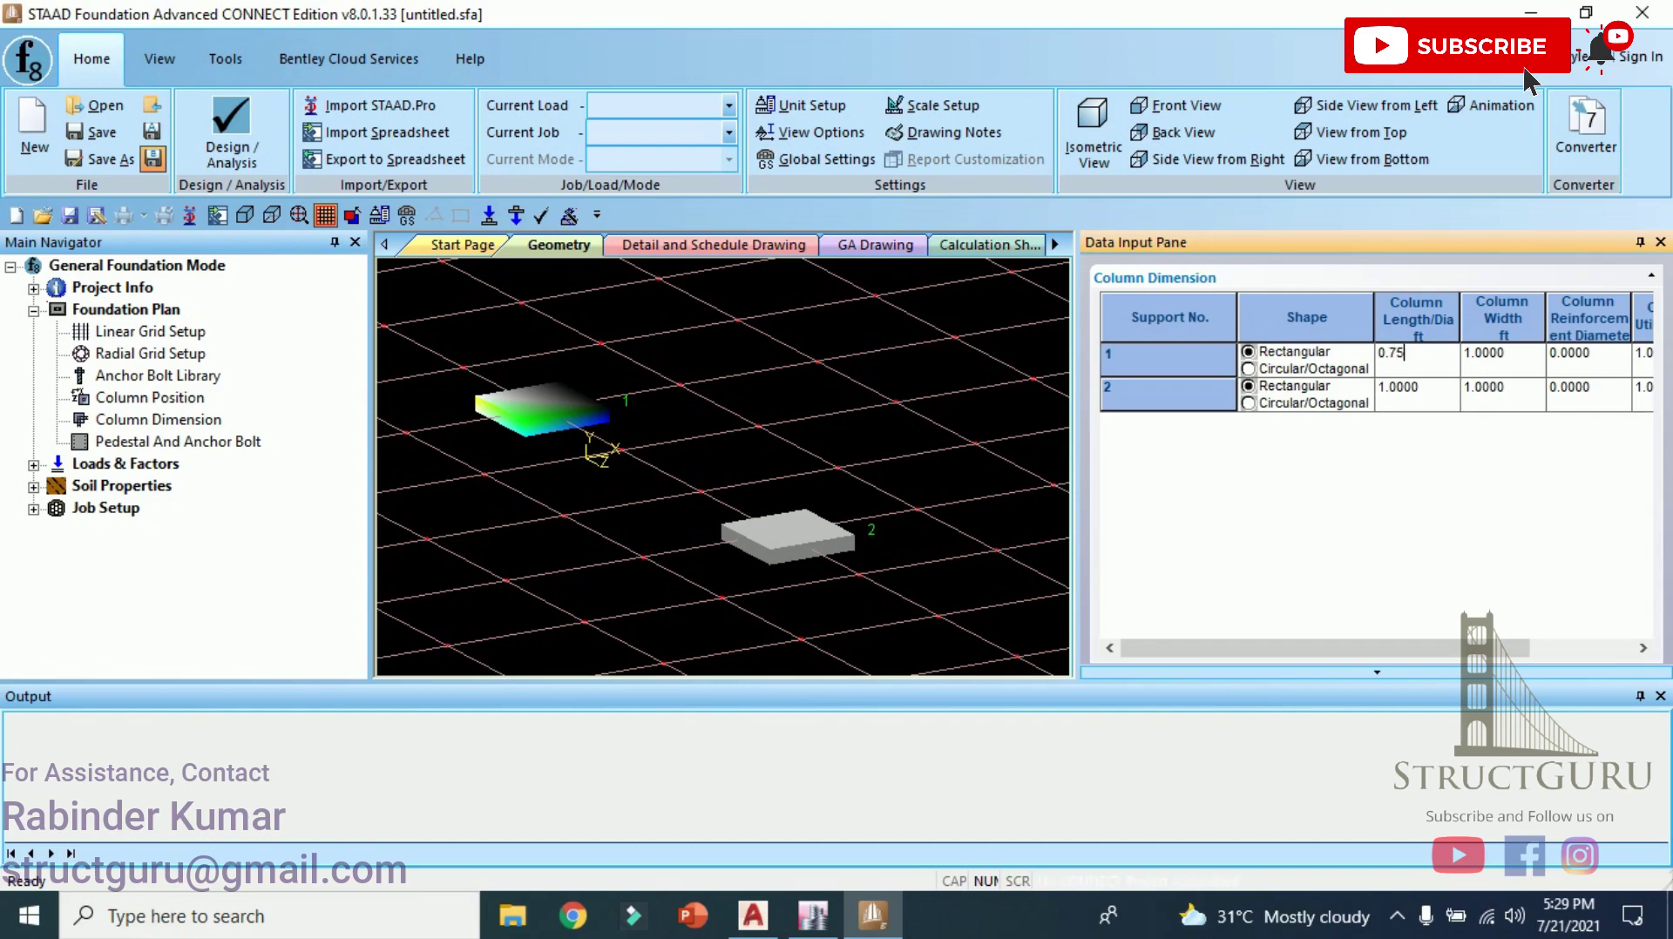
left_click(1533, 416)
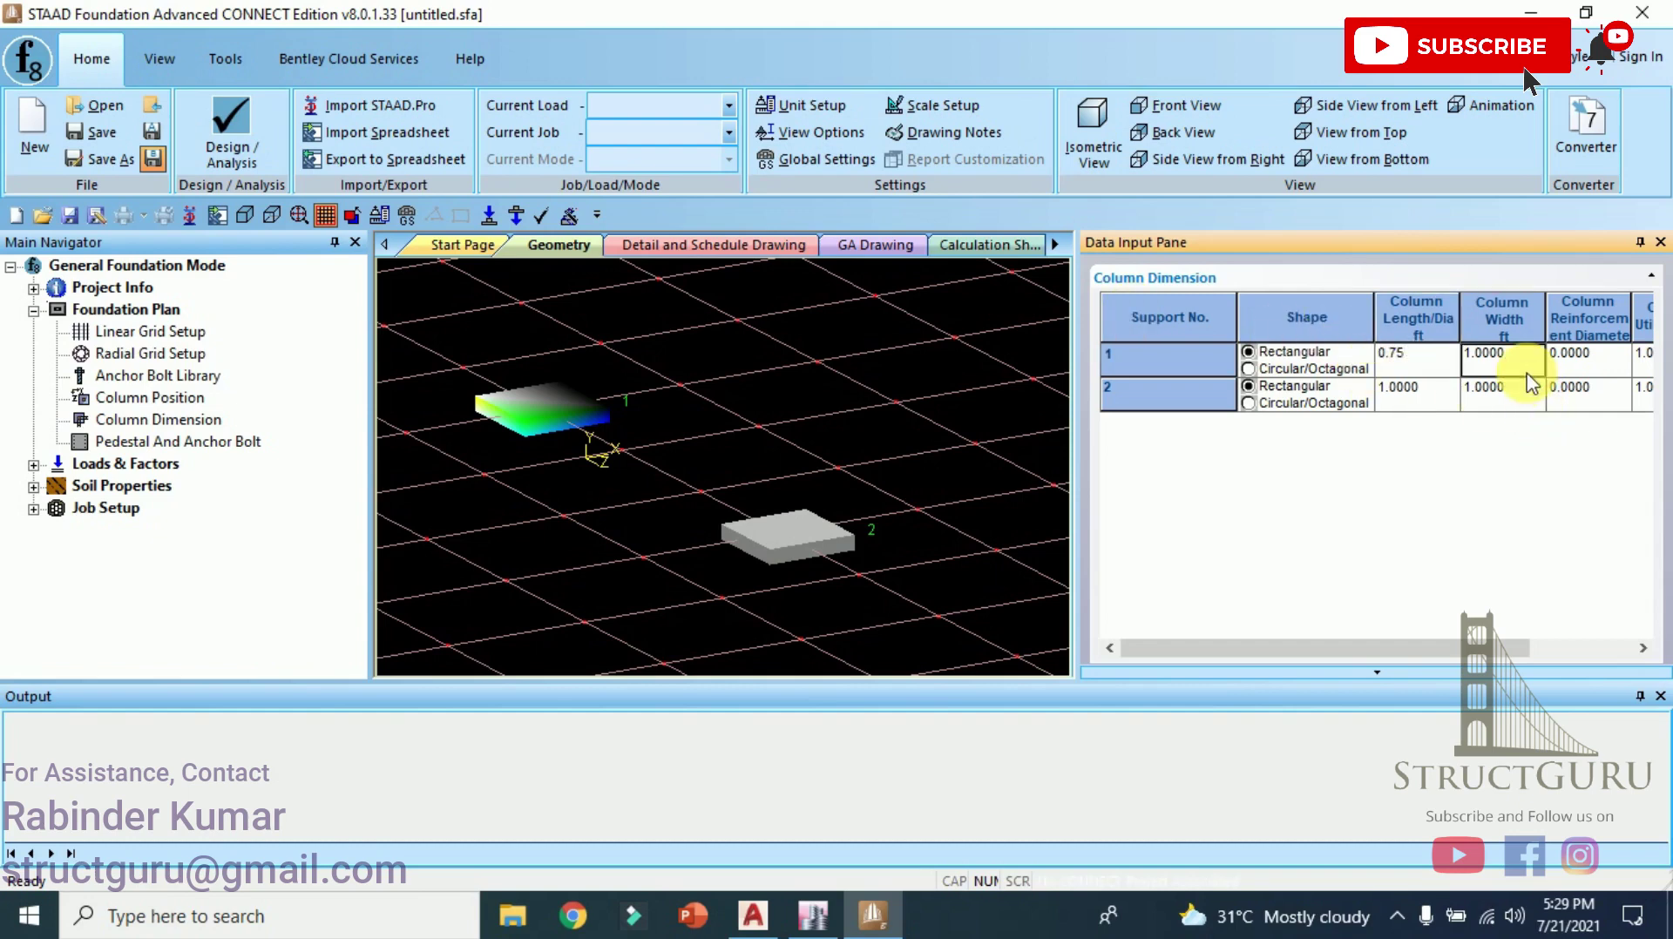
double_click(1531, 367)
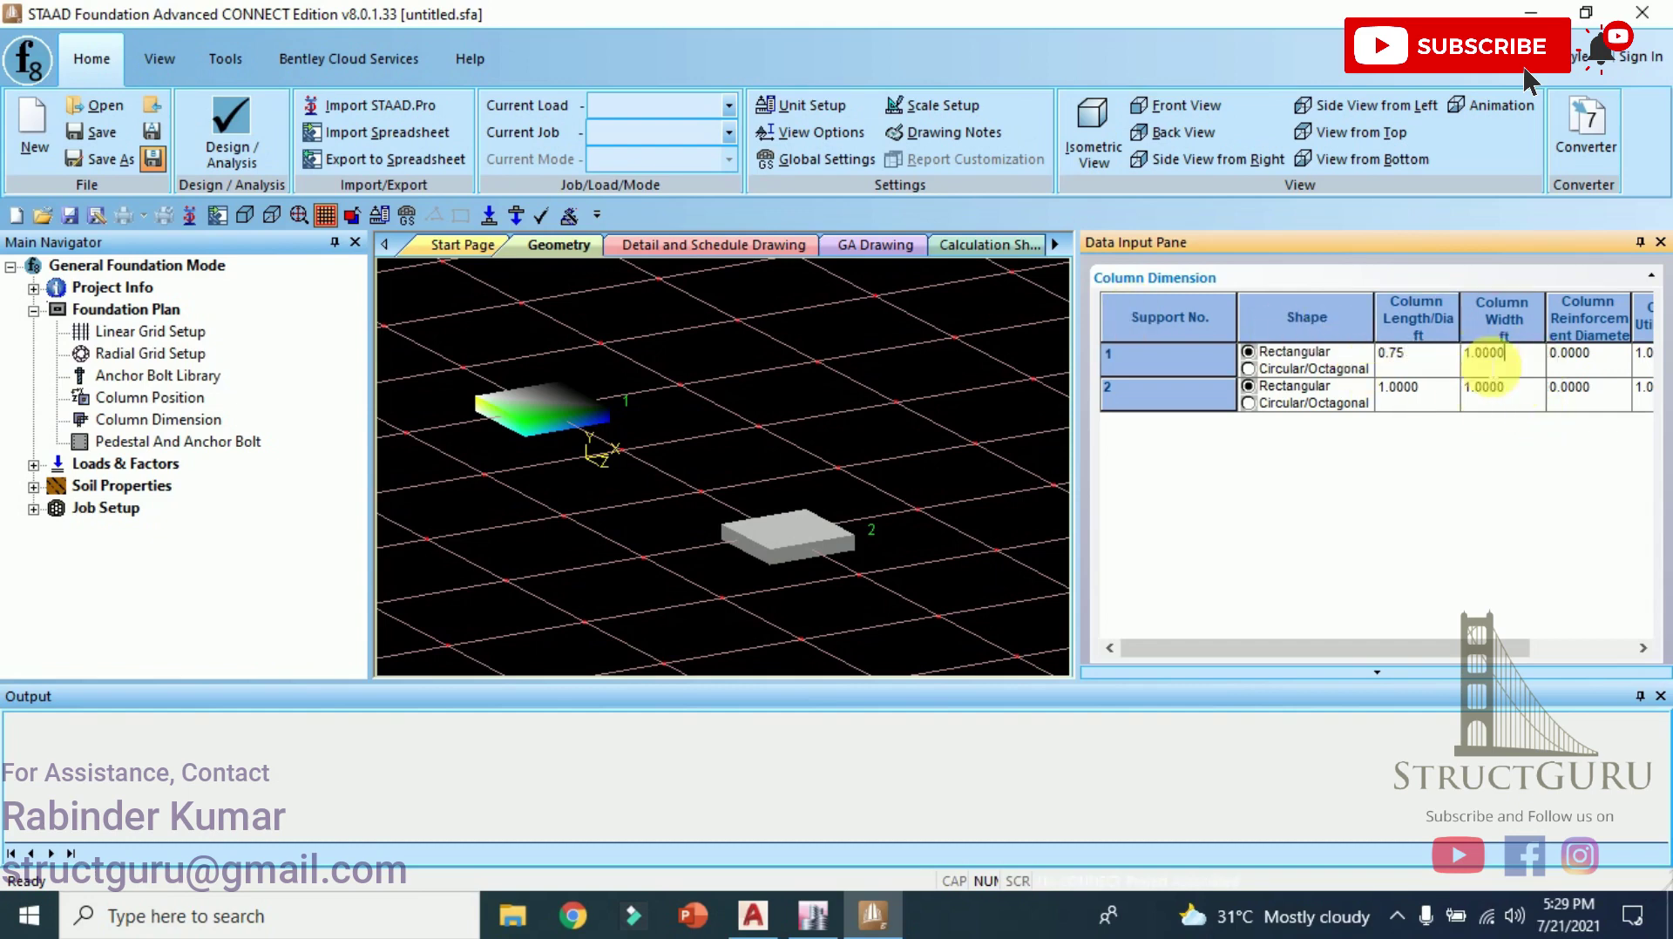
type("1")
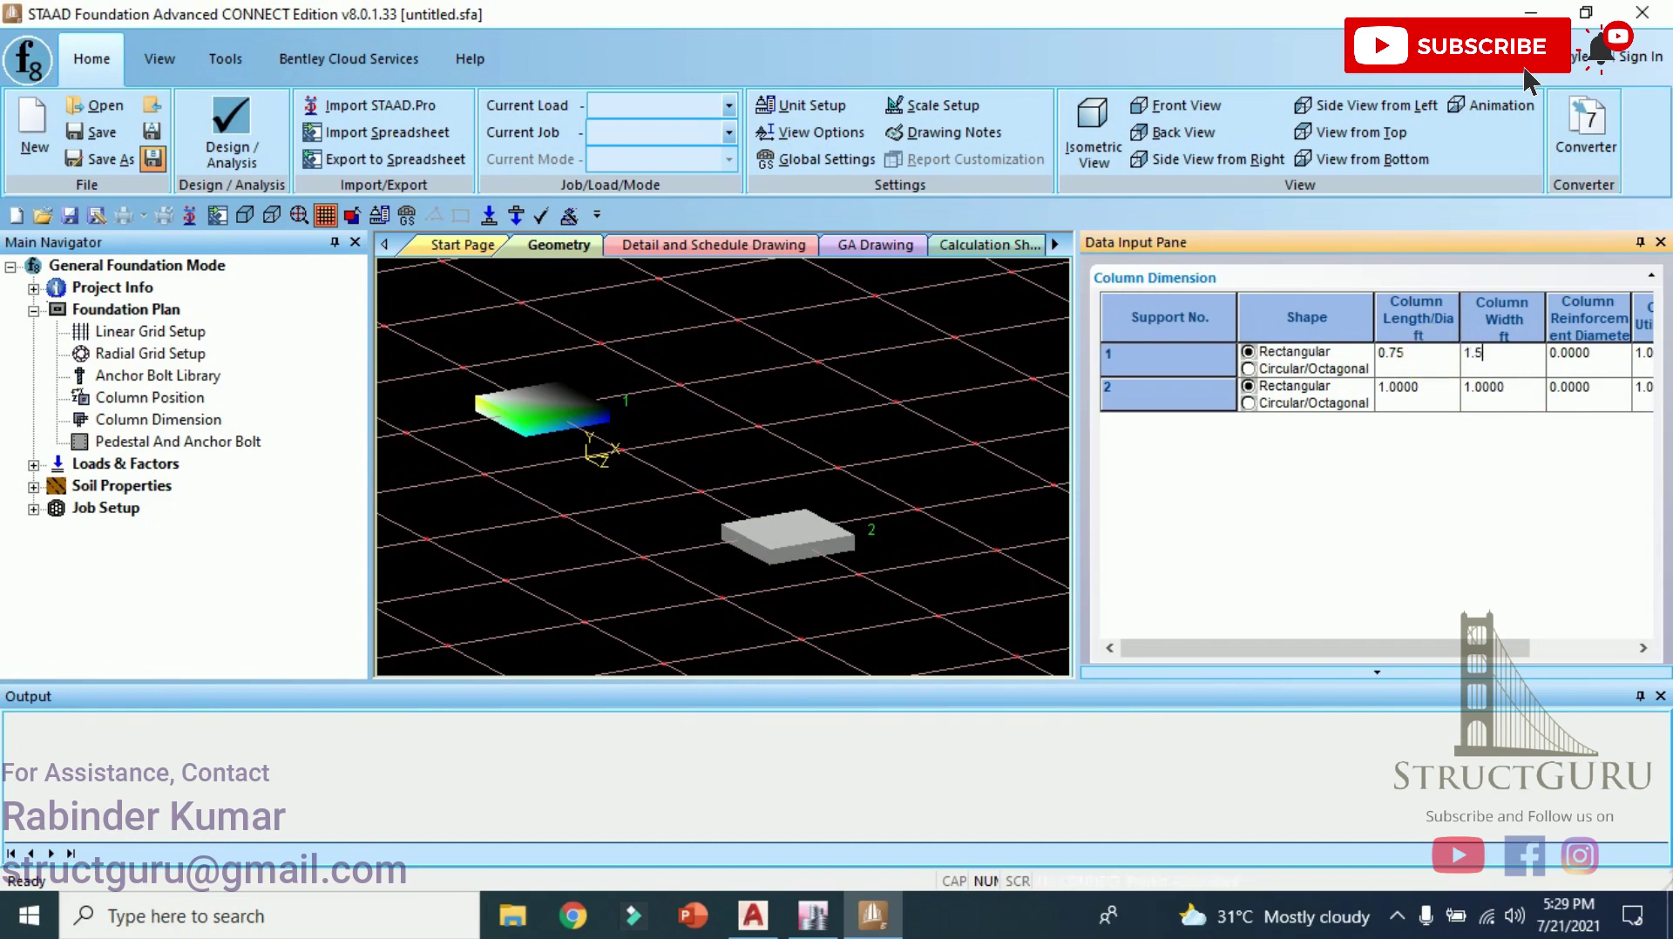
type(".5")
left_click(1419, 396)
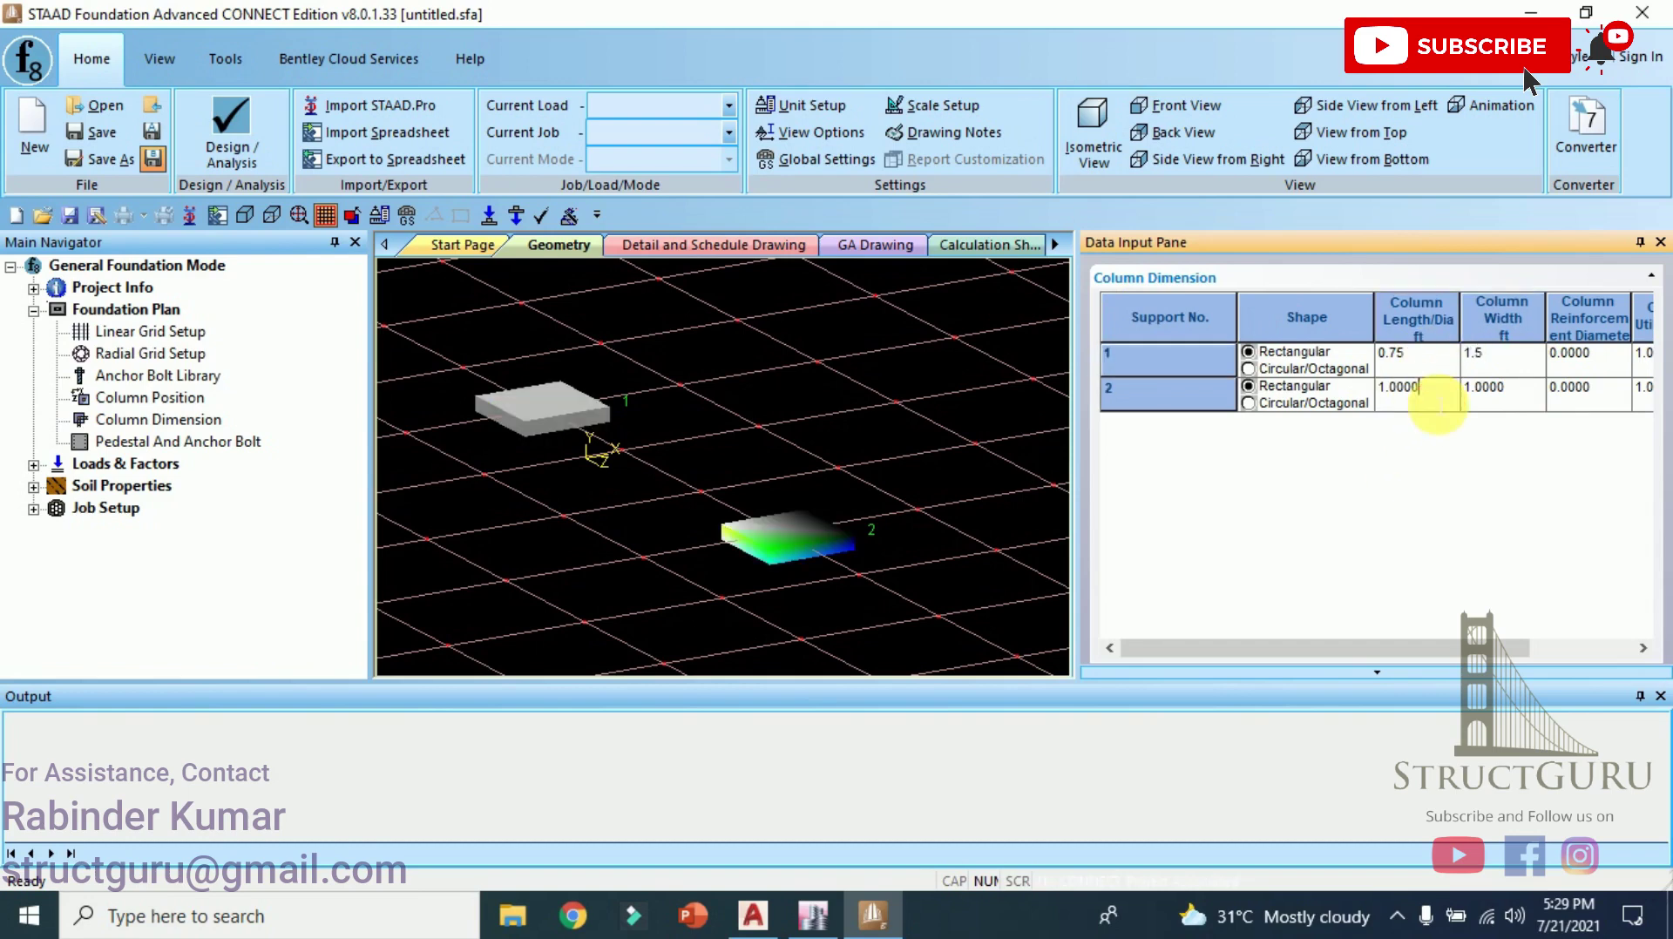
Set column 2 to length 0.75 ft and width 1.5 ft.
type("0.75")
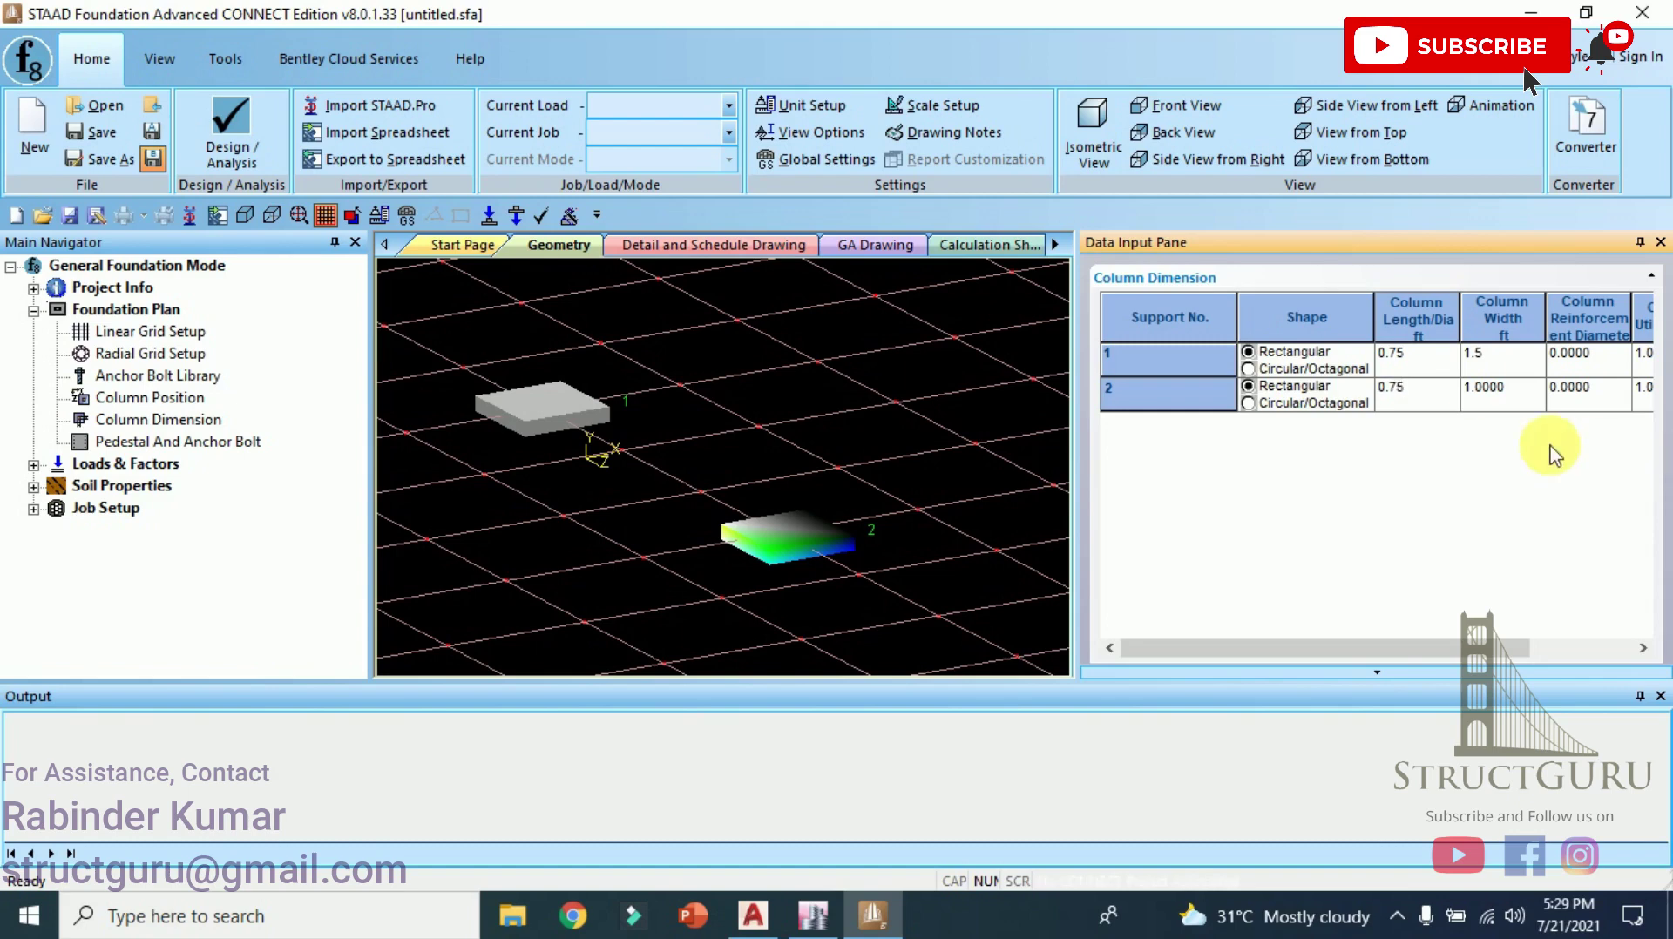
left_click(1481, 397)
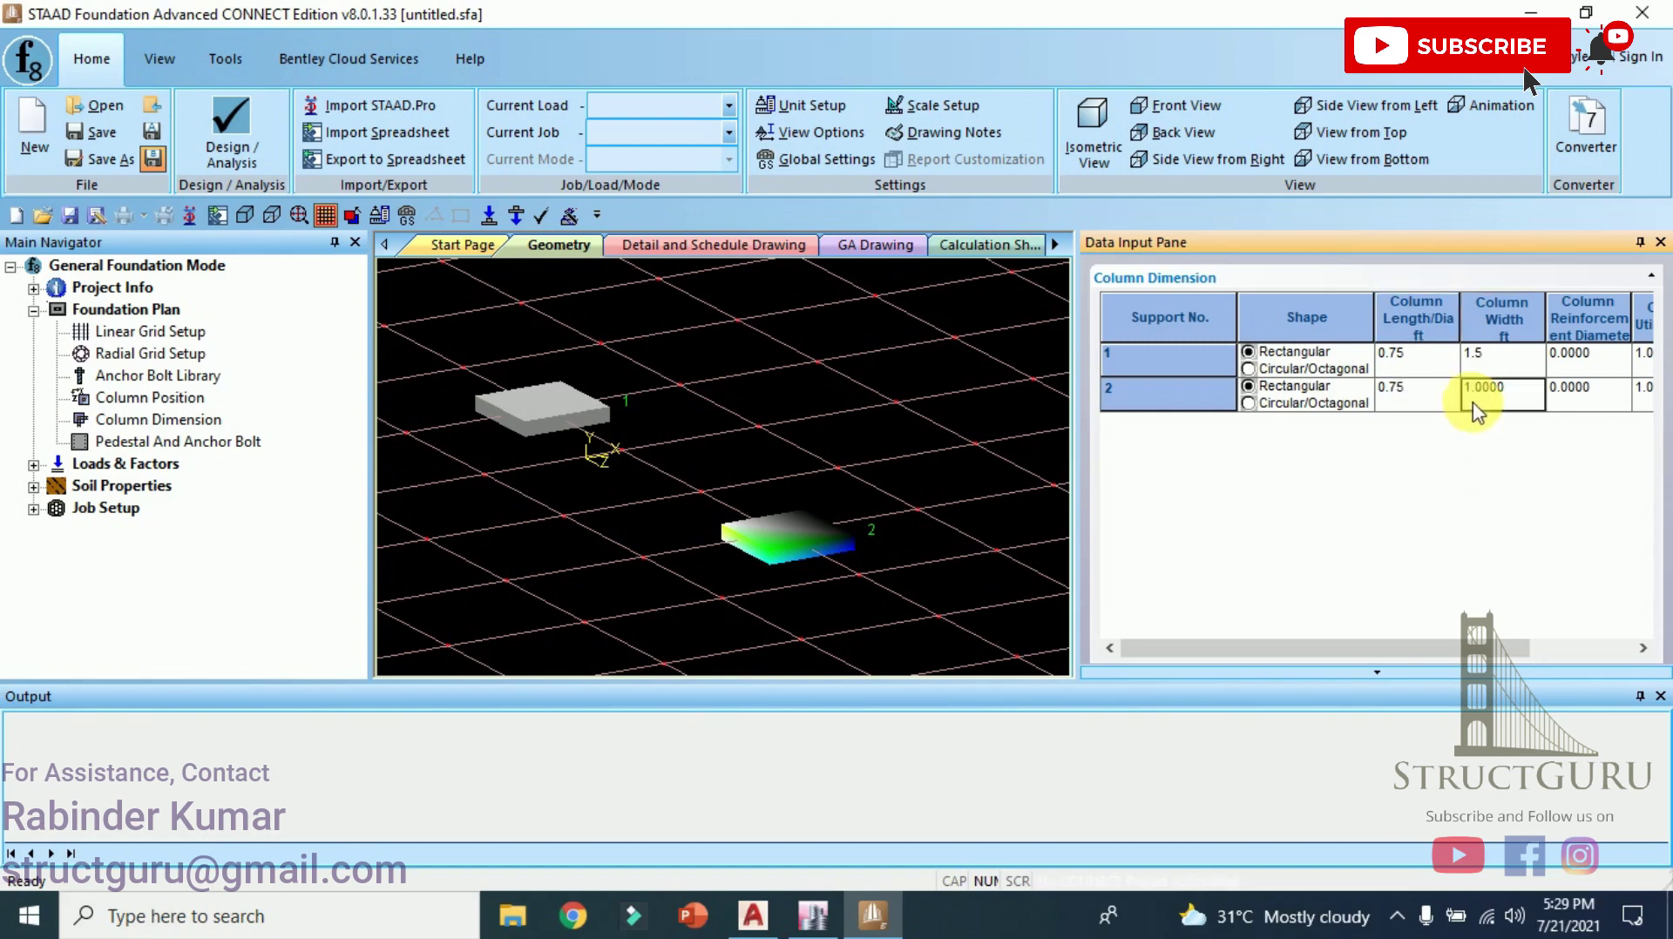
left_click(1530, 387)
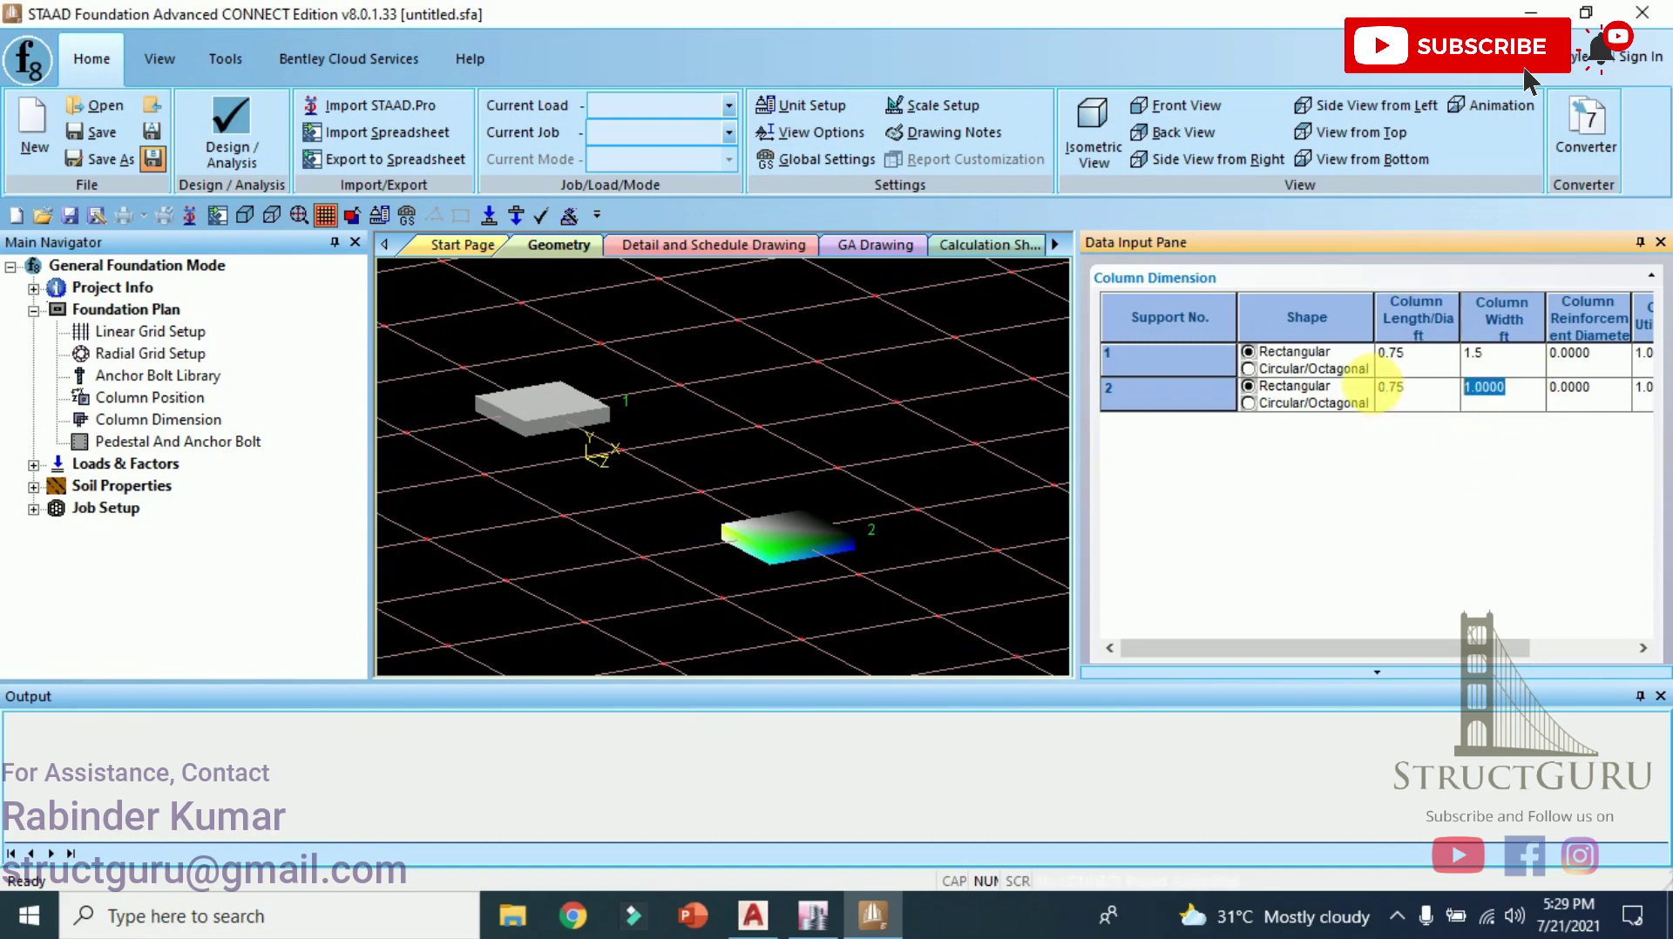
type("1")
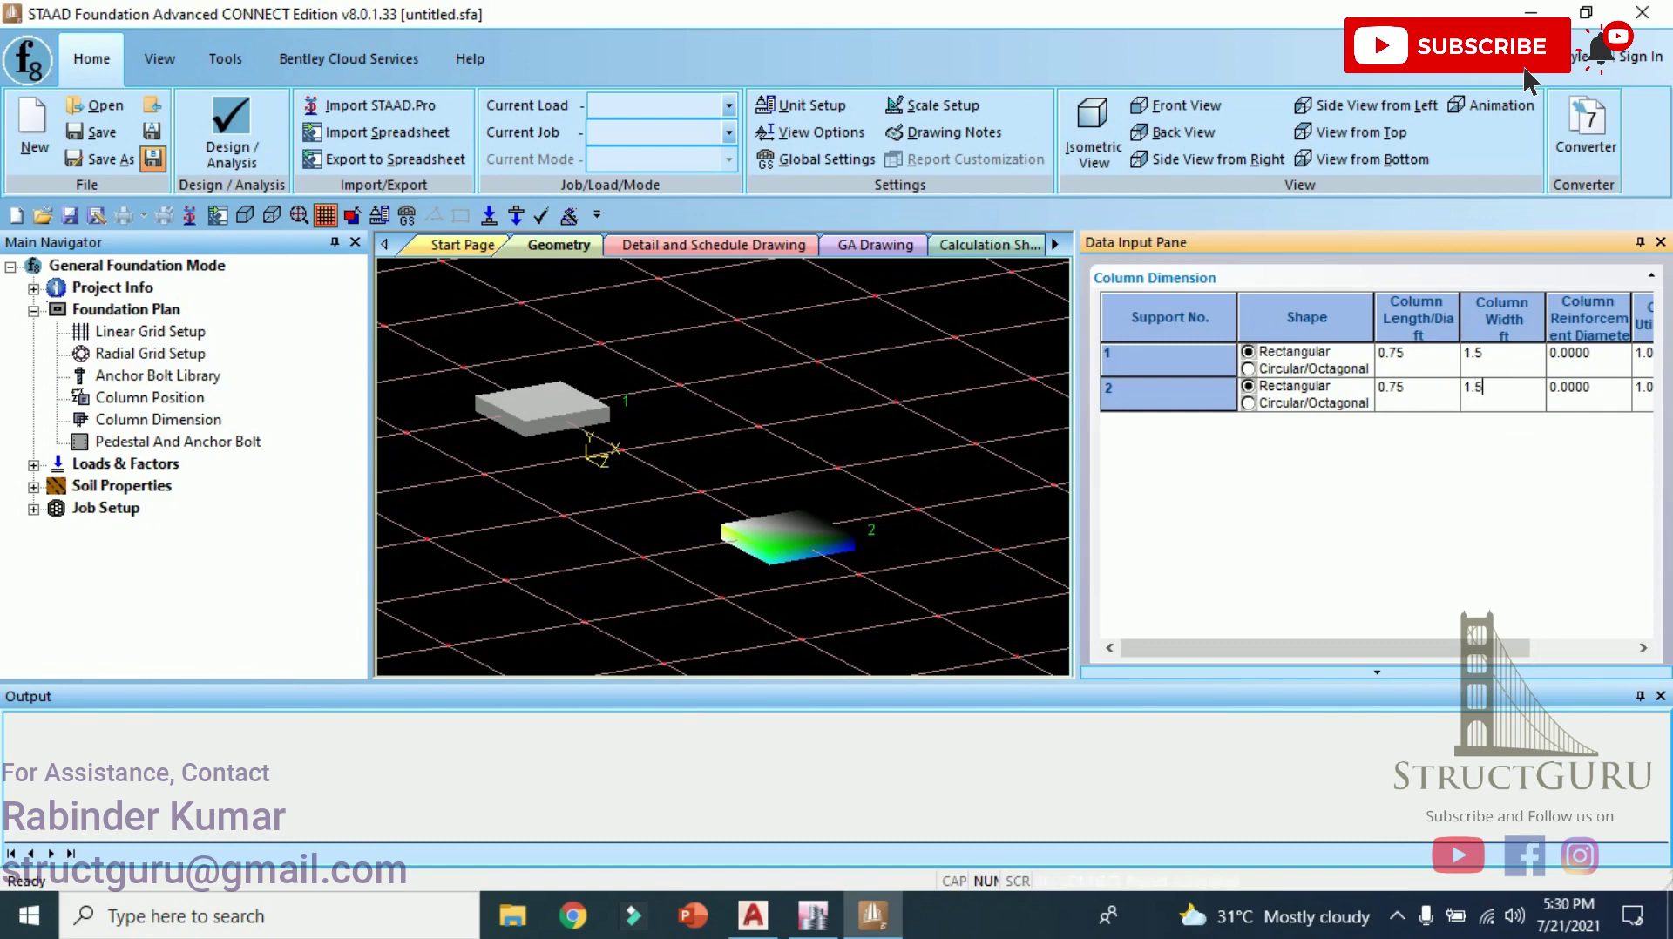
type(".5")
left_click(1508, 359)
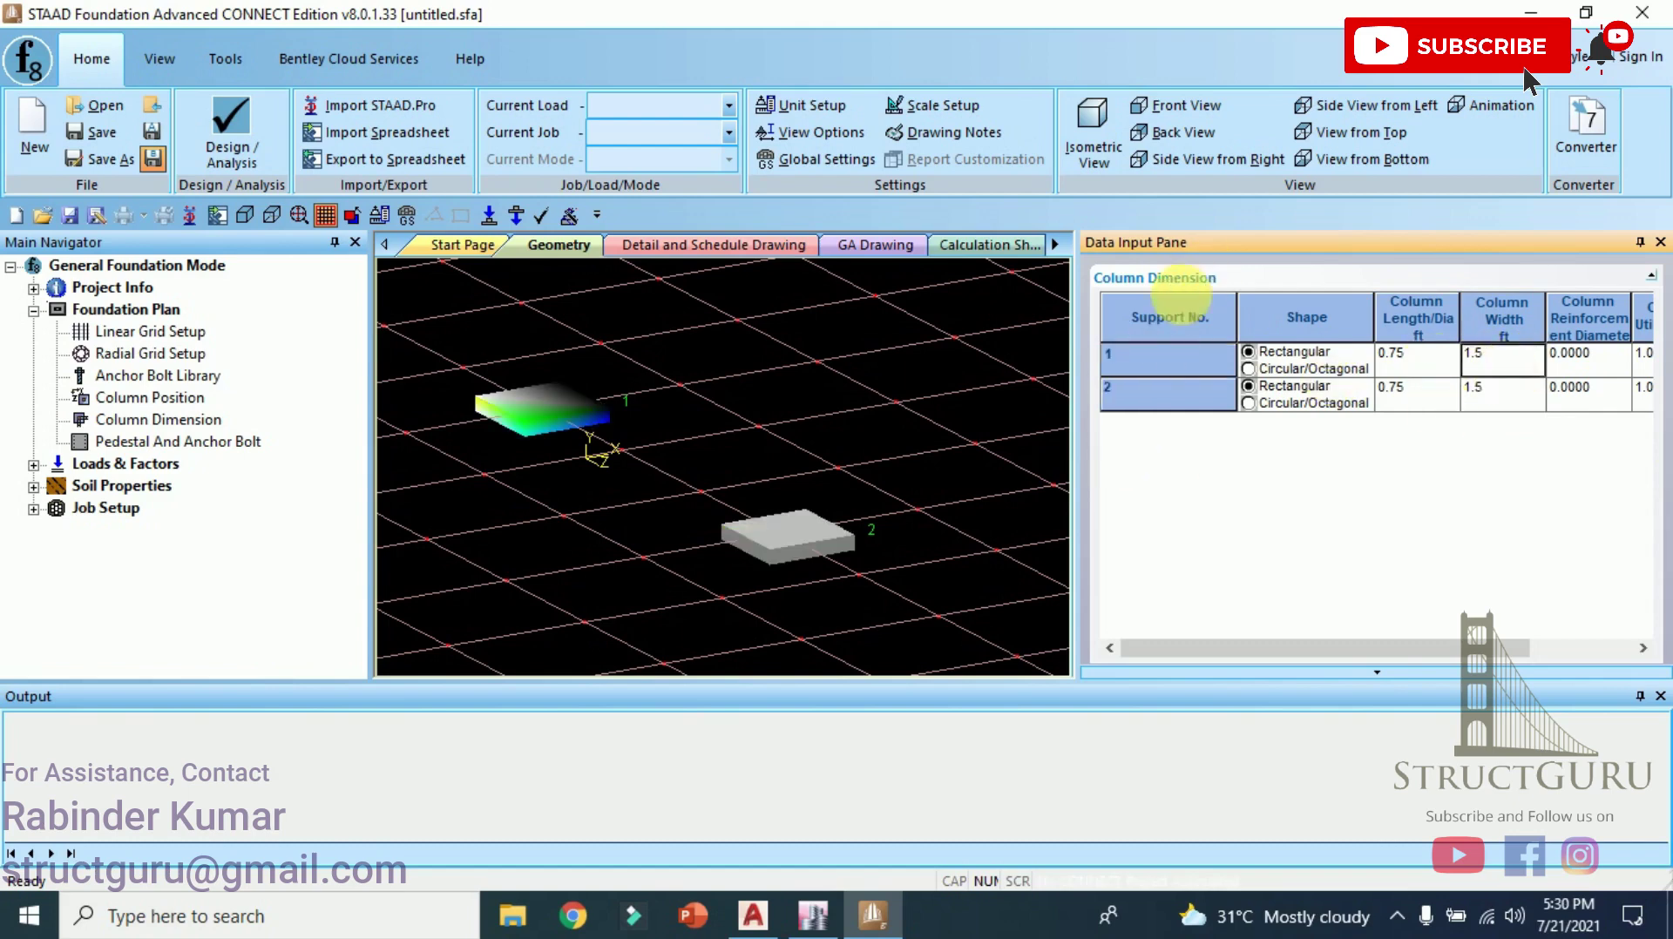
Open Loads & Factors and create a new load case, showing its Primary, Dead description.
left_click(150, 466)
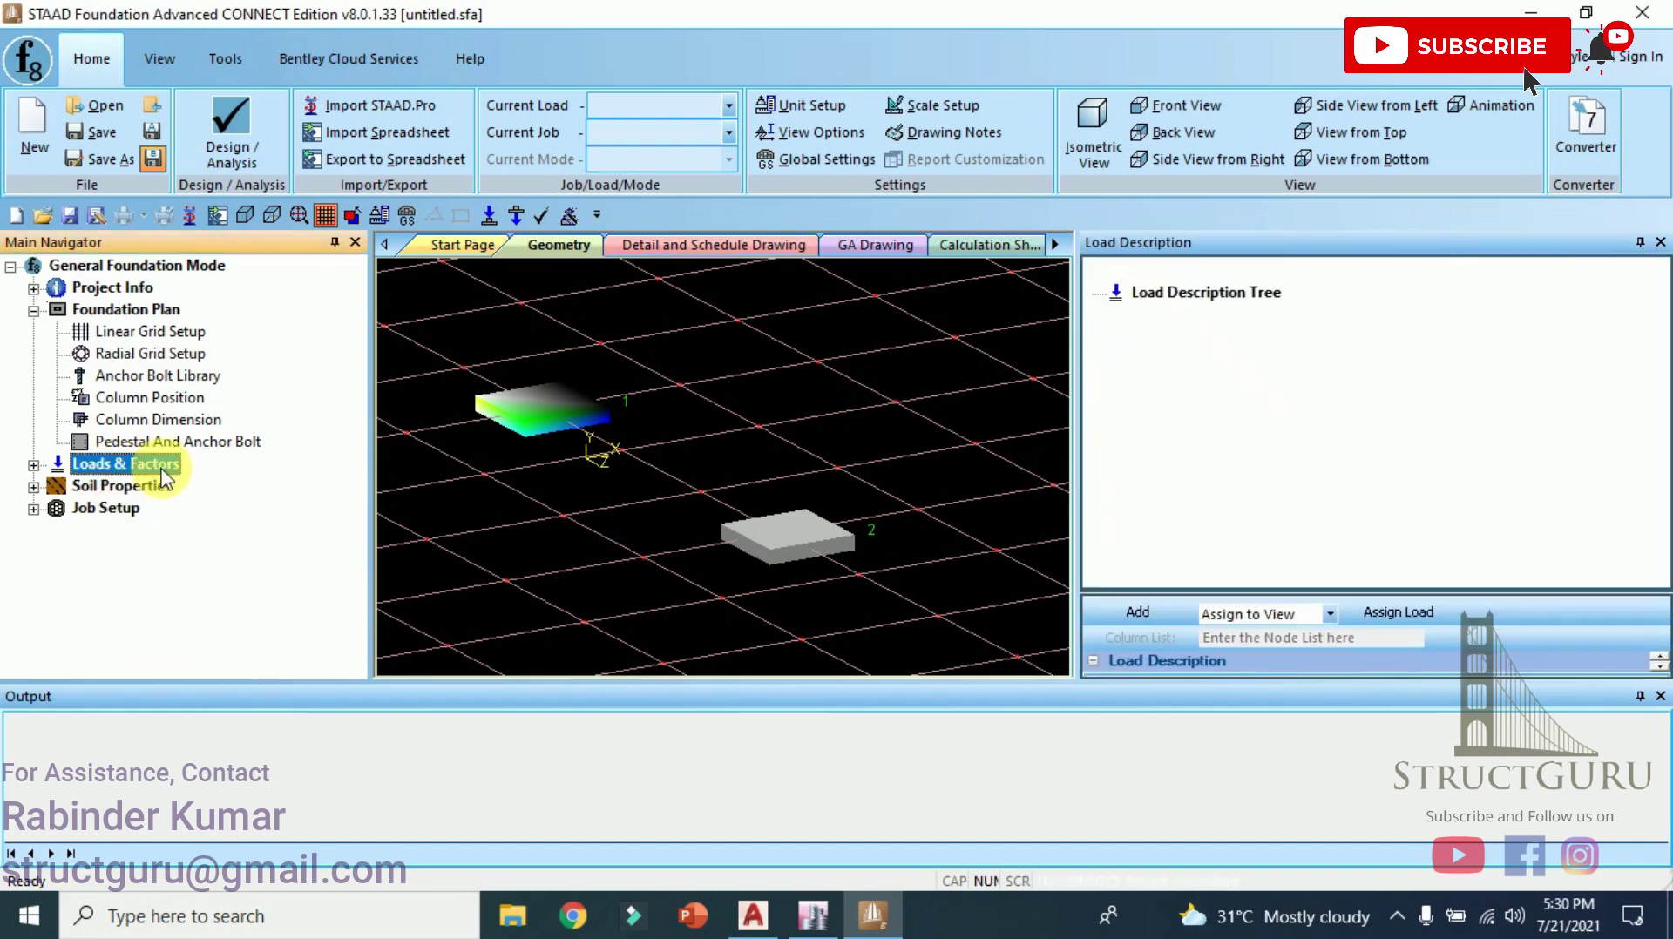
left_click_drag(1096, 464, 1337, 455)
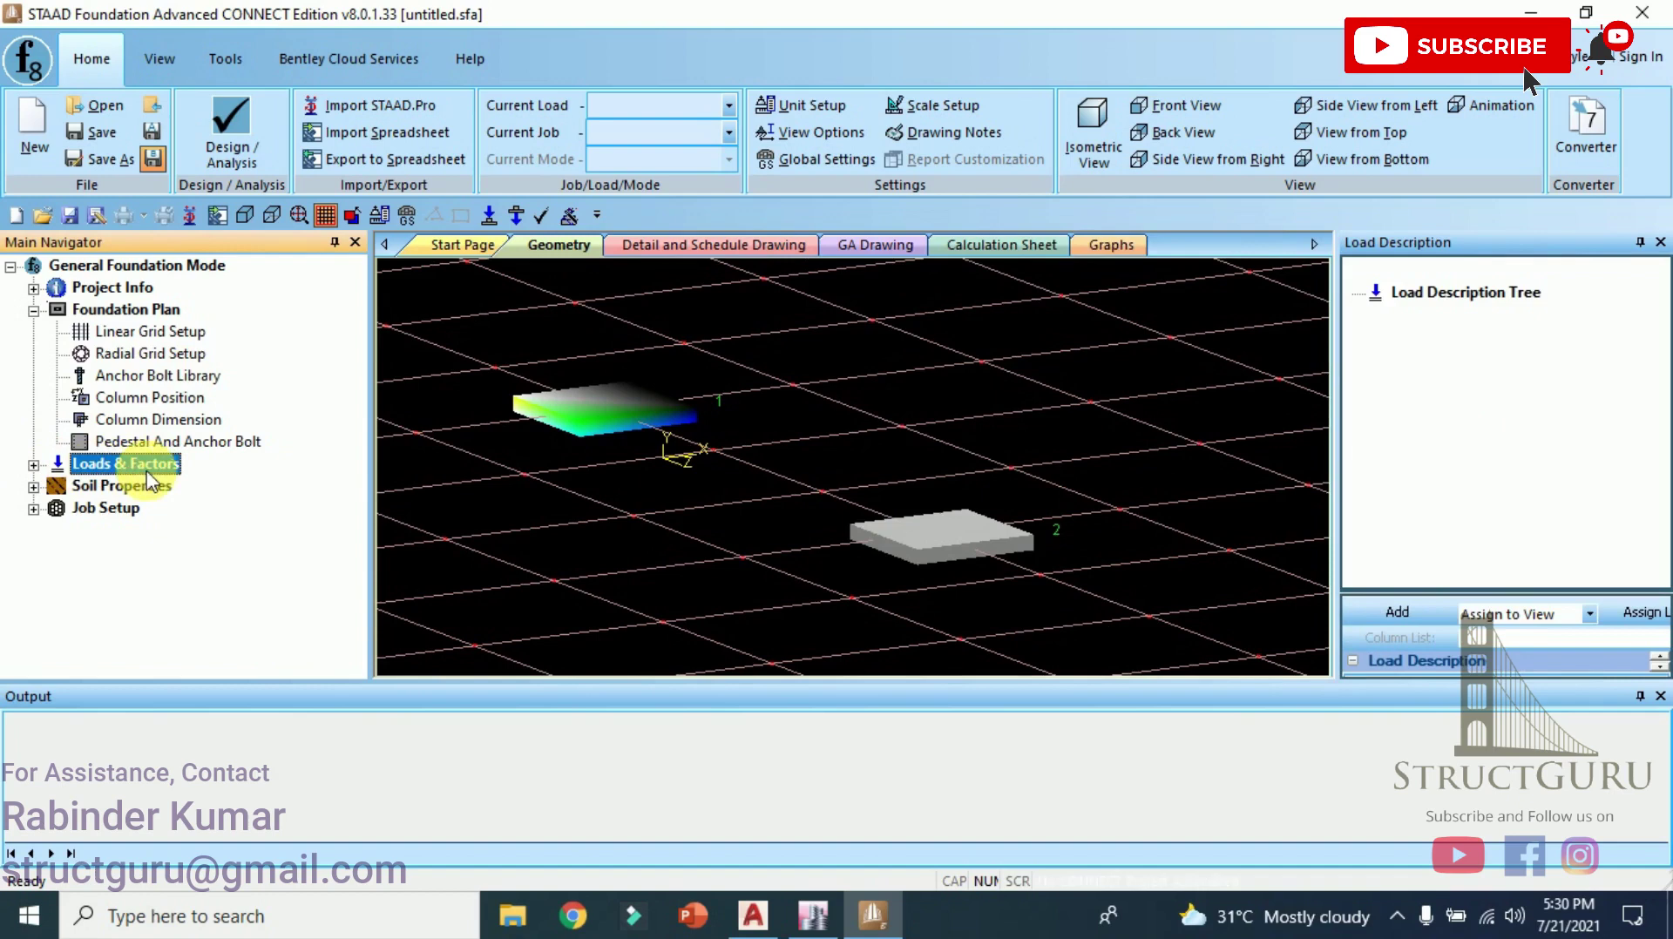
left_click(34, 465)
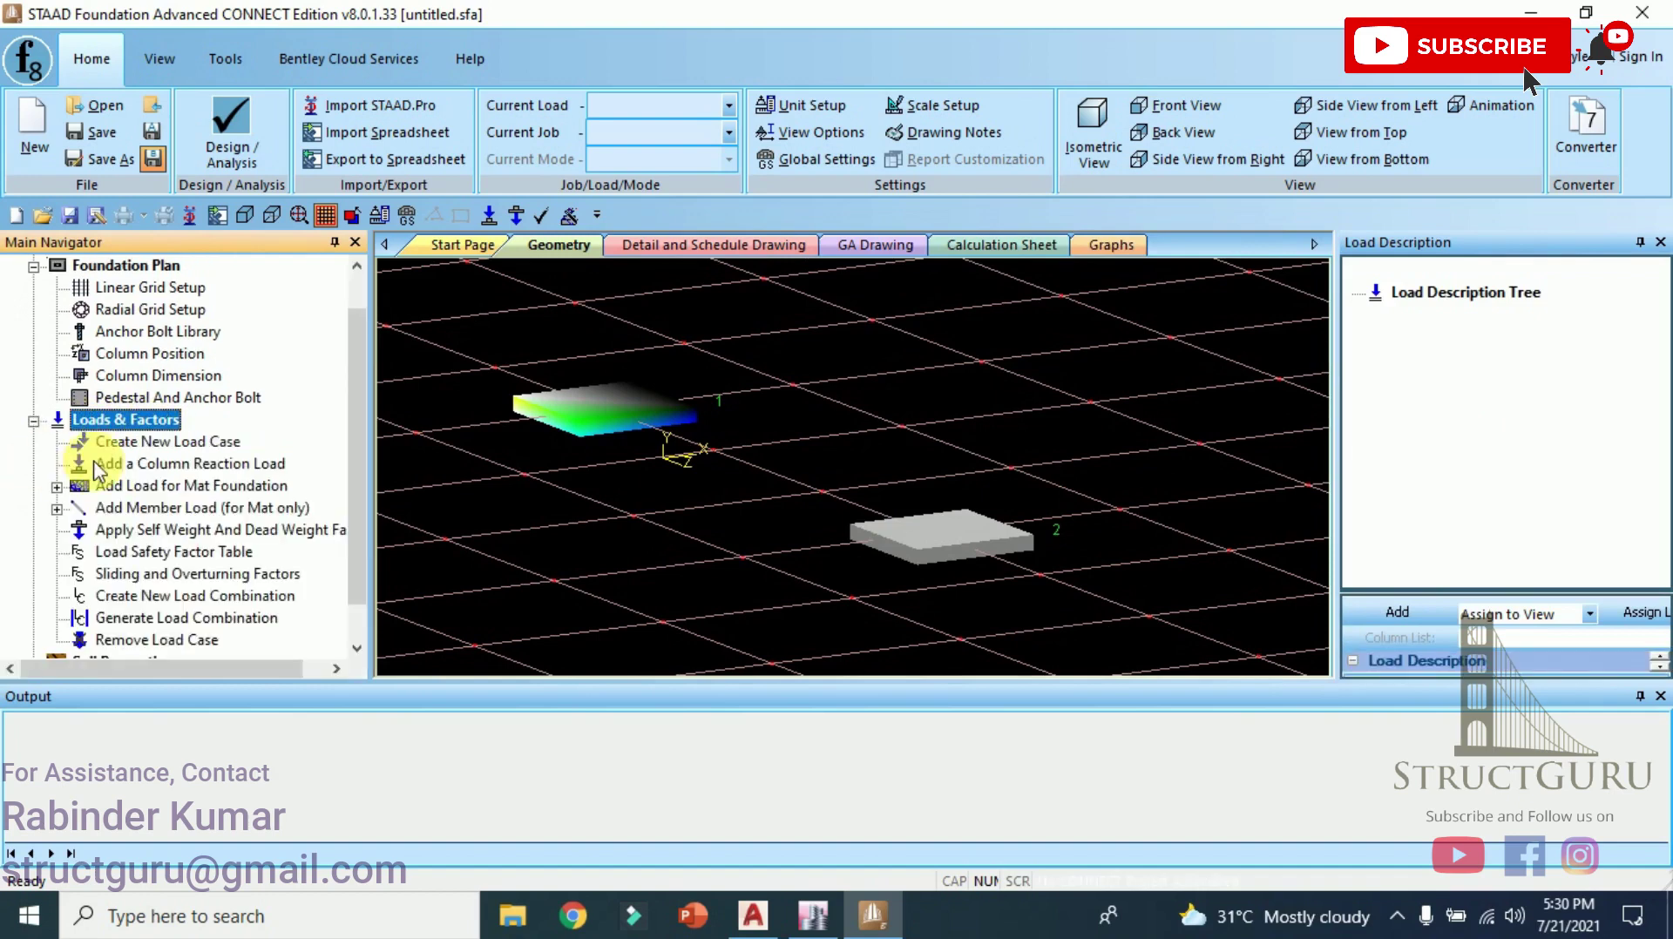
left_click(174, 442)
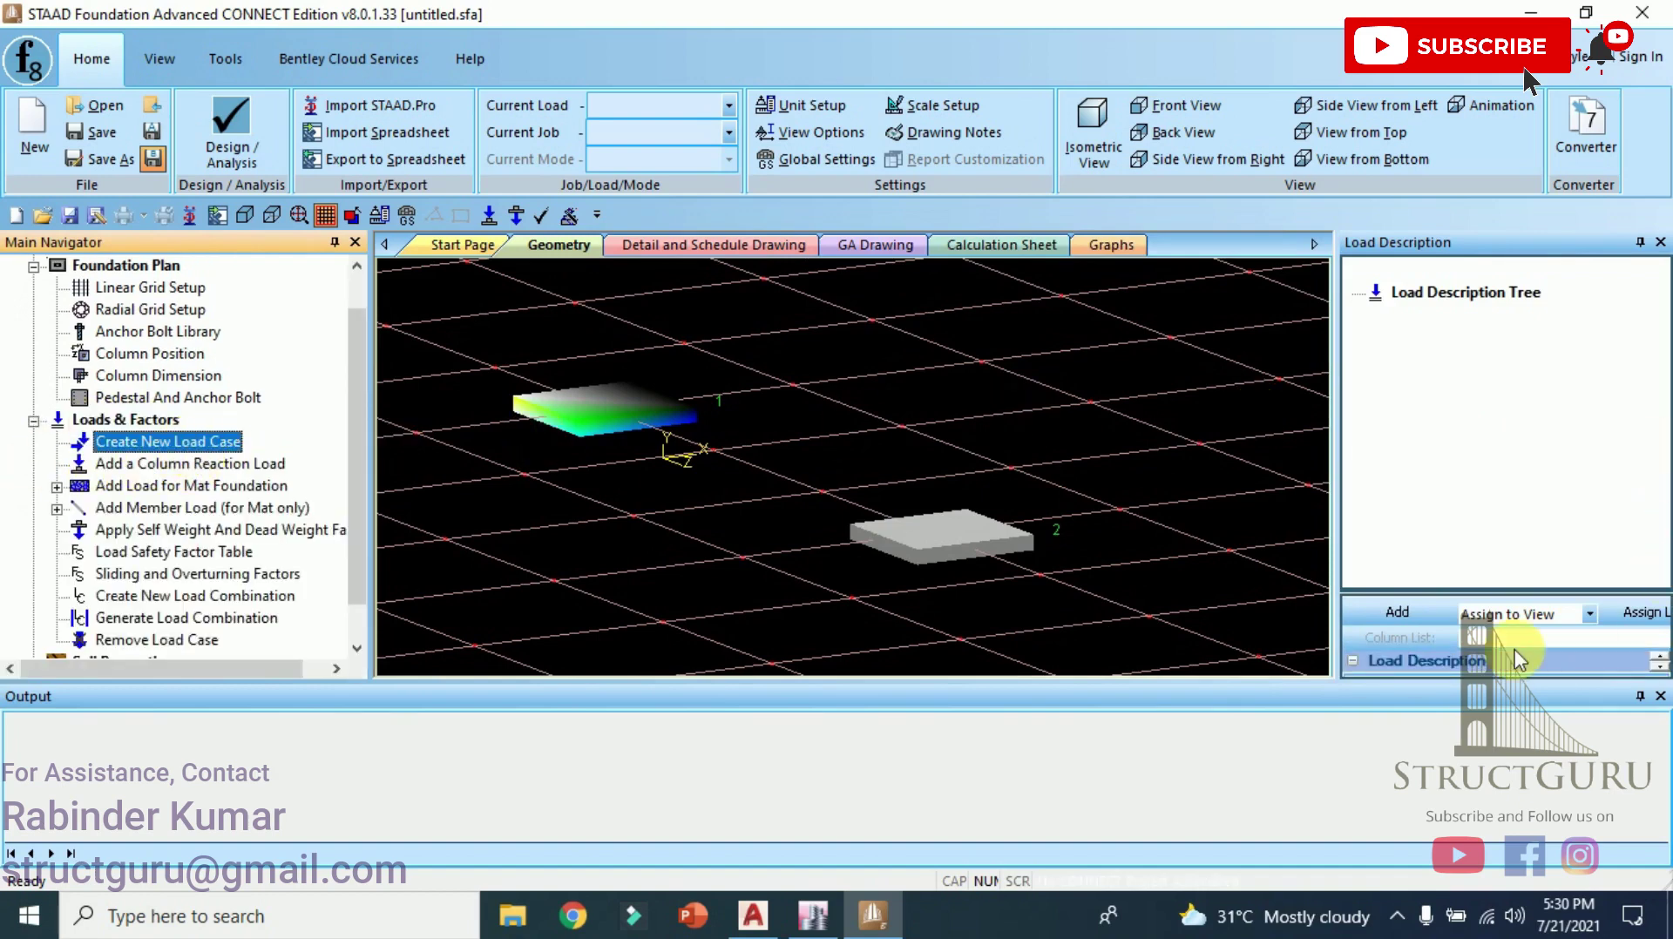
left_click_drag(1487, 590, 1506, 362)
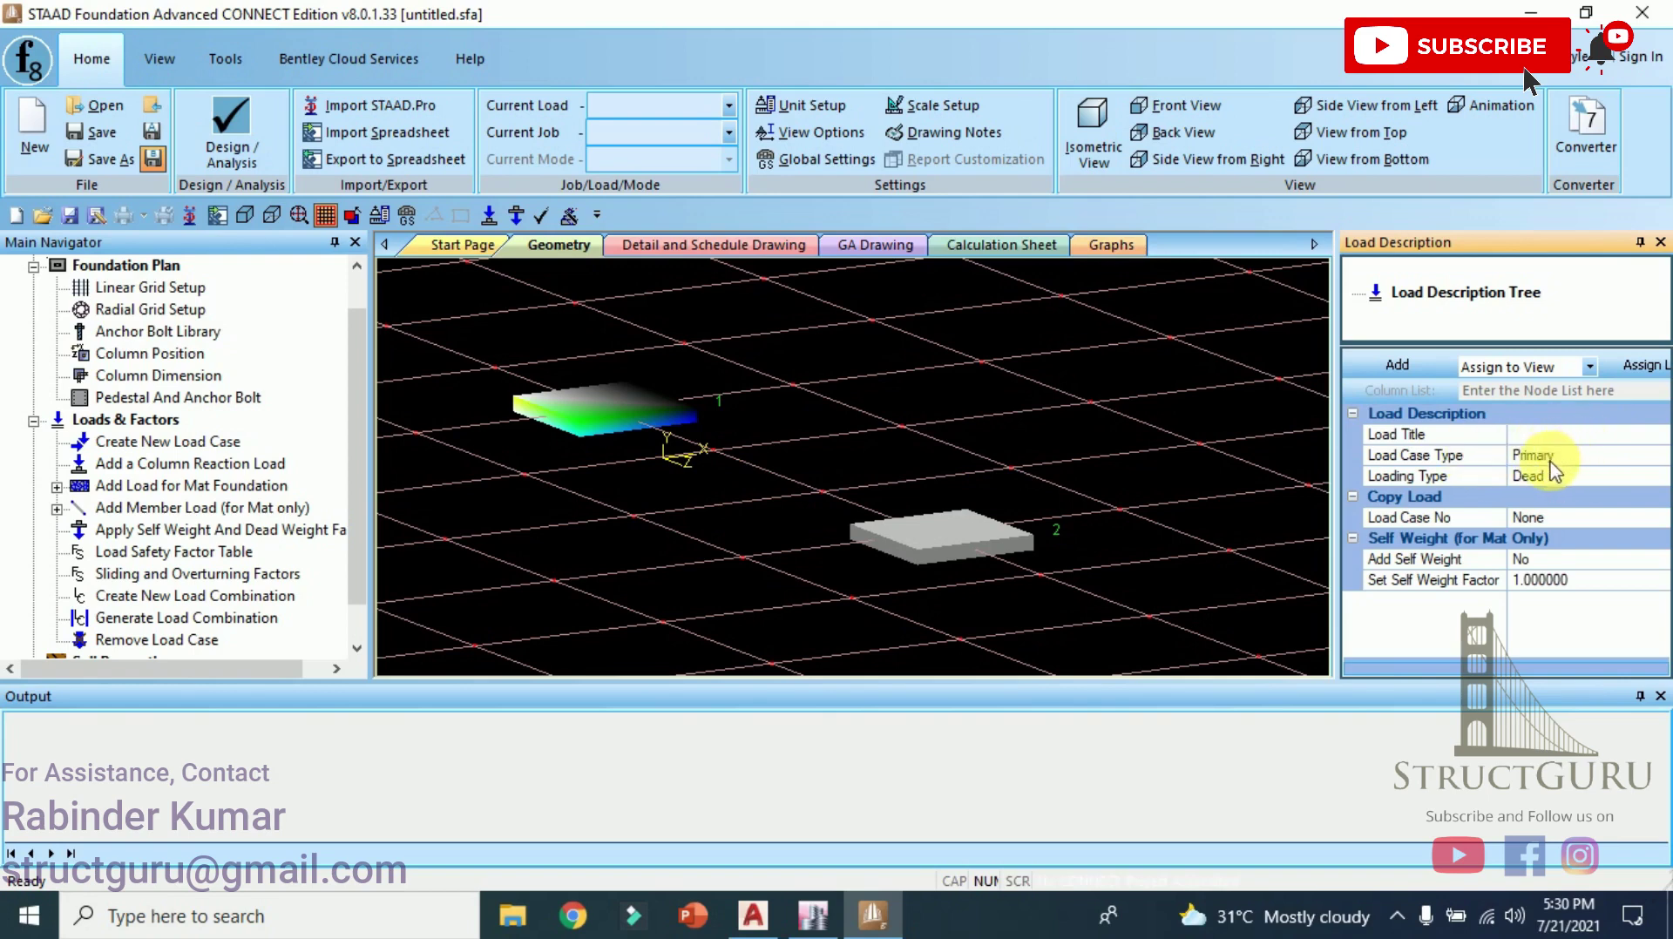
Add Load Case 1 titled DL with loading type Dead.
left_click_drag(1388, 343, 1390, 377)
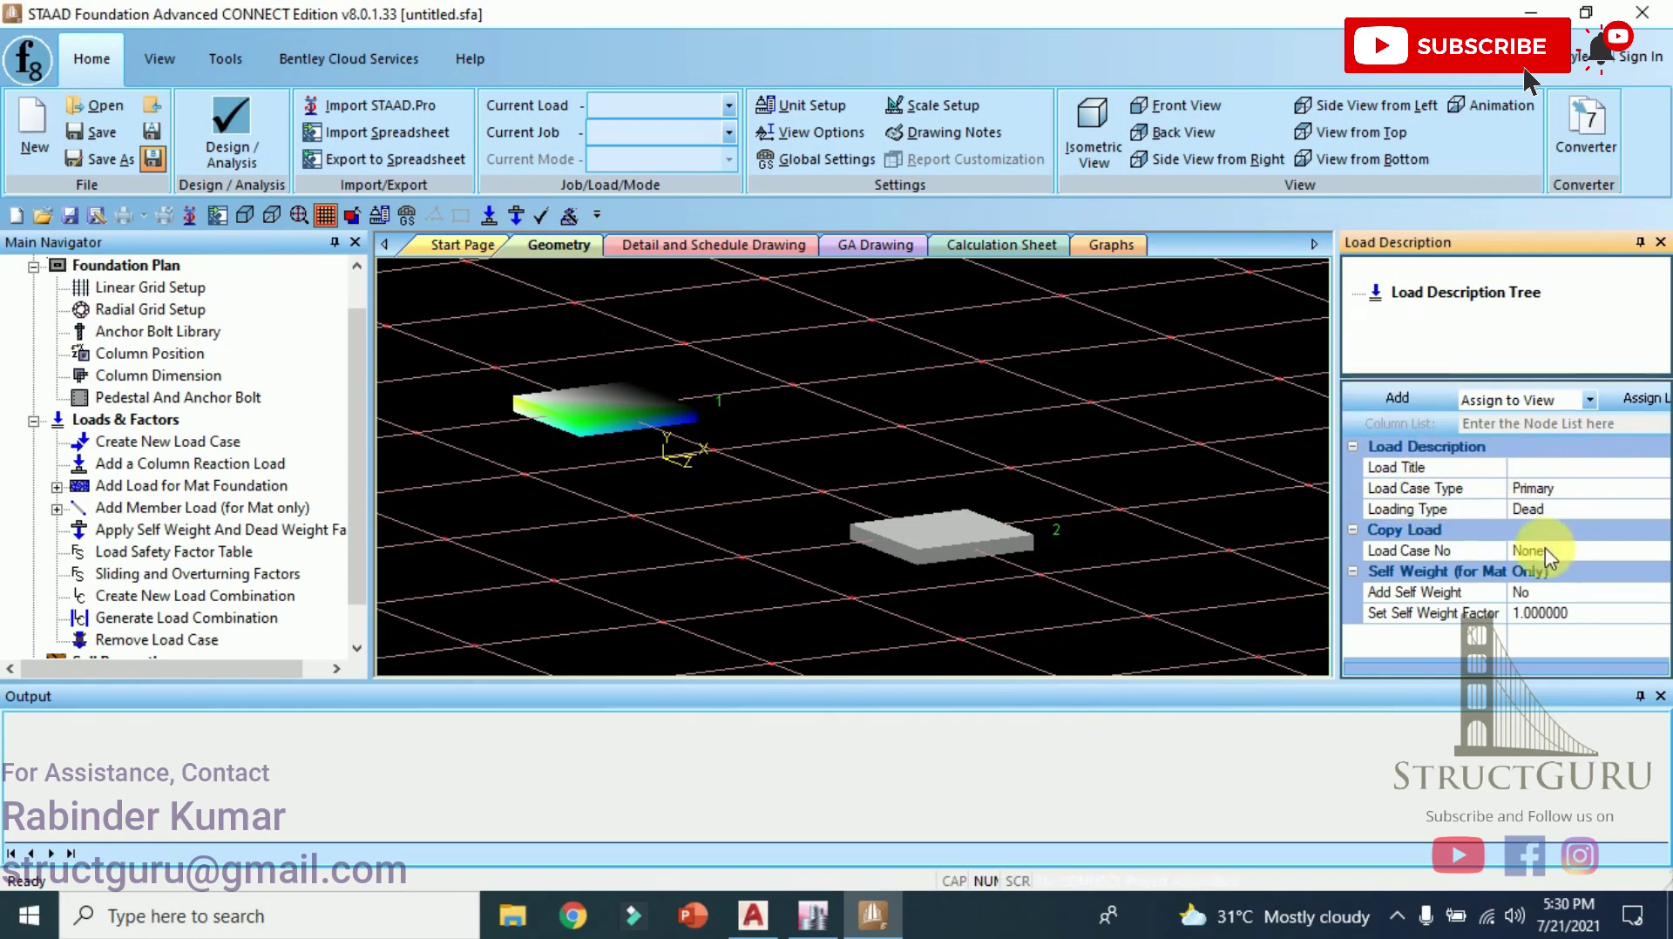
left_click(1521, 467)
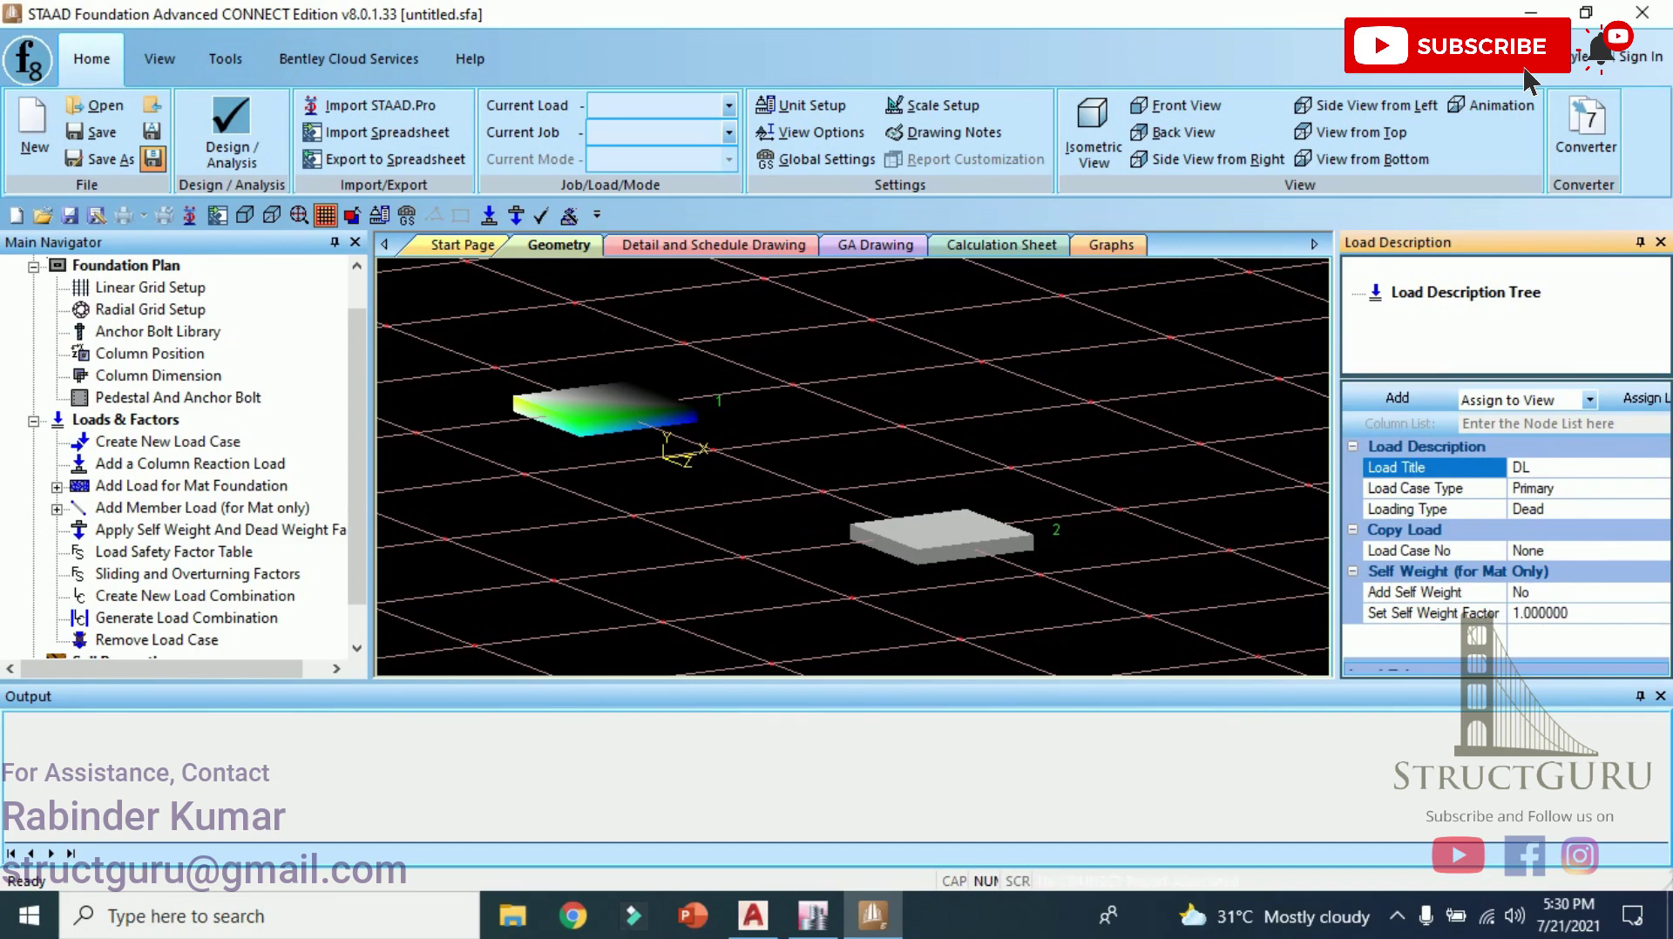
left_click(1608, 510)
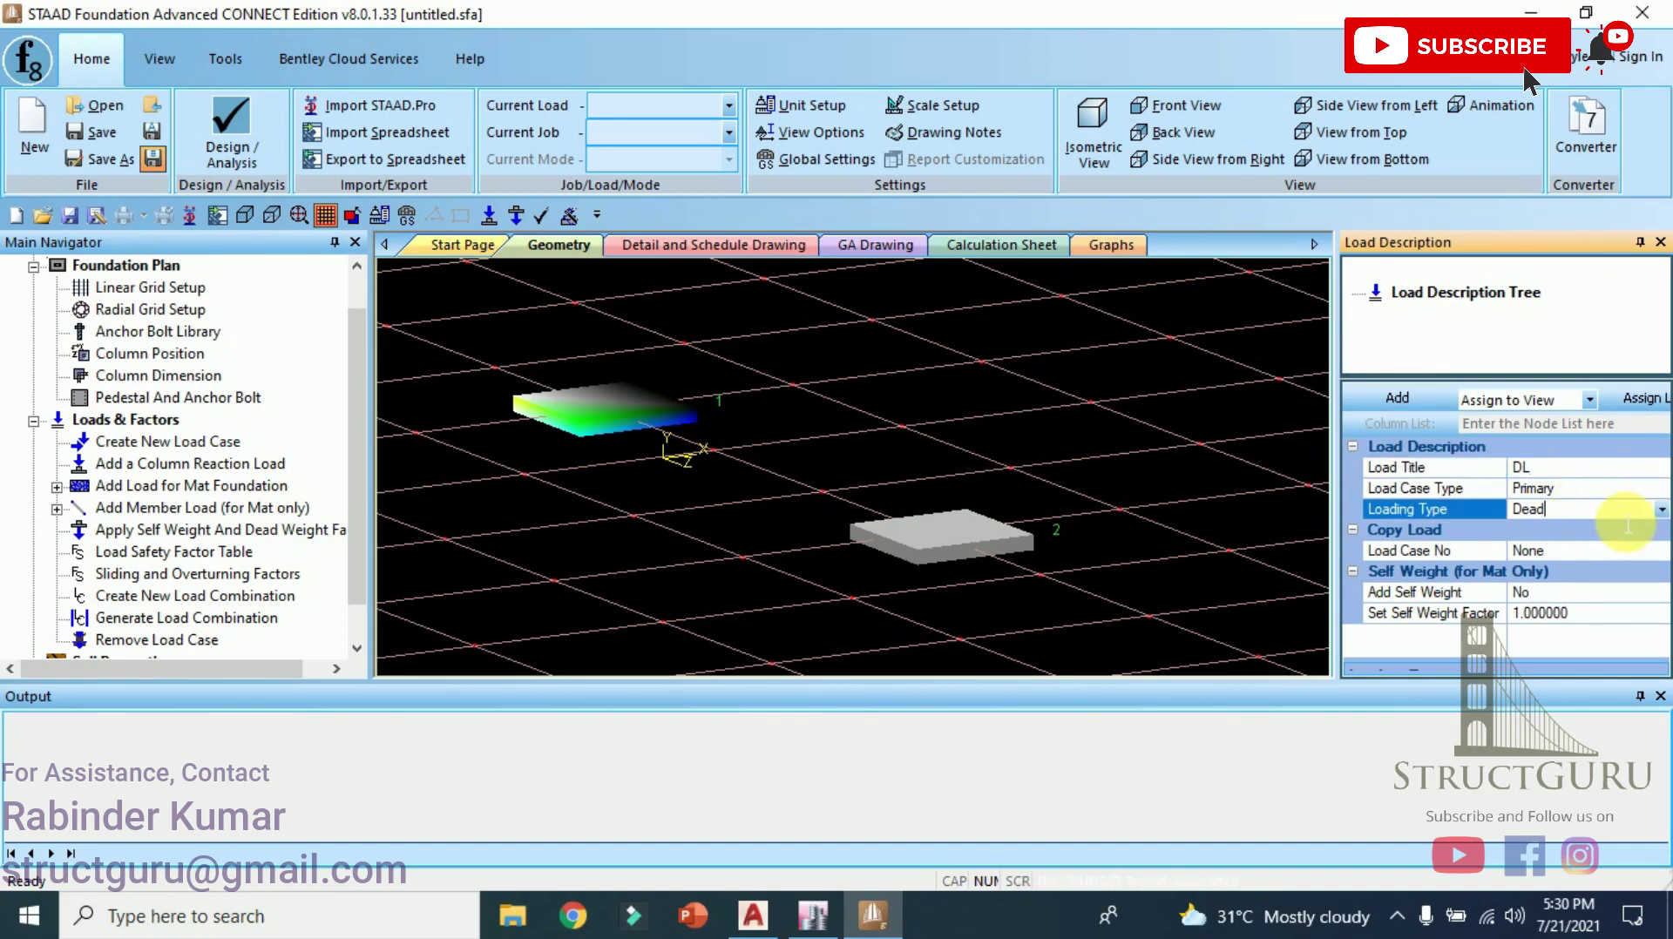
left_click(1662, 510)
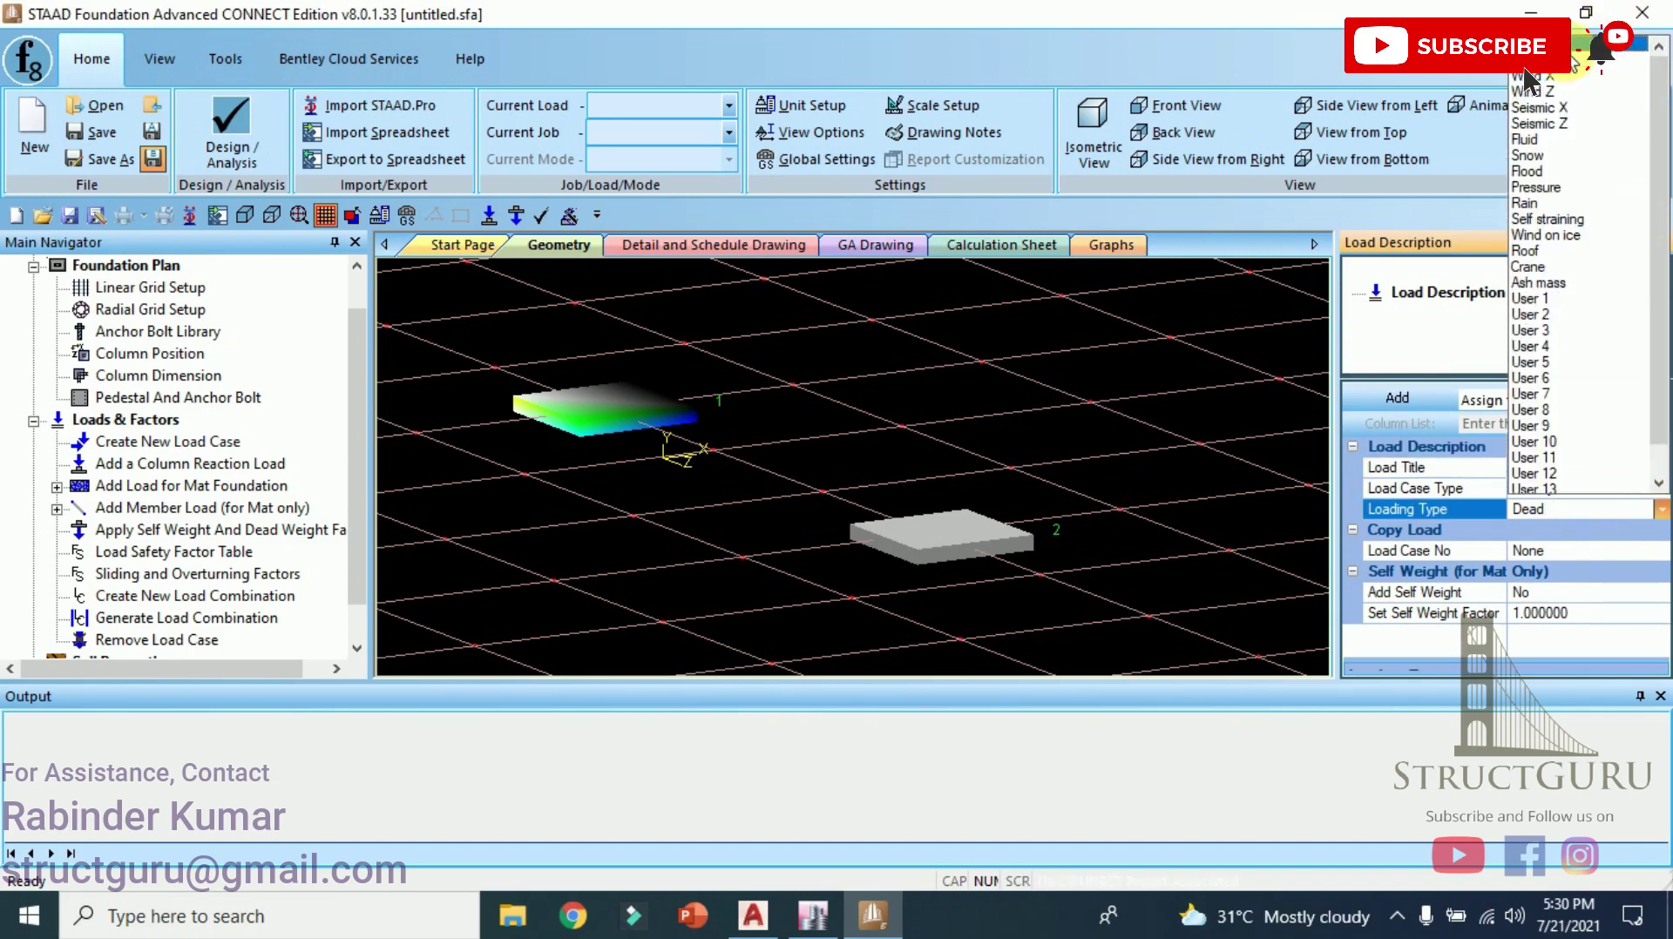
key("Escape")
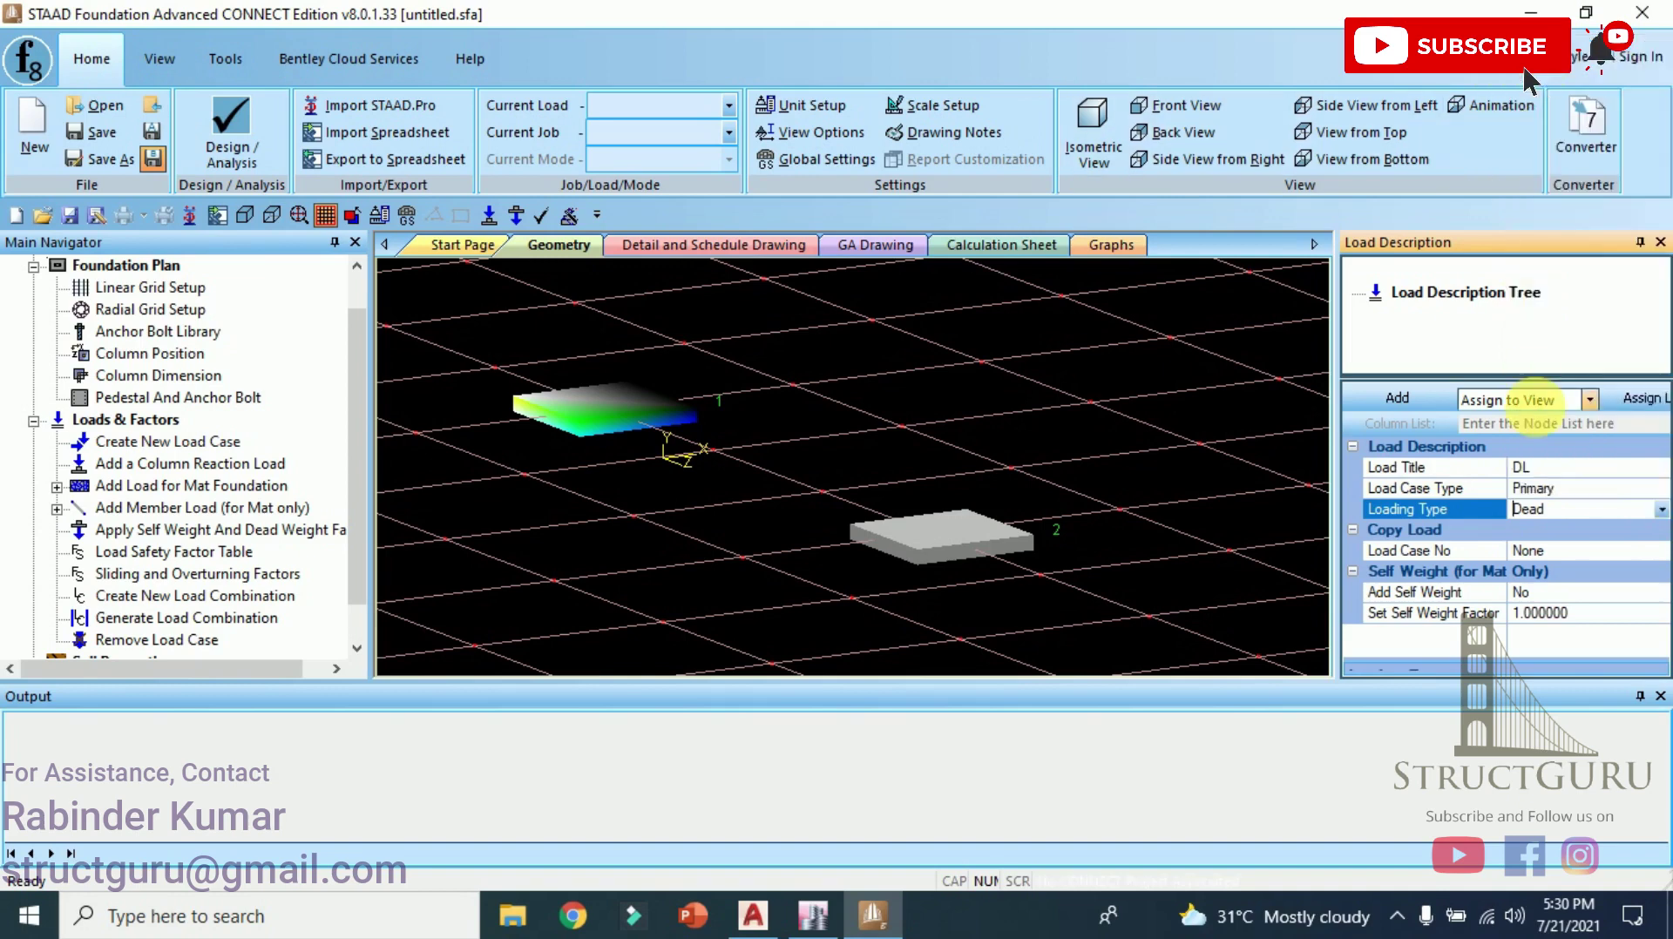
key("Up")
key("Up")
type("DL")
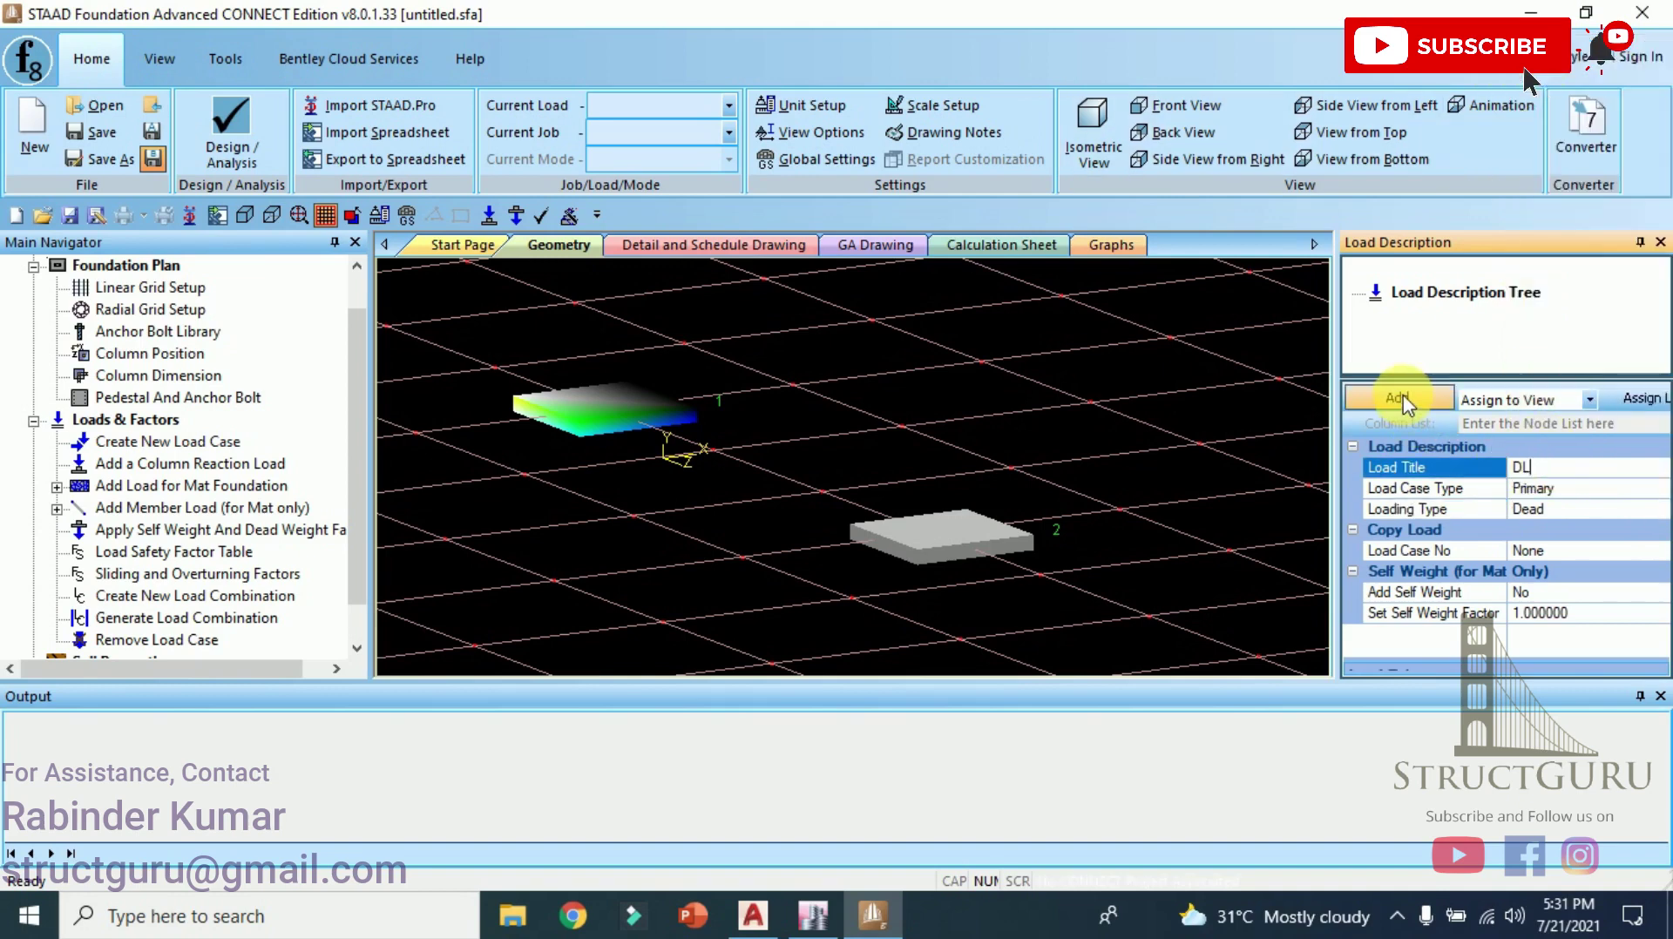
left_click(1398, 399)
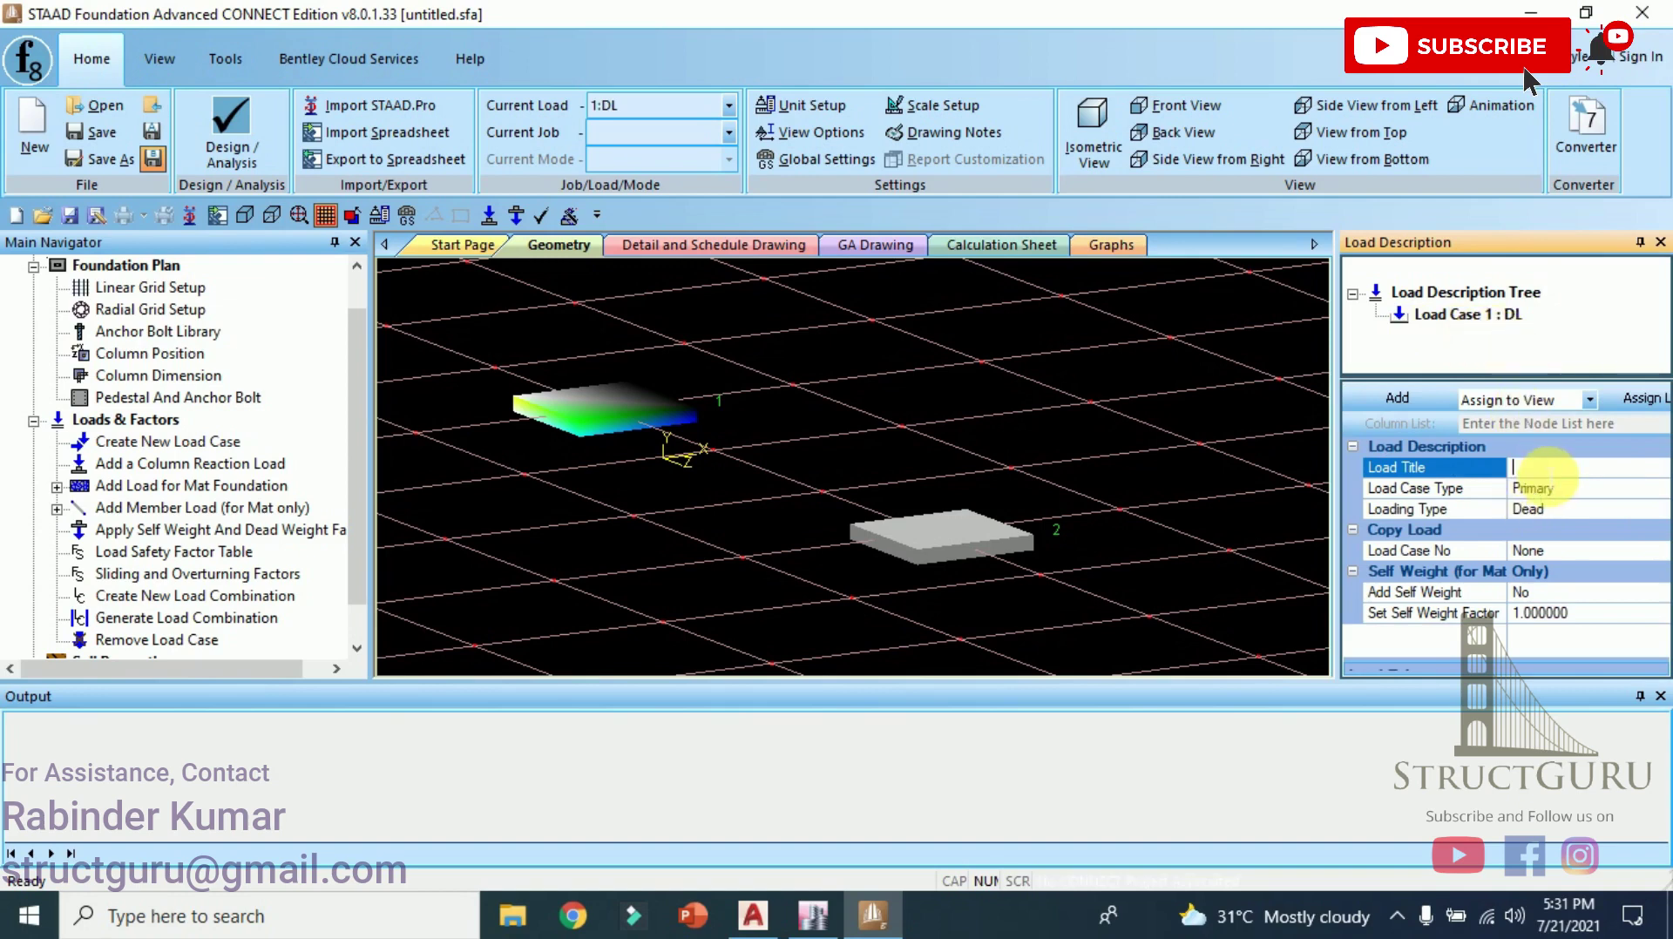
Add Load Case 2 titled LL with loading type Live.
type("LL")
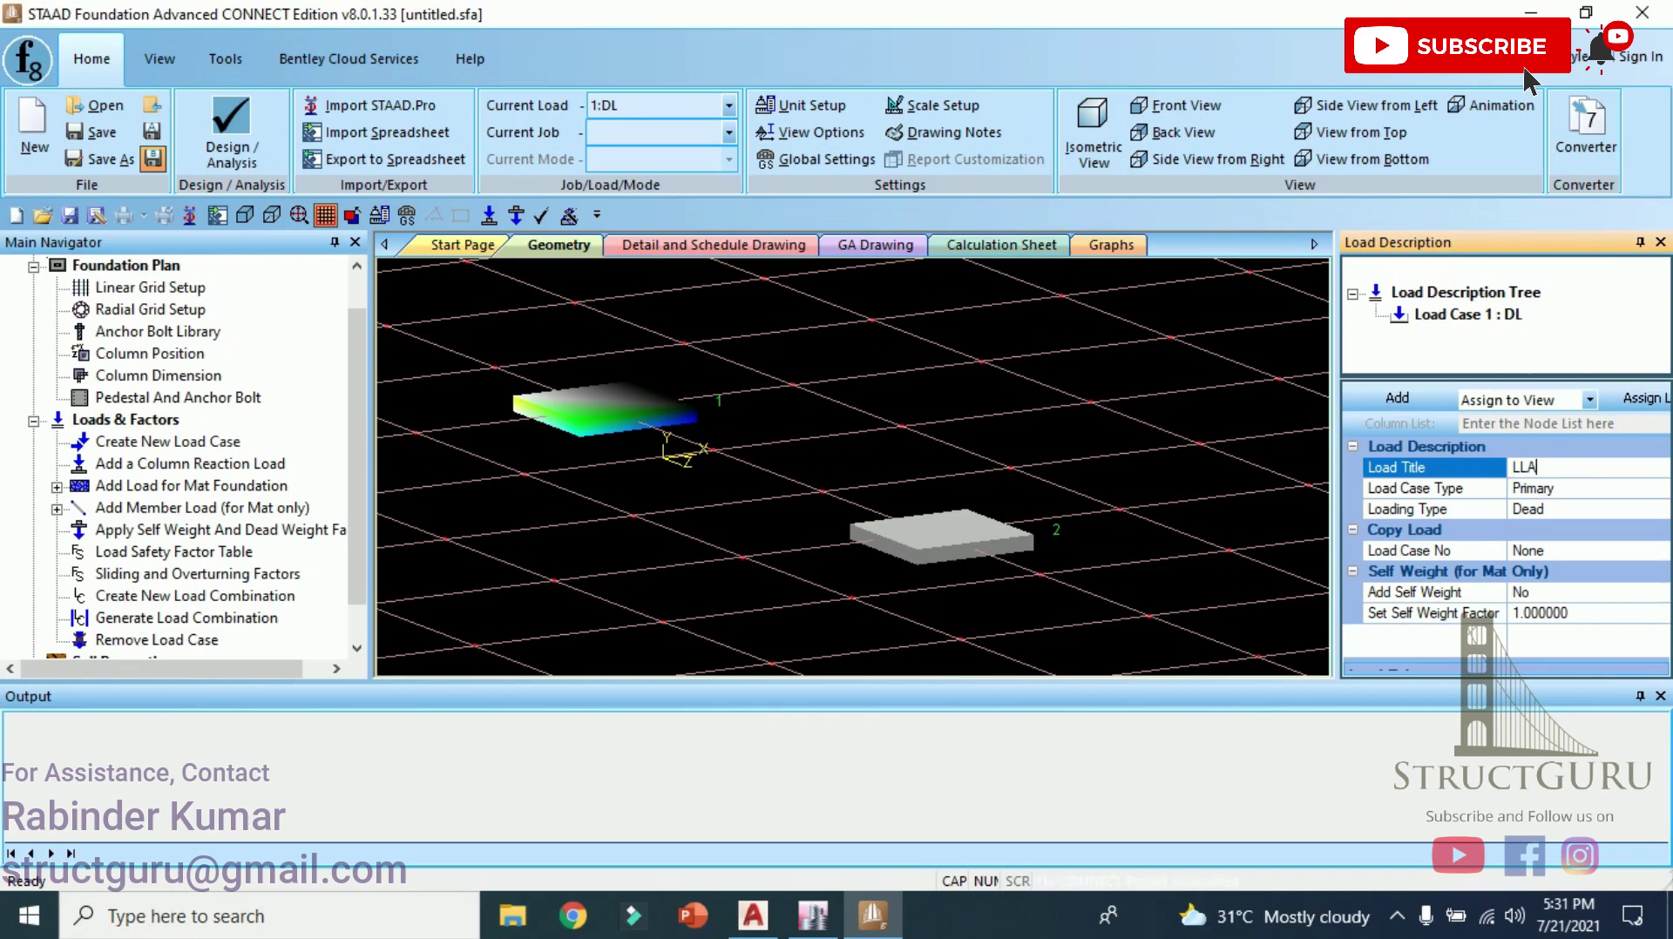
left_click(1581, 511)
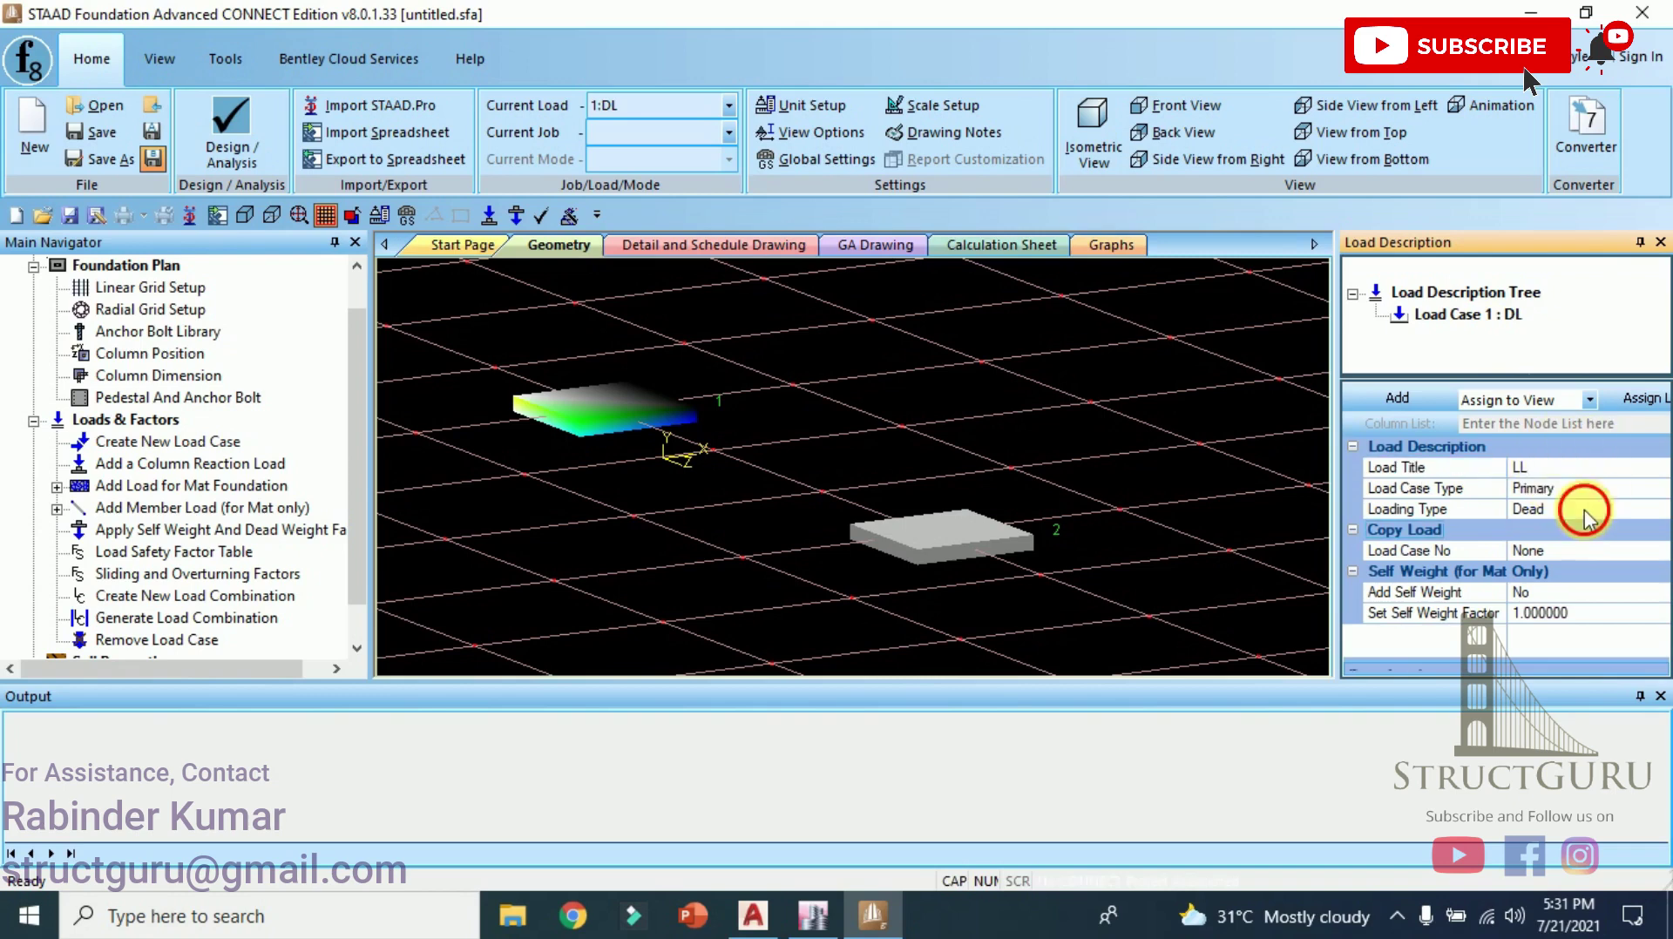
left_click(1662, 510)
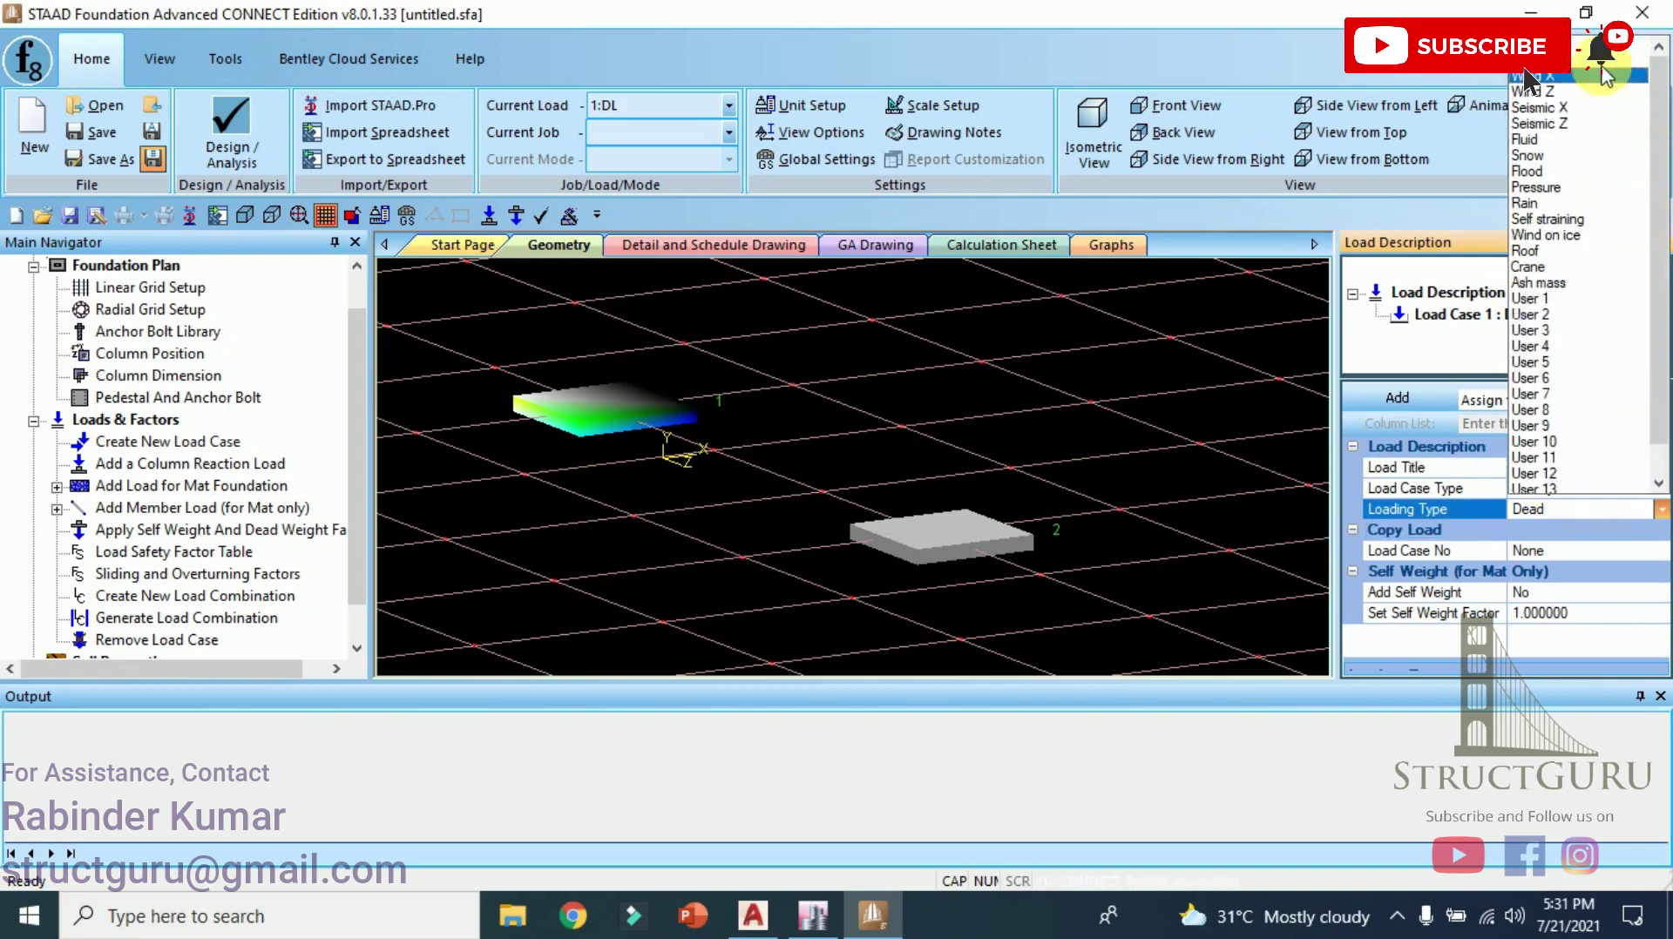
left_click(1544, 476)
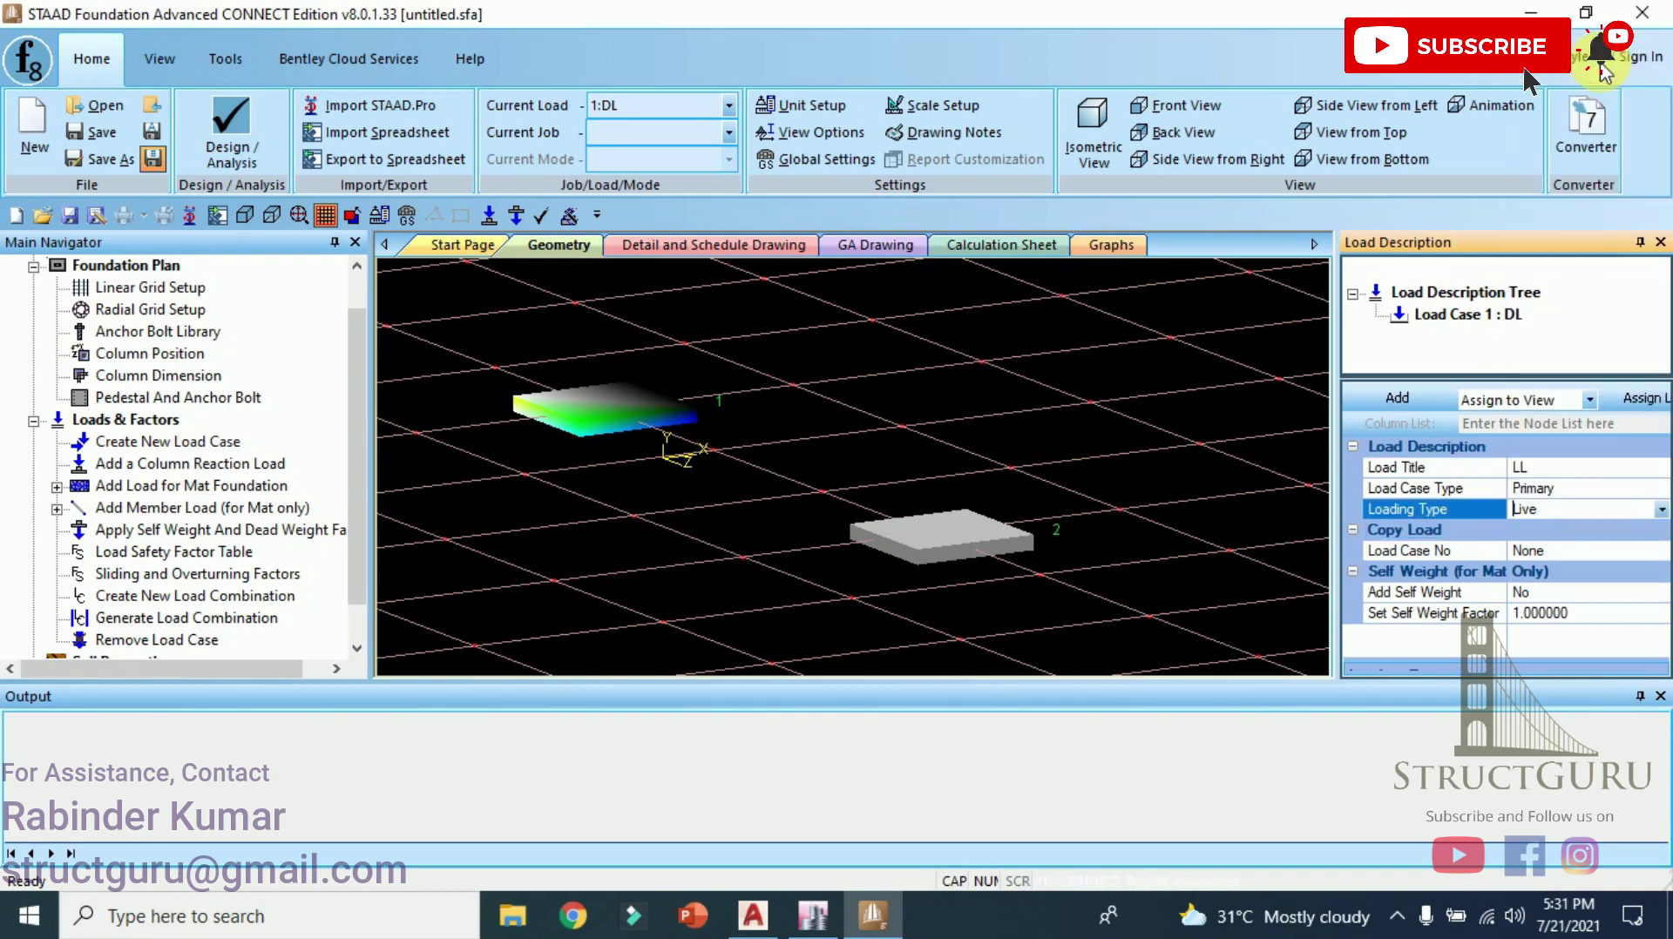
left_click(1409, 404)
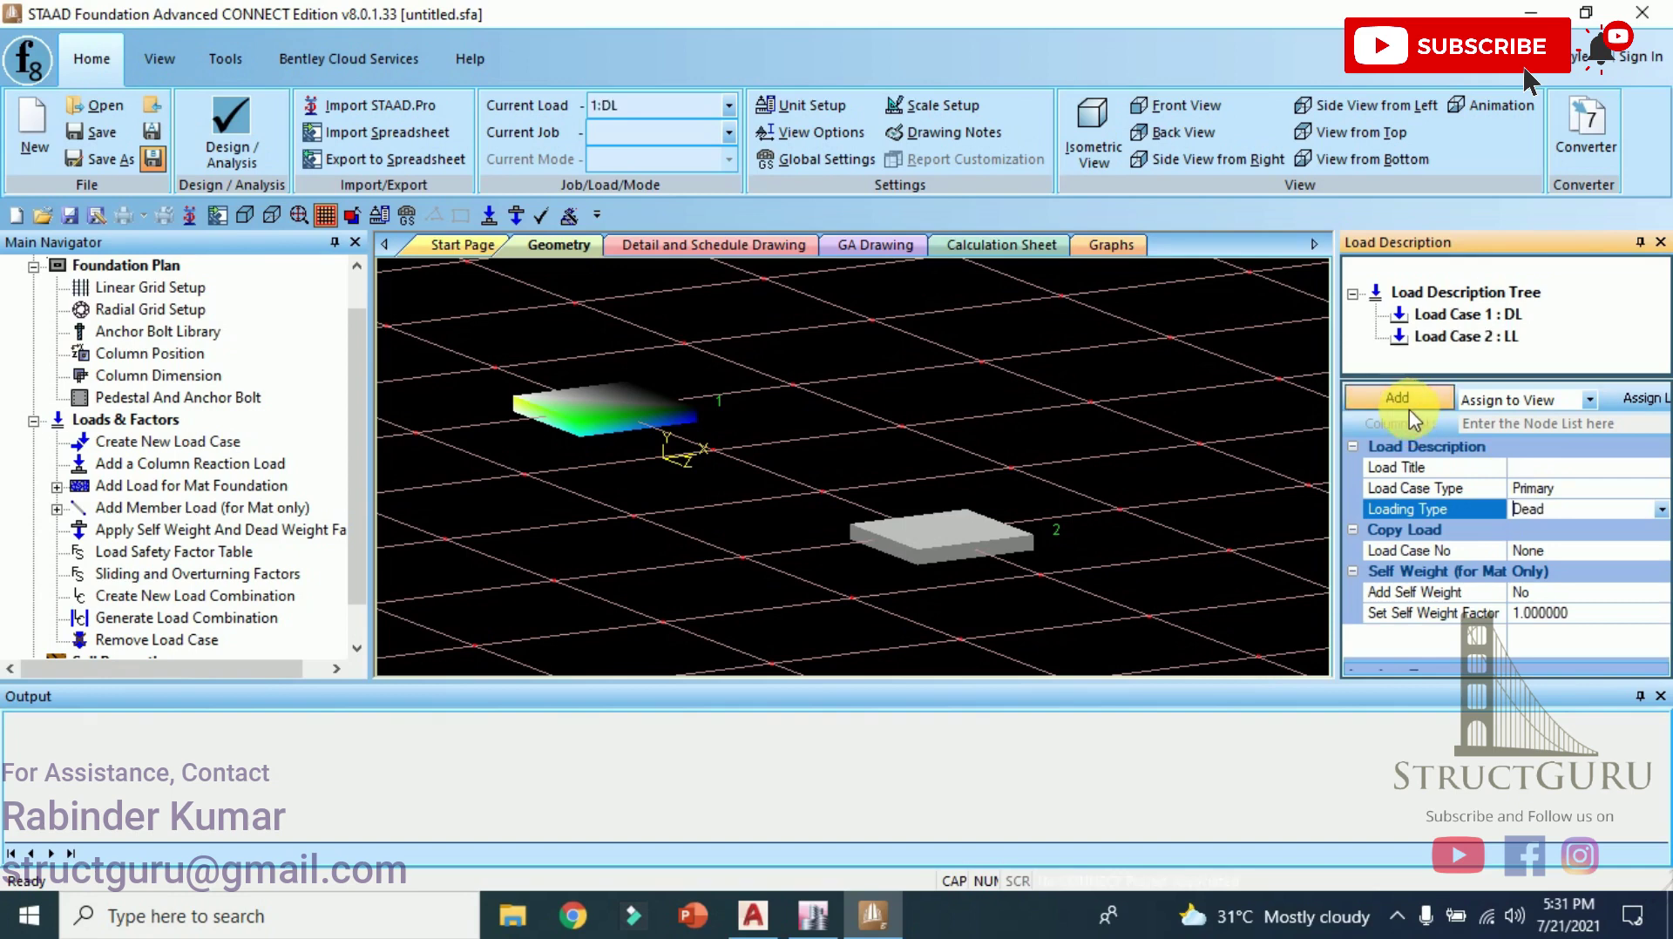
Switch between Load Case 1 DL and Load Case 2 LL to compare their properties, ending on DL.
left_click(1453, 337)
left_click(1448, 314)
left_click(1455, 337)
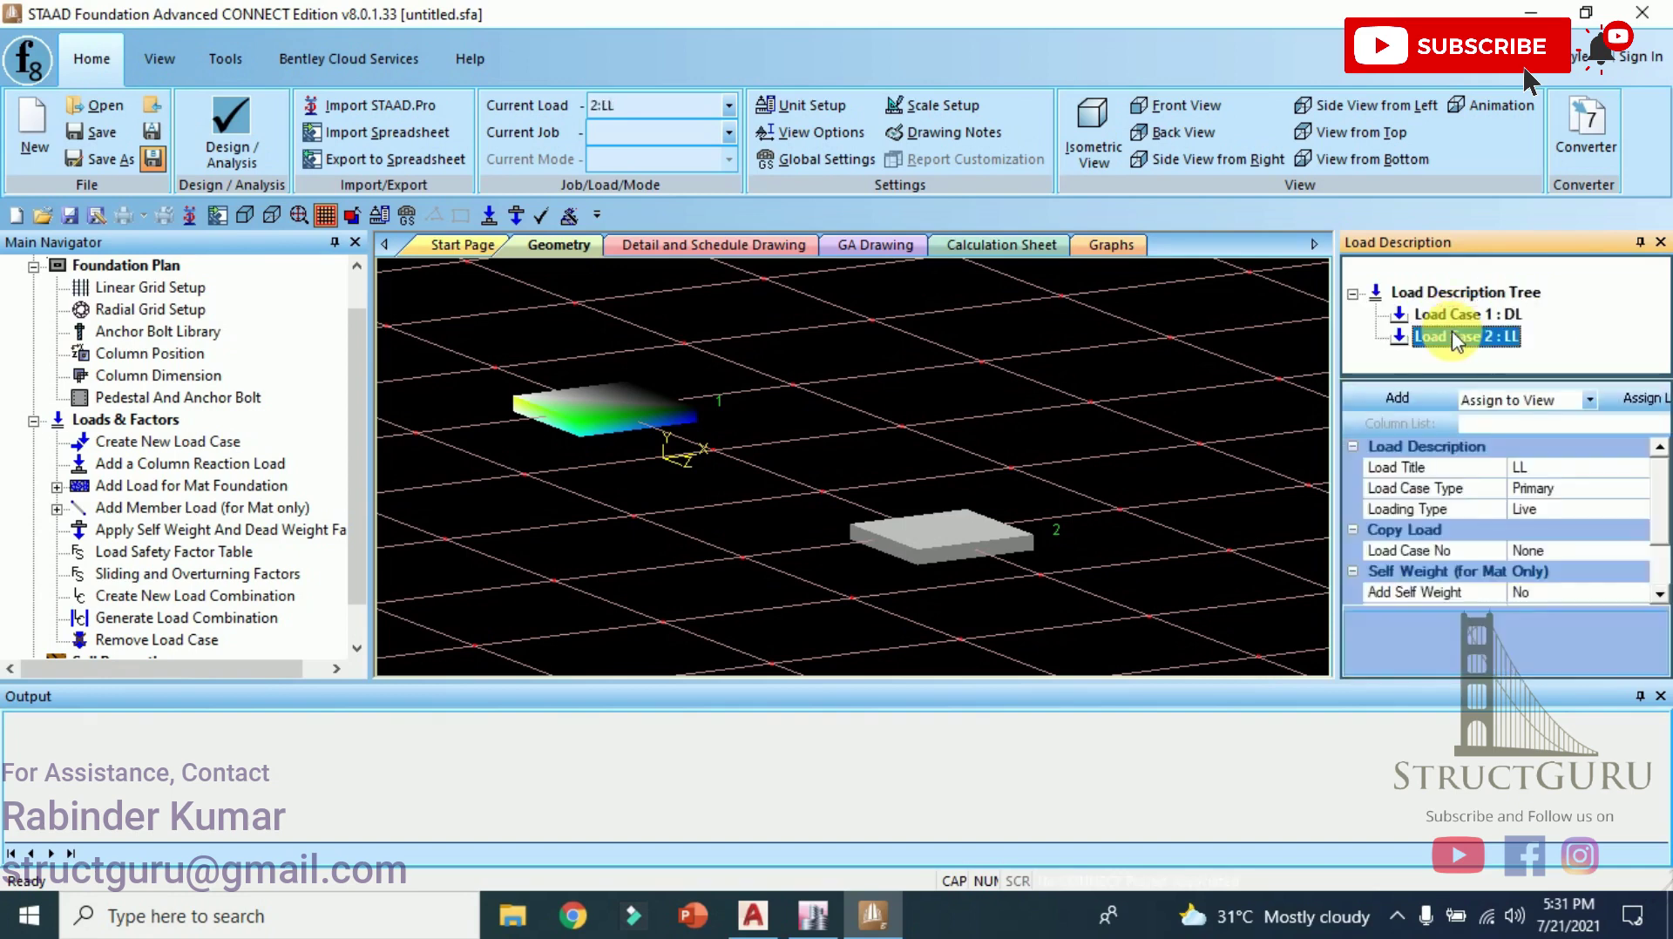
left_click(1448, 314)
left_click(1456, 338)
left_click(1451, 316)
left_click(1455, 338)
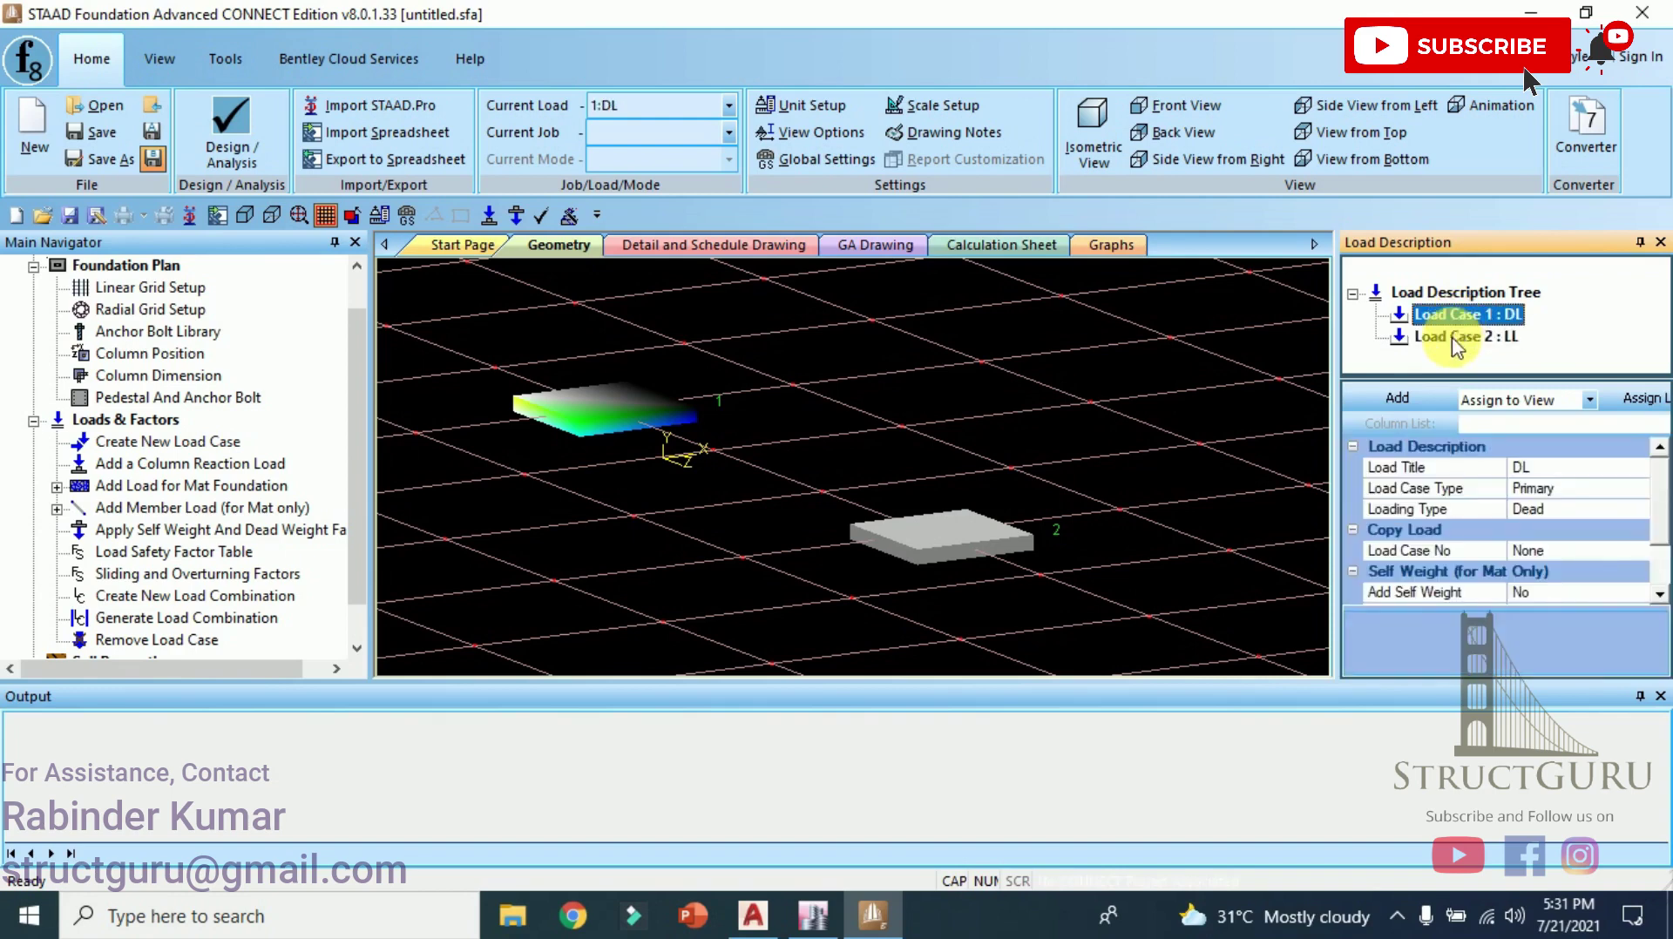
left_click(1451, 316)
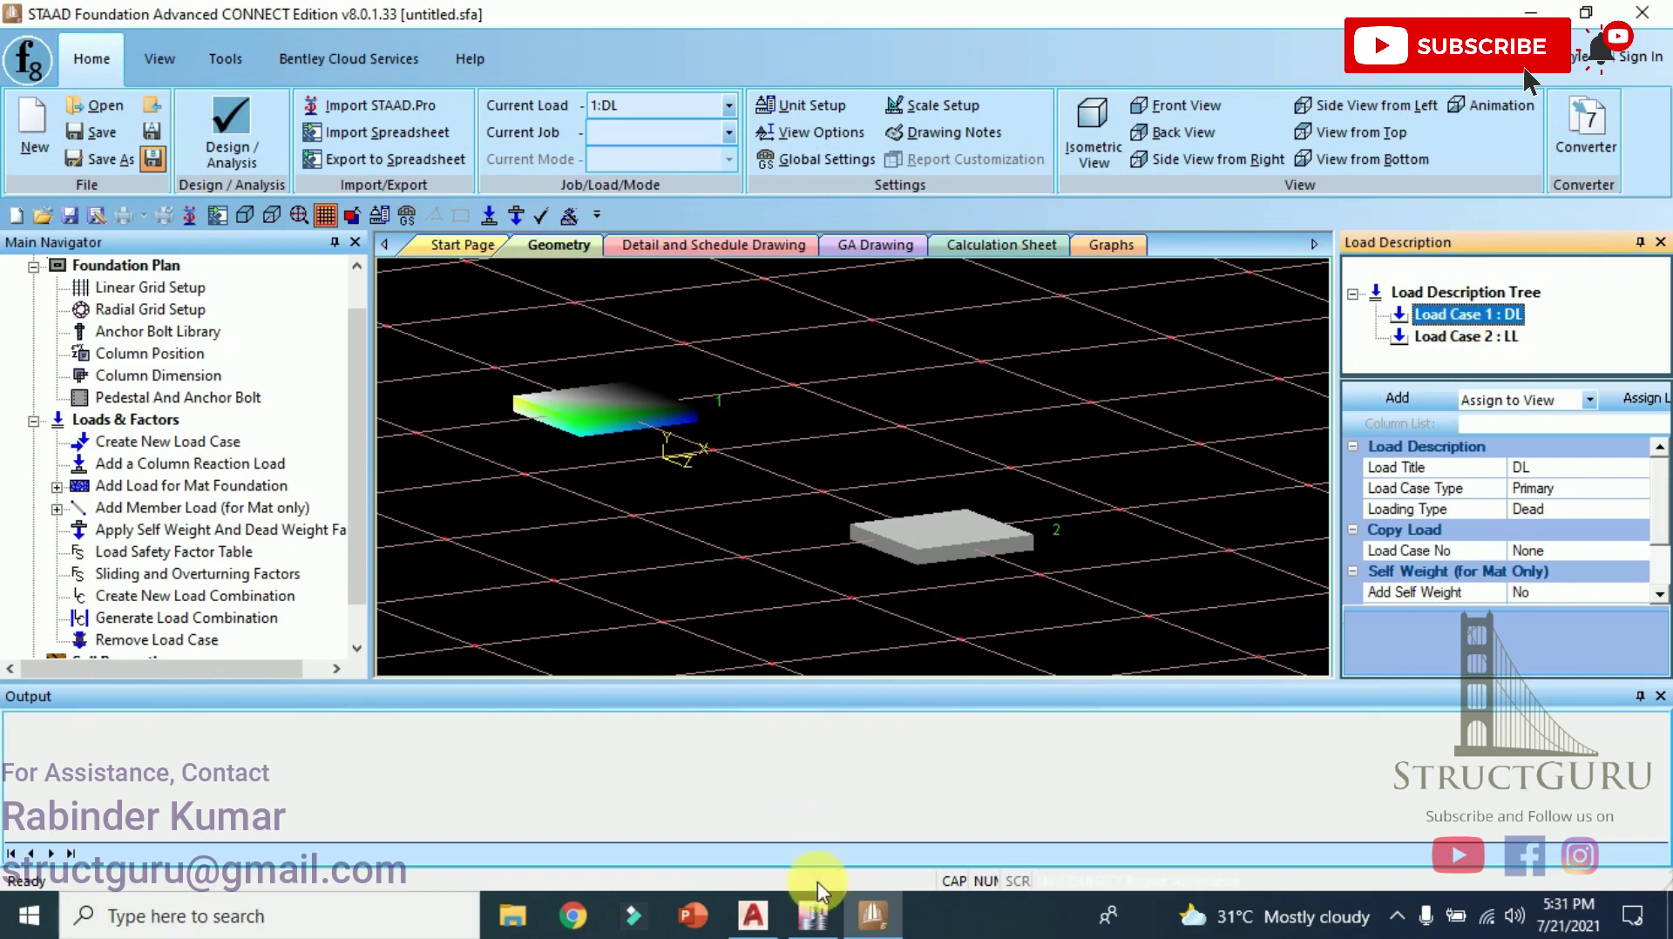
In ETABS, zoom into the Story2 plan and check the information for column joints 18 and 19.
left_click(815, 922)
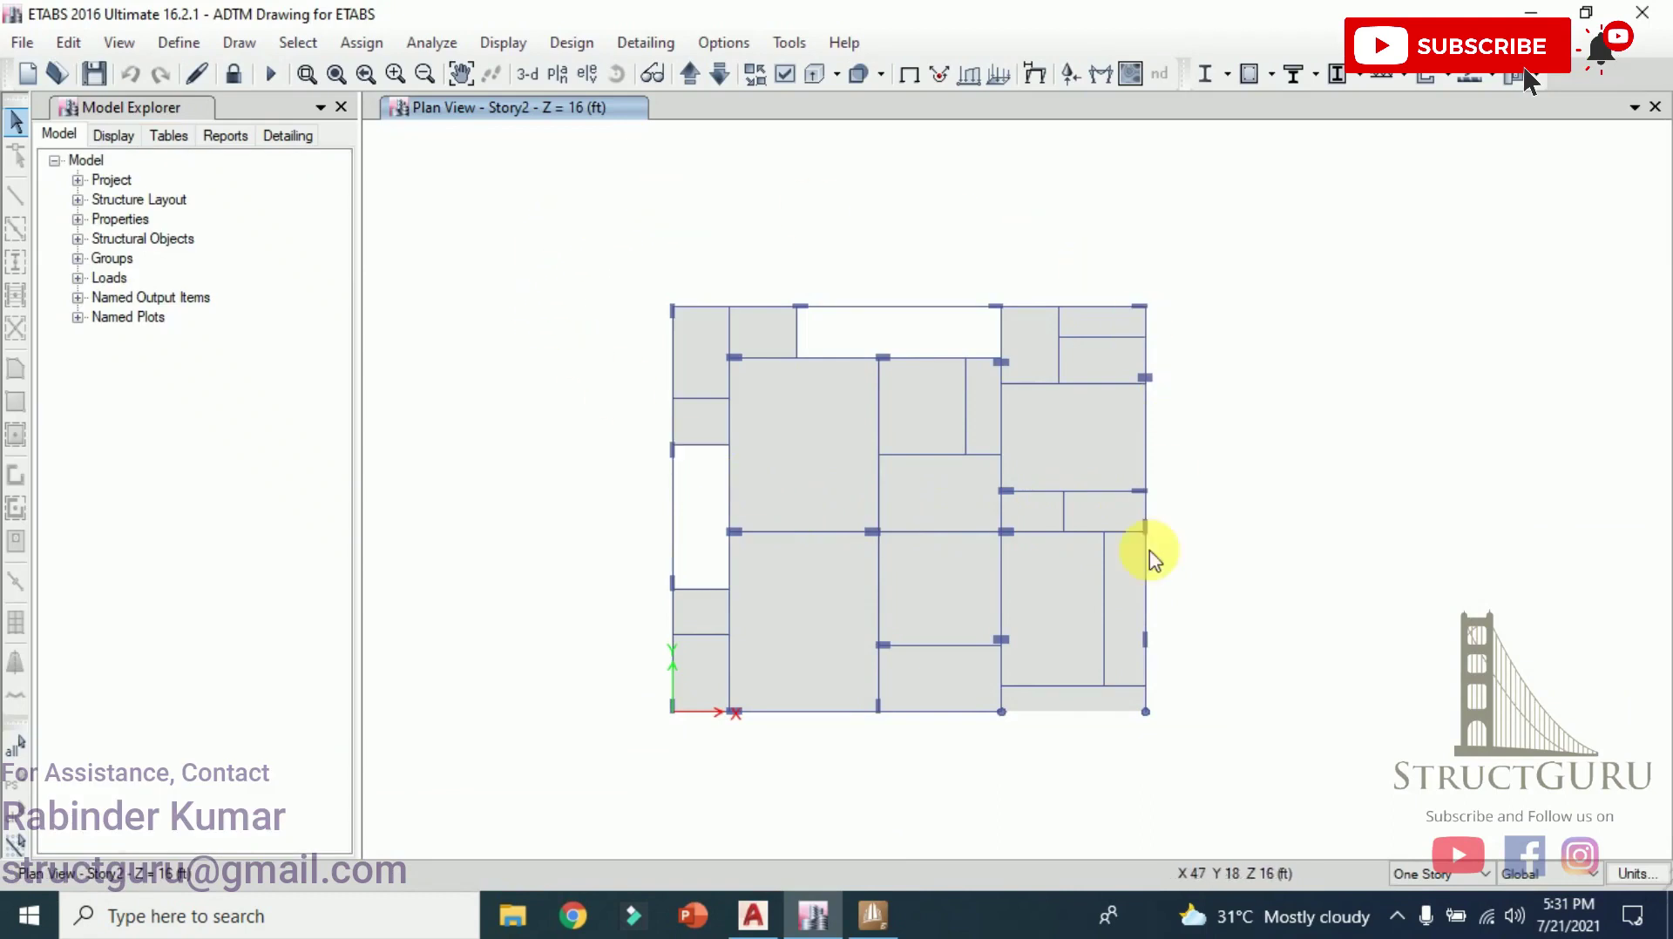
scroll(1063, 558, "up", 4)
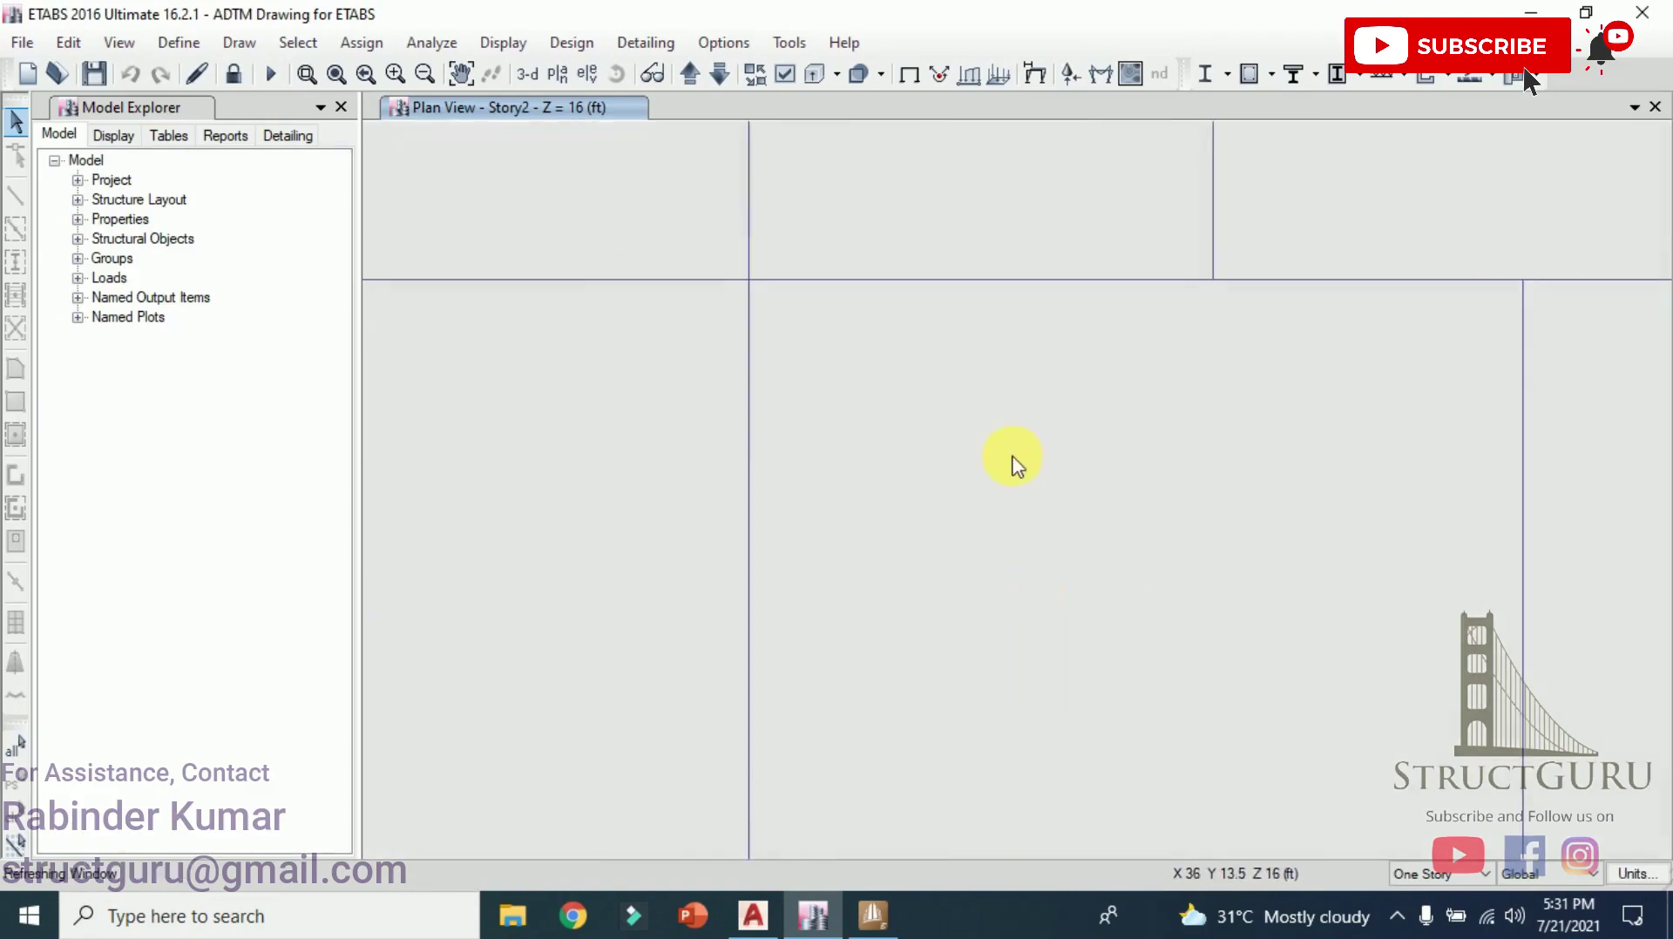
scroll(1008, 461, "down", 1)
scroll(967, 488, "down", 3)
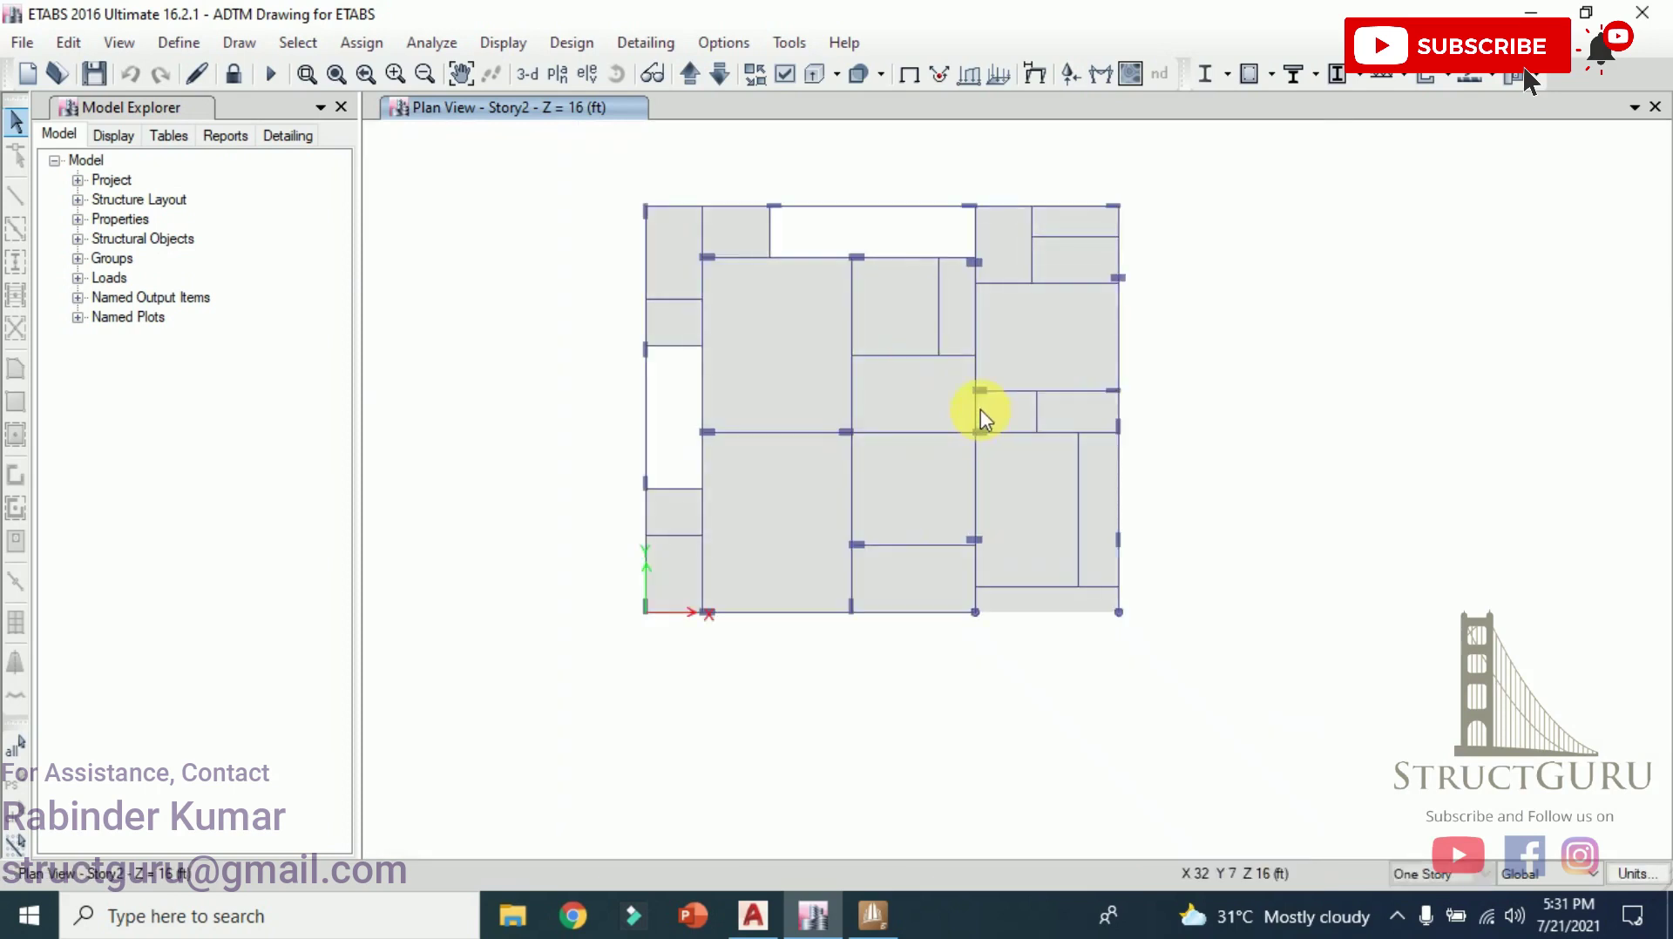
scroll(978, 384, "up", 3)
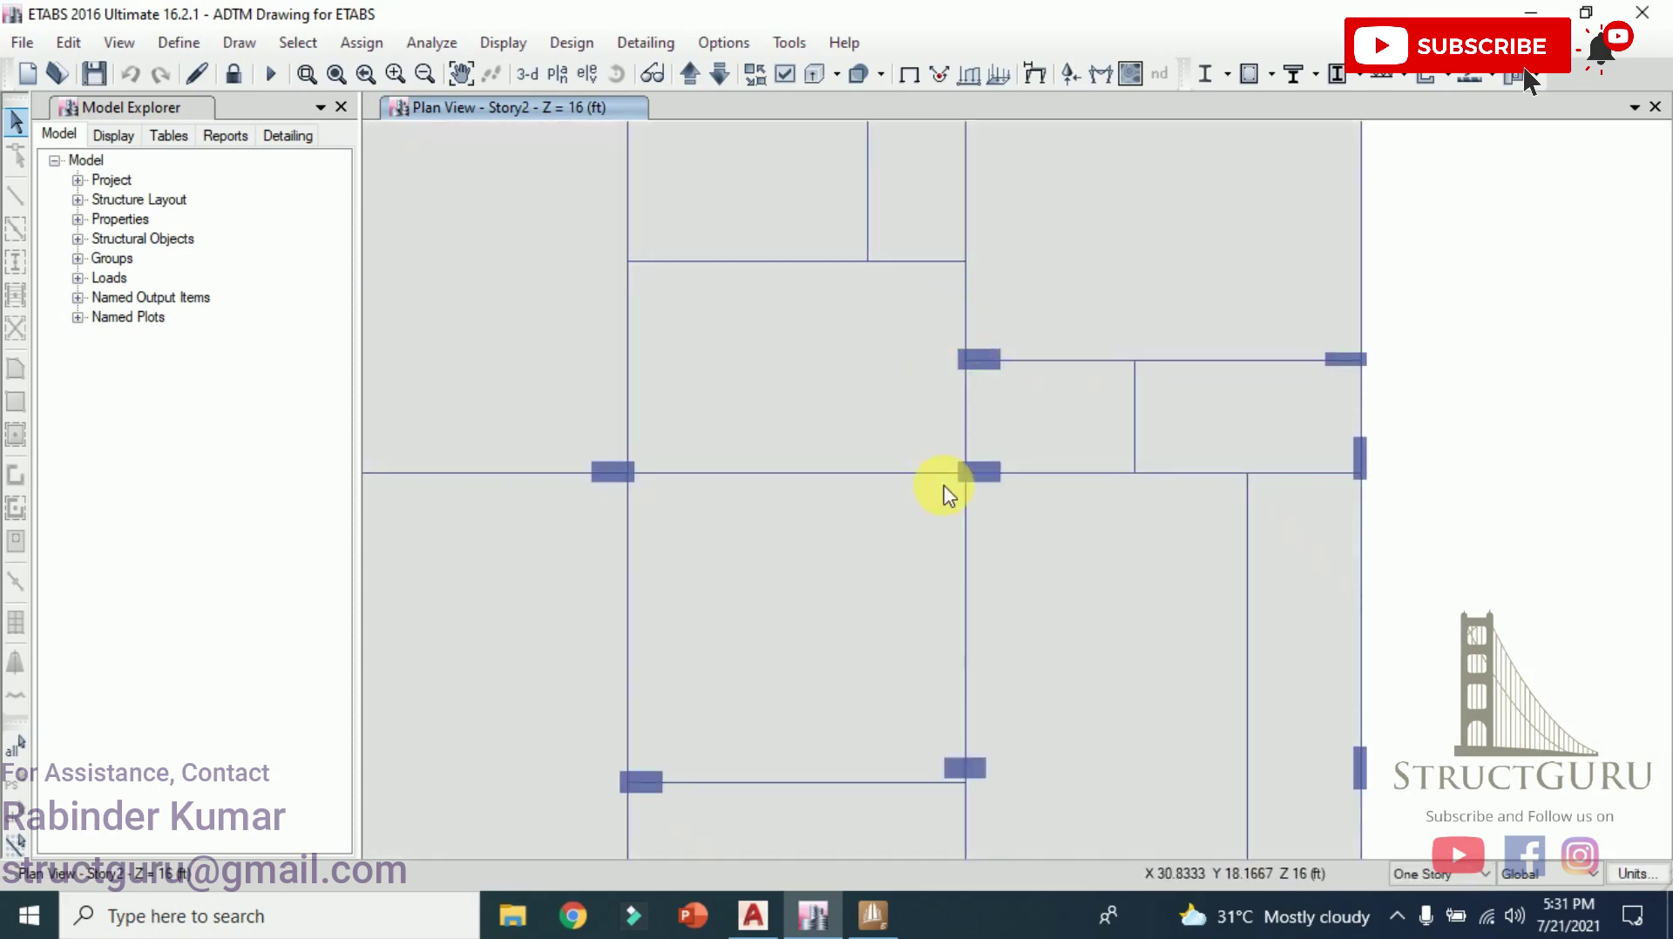
left_click(978, 362)
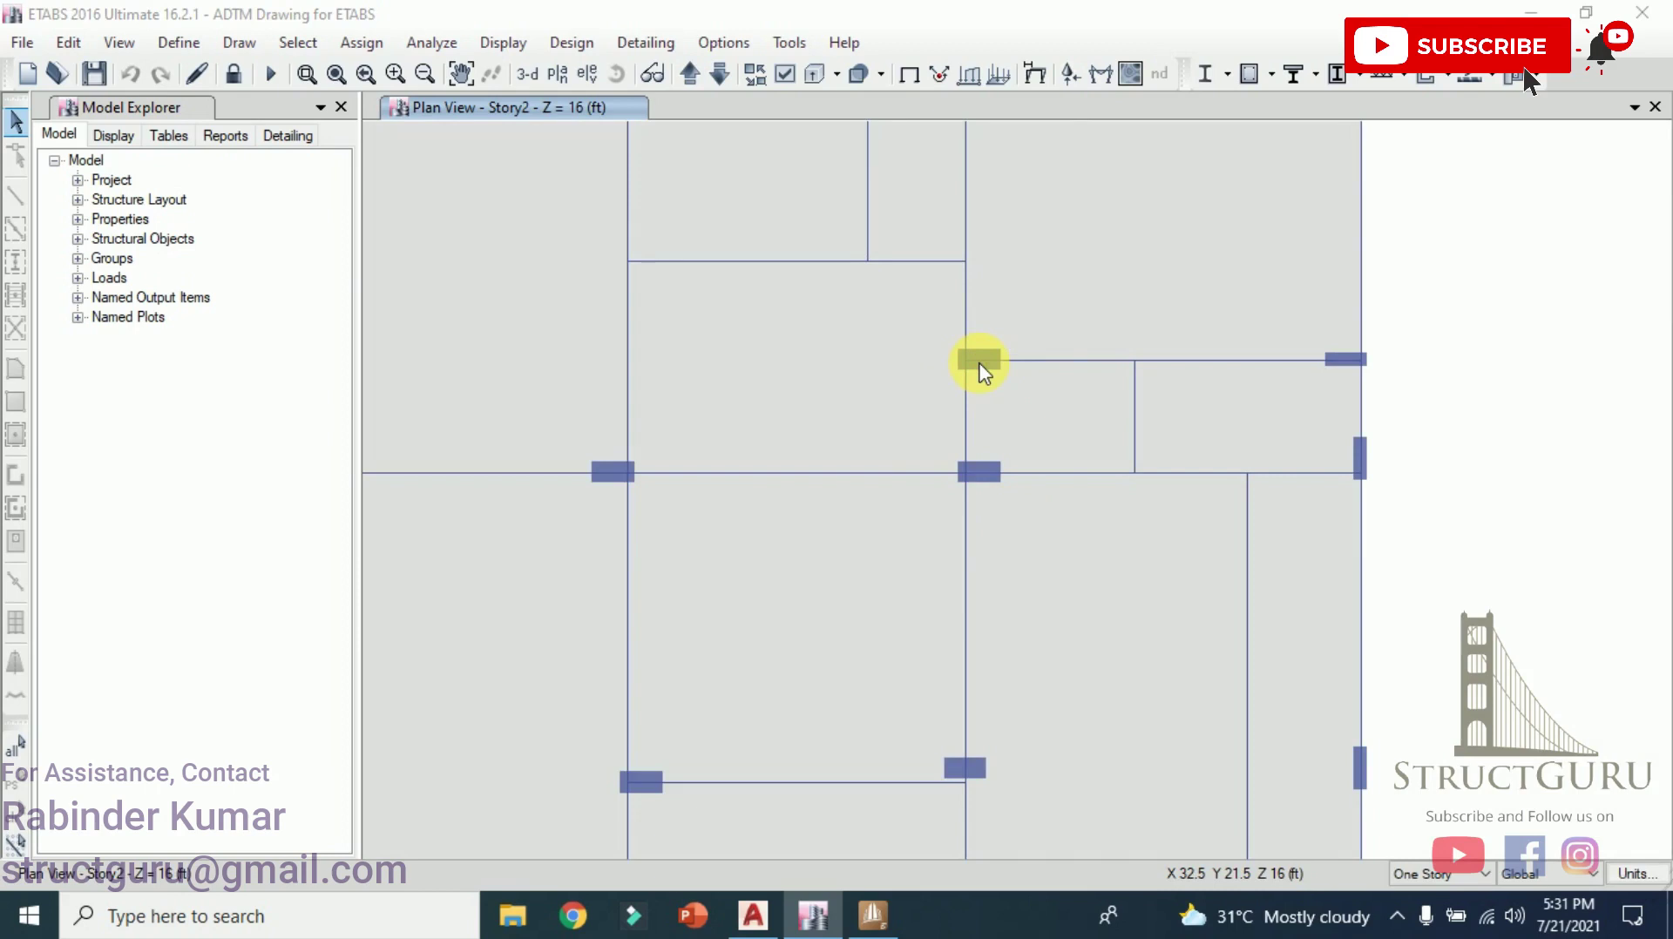
right_click(980, 365)
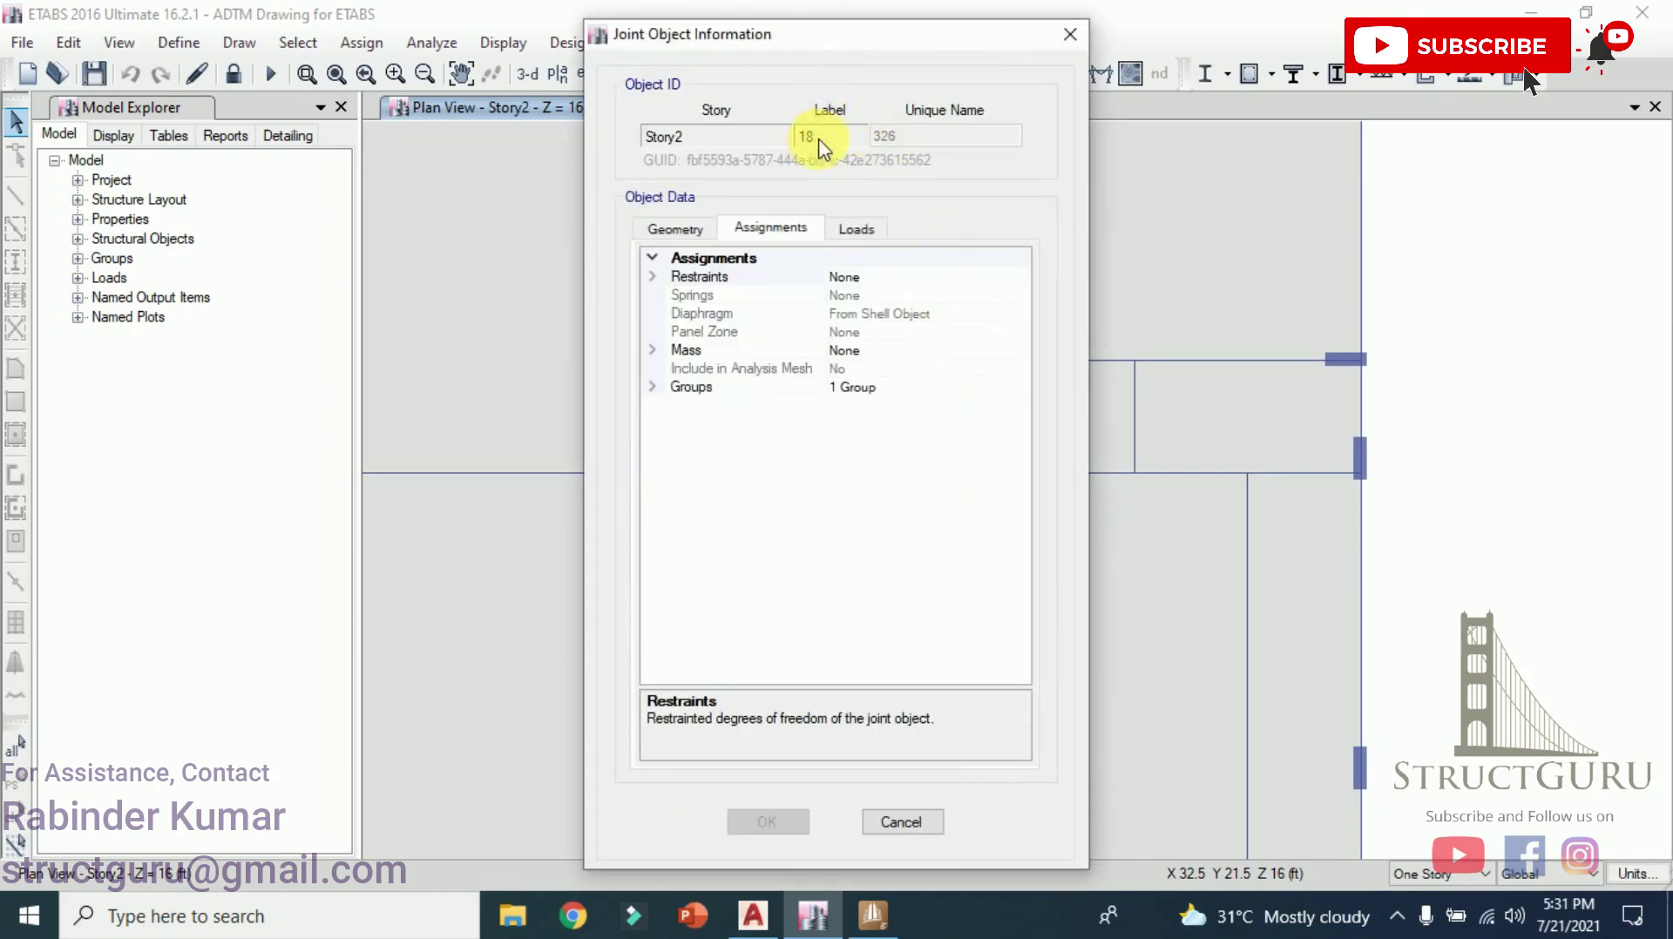
left_click(1070, 34)
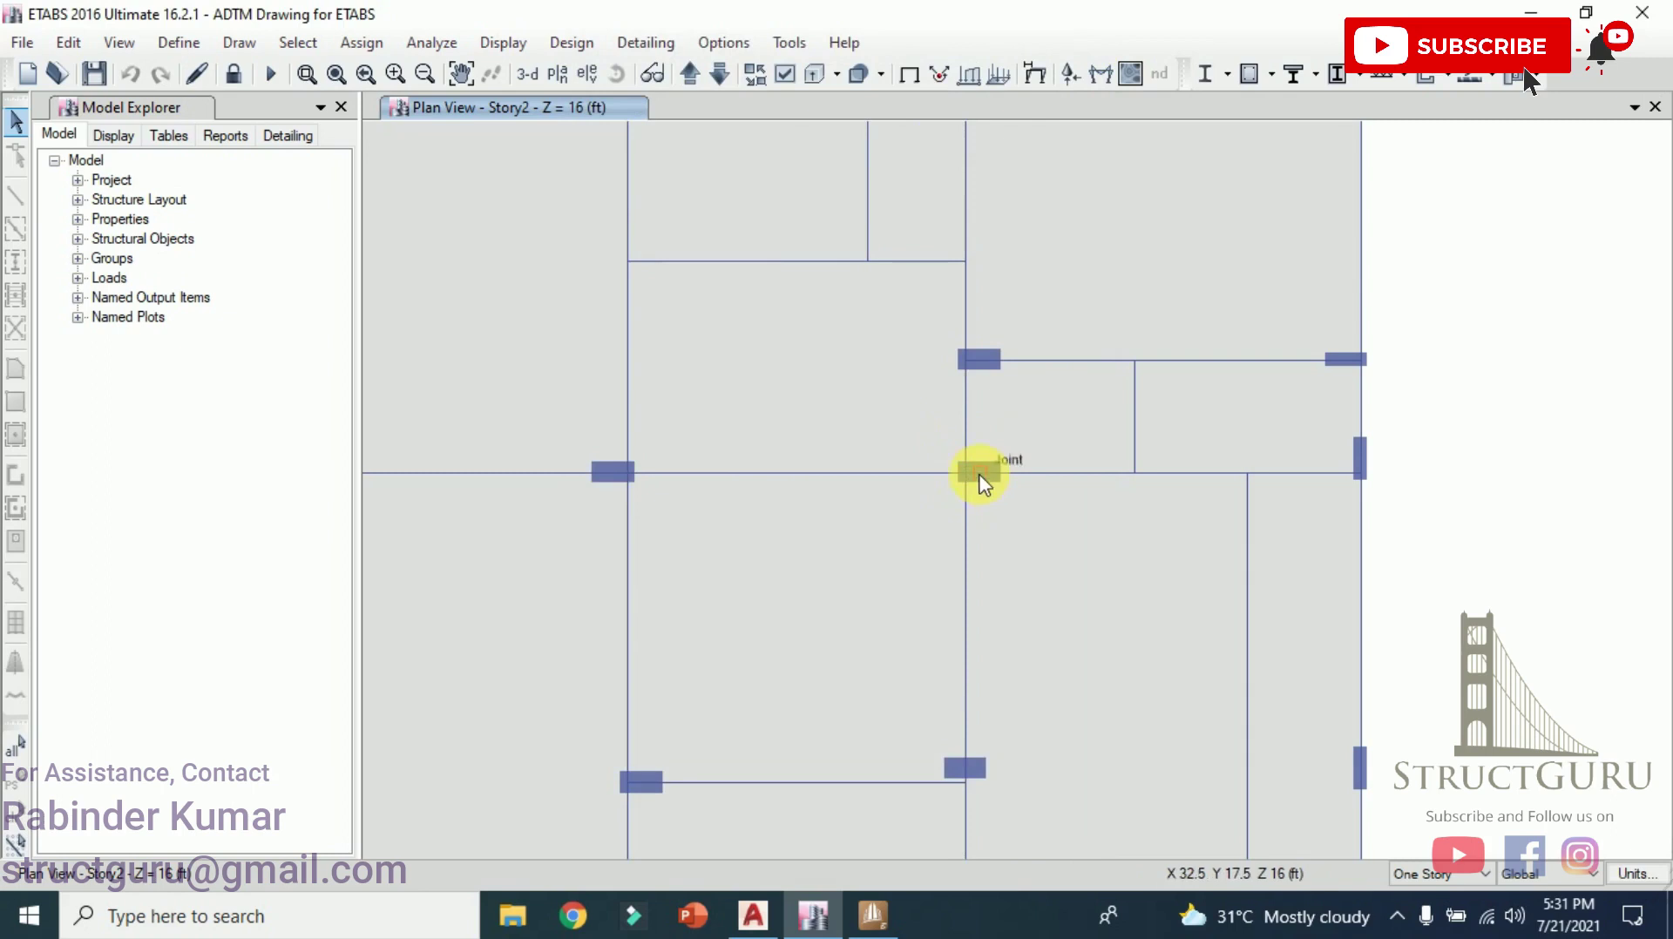
right_click(982, 478)
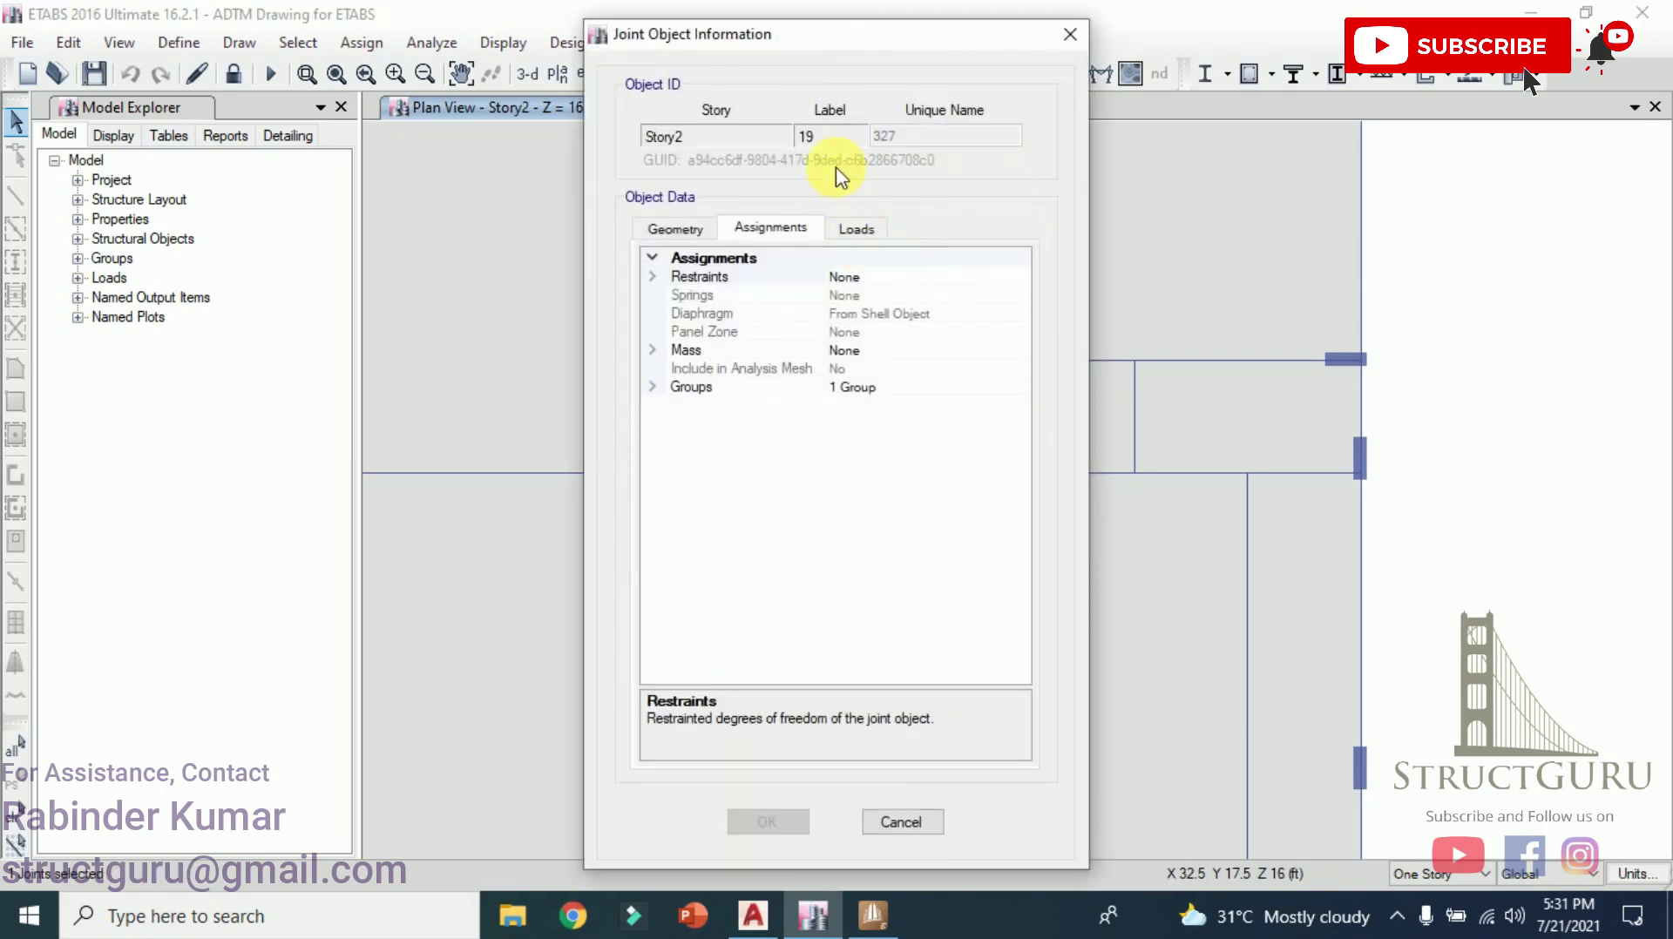
left_click(1070, 34)
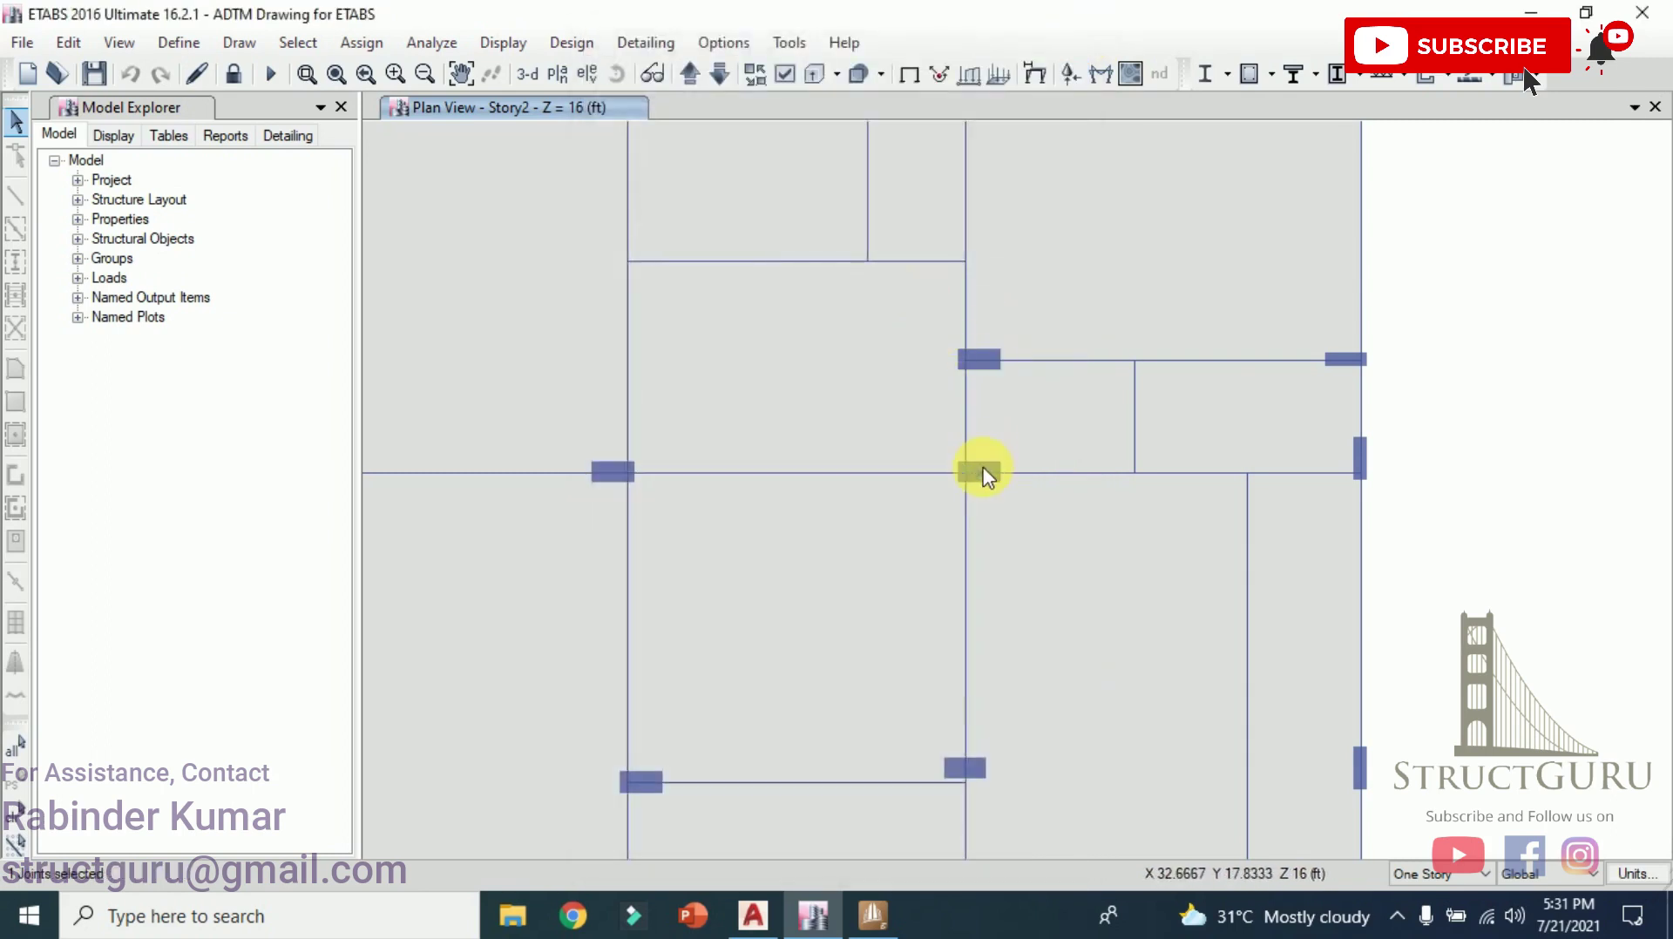
left_click(983, 471)
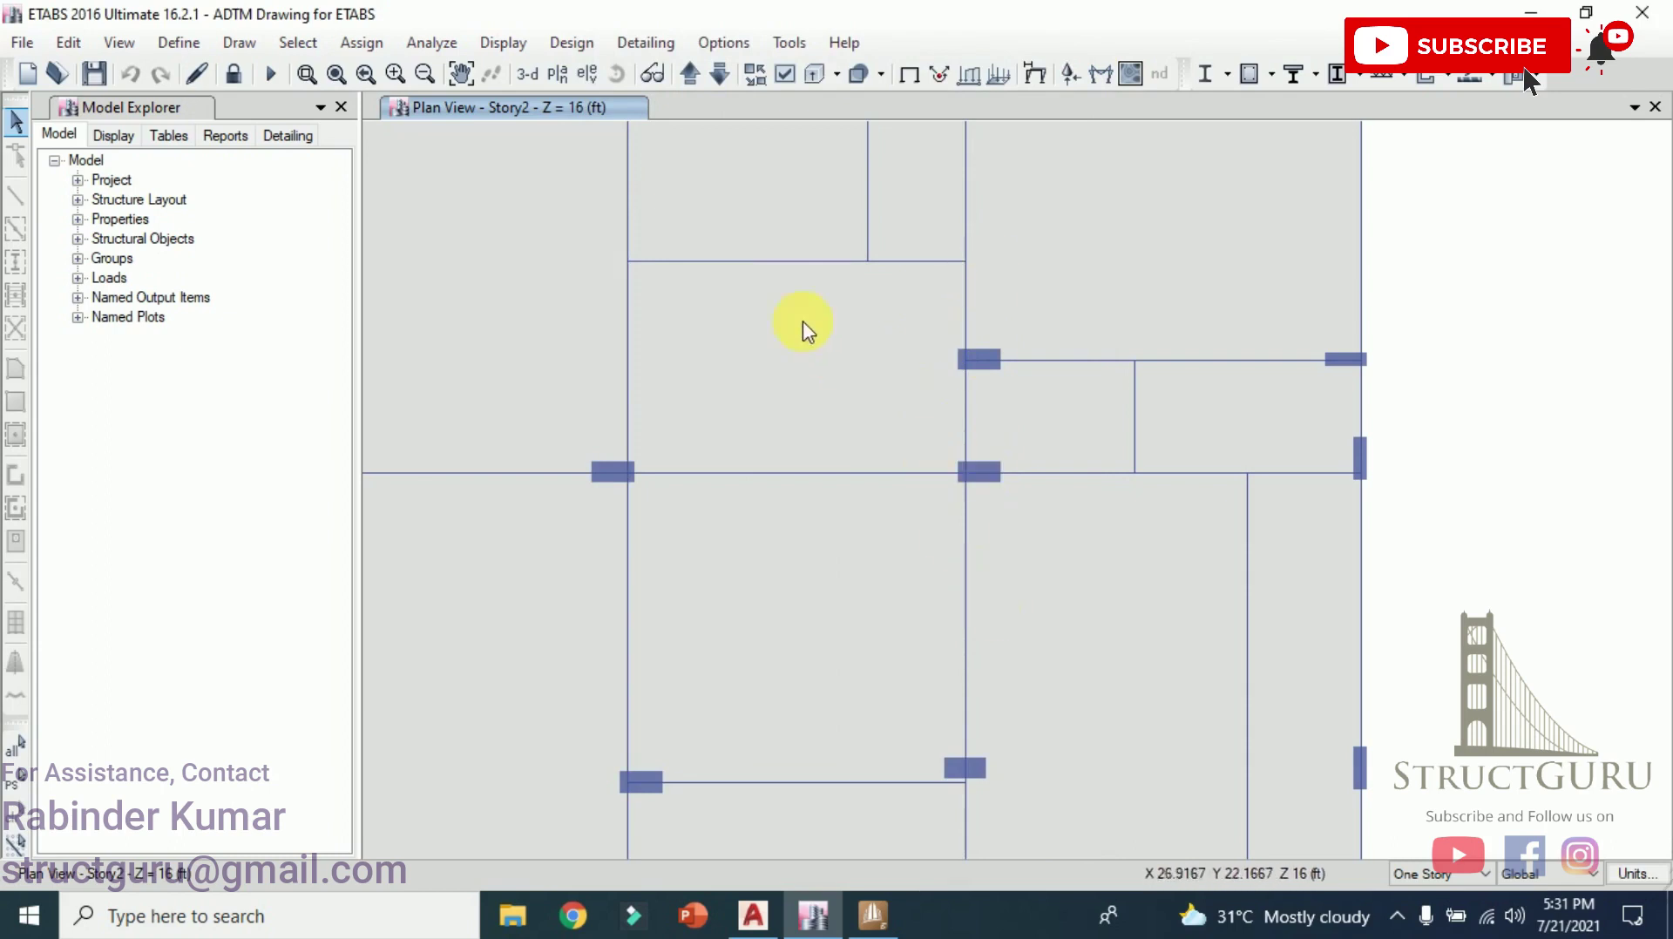
Display the Design Reactions table from Analysis > Results > Reactions and enlarge it.
left_click(504, 44)
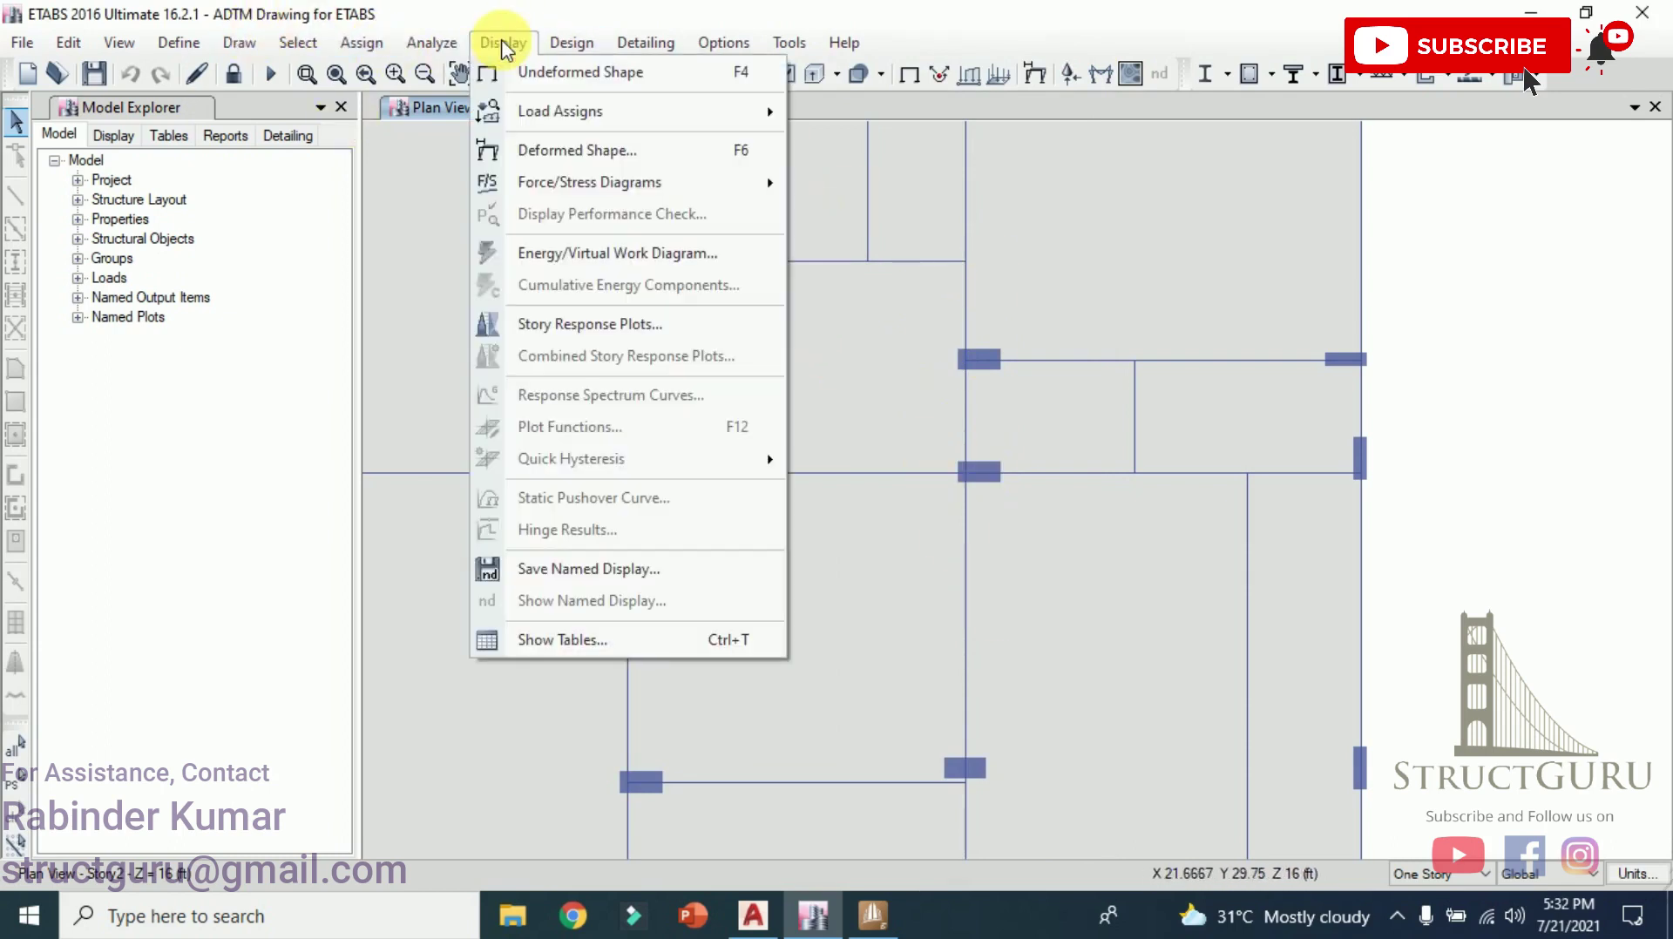
left_click(558, 640)
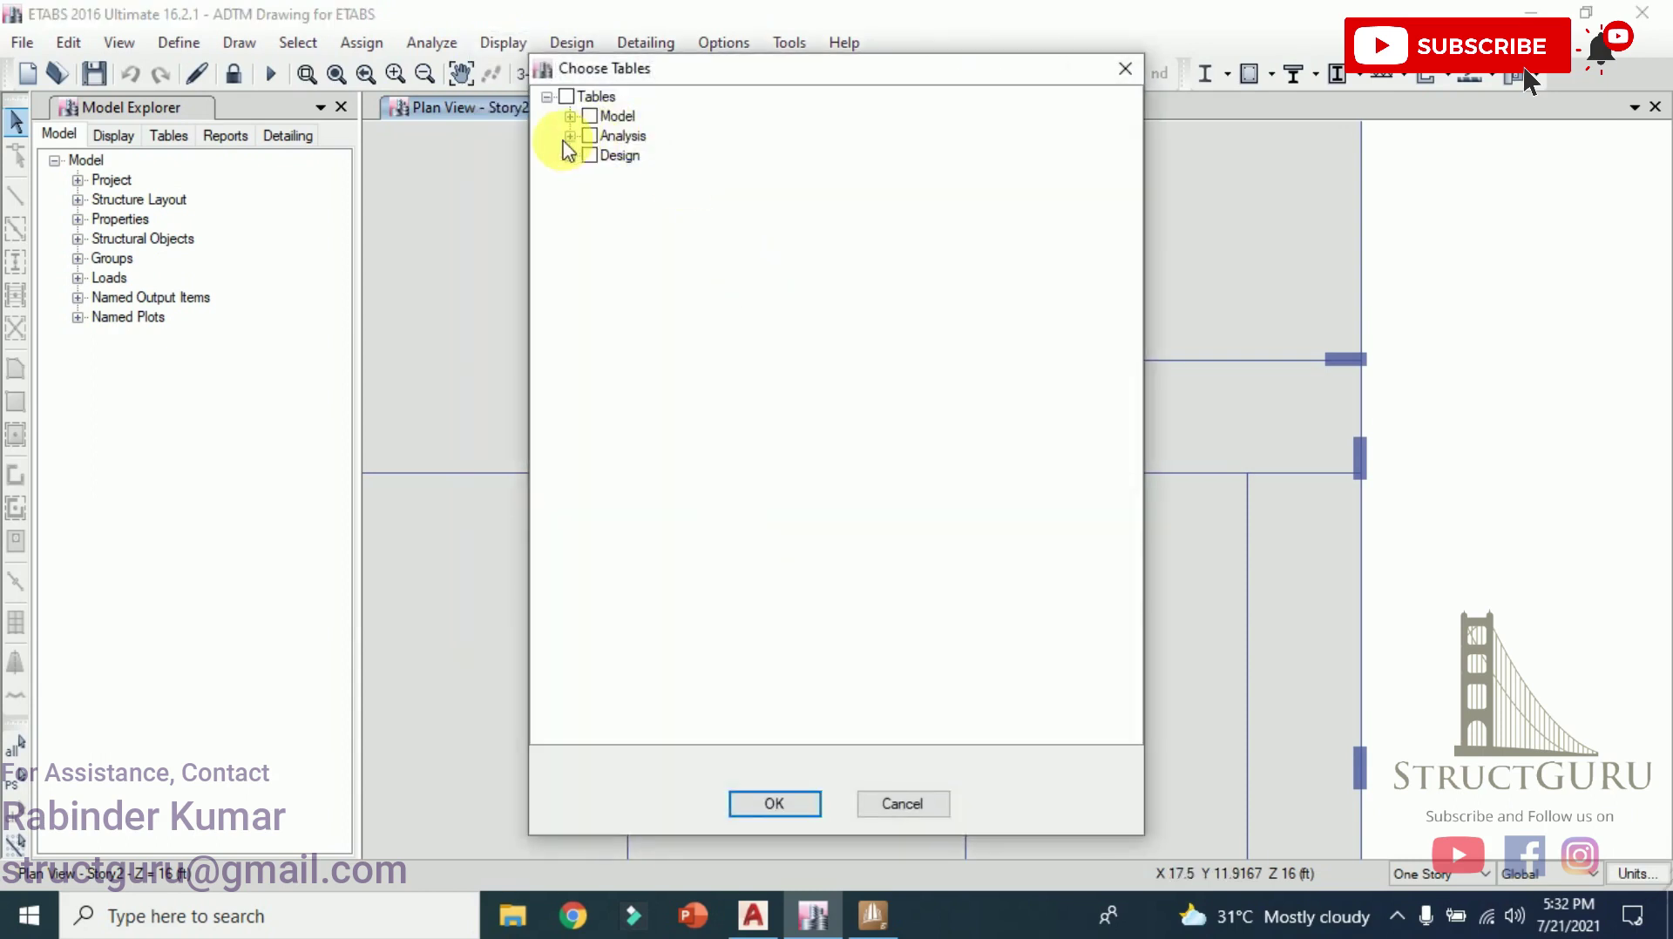
left_click(569, 136)
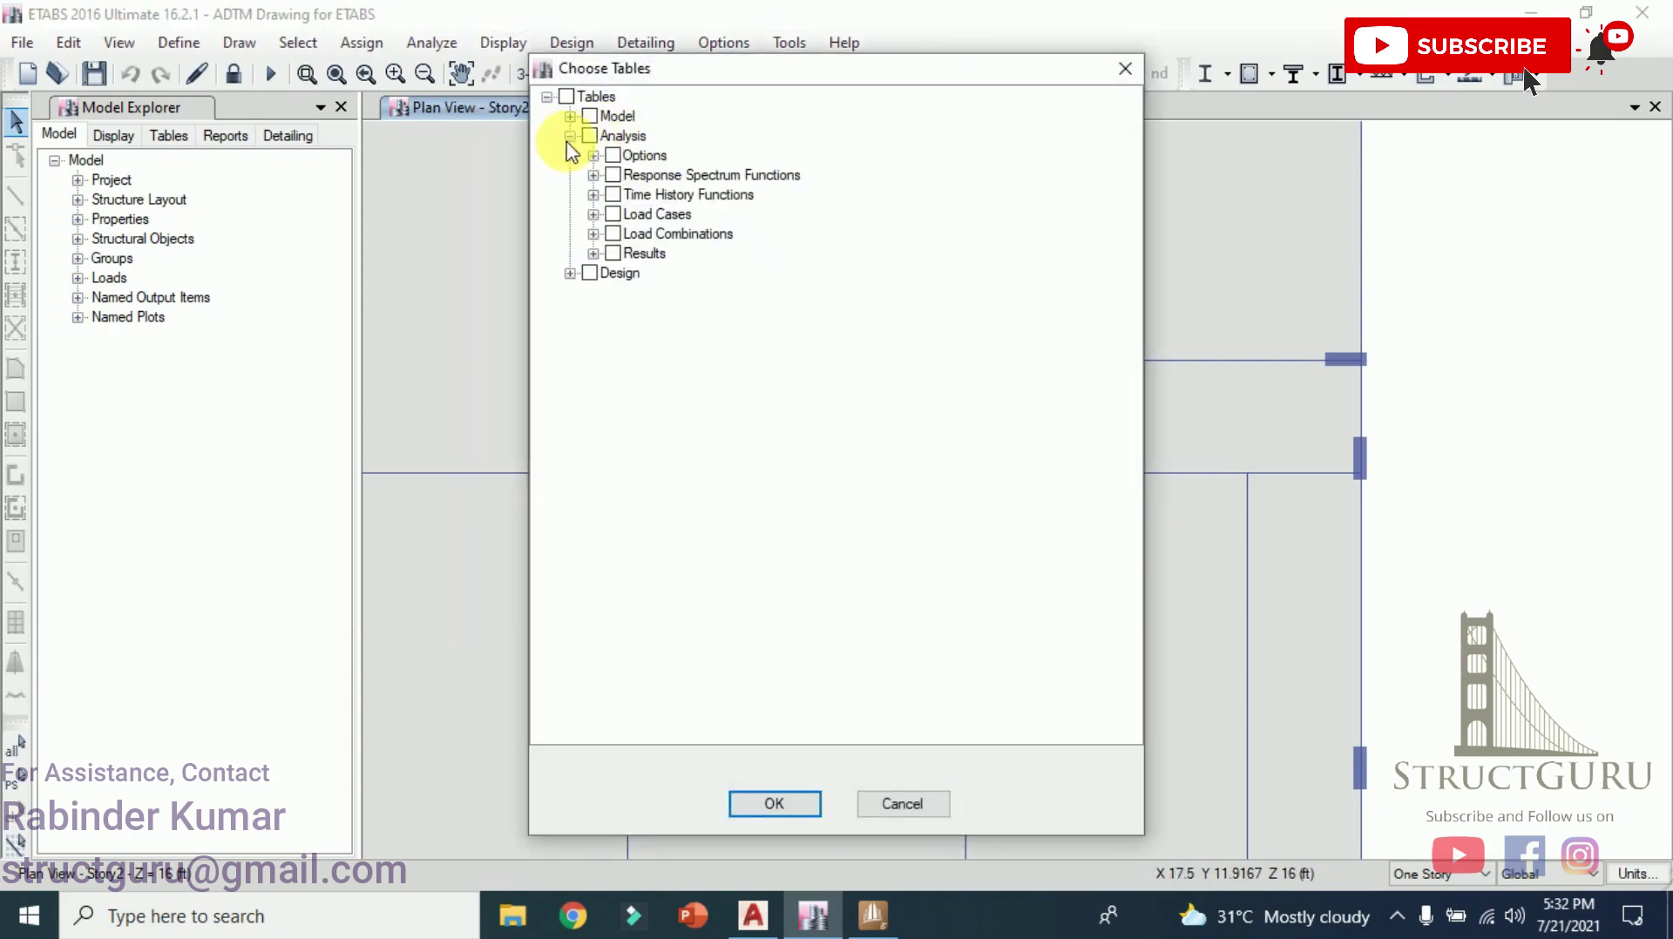
left_click(593, 256)
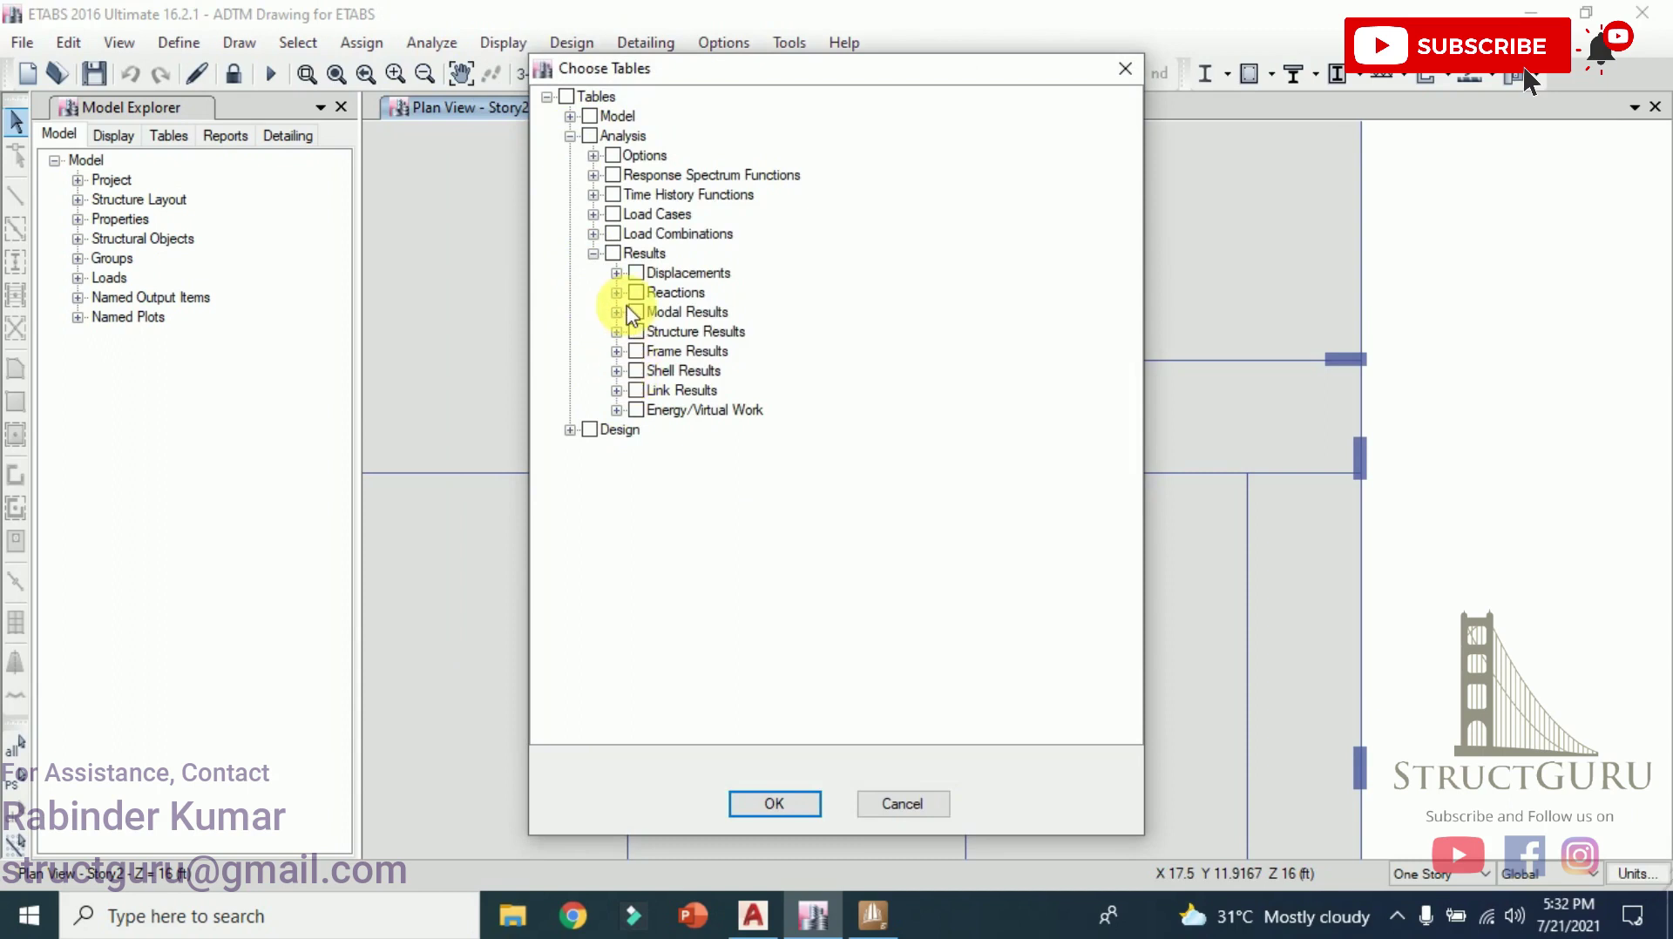
left_click(616, 293)
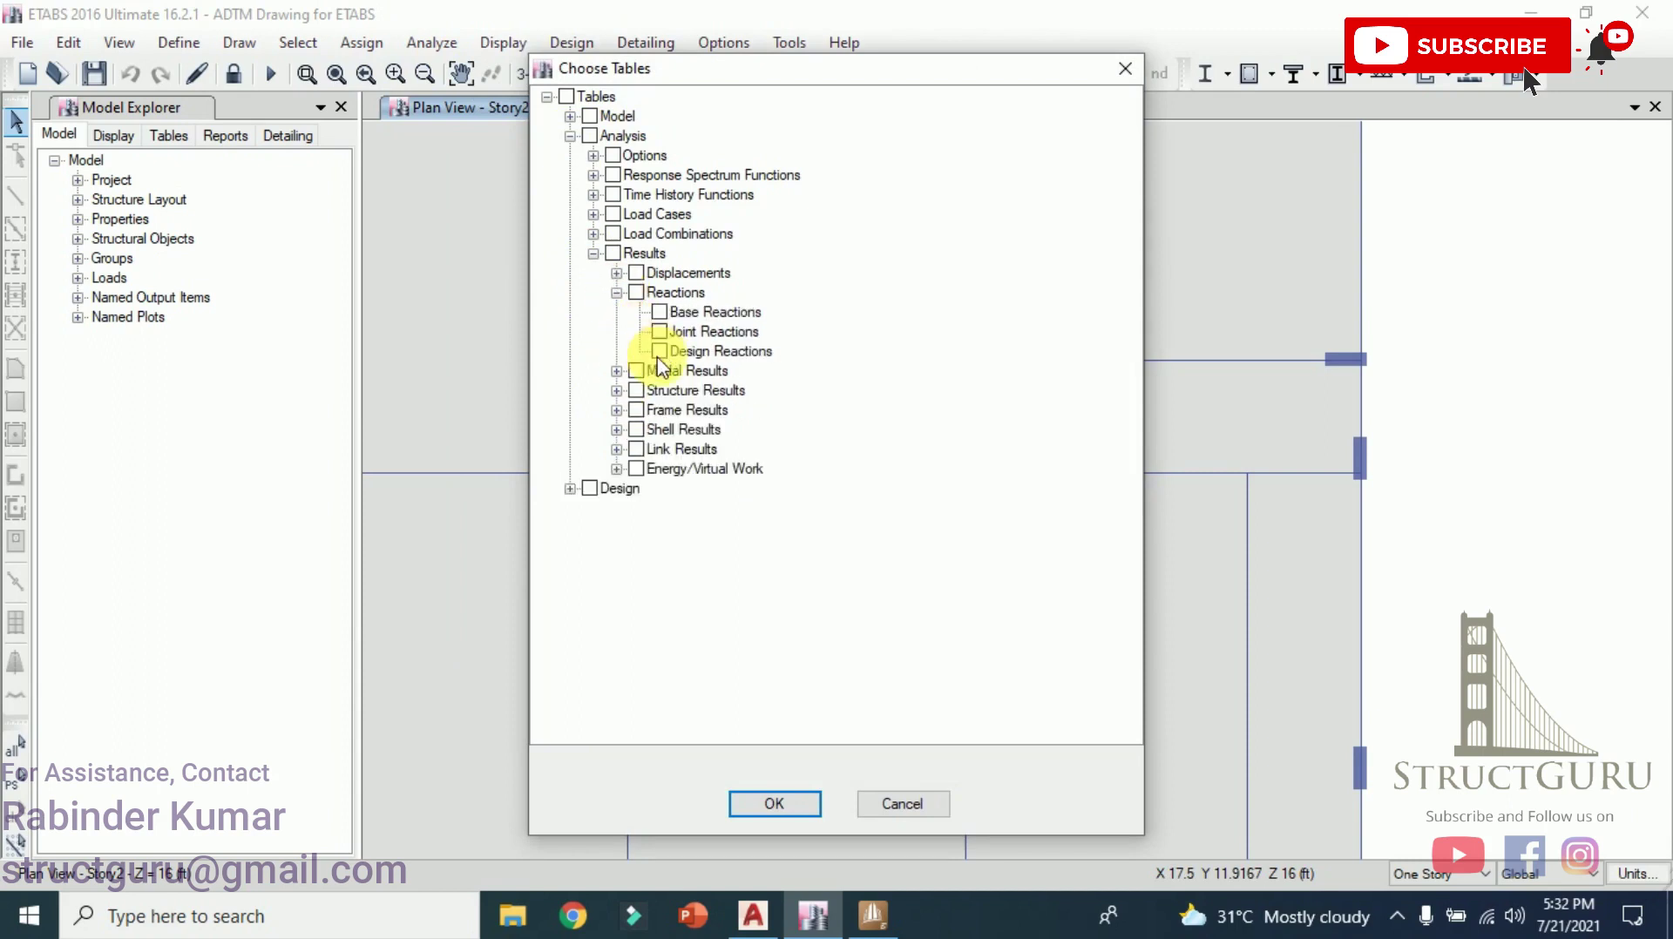
left_click(775, 803)
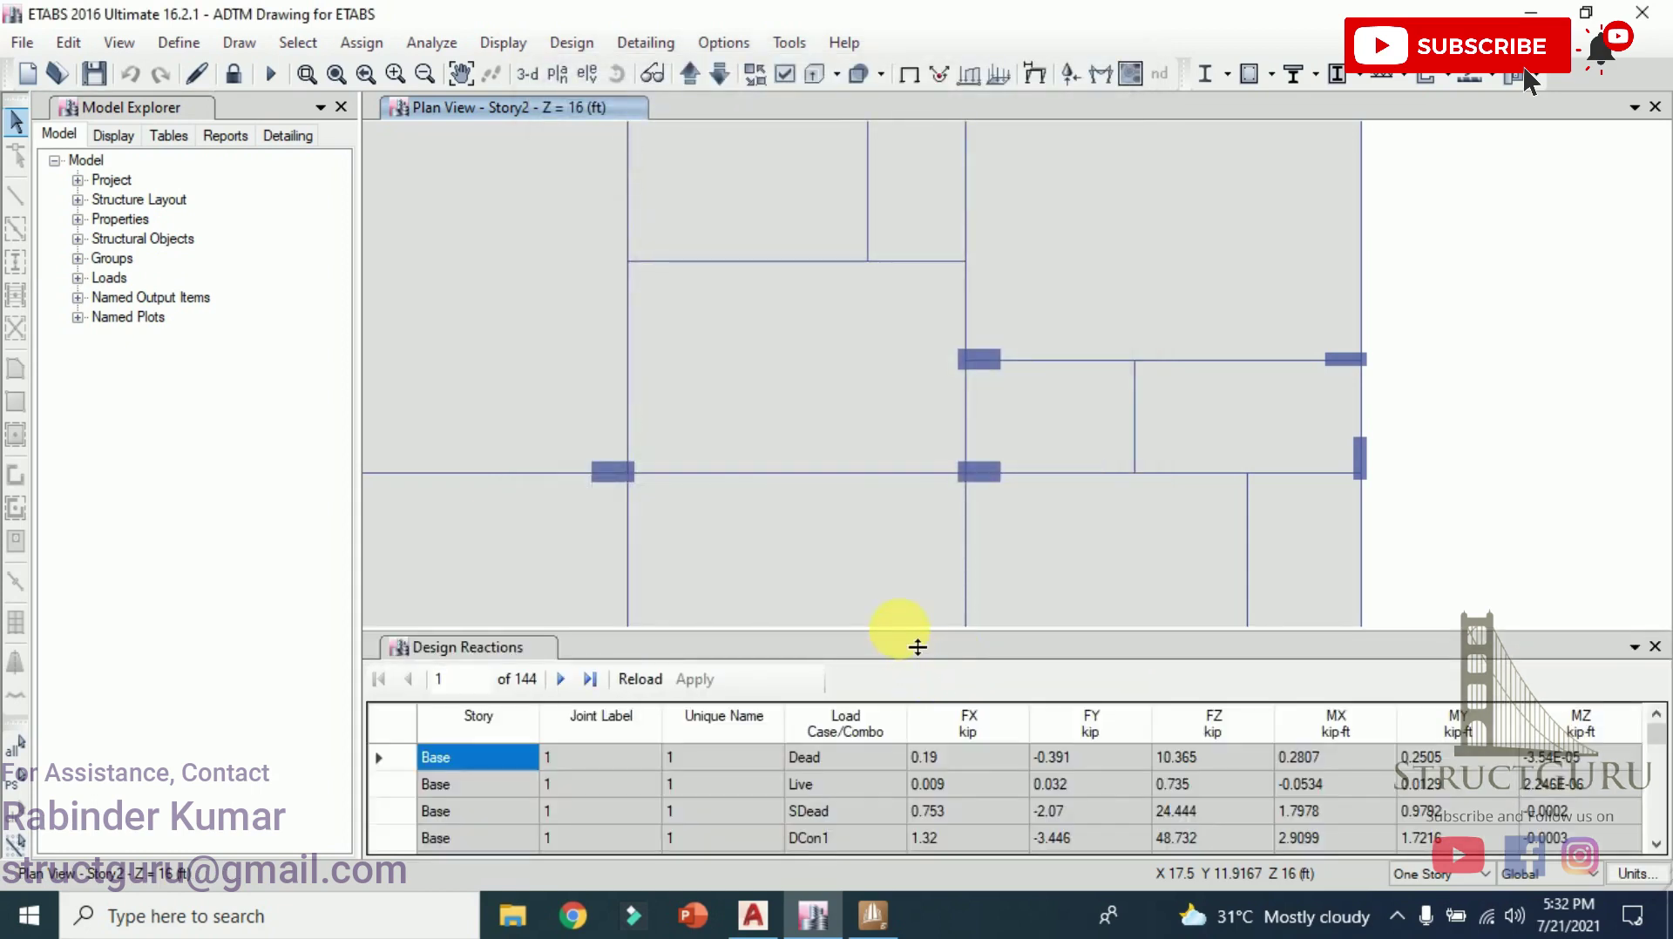
left_click_drag(939, 415, 923, 408)
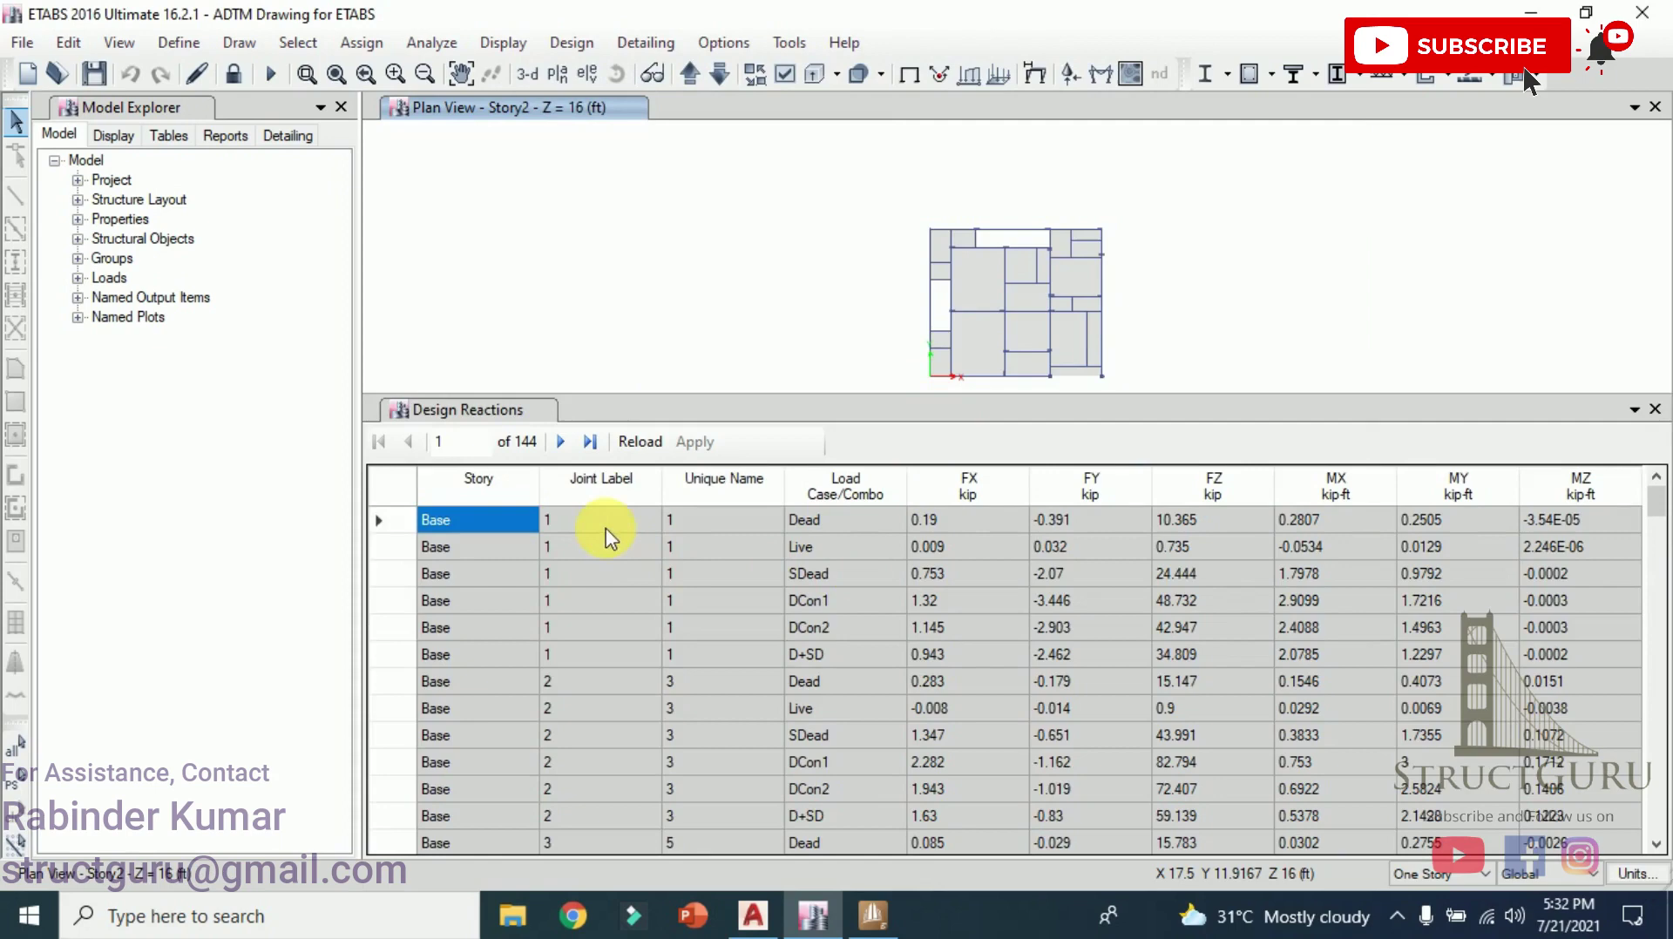
Filter the Joint Label column to joints 18 and 19.
left_click(604, 488)
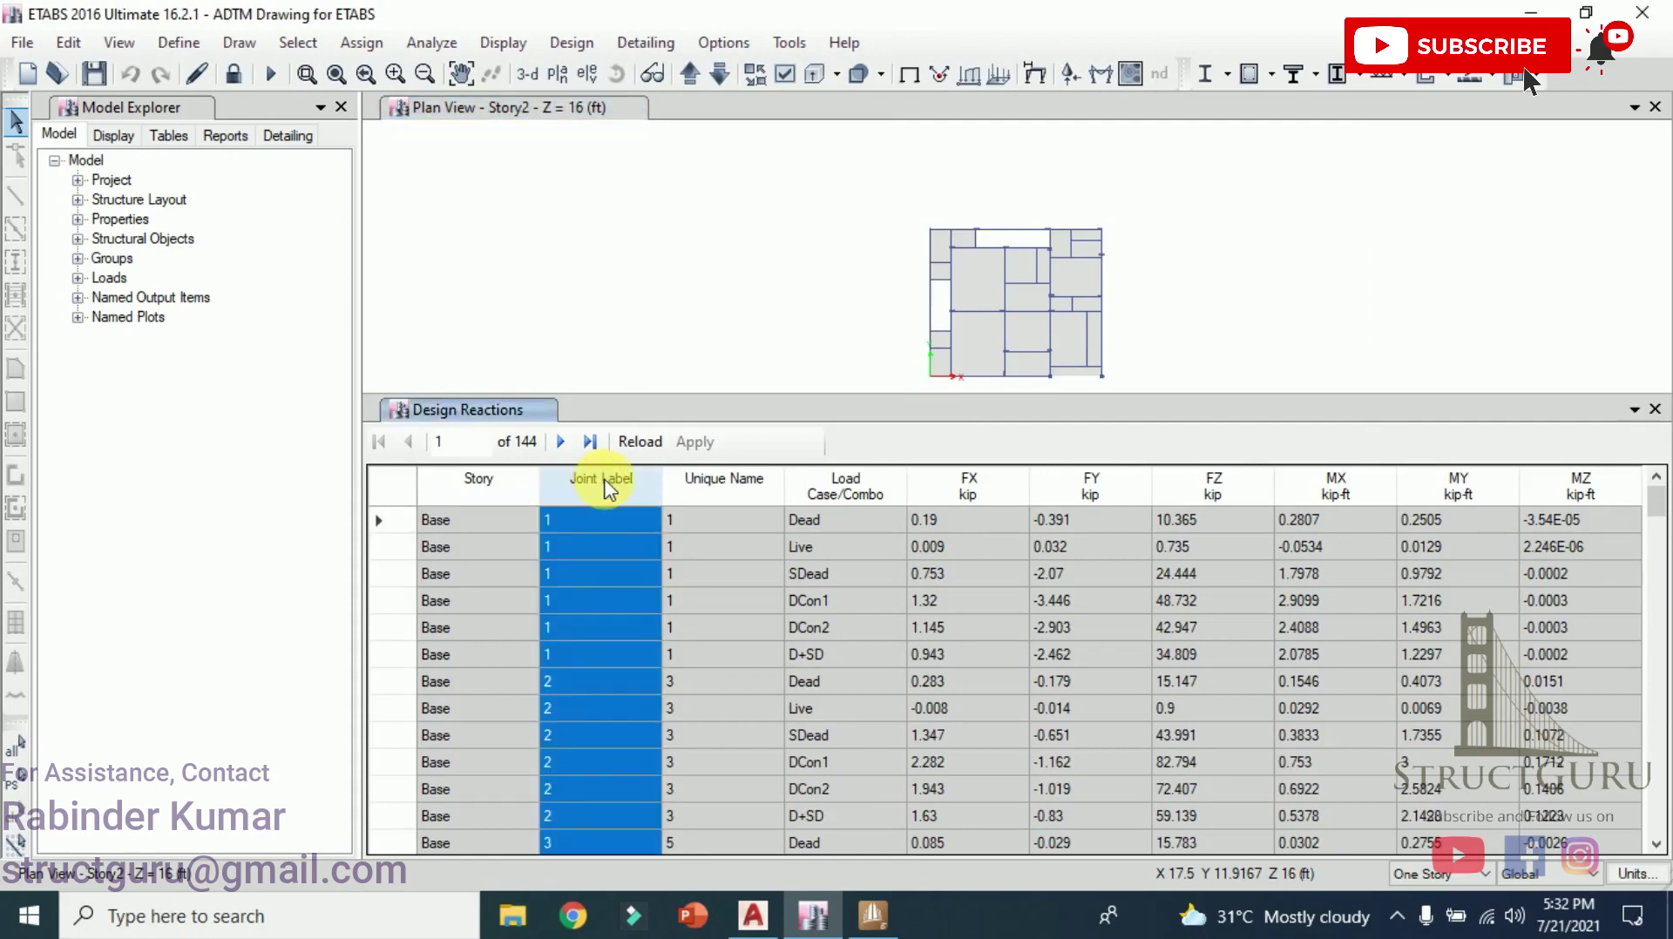
right_click(608, 488)
mouse_move(880, 523)
left_mouse_down()
mouse_move(887, 547)
mouse_move(881, 528)
left_mouse_up()
left_click(802, 529)
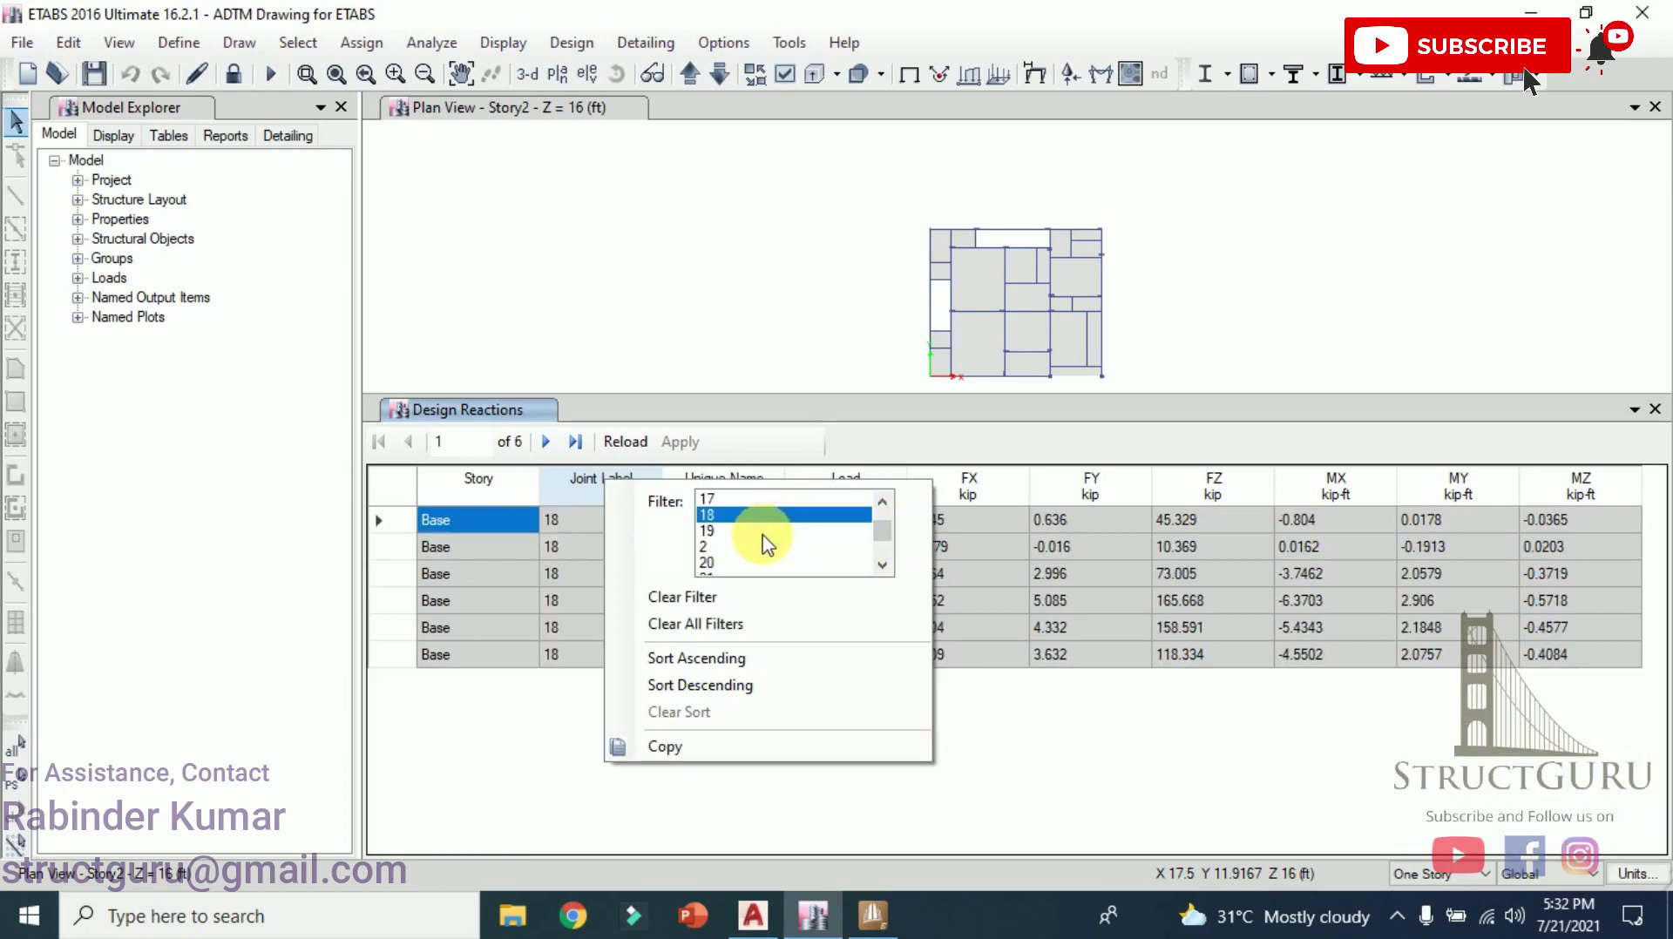
left_click(762, 532, "ctrl")
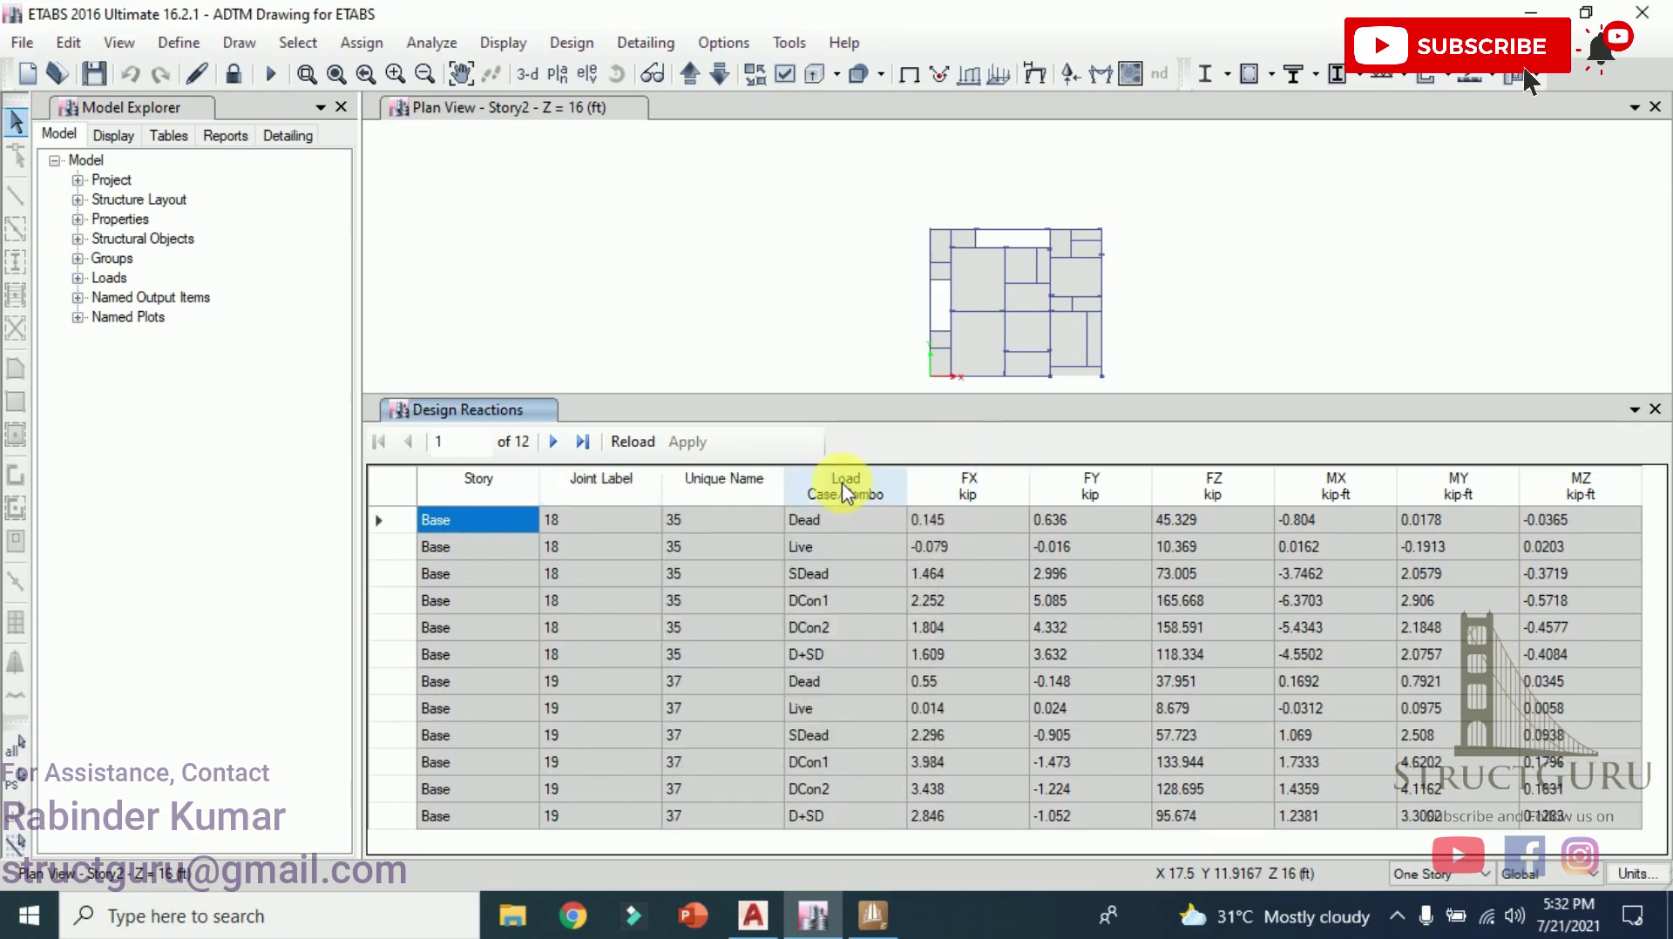
Filter the Load Case/Combo column to show only Live and D+SD rows.
left_click(844, 488)
right_click(843, 491)
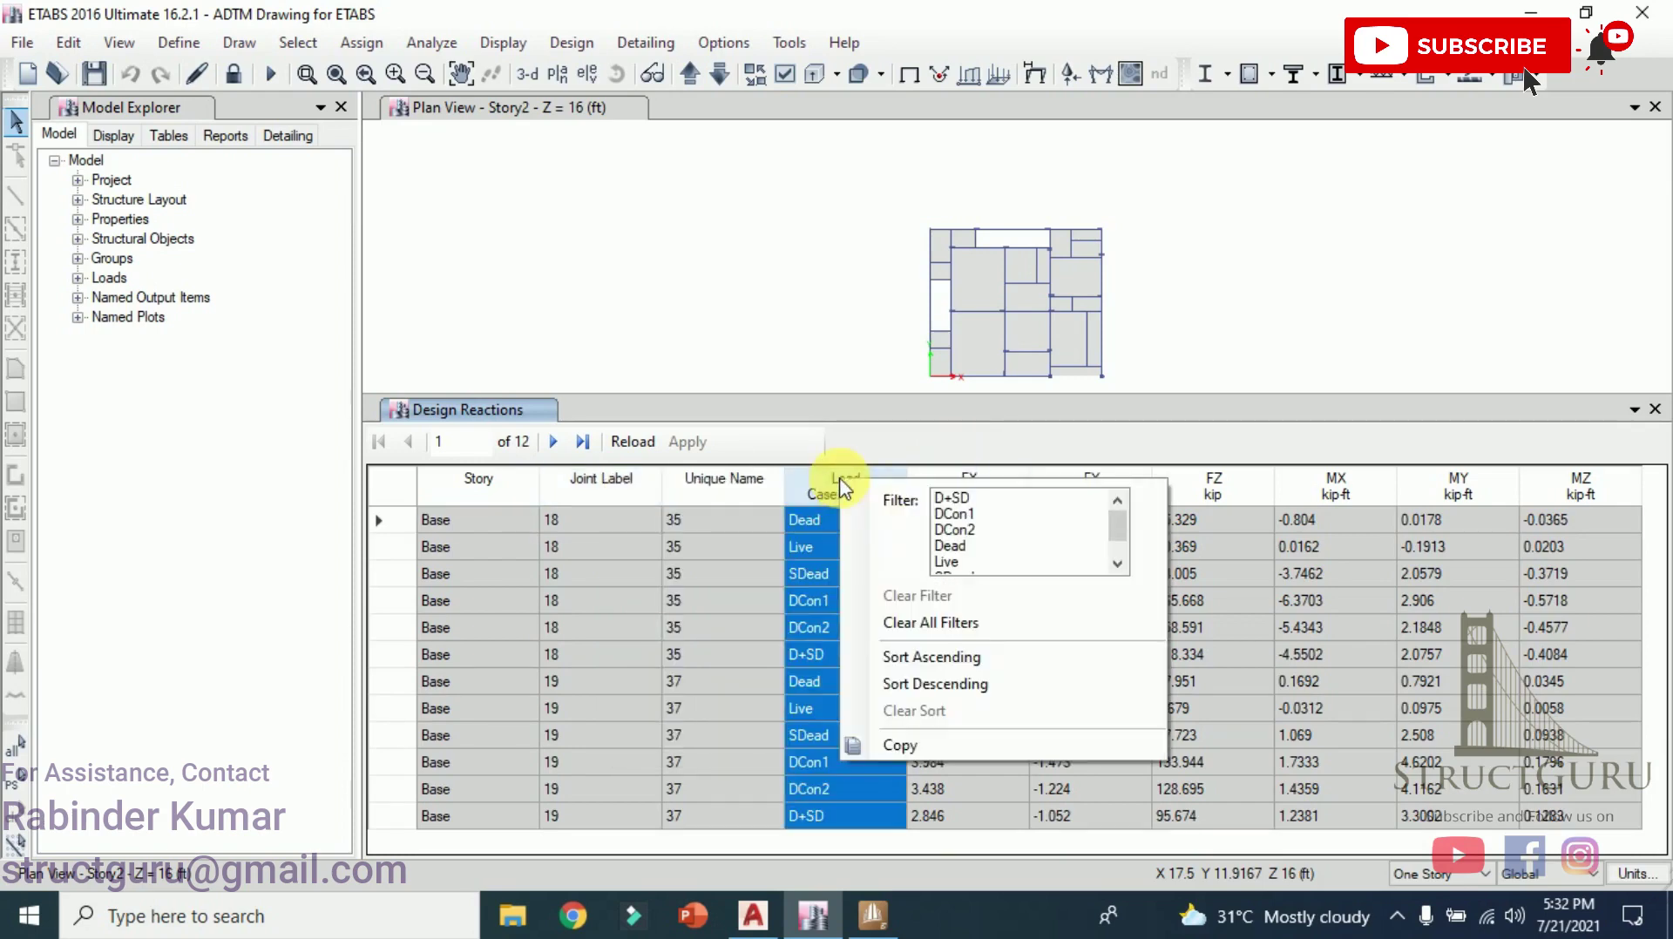
left_click(964, 497)
scroll(1115, 533, "down", 1)
left_click(967, 546)
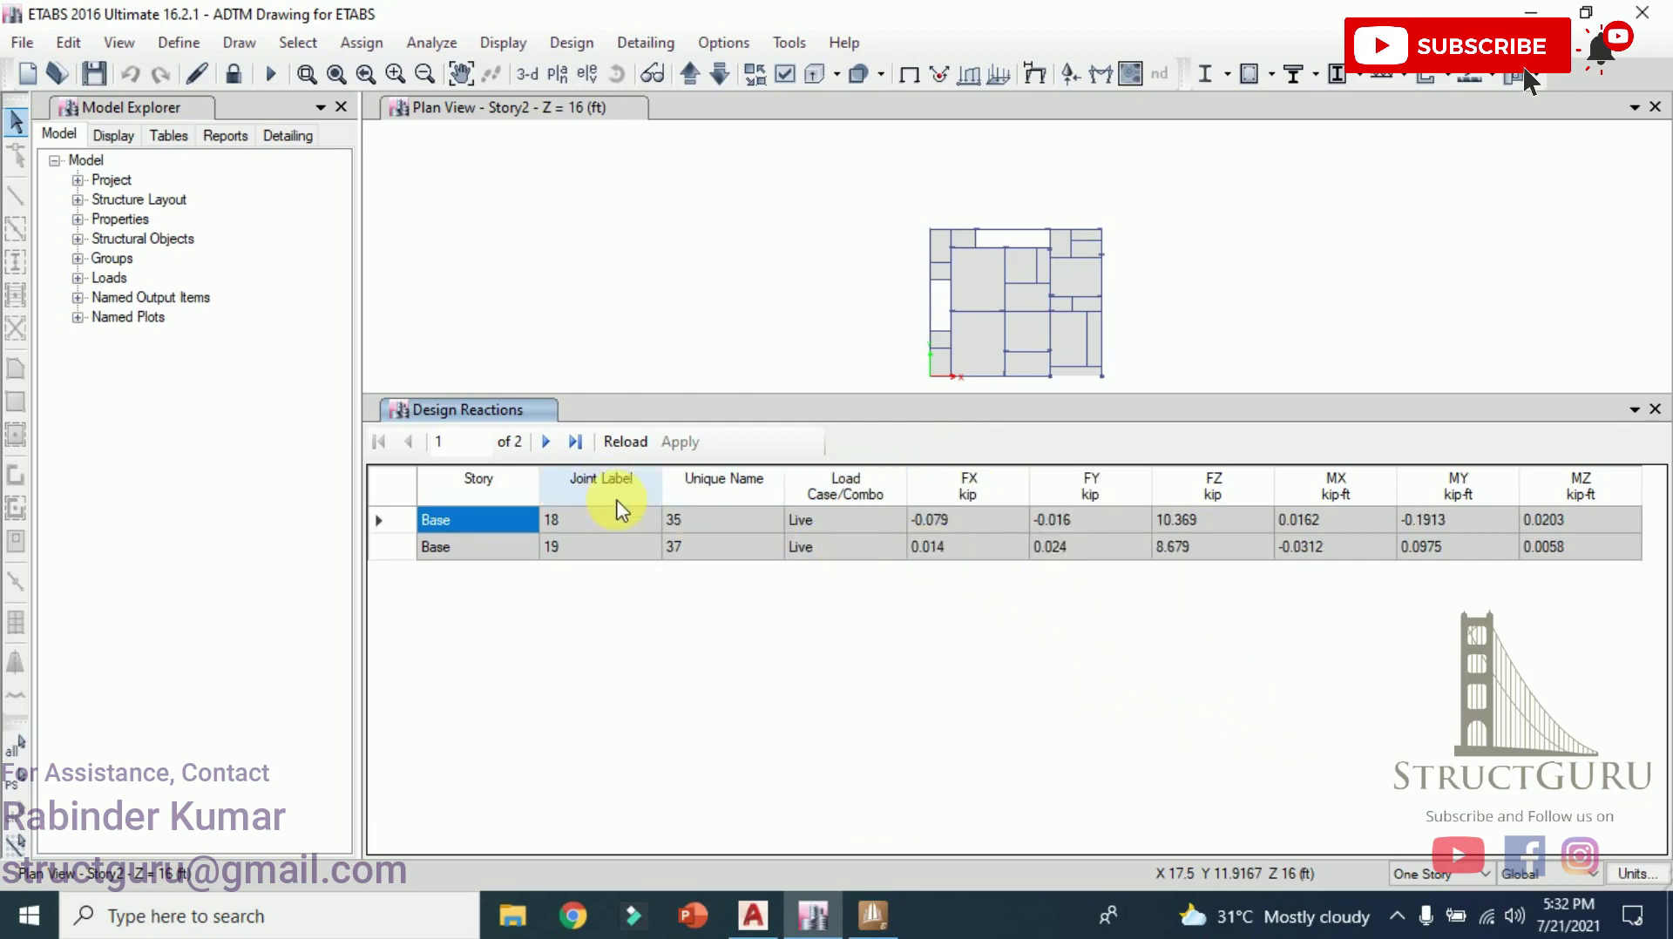
left_click(858, 495)
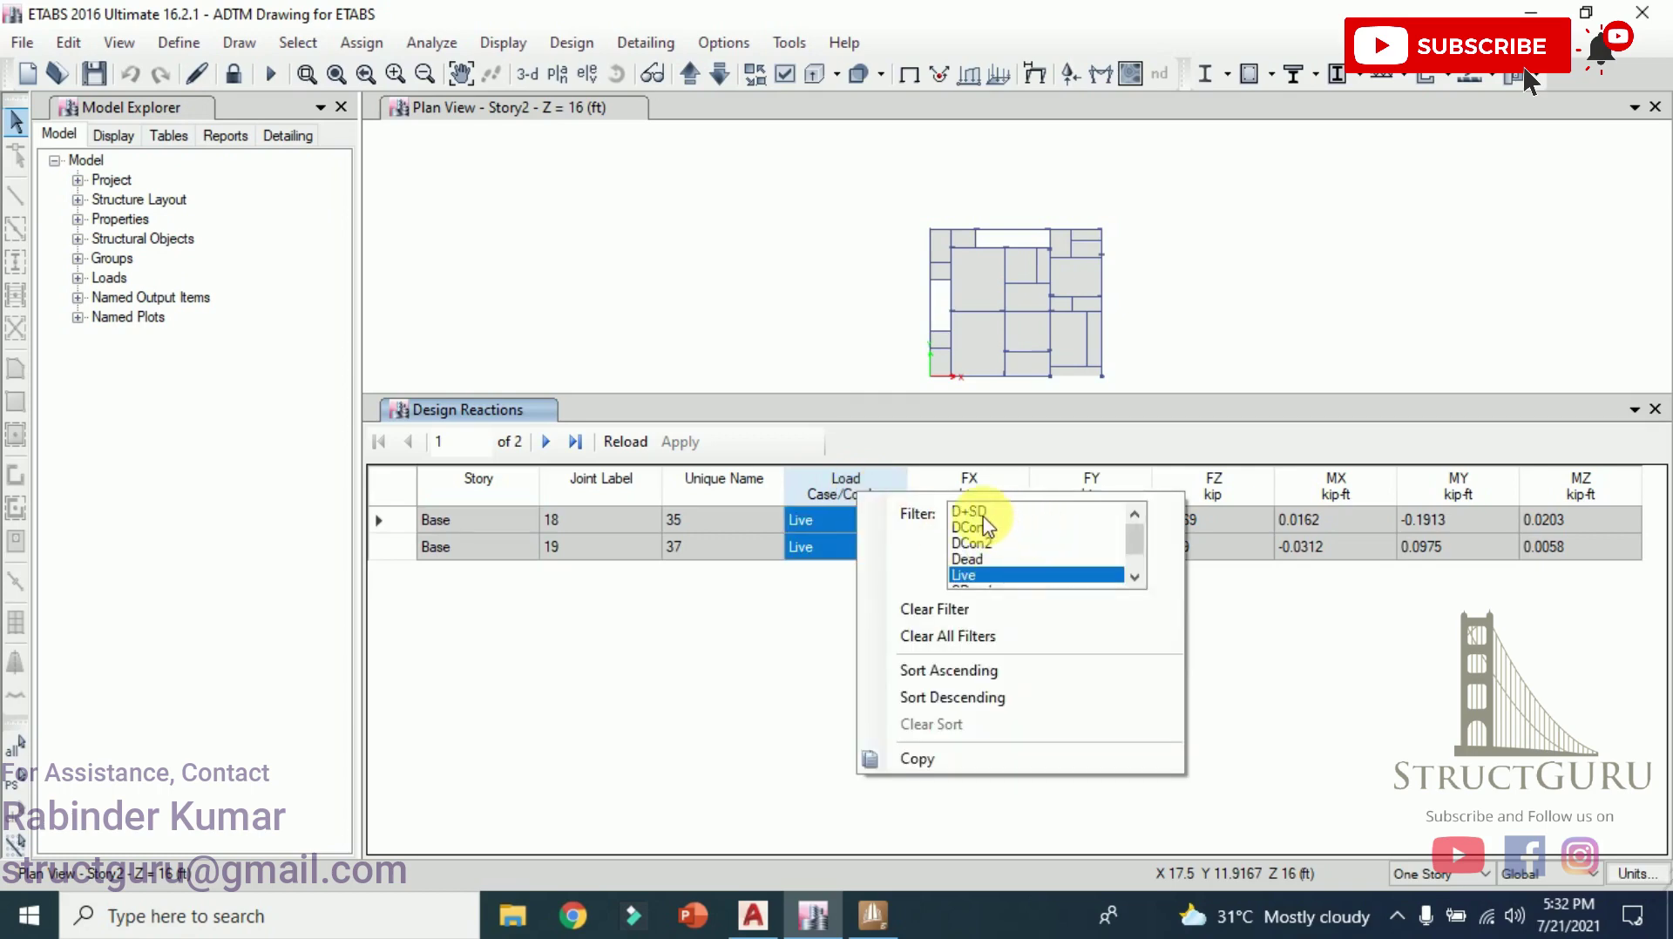
left_click(974, 512, "ctrl")
left_click(852, 672)
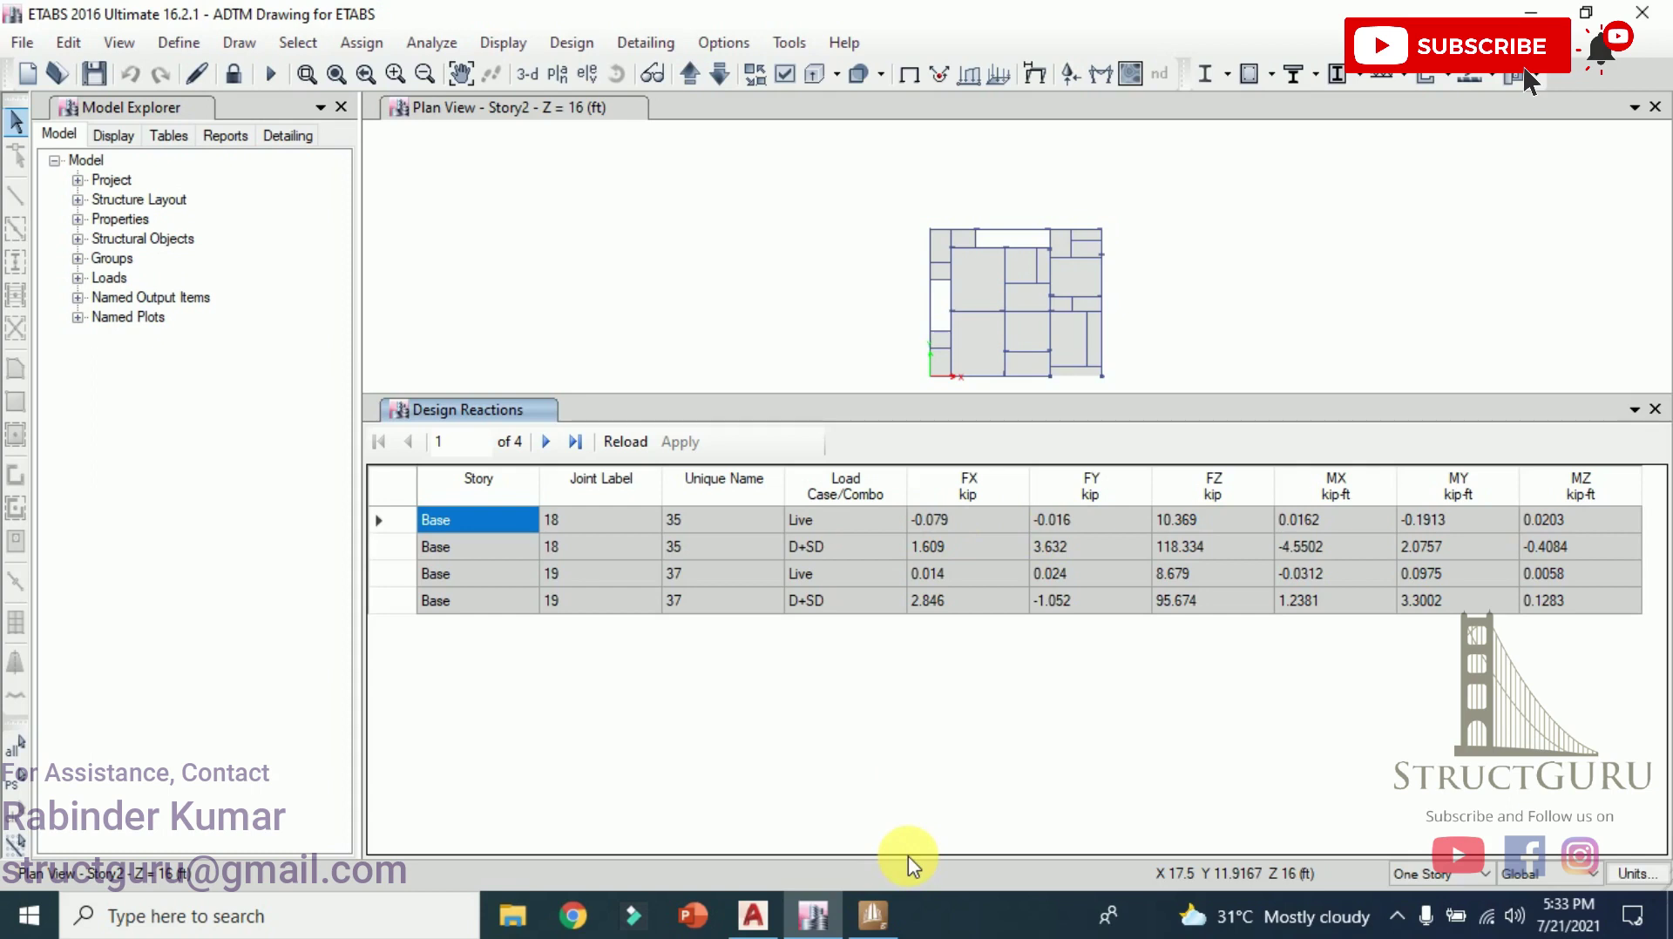
Snap ETABS to the left half and right-click Load Case 1 : DL in STAAD Foundation.
key("super+Left")
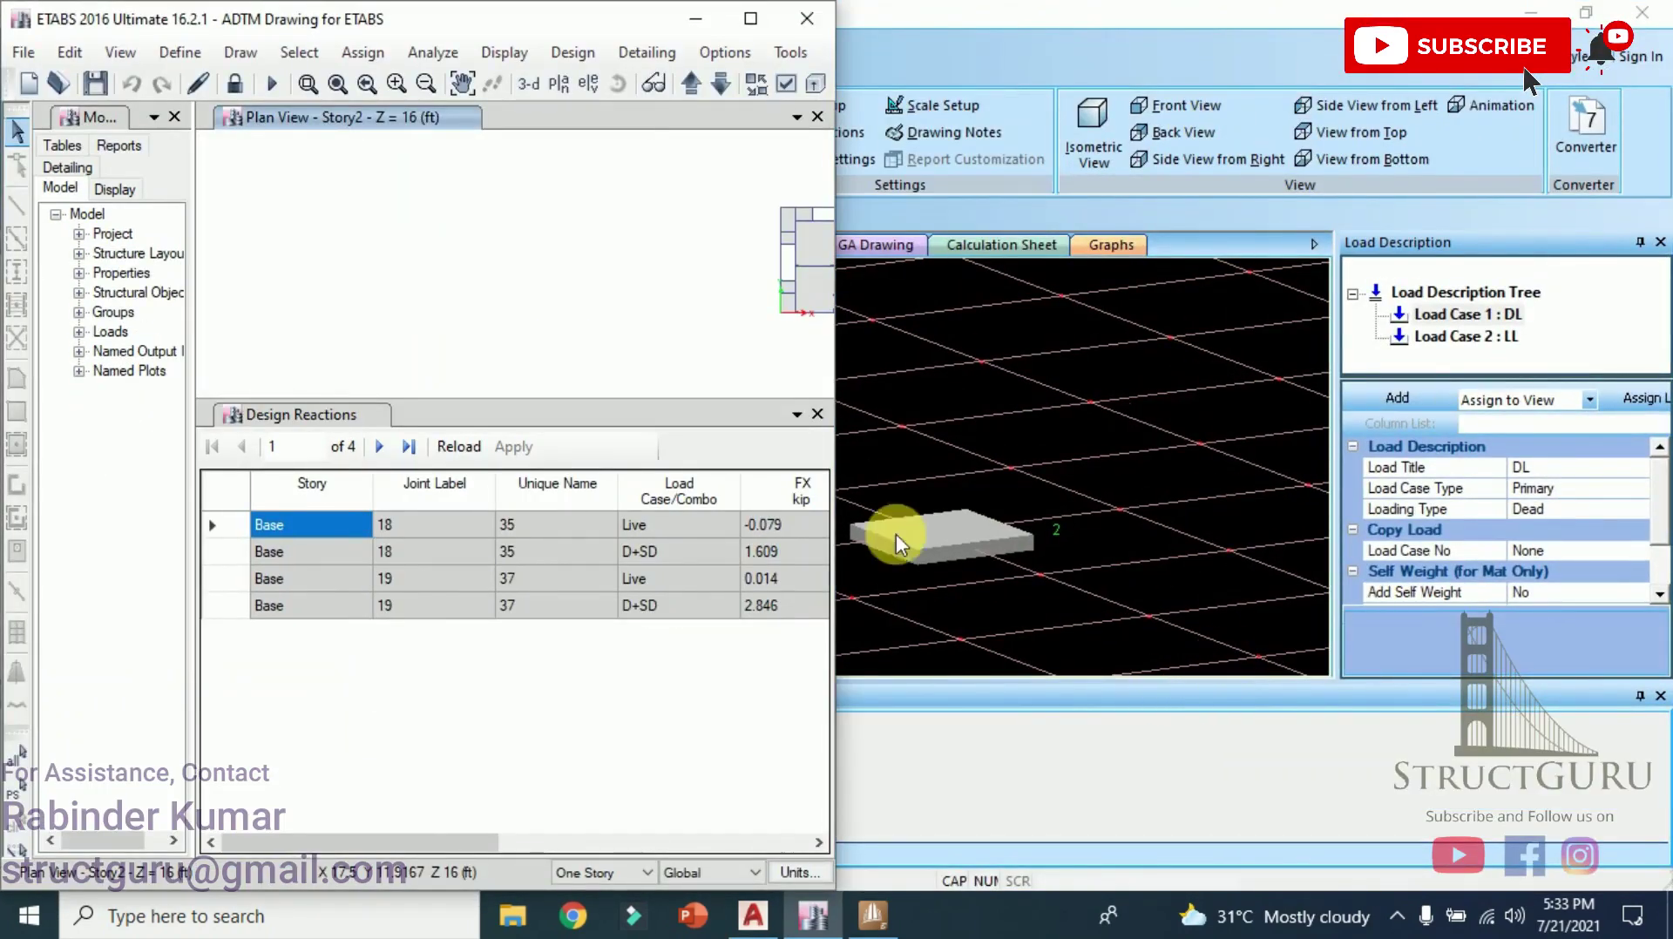
left_click_drag(436, 842, 632, 843)
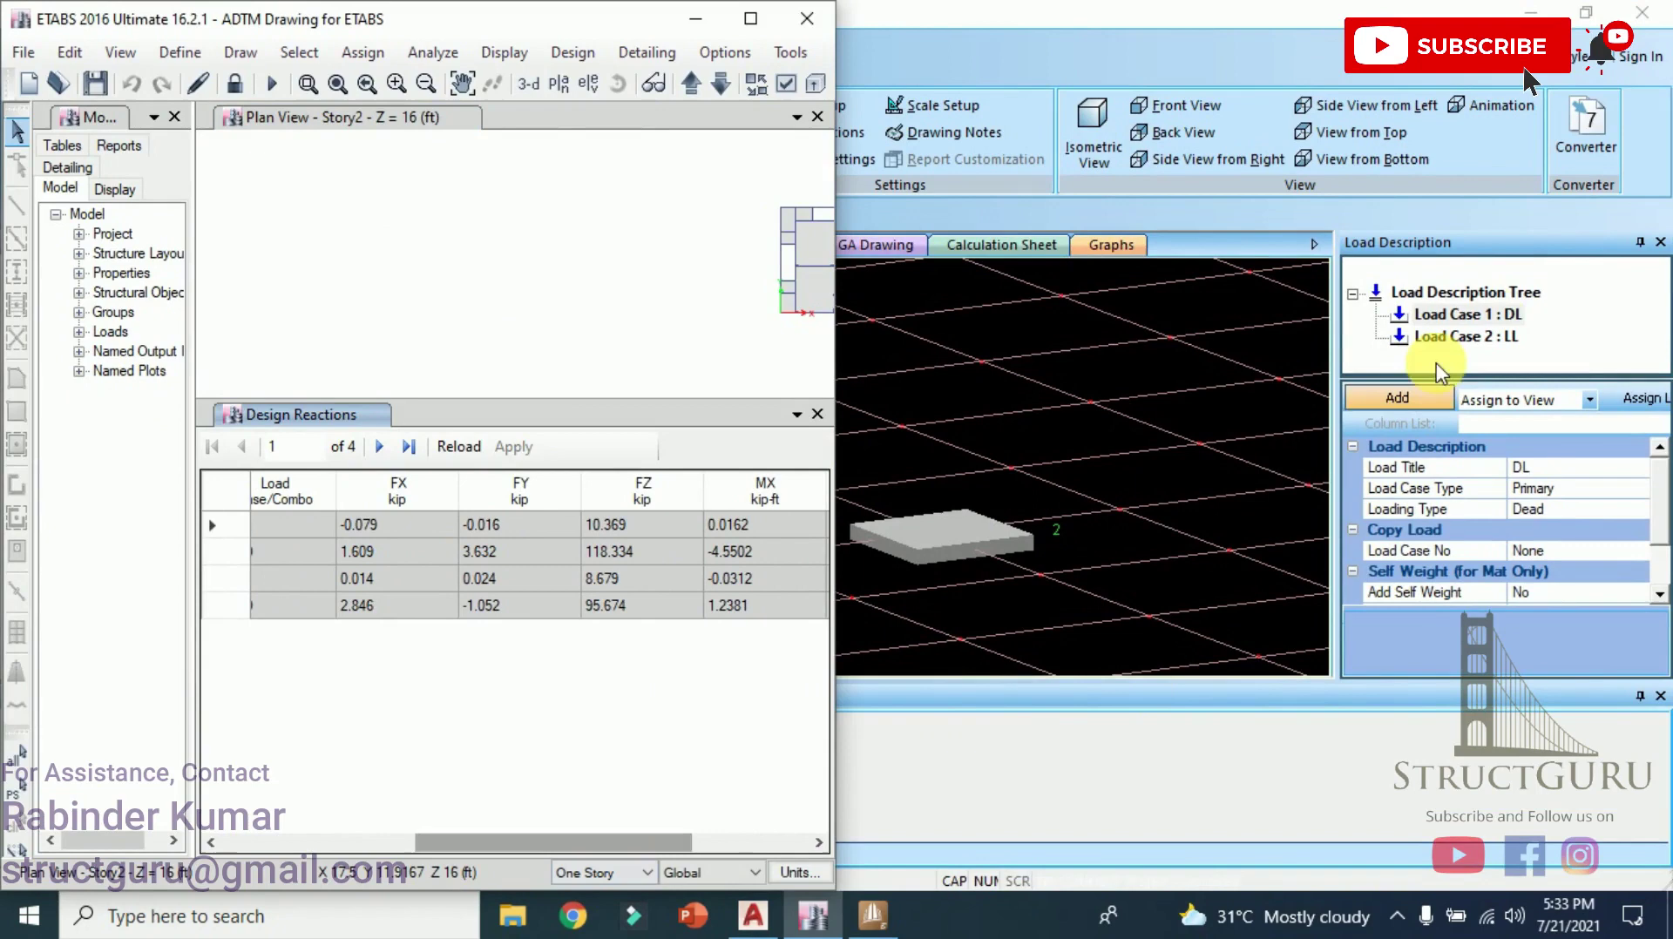
right_click(1459, 320)
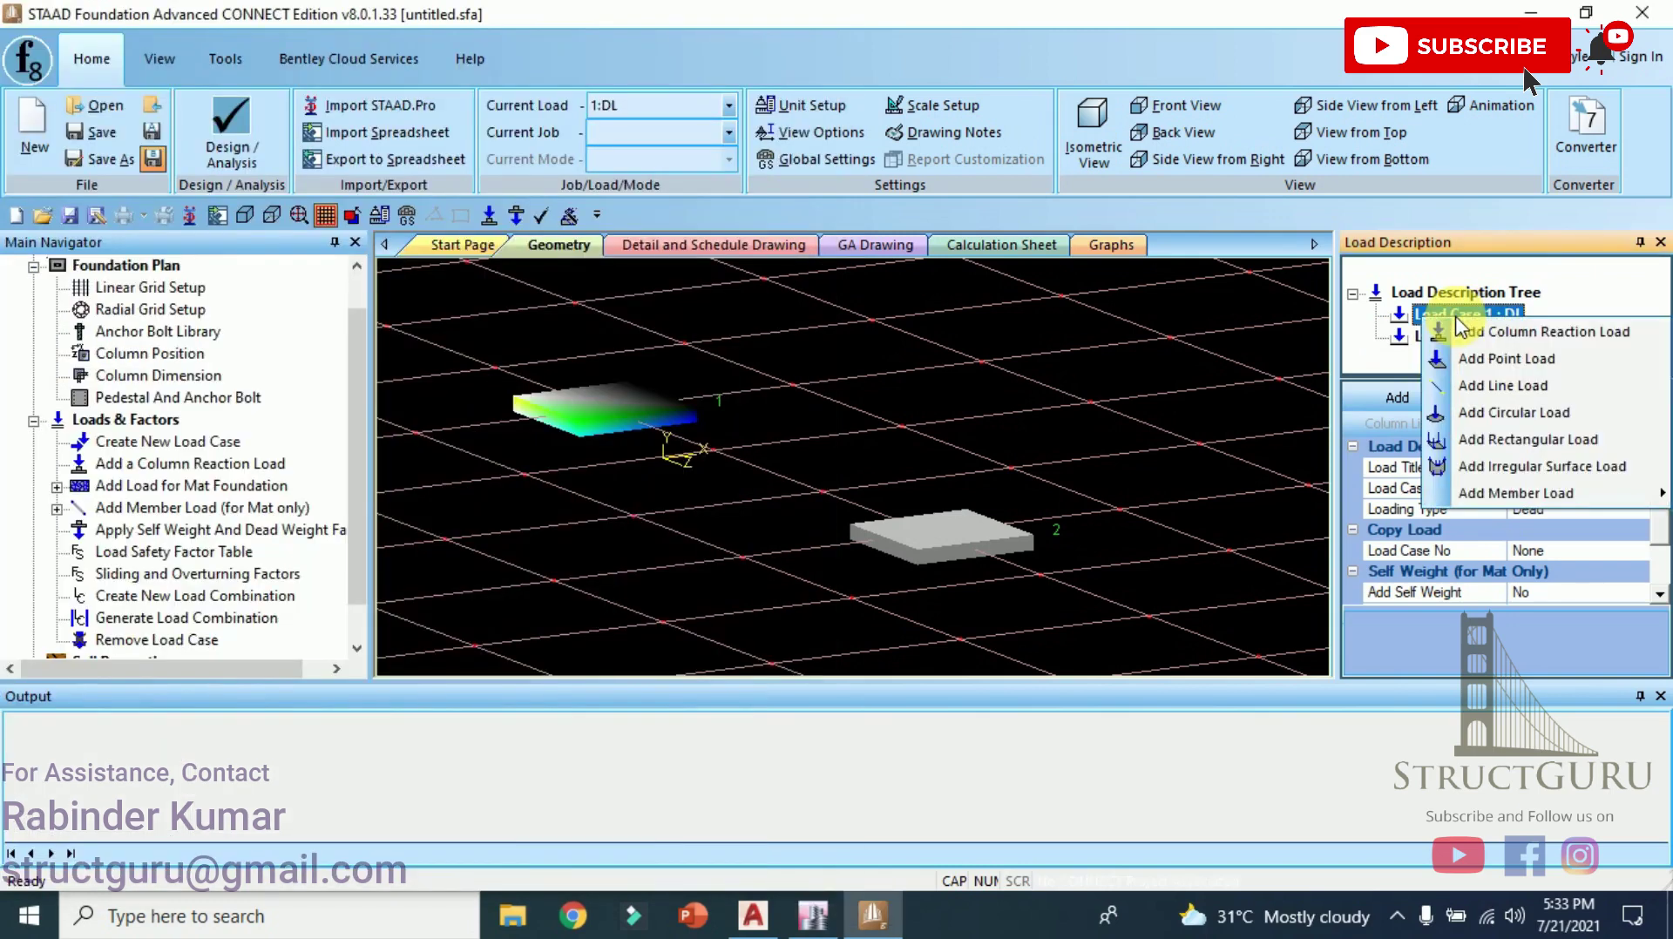
Start a column reaction load for Load Case 1 : DL, tiling STAAD beside ETABS.
left_click(1505, 336)
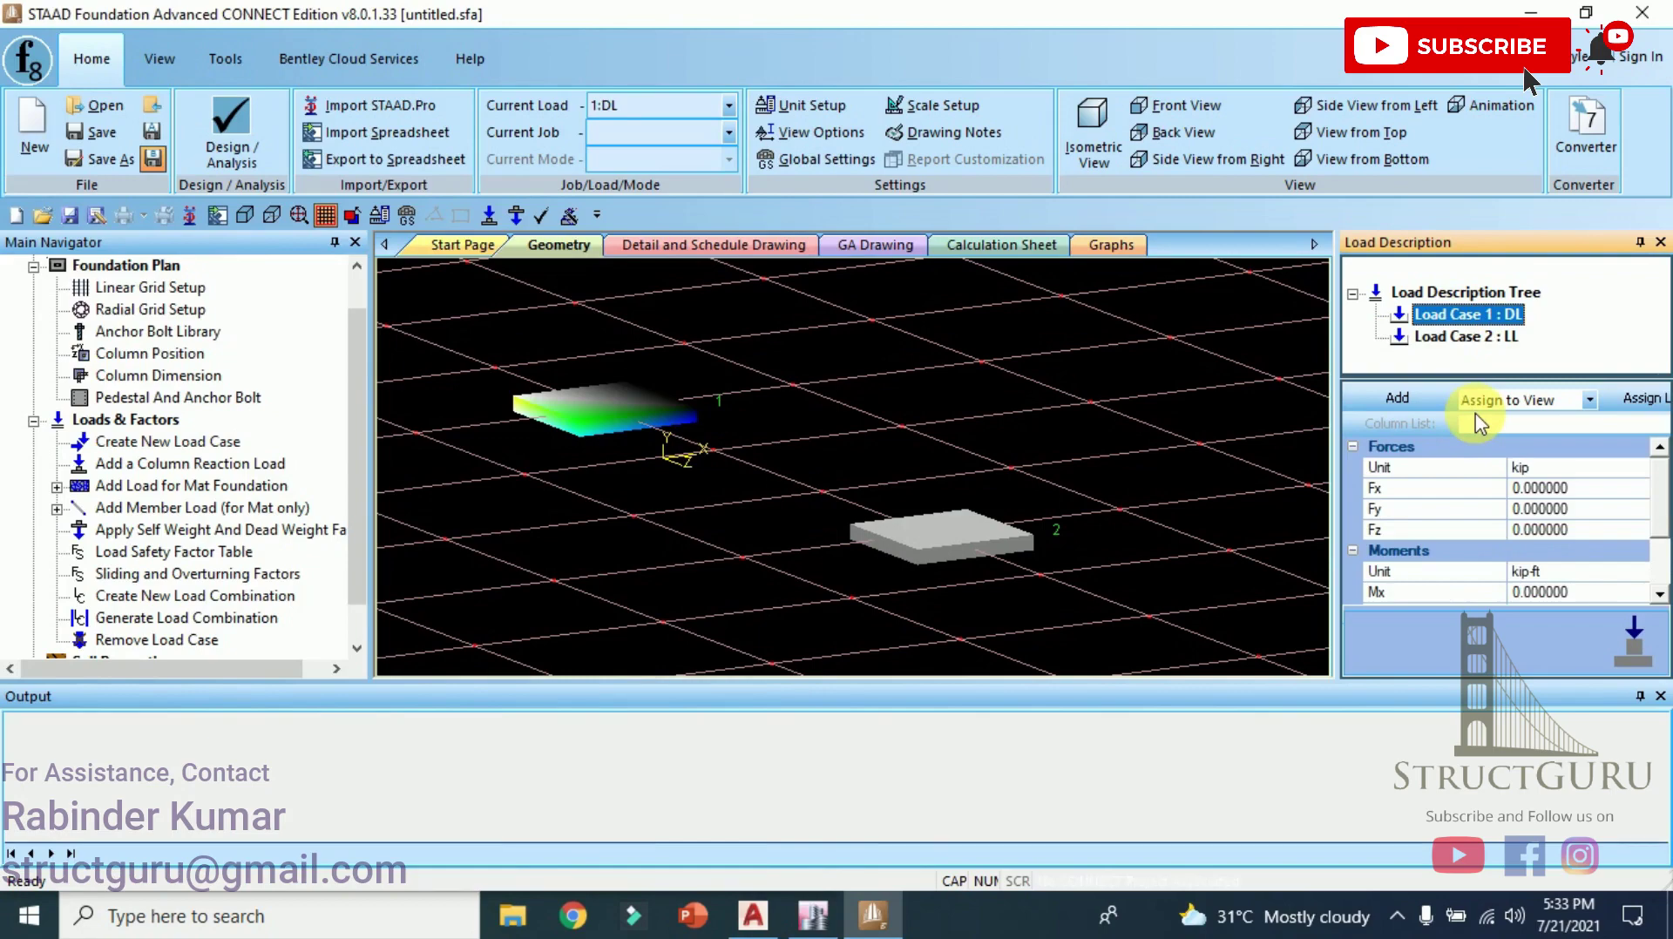
key("super+Right")
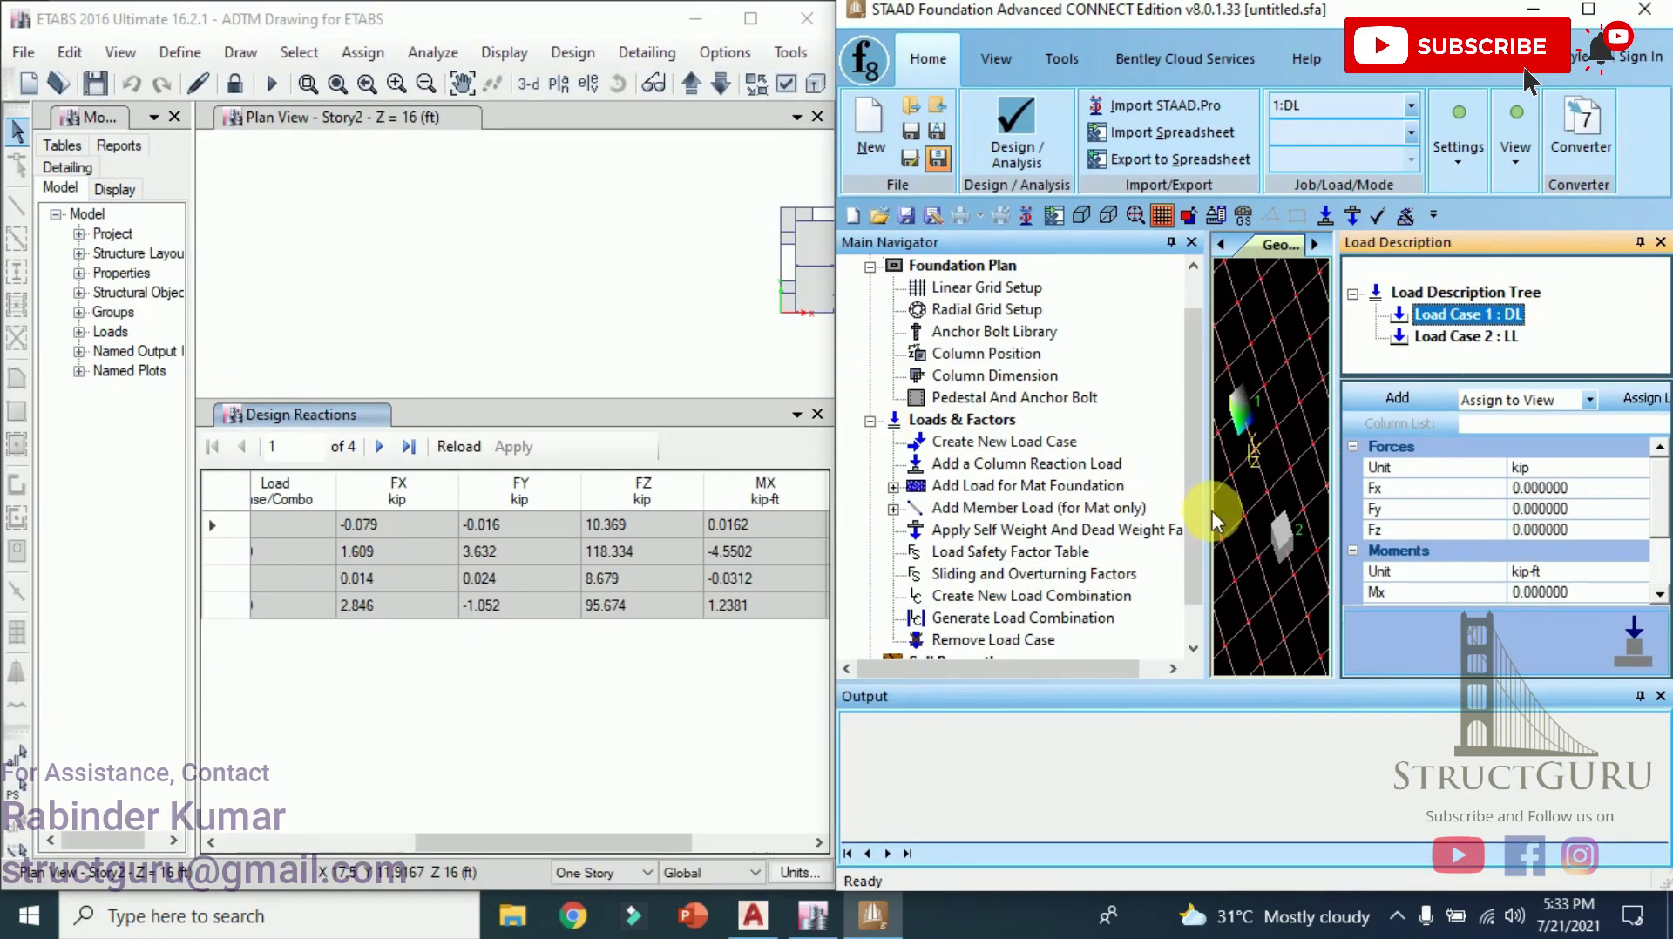
left_click_drag(1211, 511, 1086, 511)
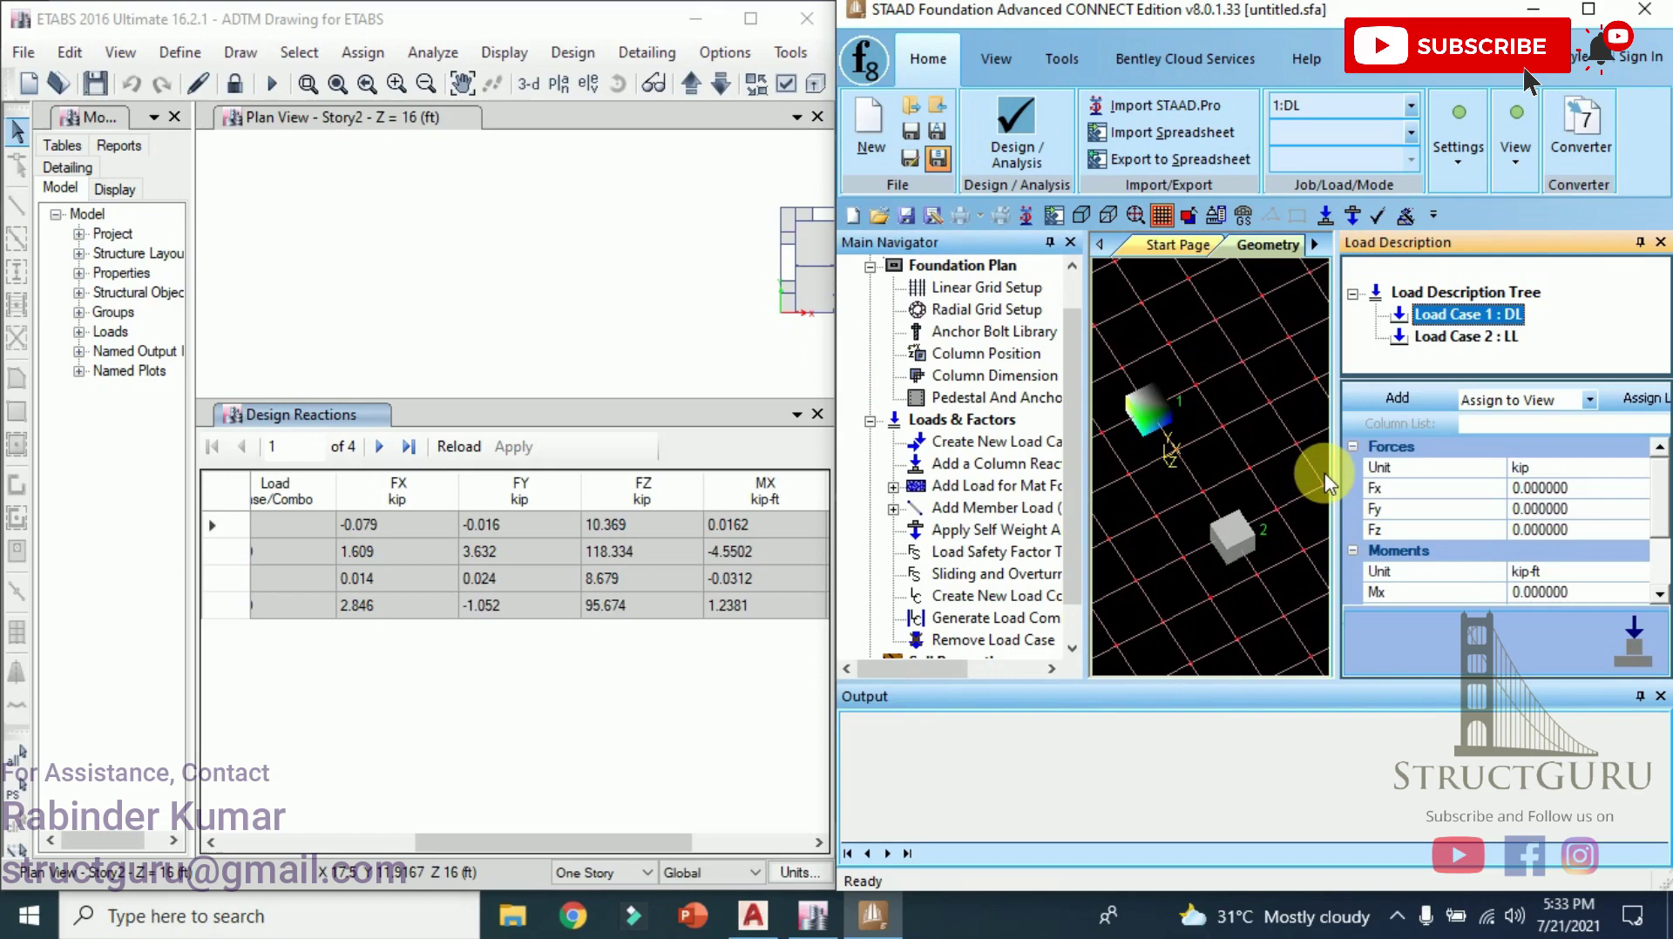
left_click_drag(1333, 474, 1238, 477)
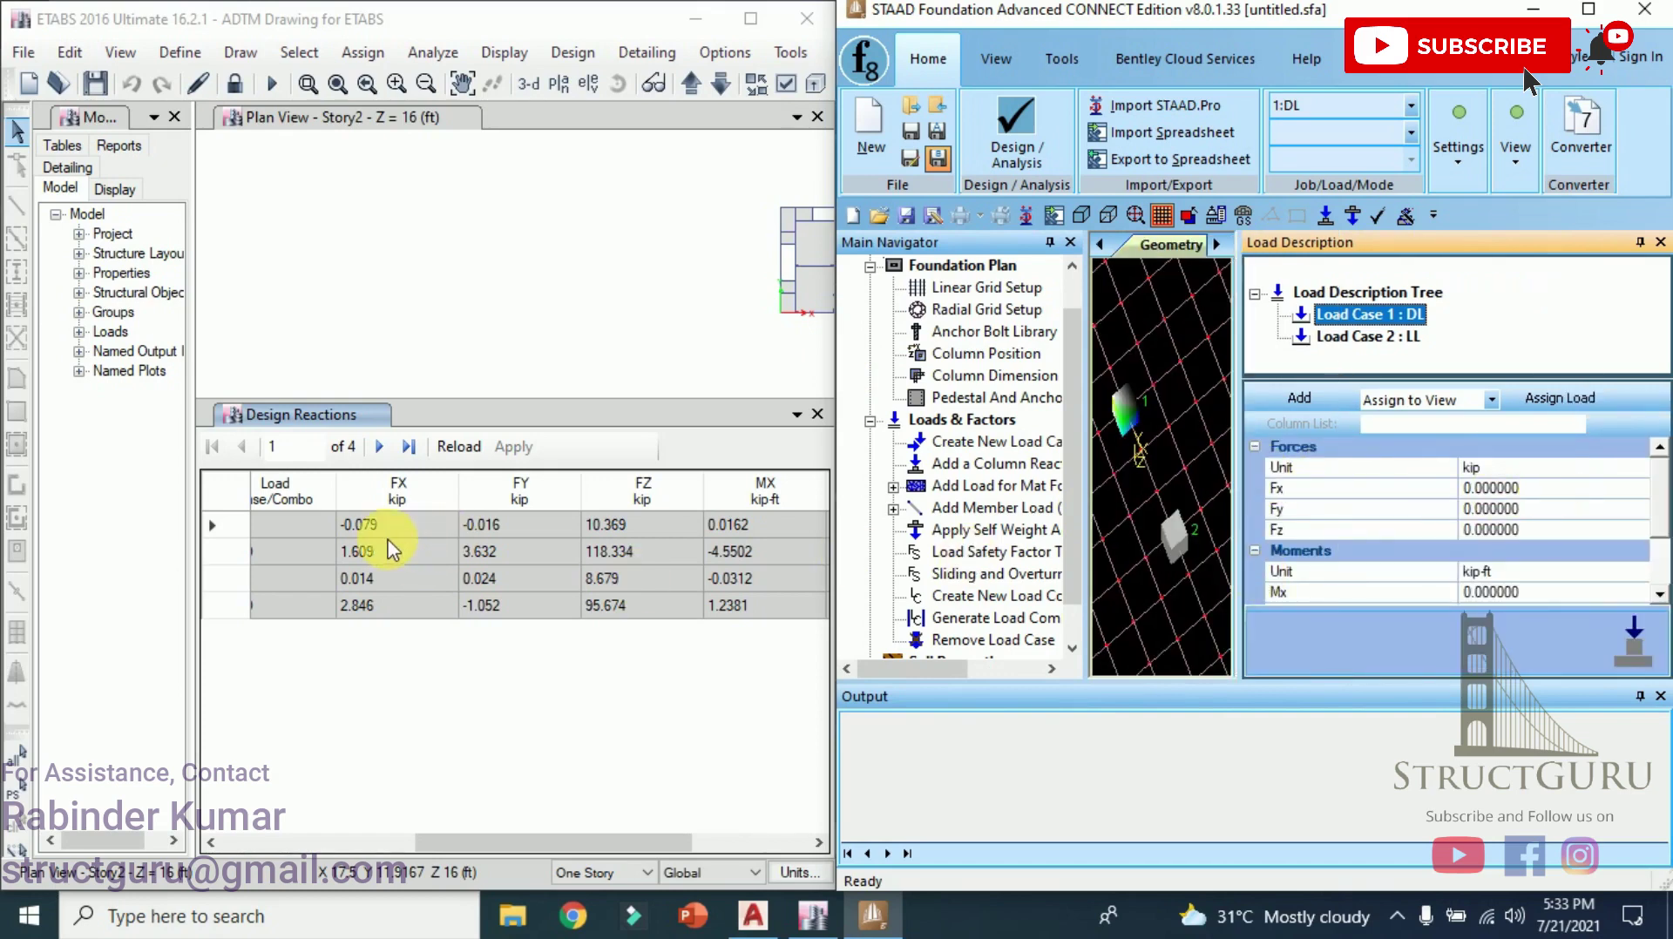
left_click_drag(537, 840, 459, 840)
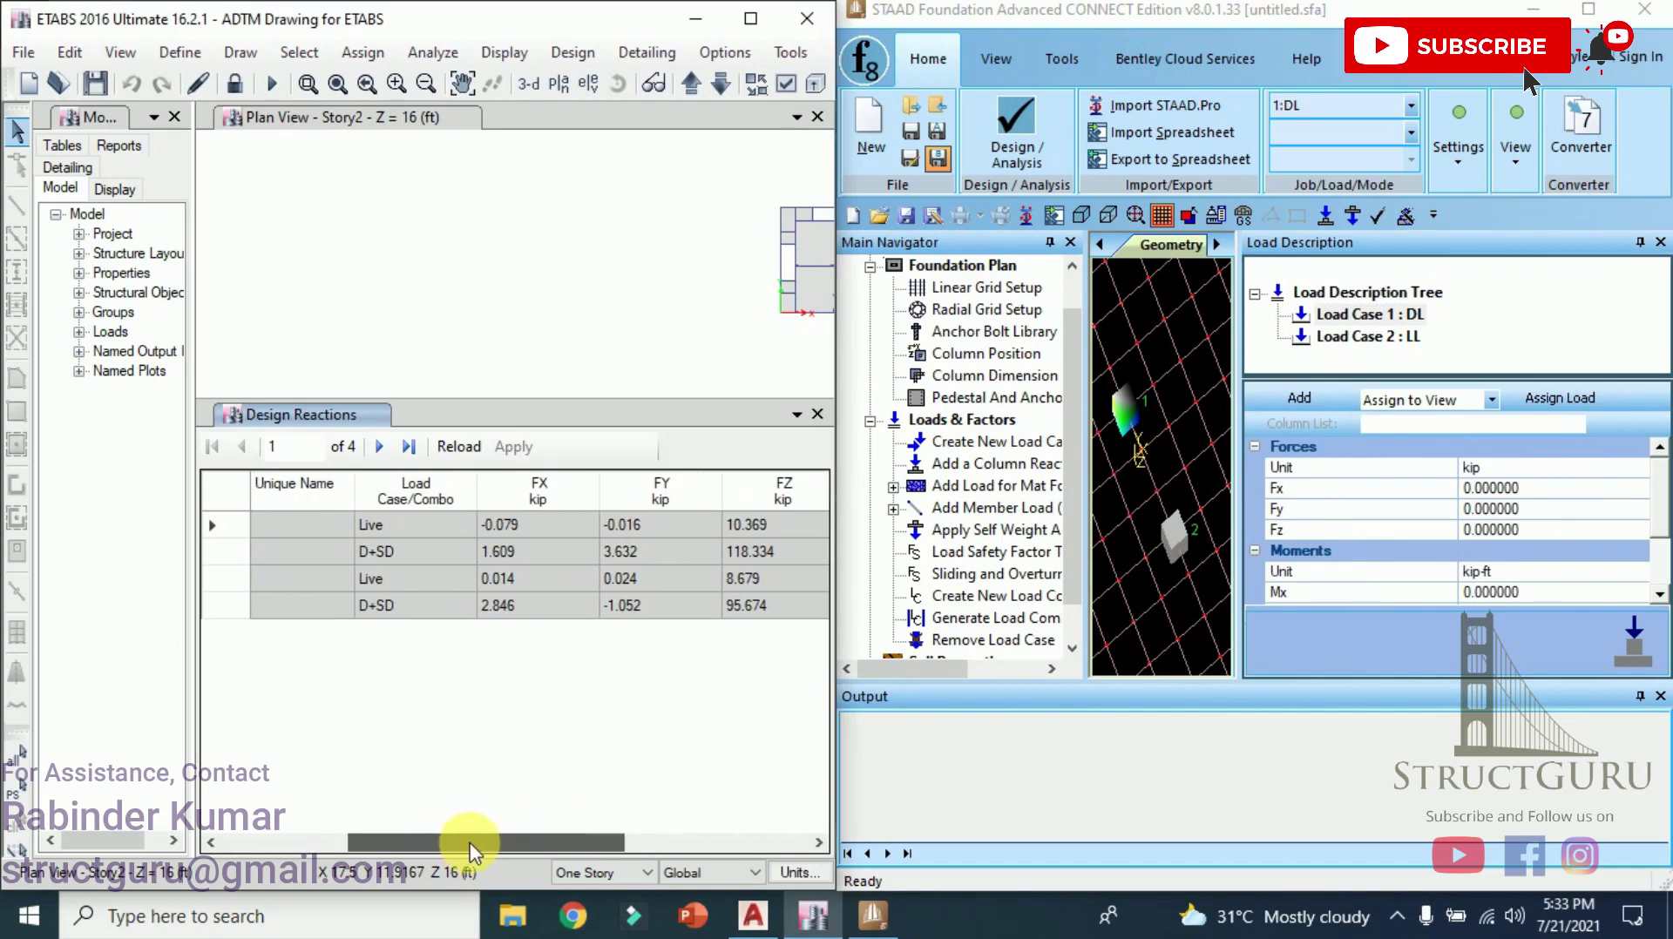
Copy the D+SD values into the grid: Fx 1.609 and Fz 3.632.
right_click(540, 551)
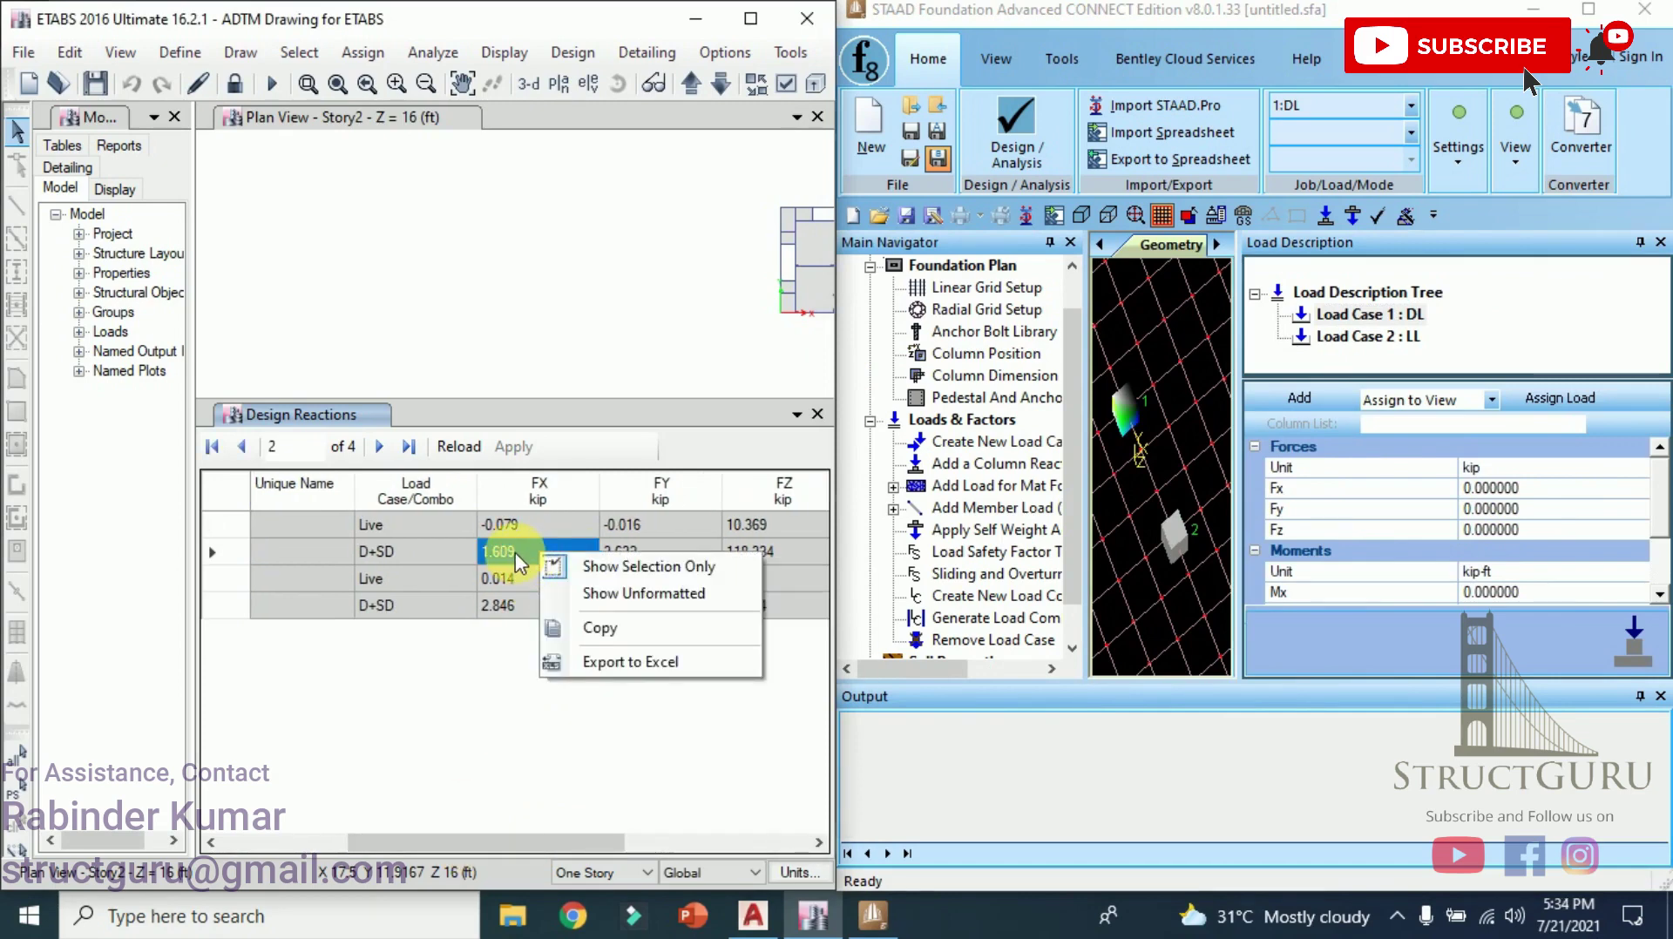
left_click(600, 629)
left_click(1518, 490)
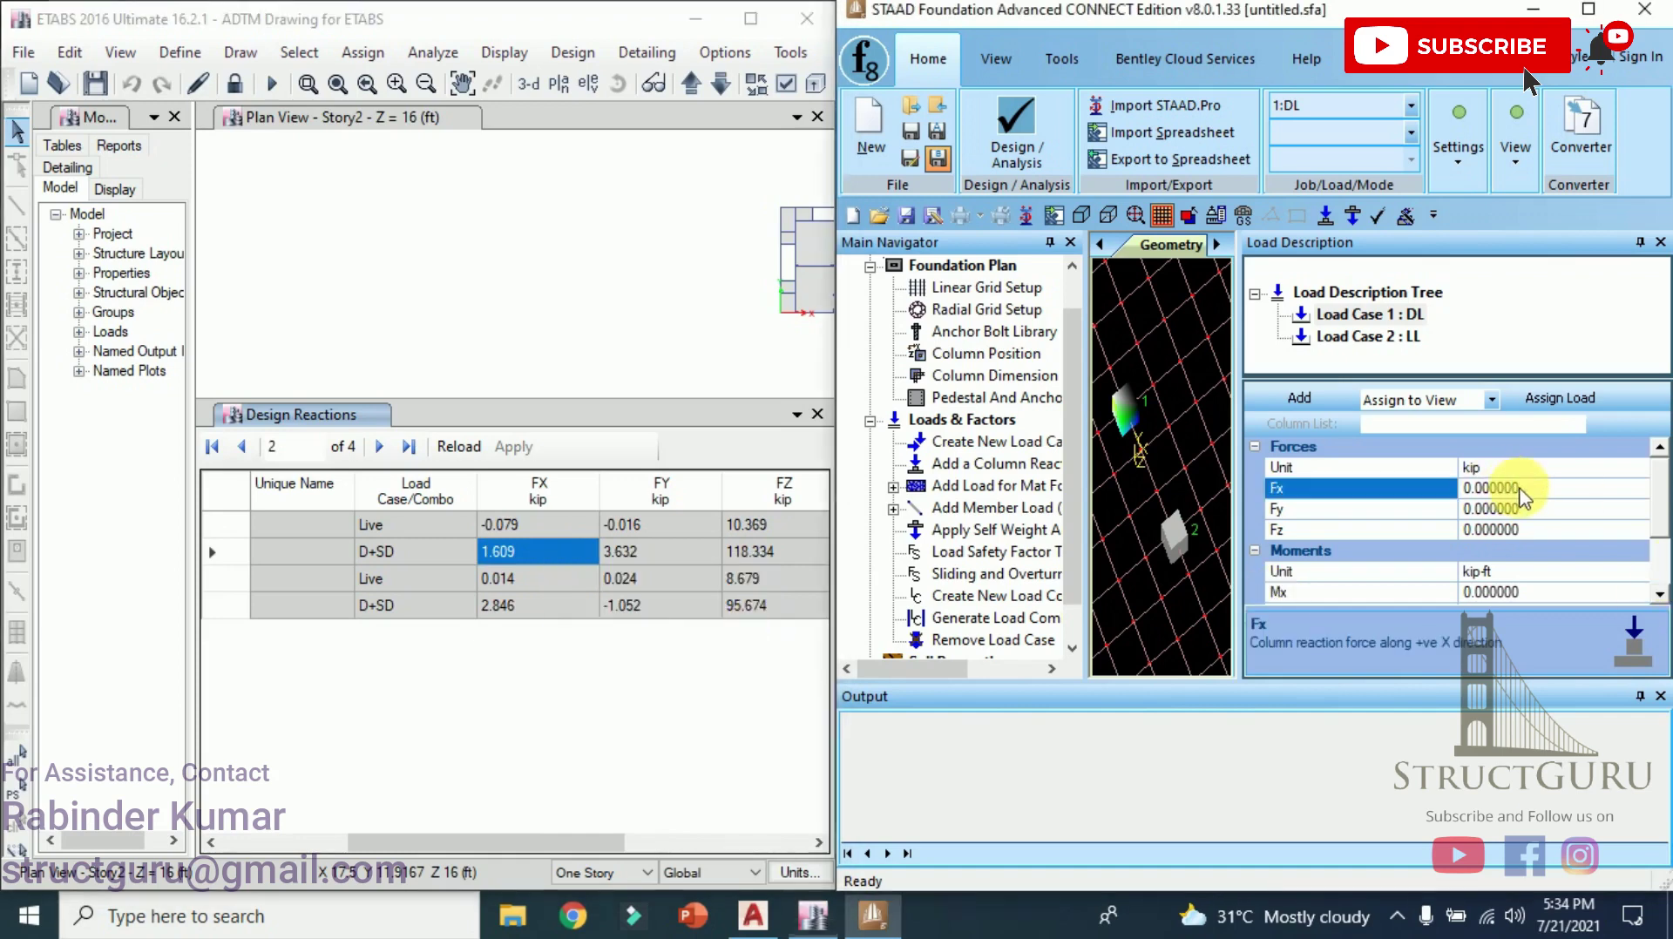
left_click(1521, 489)
right_click(1491, 492)
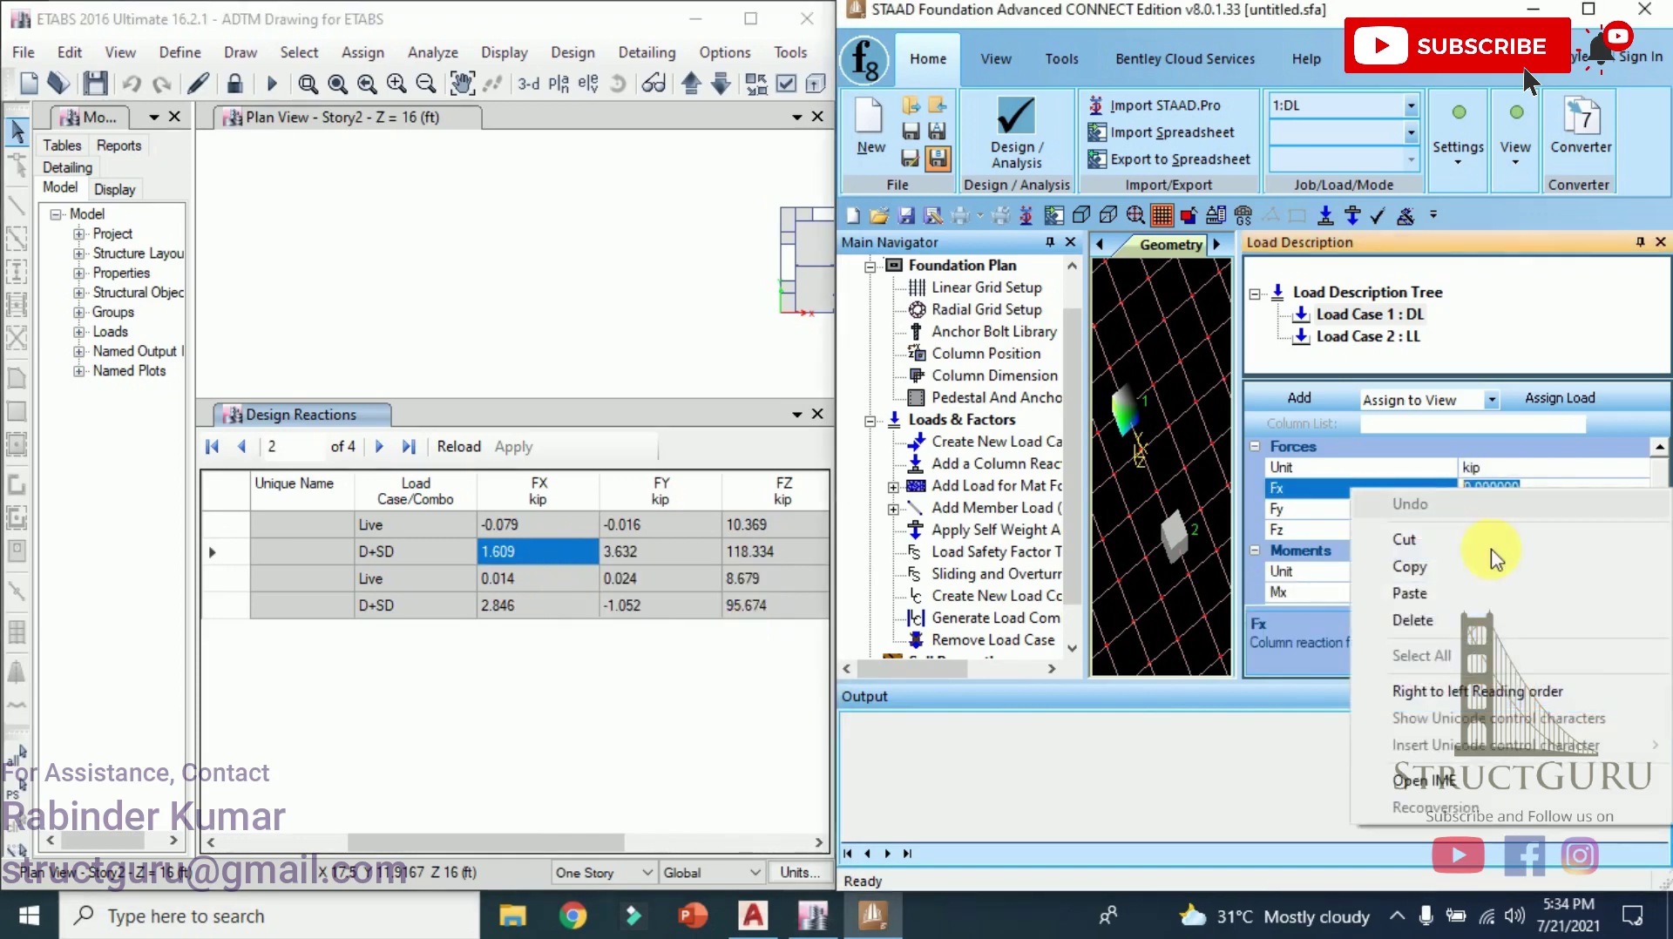
left_click(1442, 595)
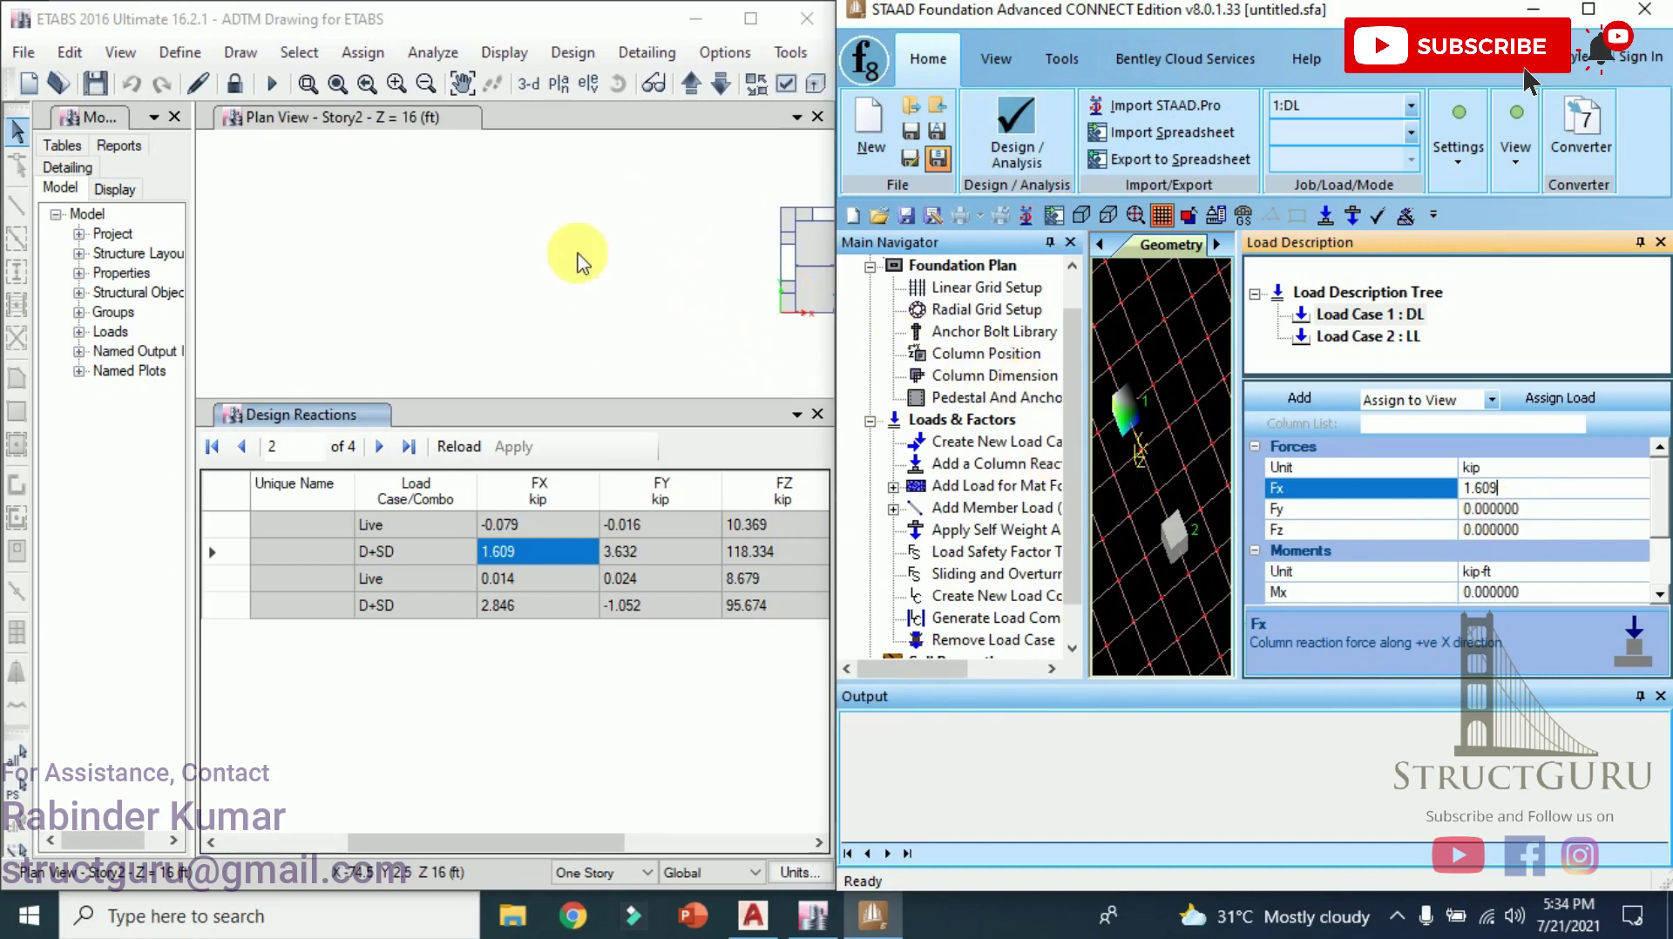
left_click(667, 542)
right_click(667, 544)
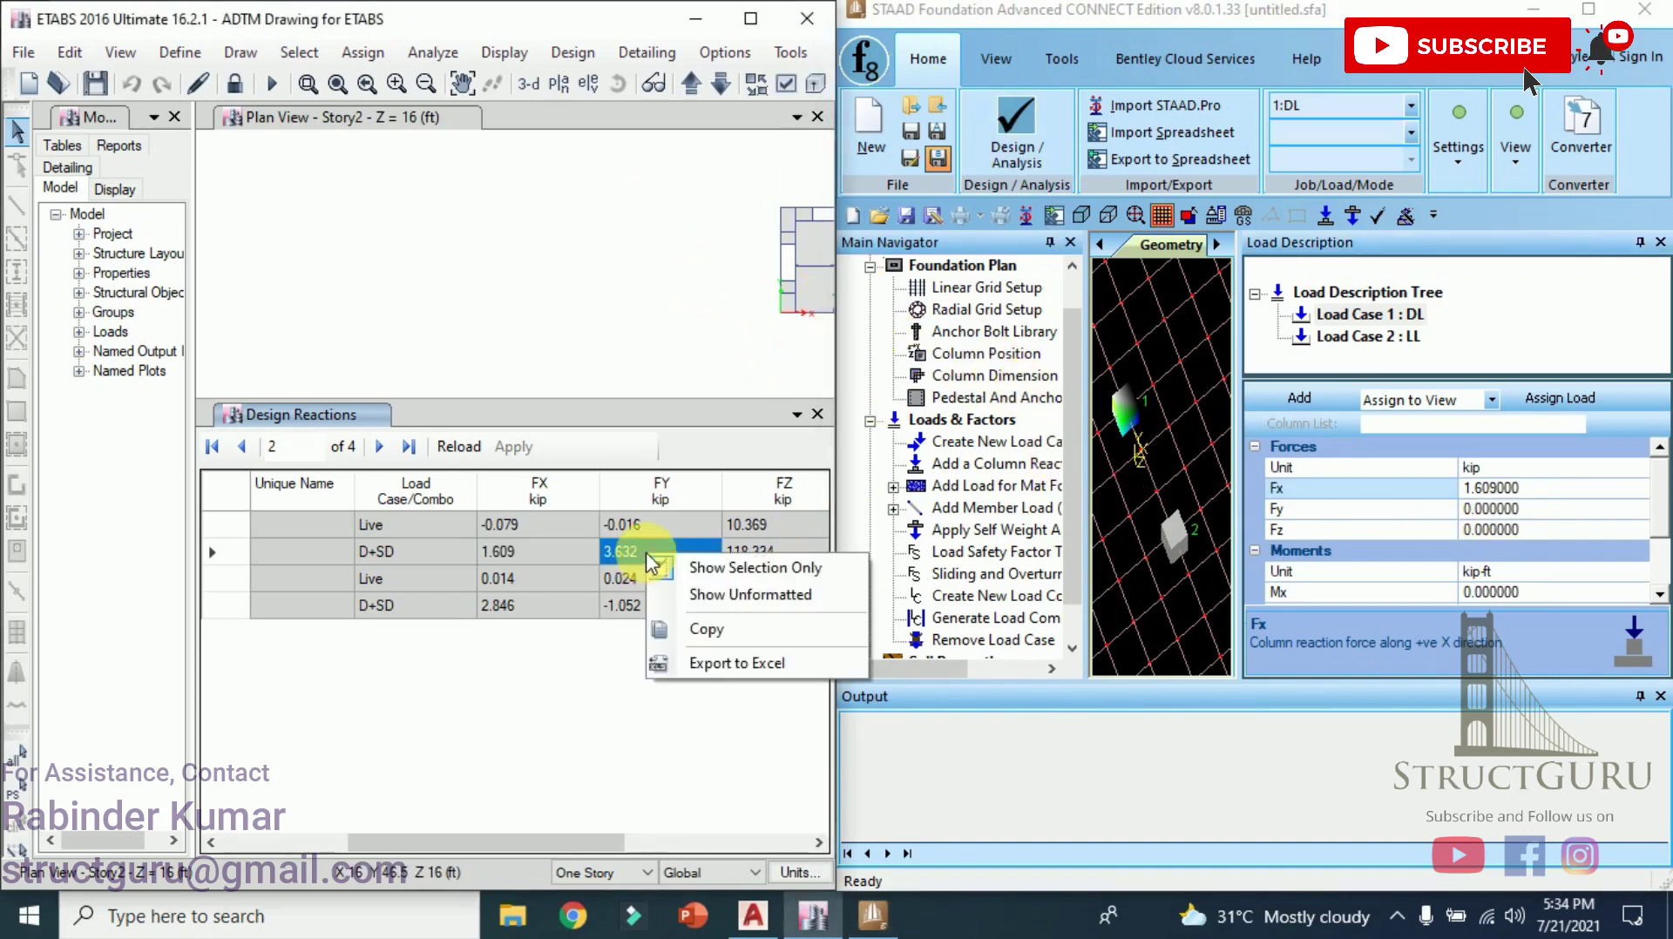
left_click(715, 639)
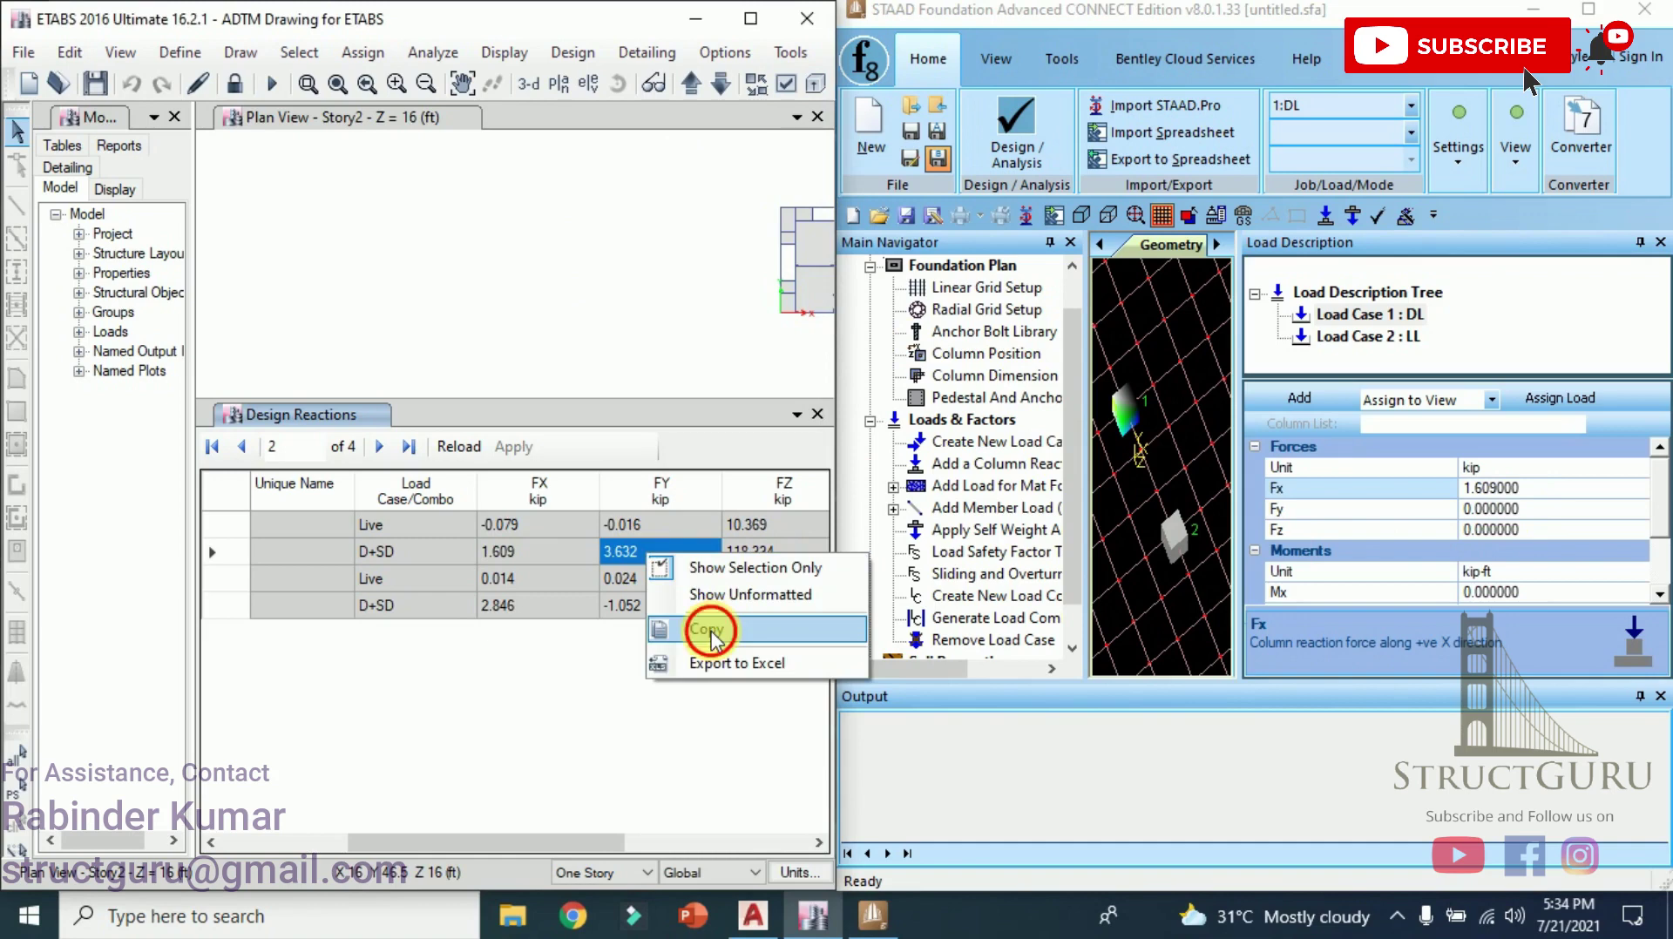
left_click(1495, 531)
right_click(1484, 533)
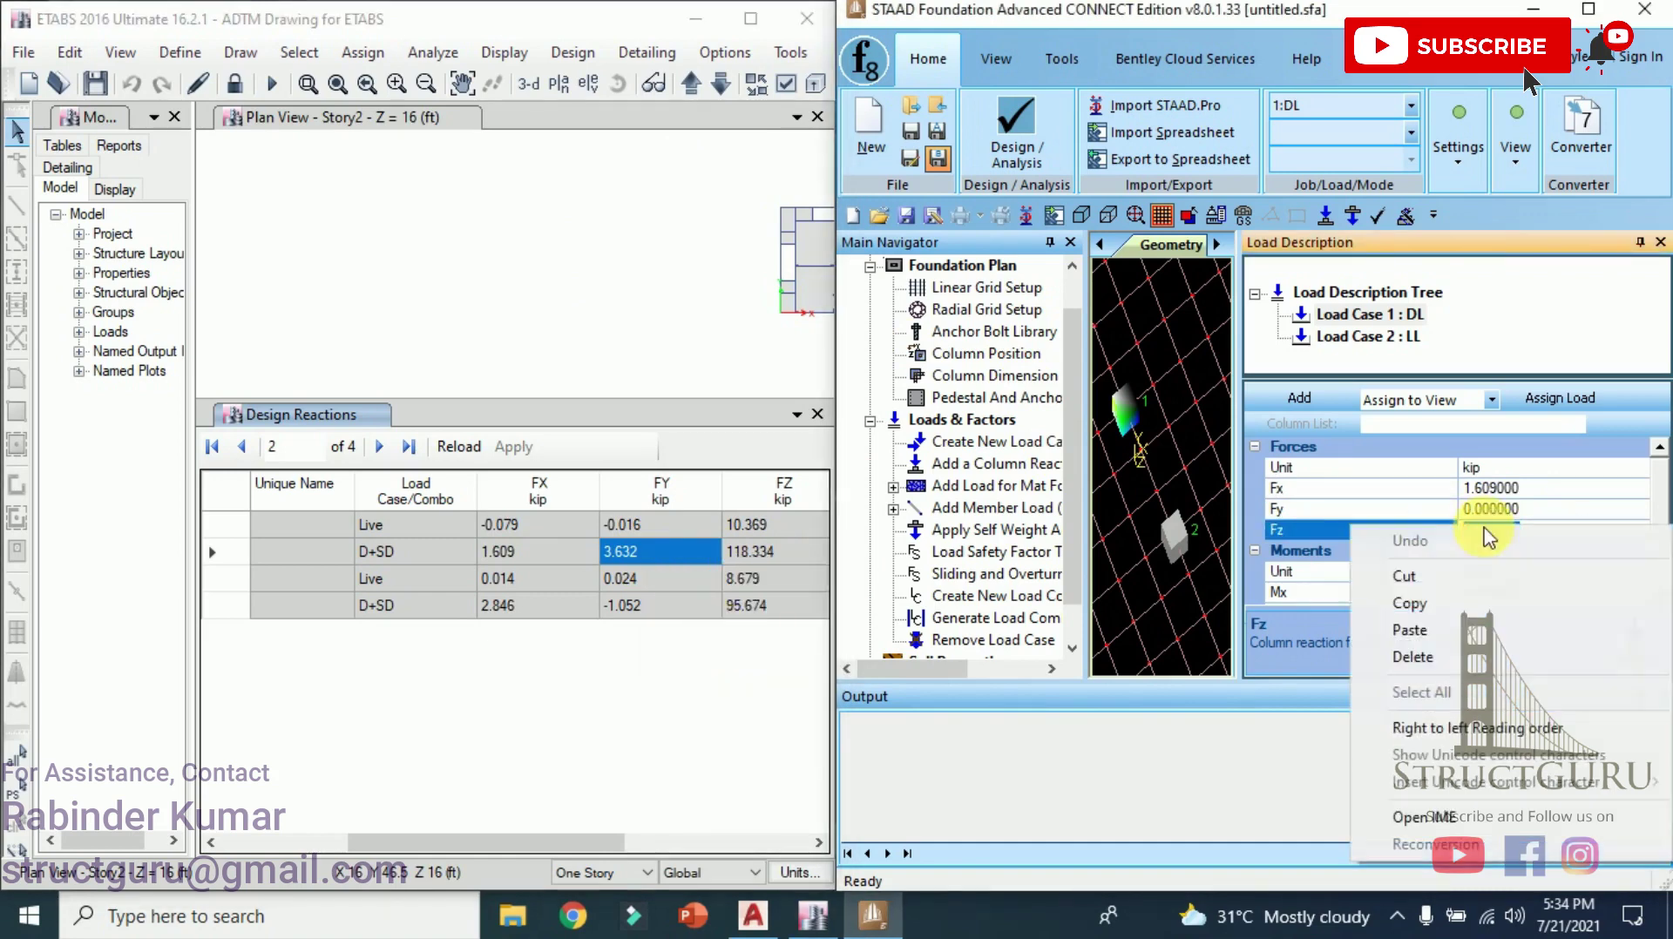
left_click(1411, 629)
Enter Fy as -118.334, negating the D+SD FZ reaction.
left_click(780, 528)
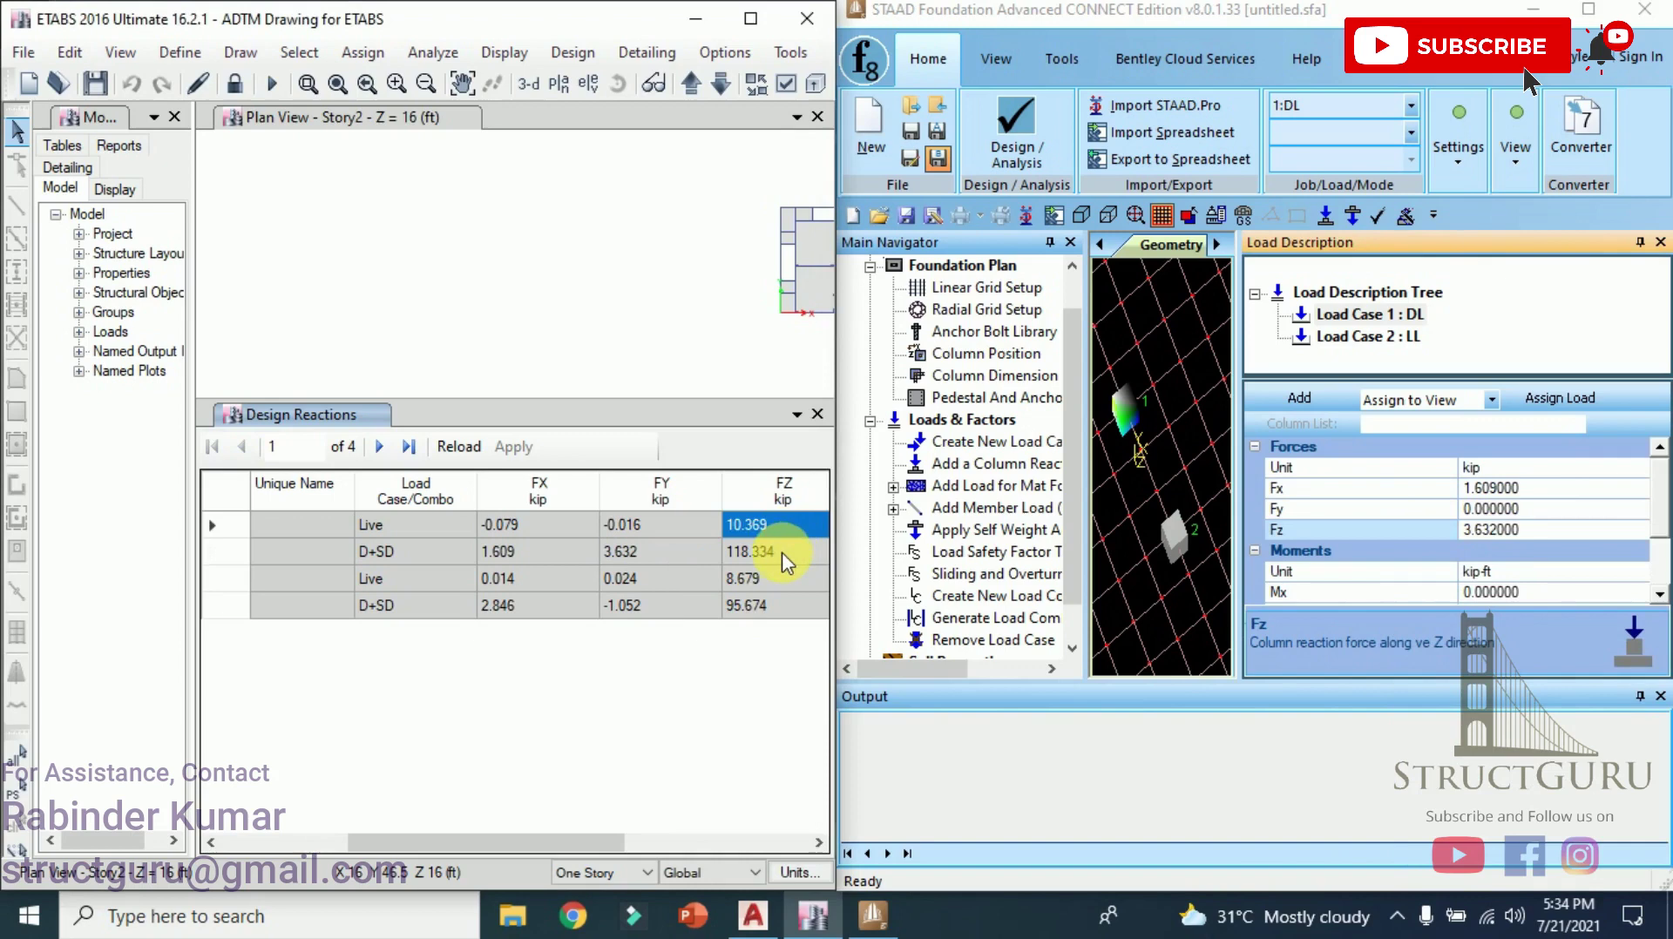
left_click(780, 553)
right_click(784, 555)
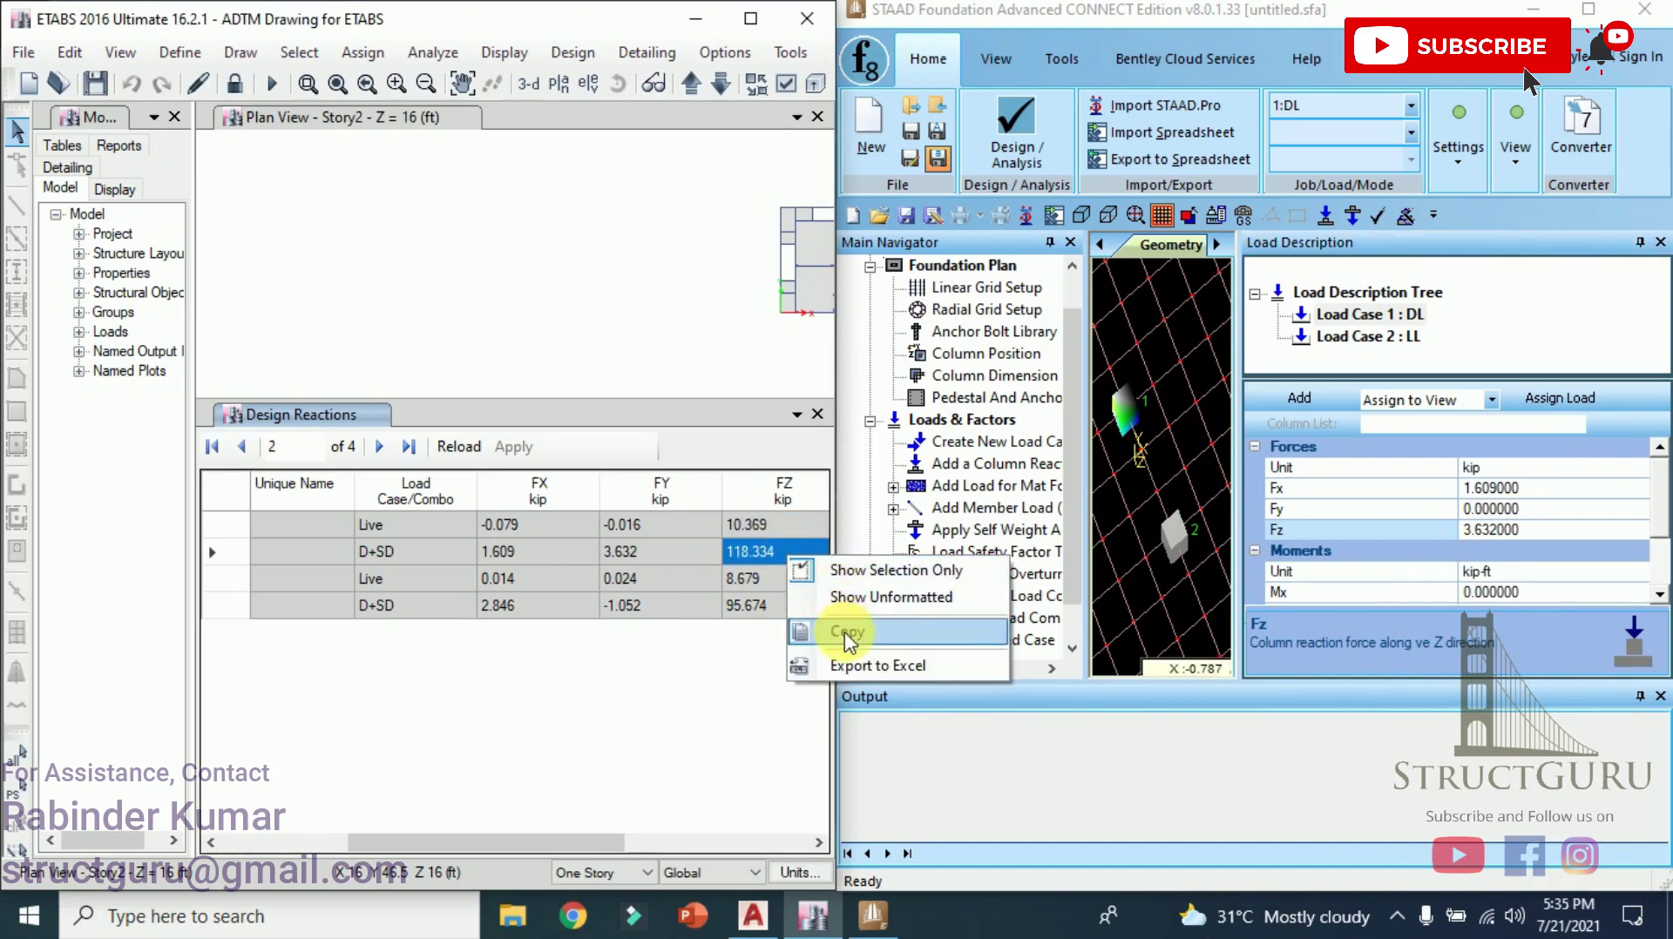
left_click(845, 639)
left_click(1470, 510)
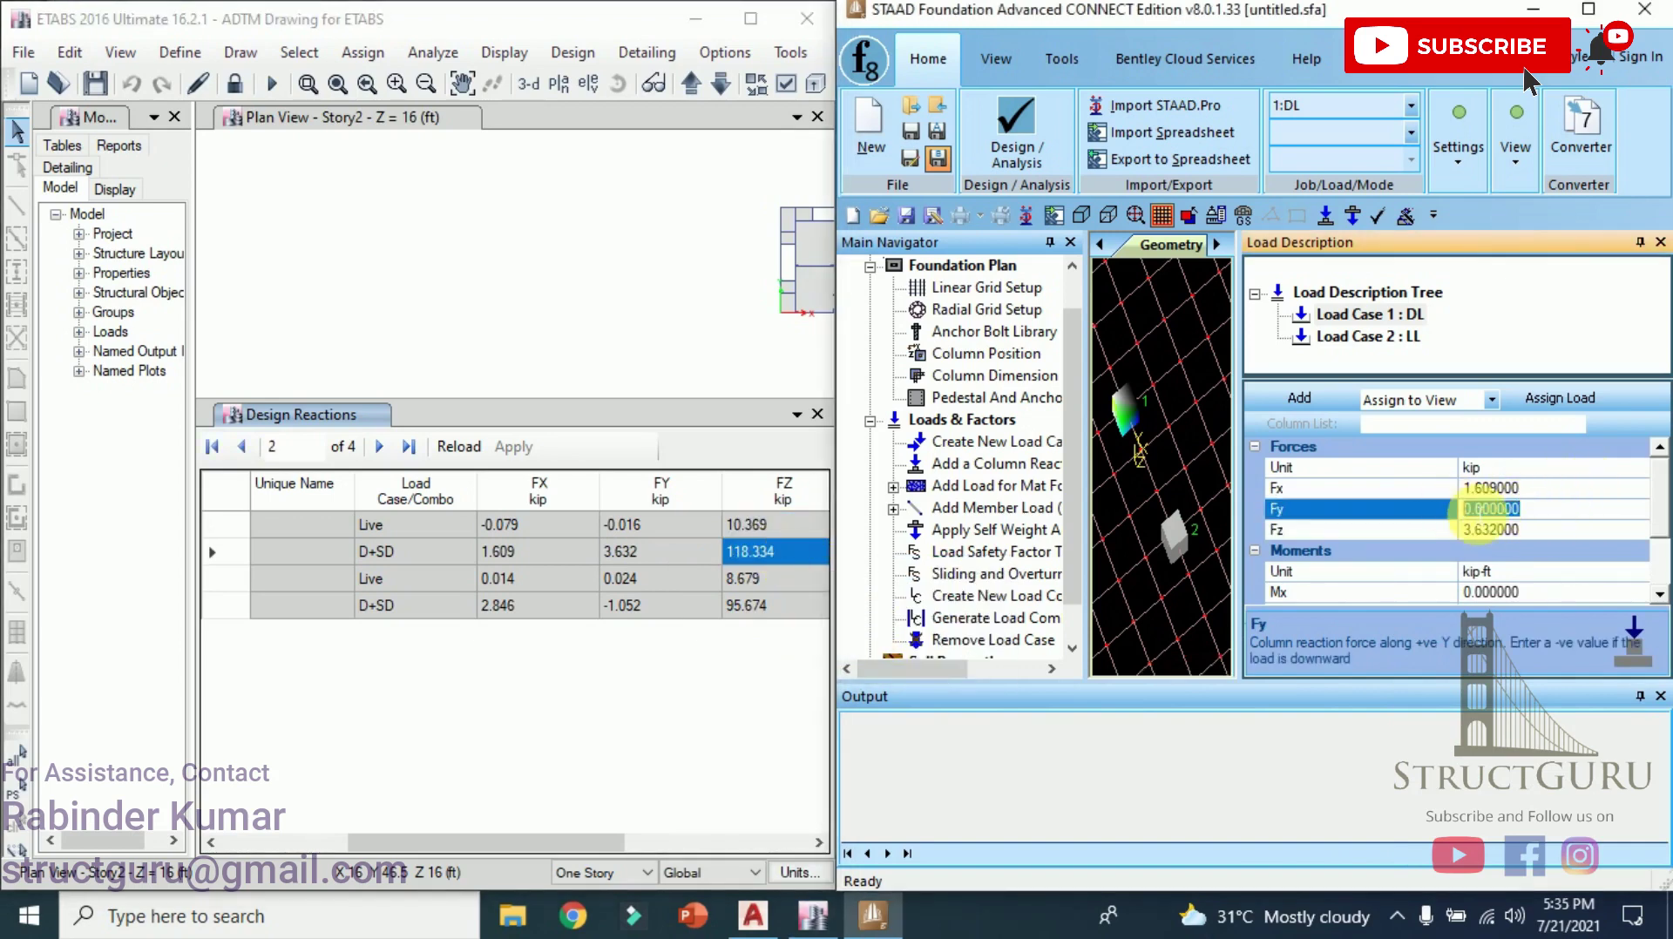
right_click(1473, 512)
left_click(1438, 614)
type("-118.334")
left_click(1477, 530)
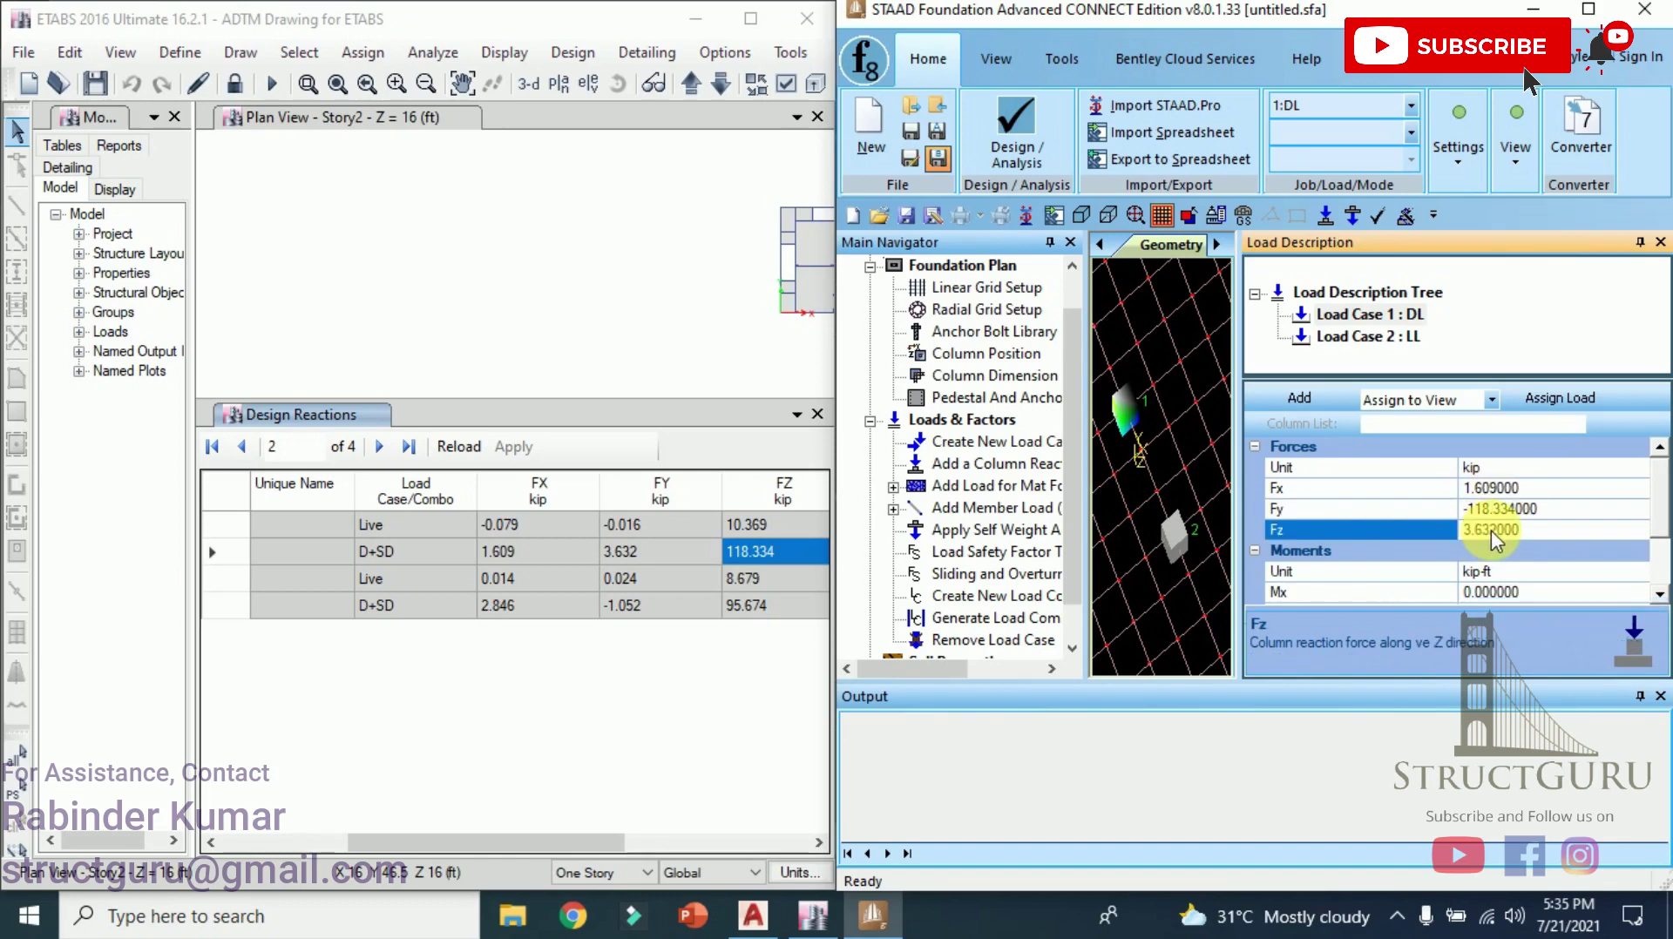
Paste Mx -4.5502 and My -0.4084, then add the column reaction.
left_click_drag(553, 843, 747, 871)
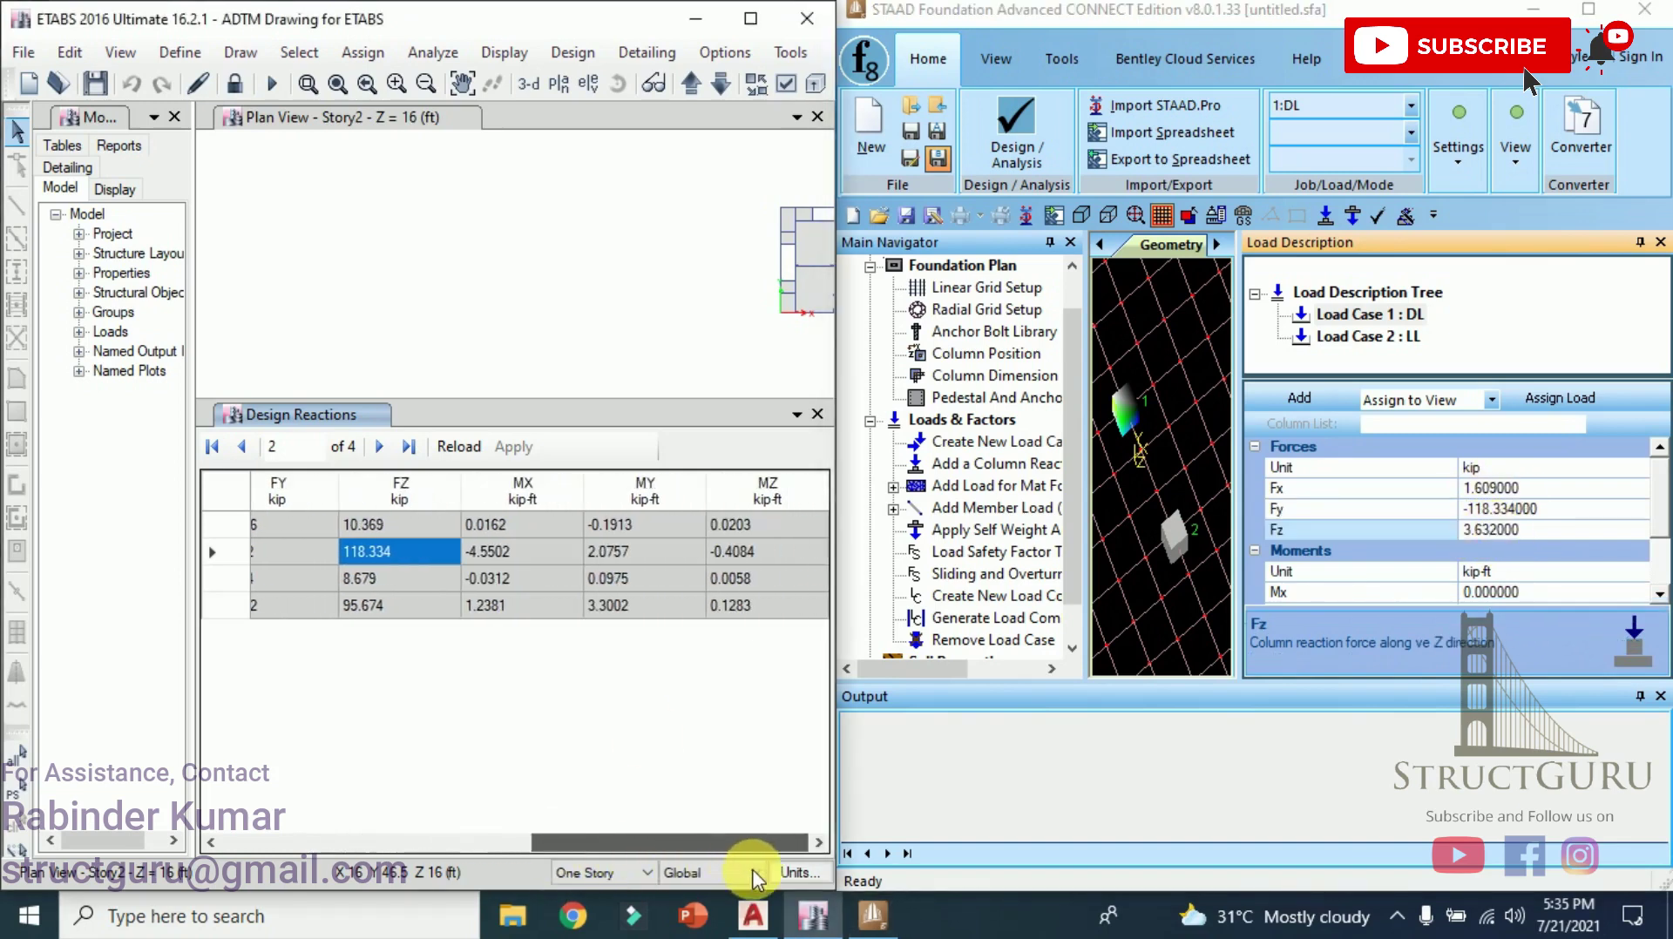
left_click_drag(1660, 528, 1661, 566)
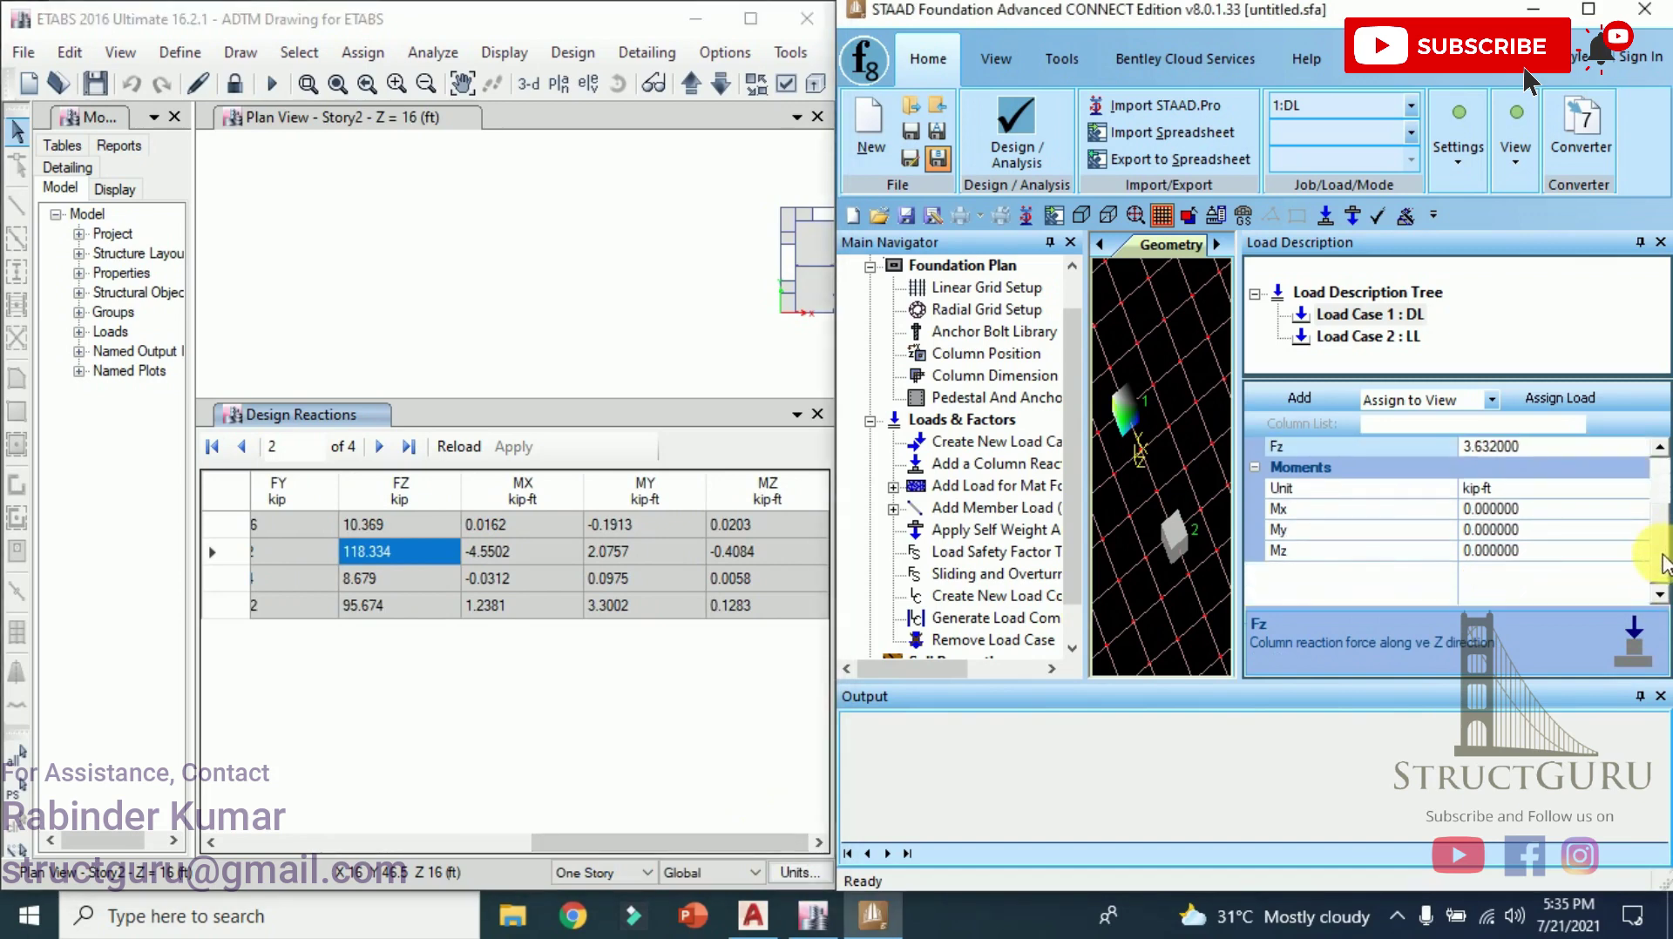
left_click(523, 552)
key("ctrl+c")
left_click(1560, 509)
key("ctrl+v")
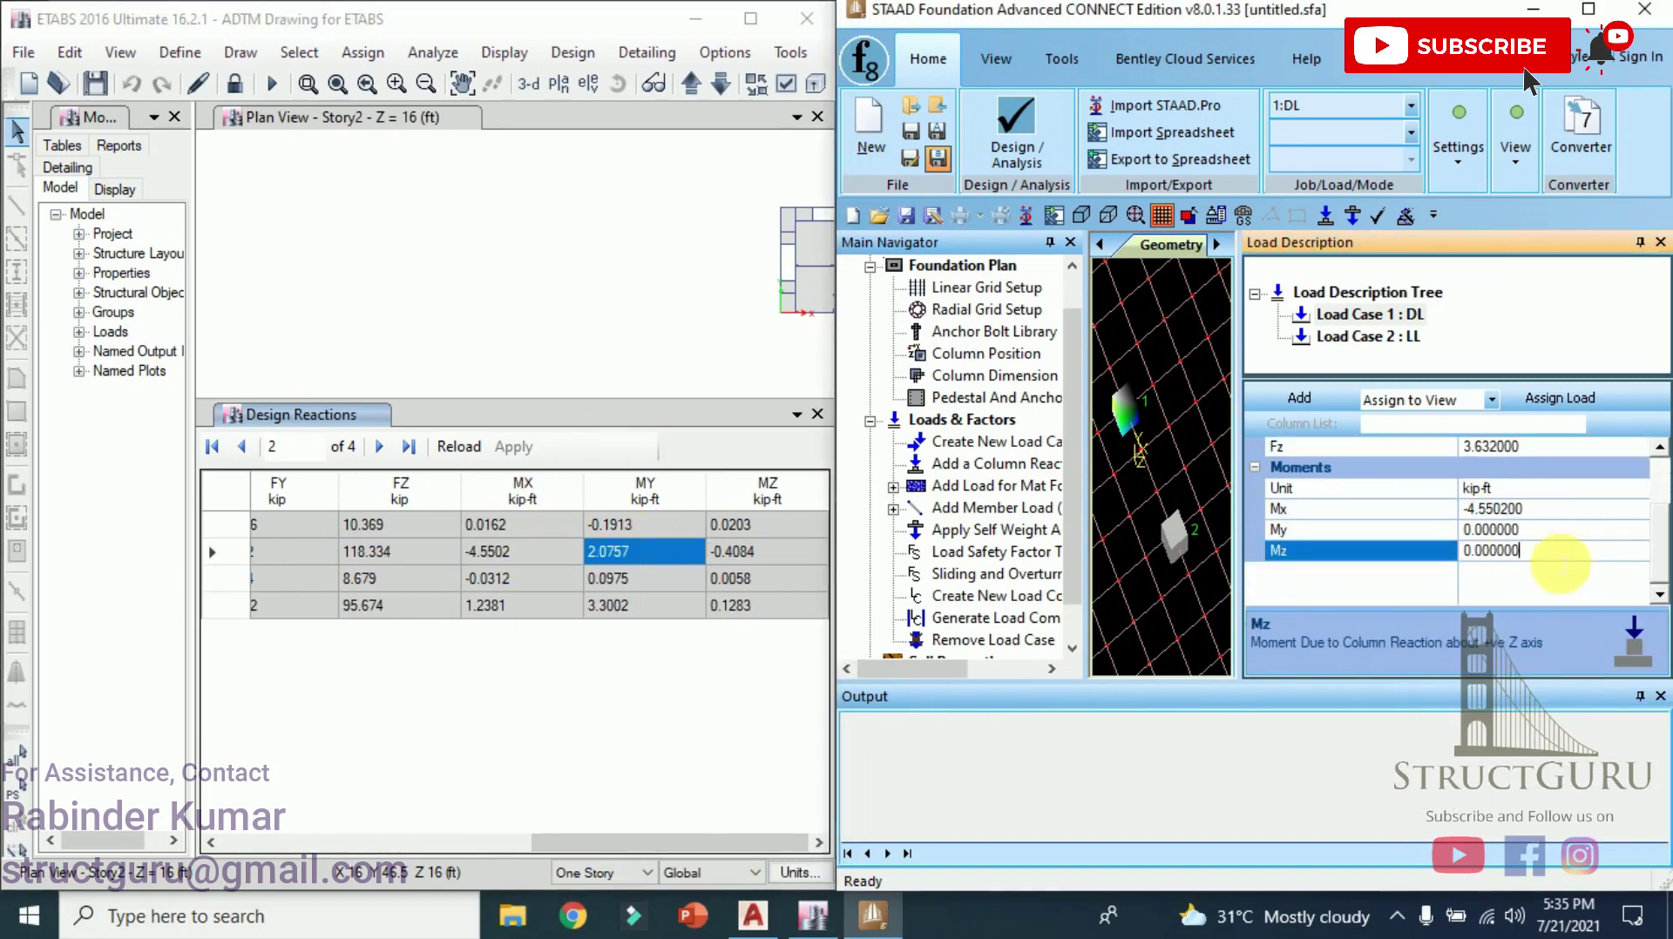
left_click(765, 551)
key("ctrl+c")
left_click(1492, 530)
right_click(1493, 539)
left_click(1409, 640)
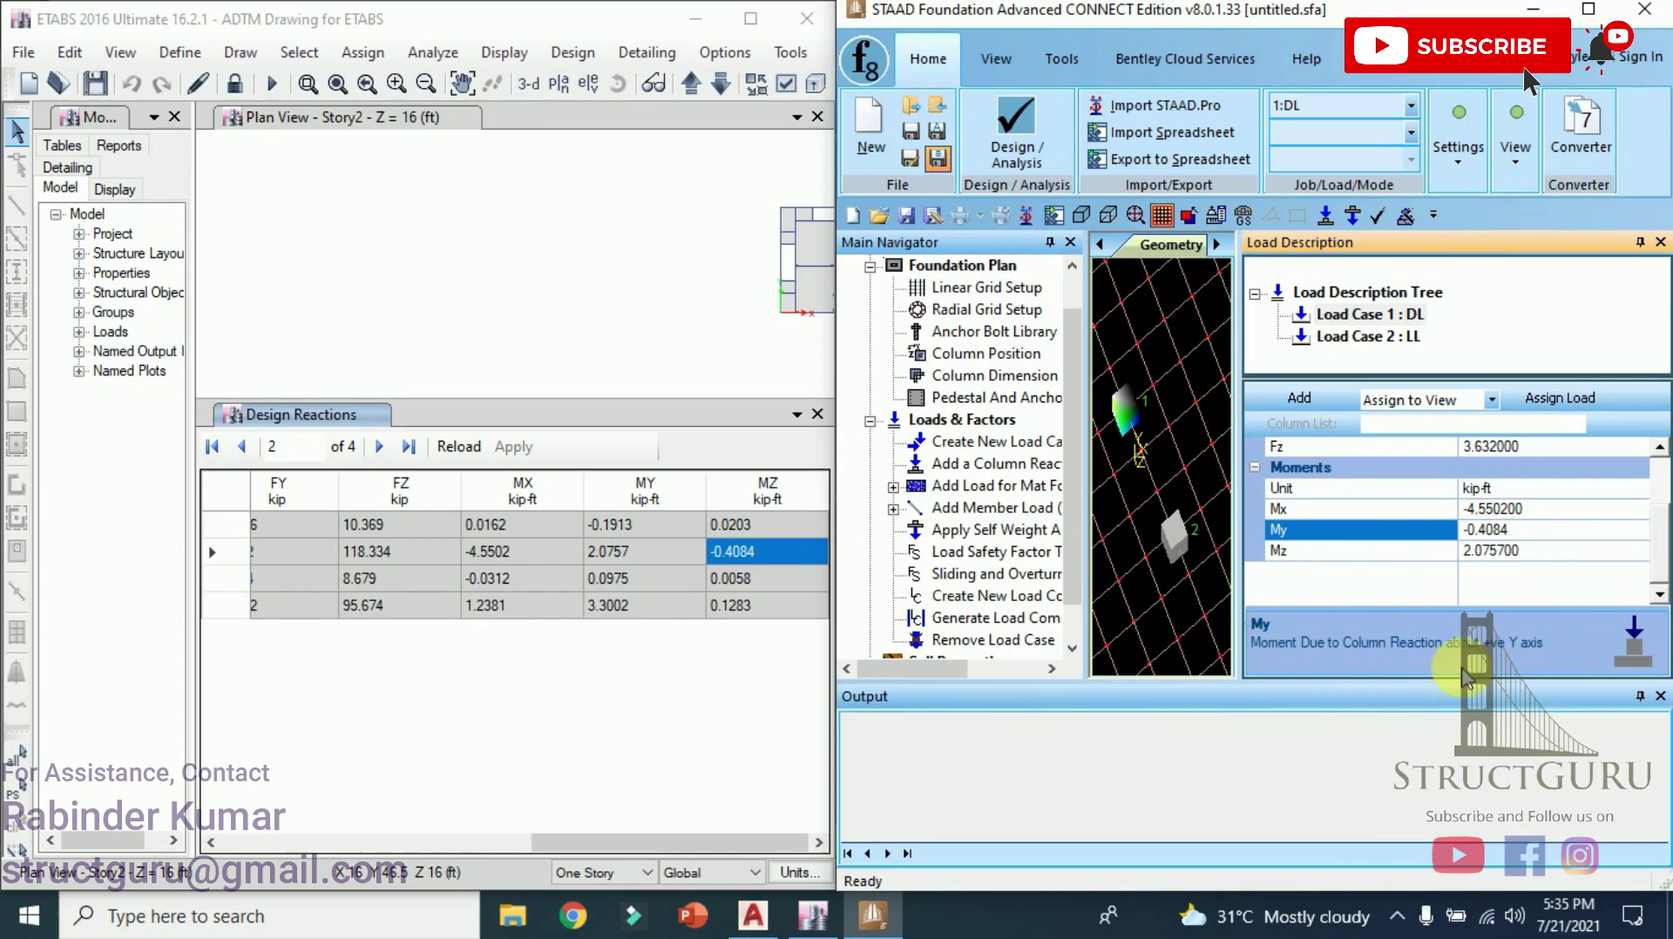
left_click(1299, 398)
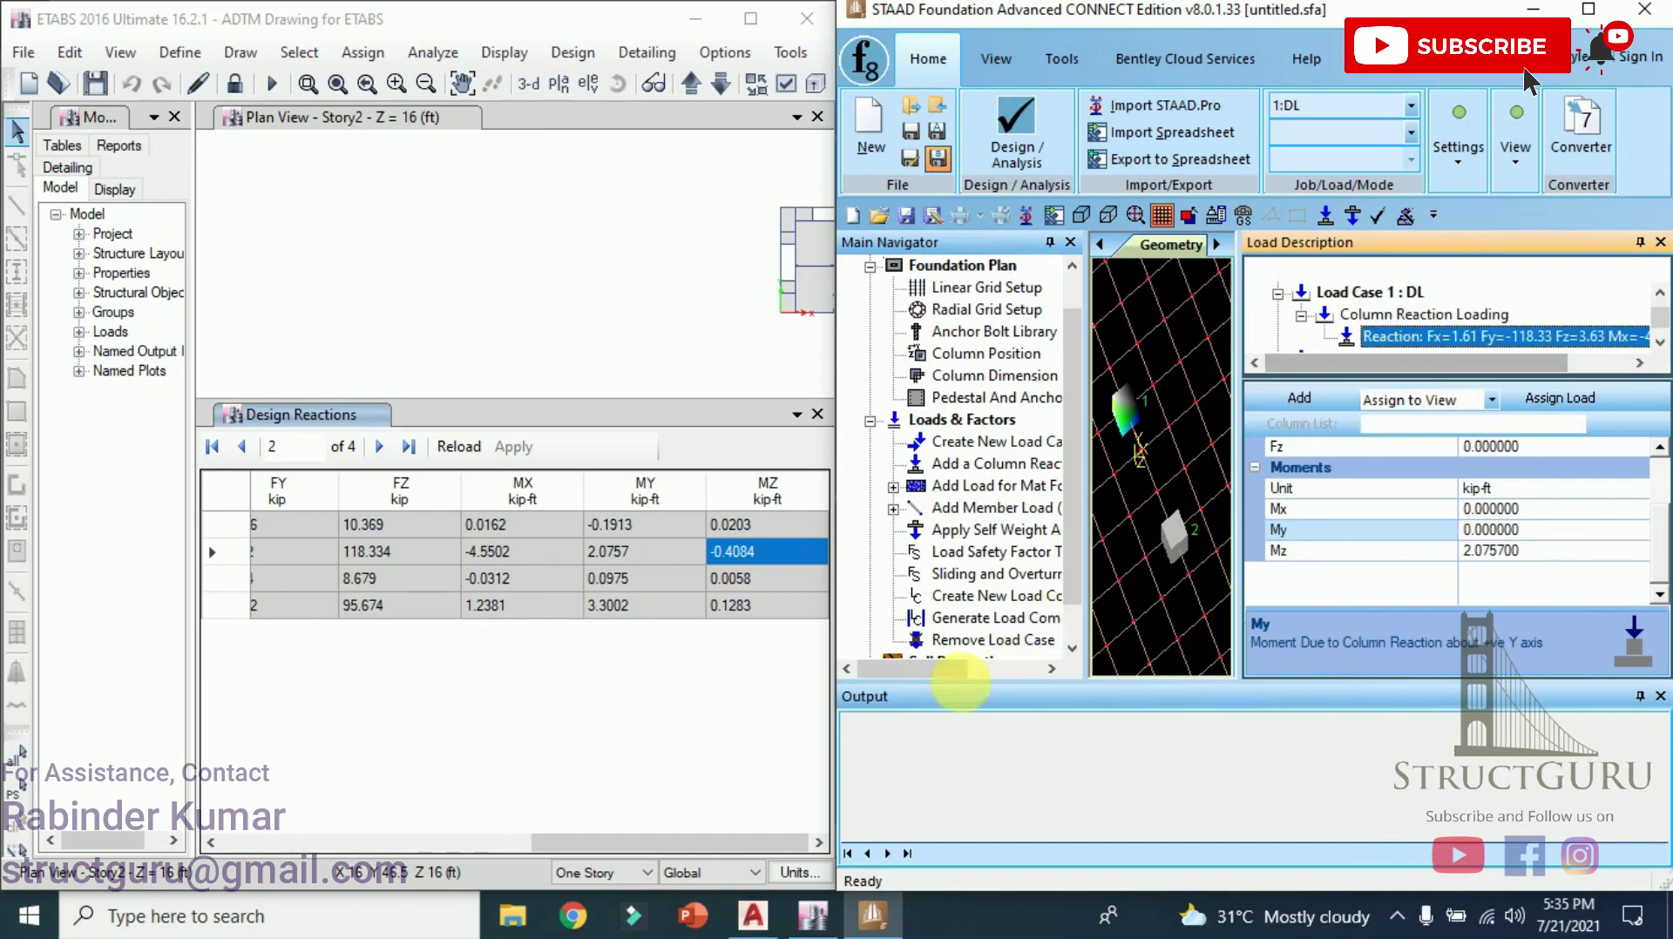
Add the second joint's D+SD reaction (Fx 2.85, Fy -95.67, Fz -1.05), then select Load Case 2 : LL.
left_click_drag(707, 842, 334, 834)
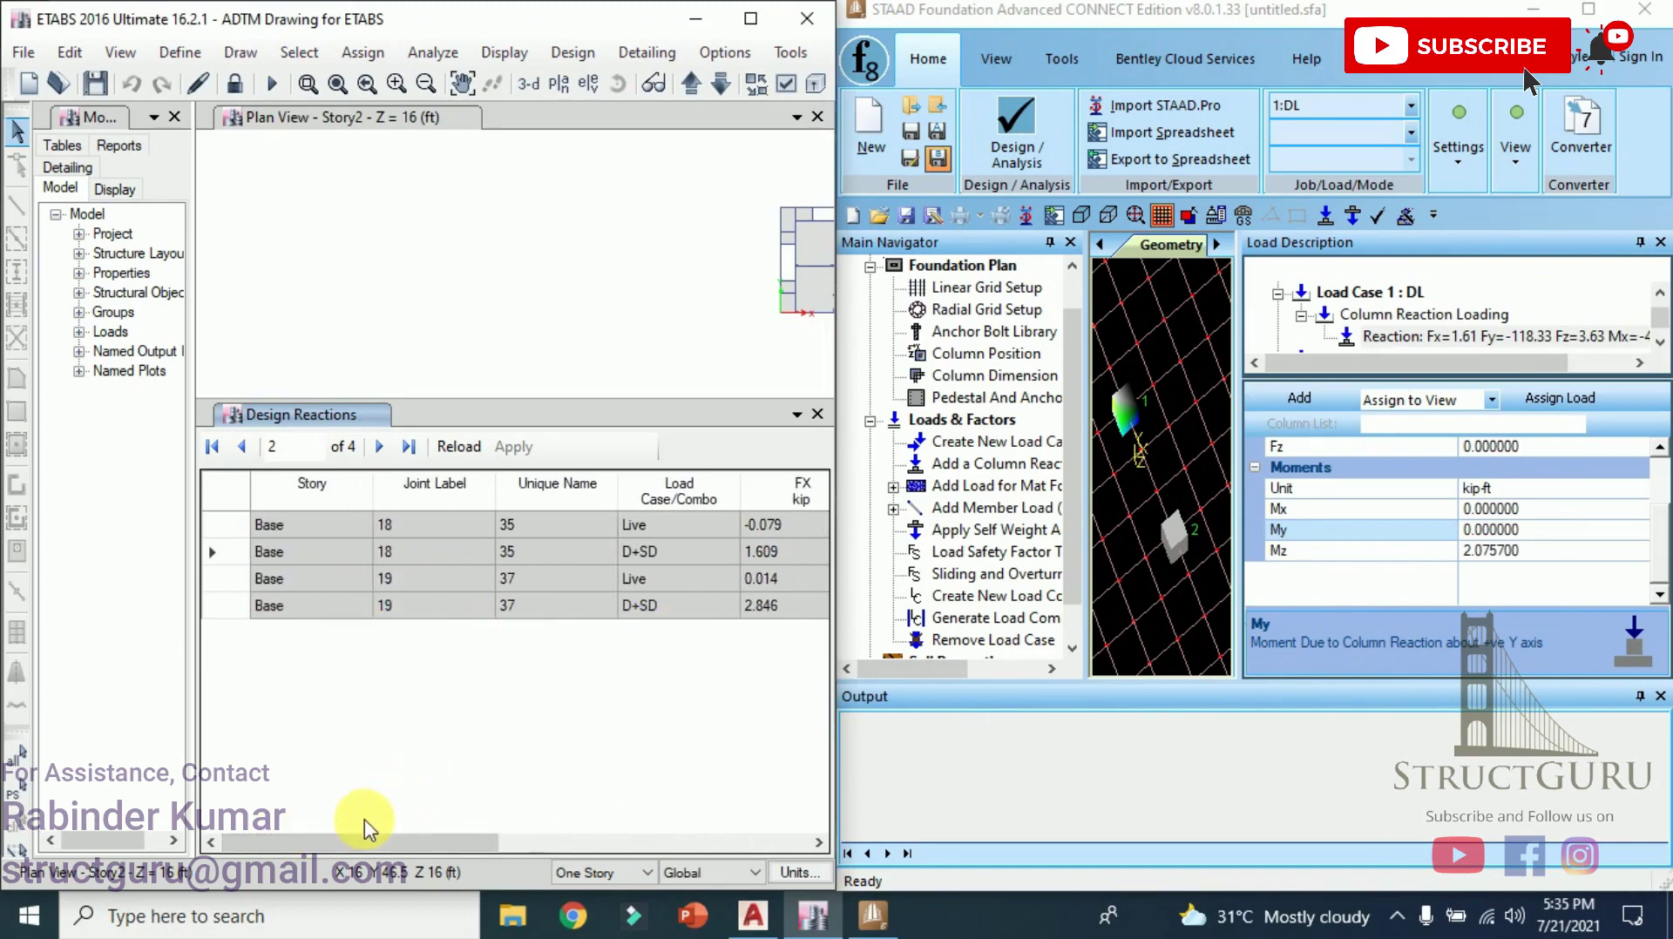
left_click_drag(362, 839, 488, 867)
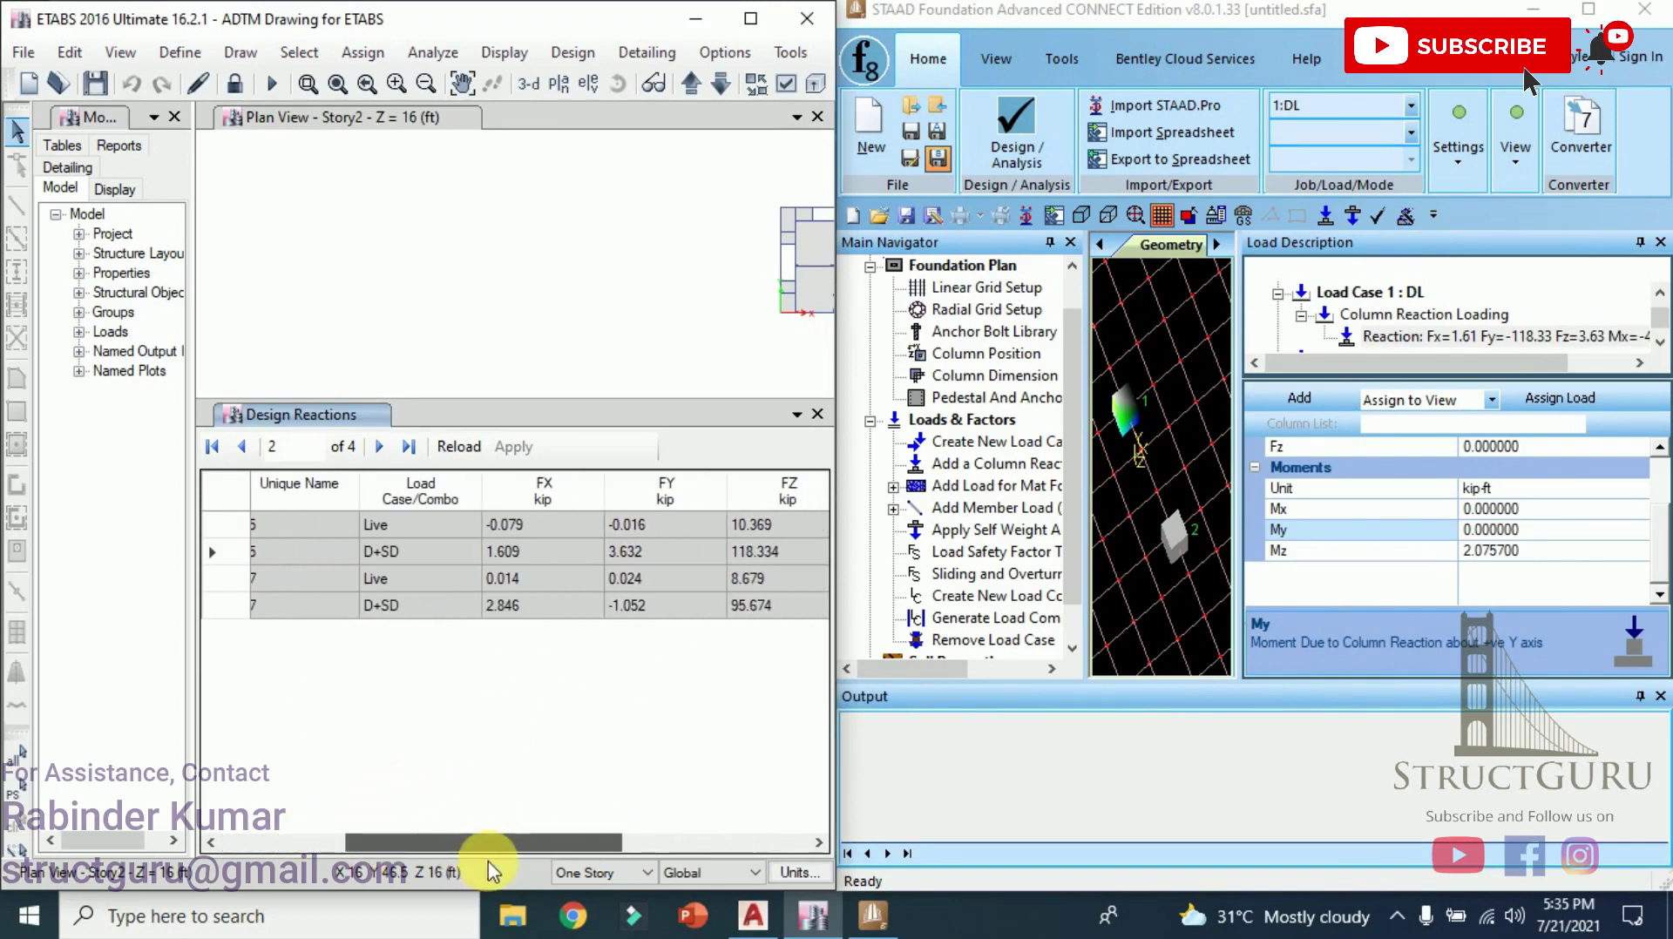
left_click(522, 605)
right_click(547, 603)
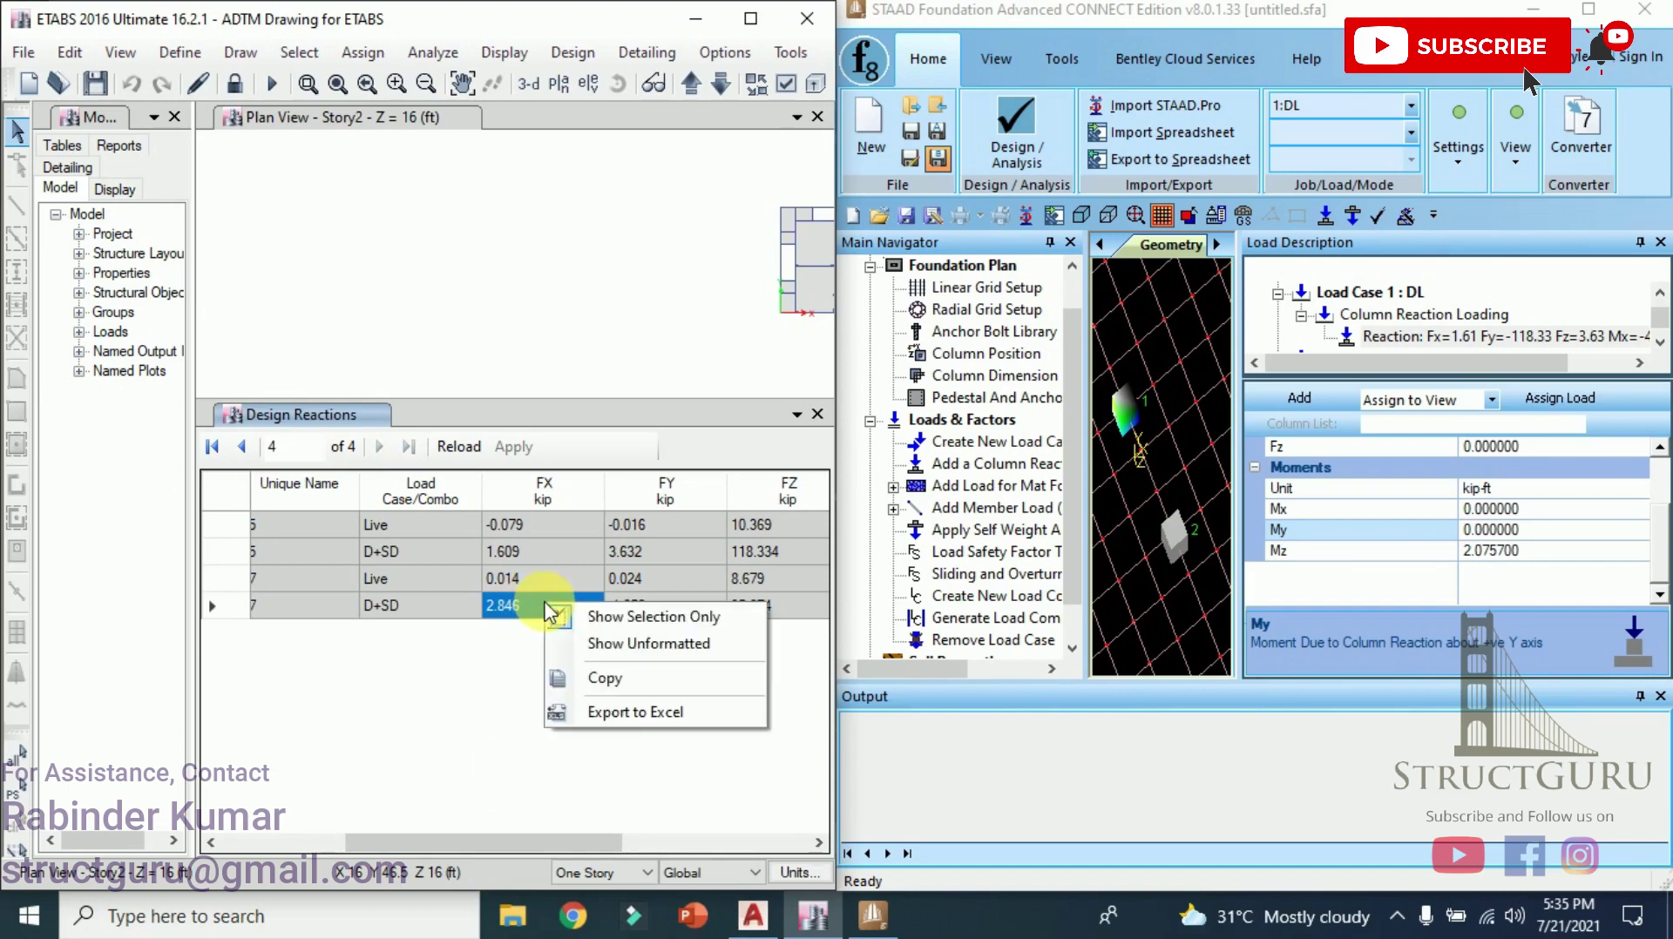
left_click(643, 678)
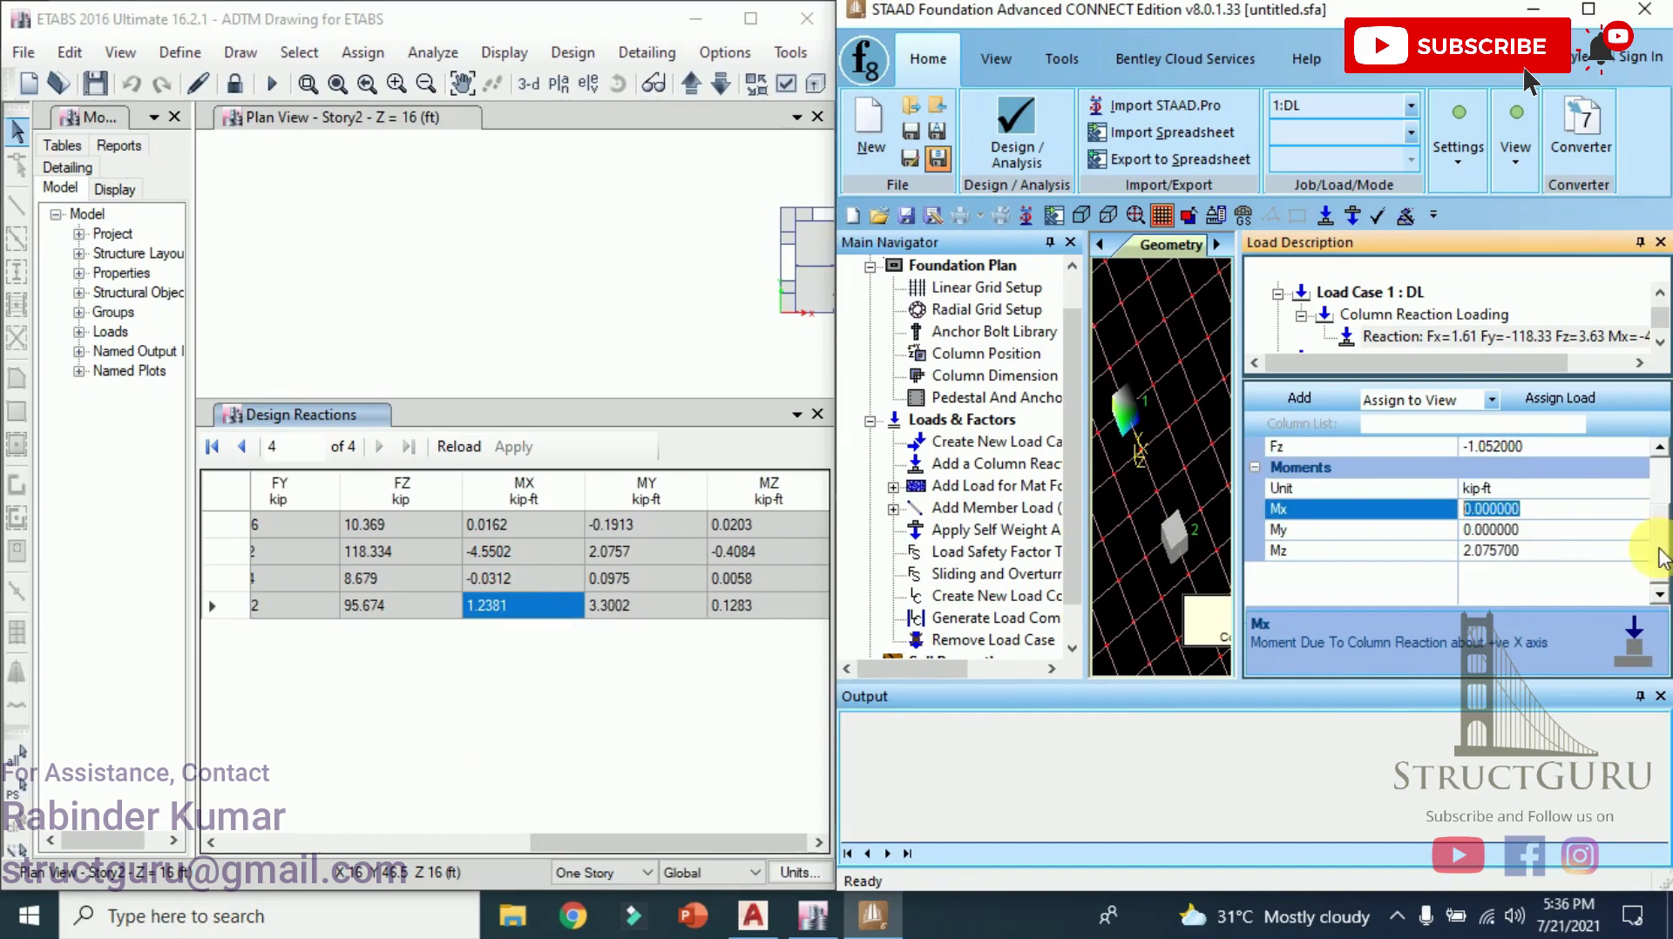
right_click(649, 603)
left_click(697, 671)
left_click(1299, 397)
left_click(1356, 337)
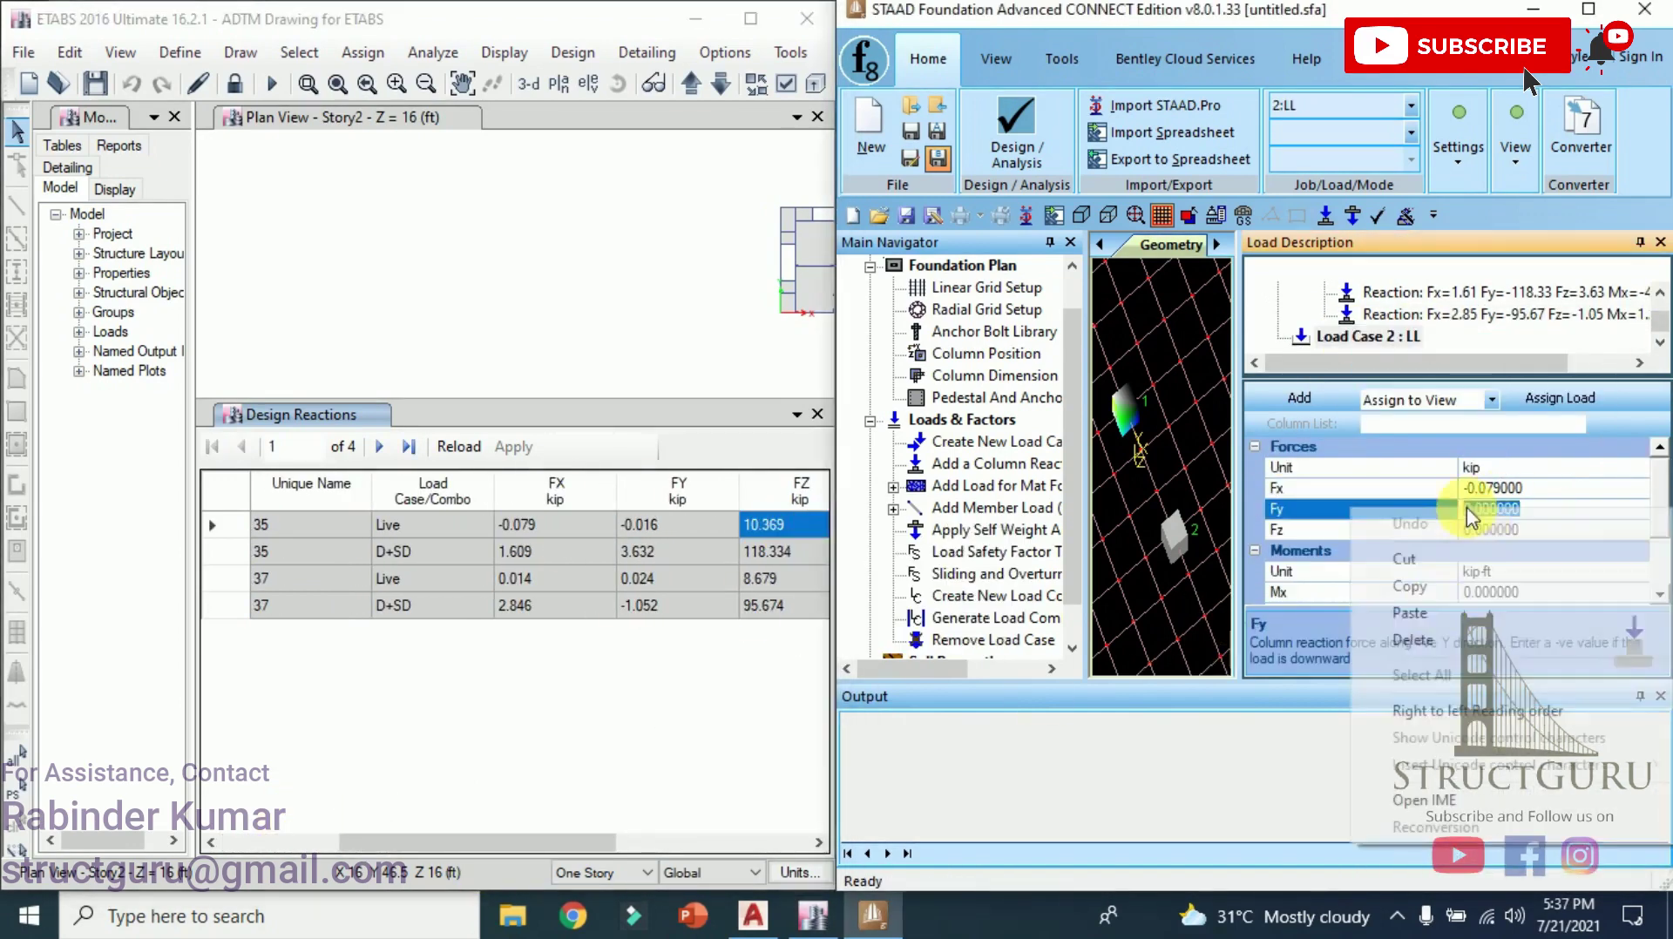
Paste Fx 0.014 into the live load column reaction and add it.
left_click(1490, 529)
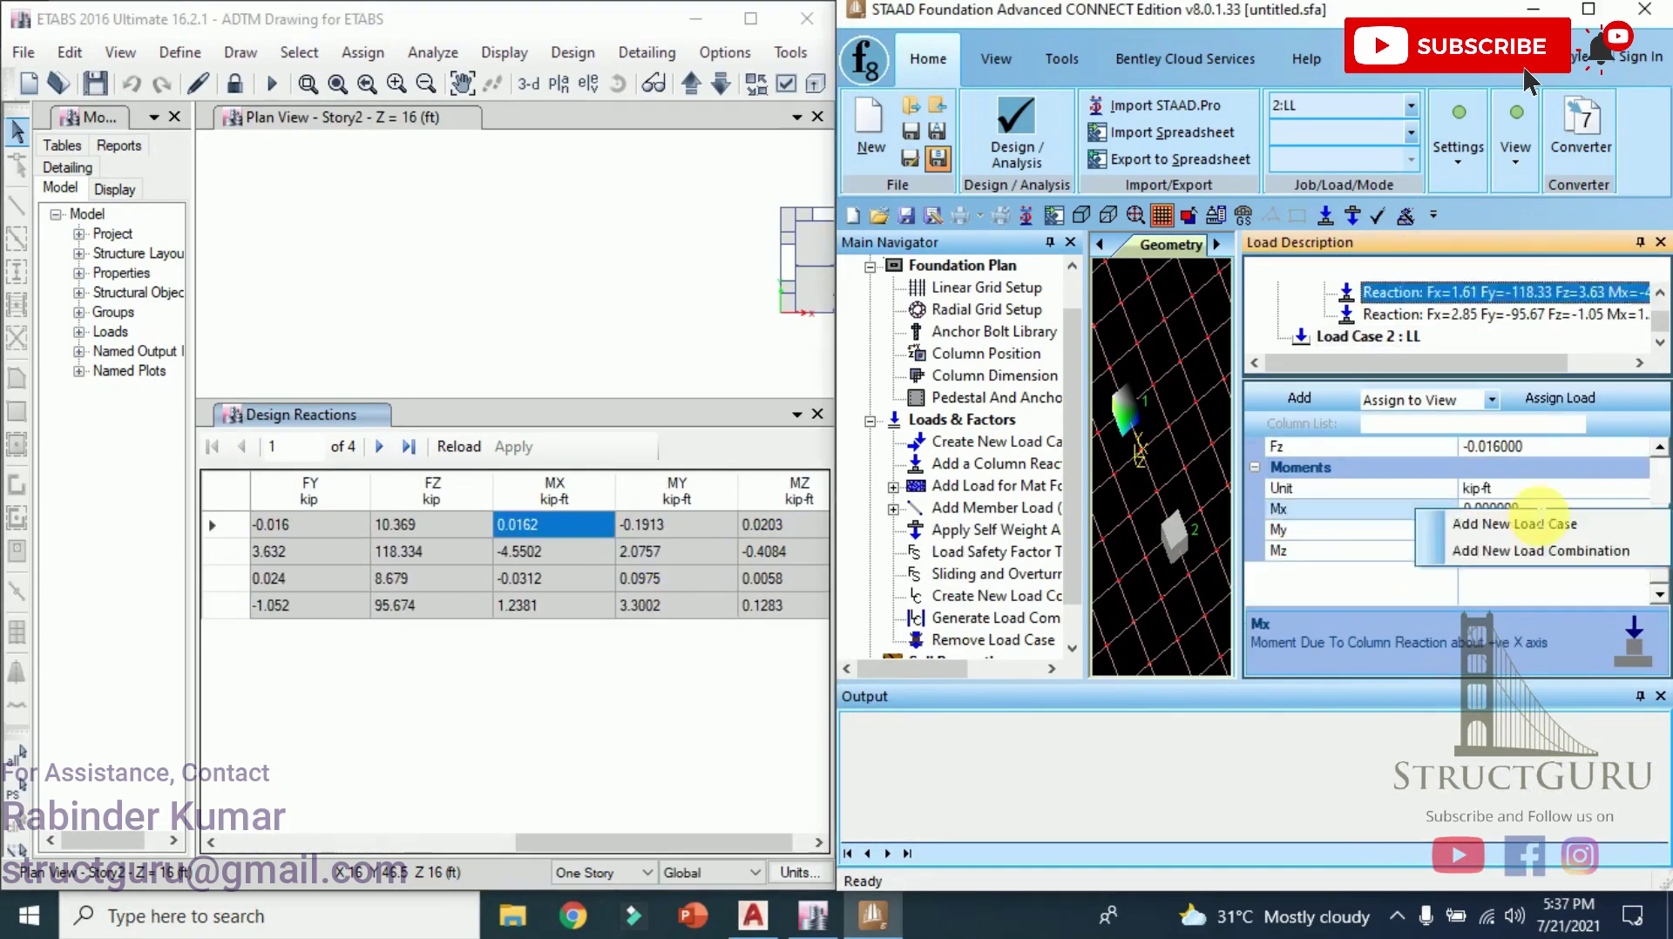
right_click(1490, 488)
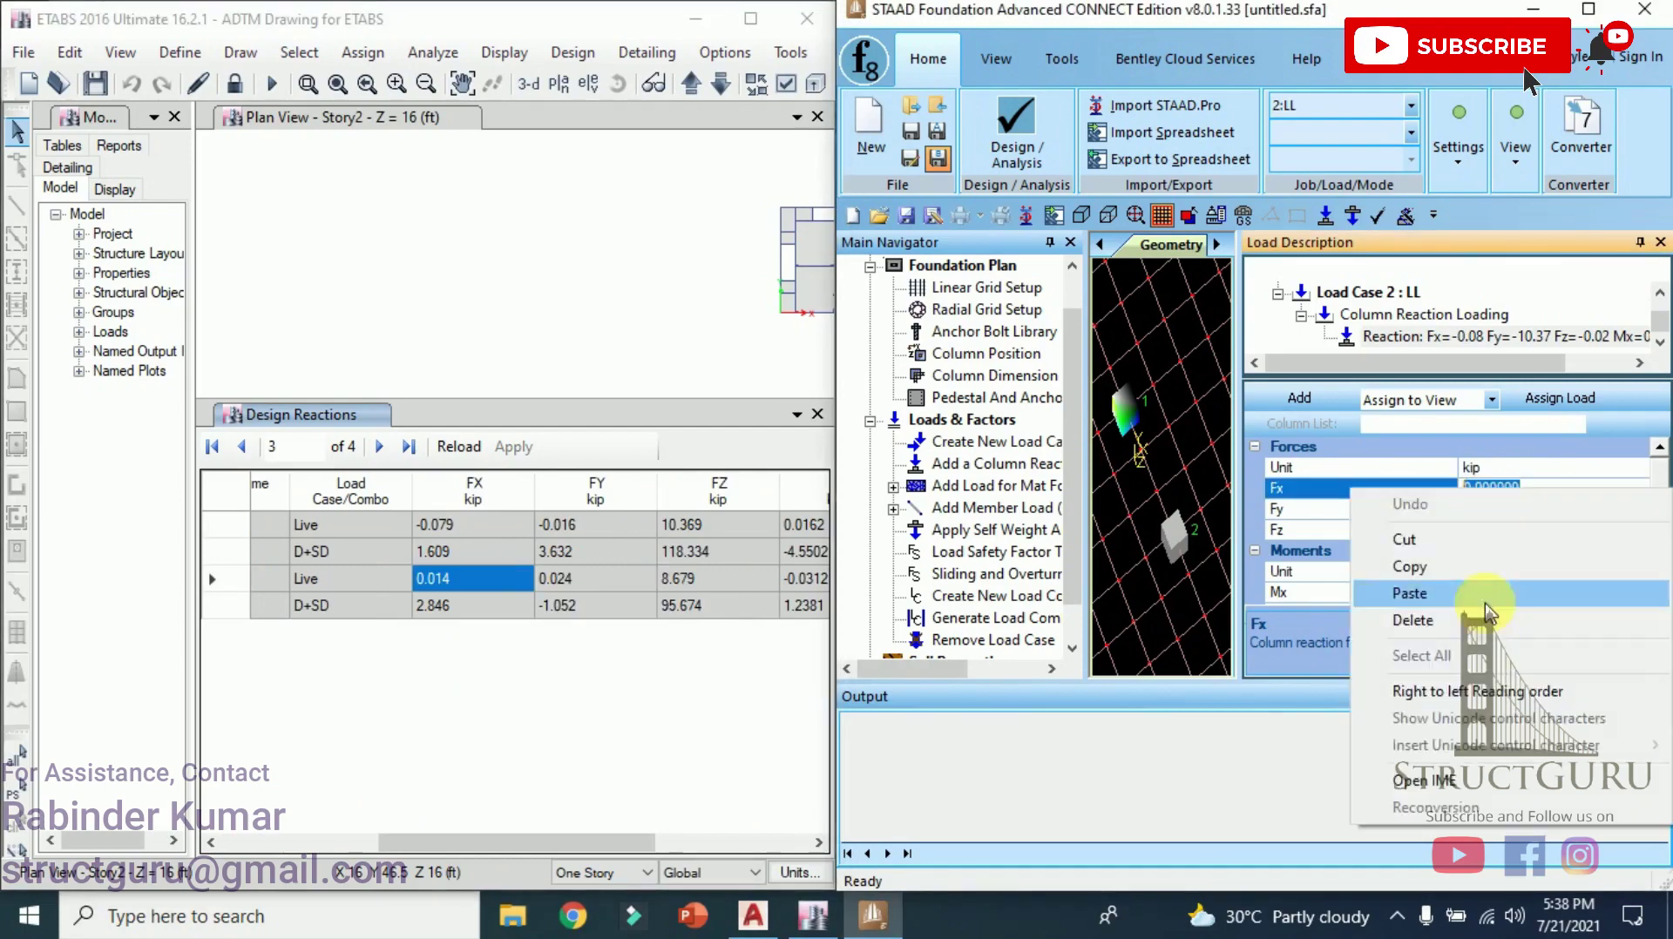
left_click(1486, 610)
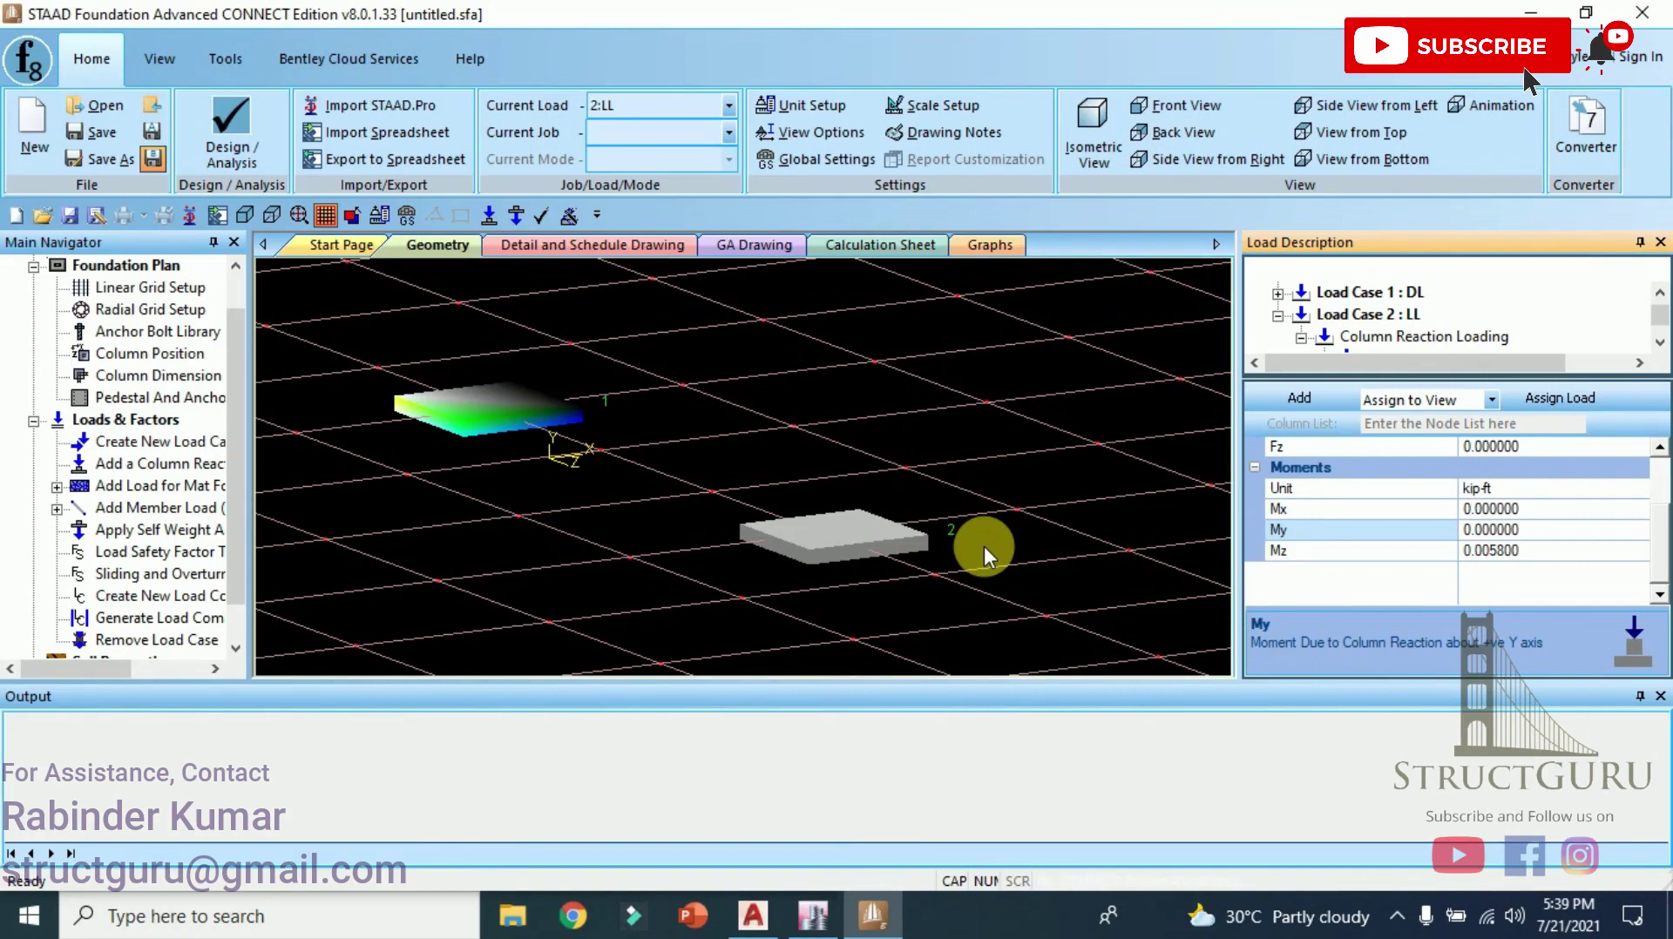
left_click(1521, 397)
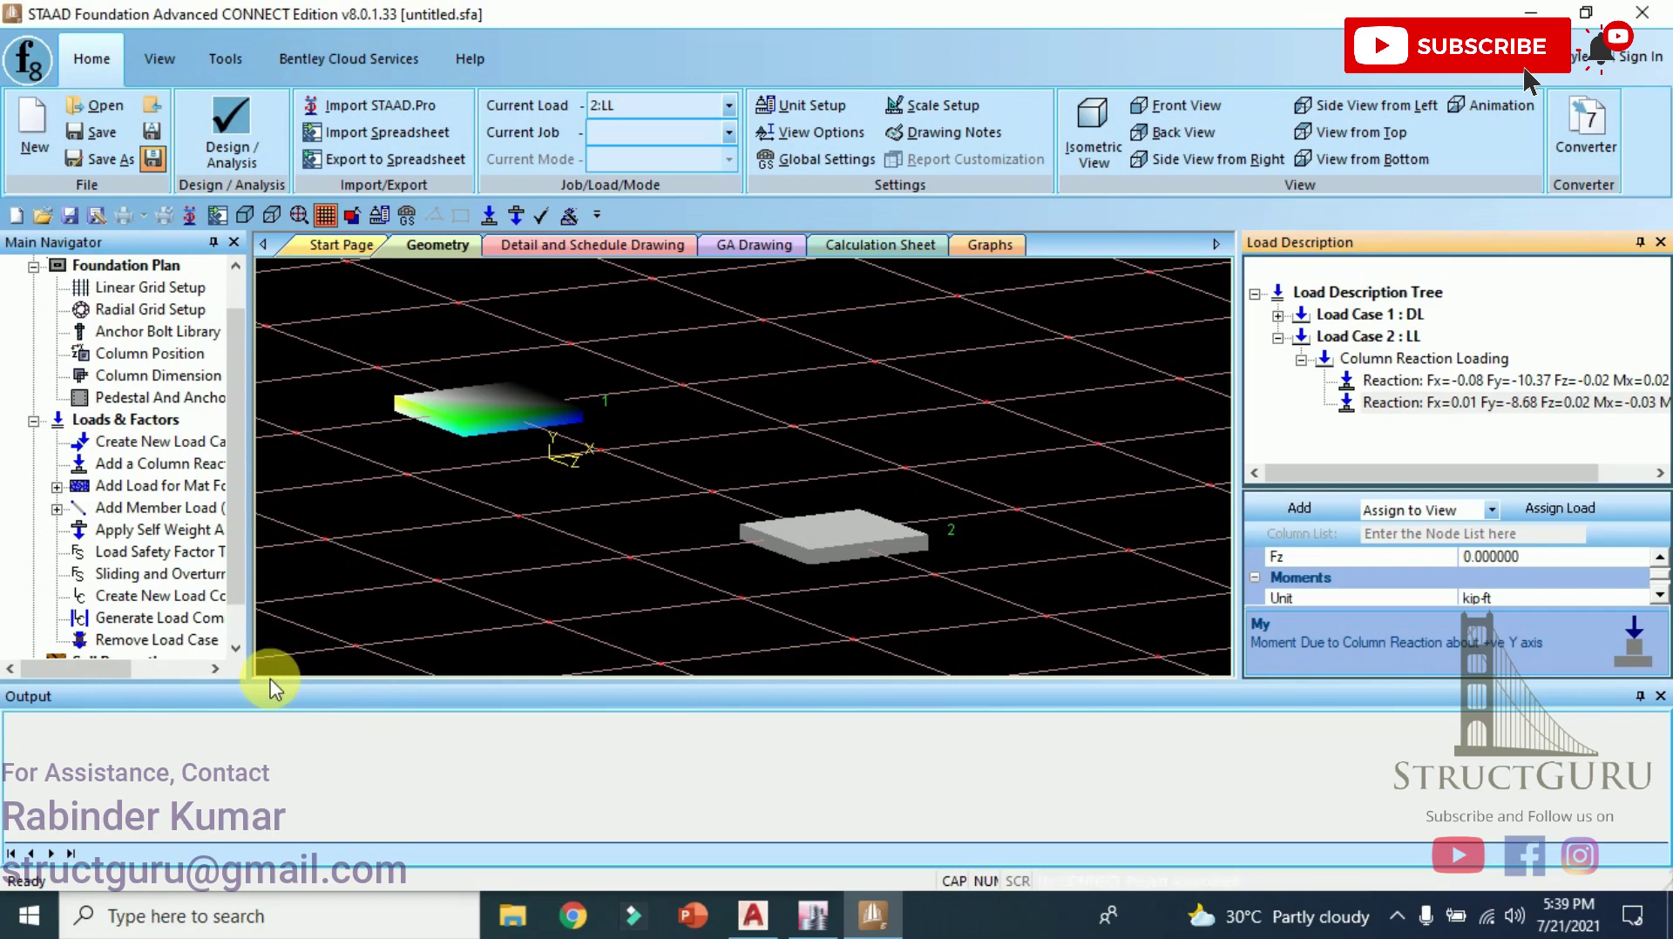
Generate ASCE 7-10 service and ultimate load combinations, acknowledging both completion messages.
left_click(1660, 695)
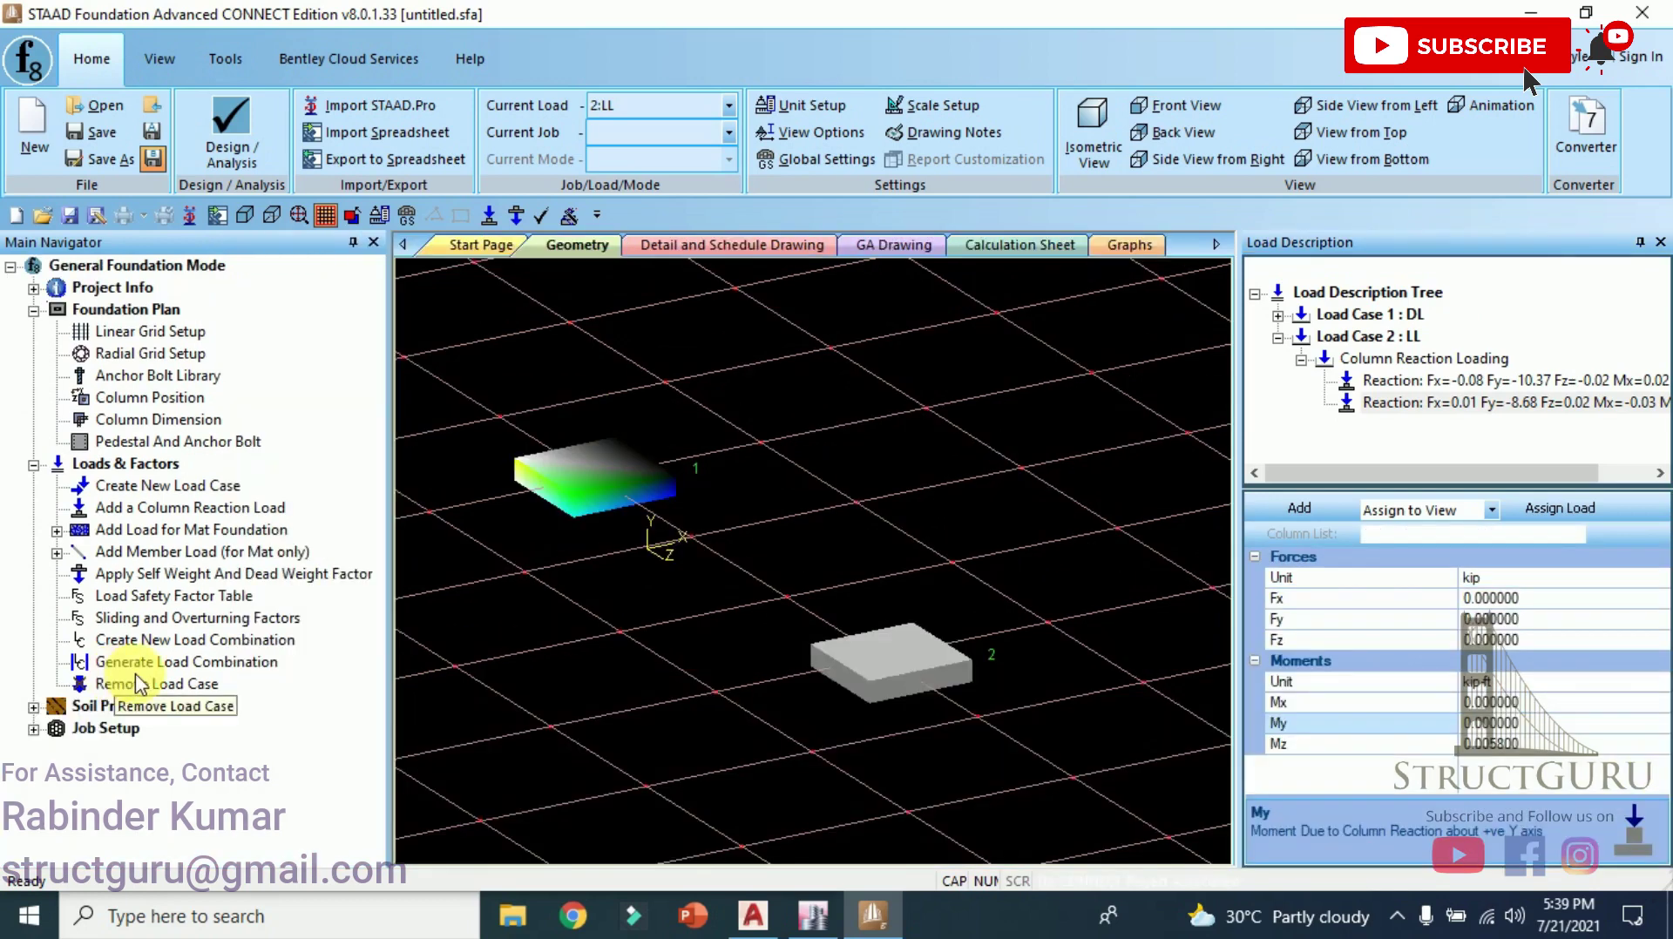
left_click(144, 664)
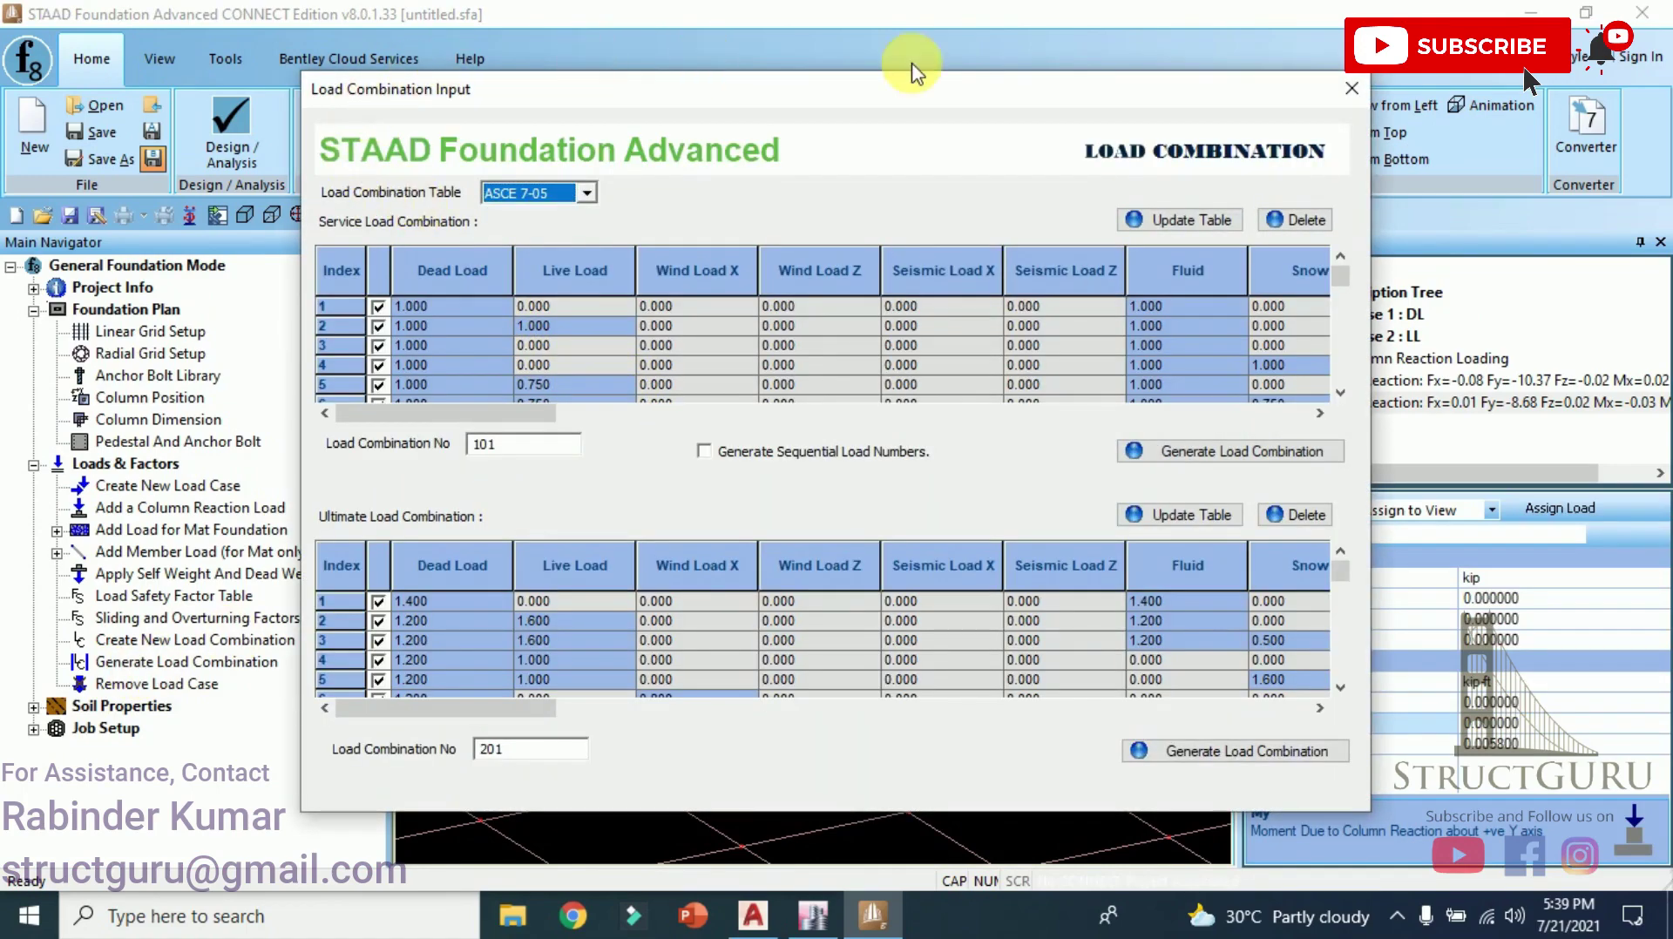
left_click(589, 194)
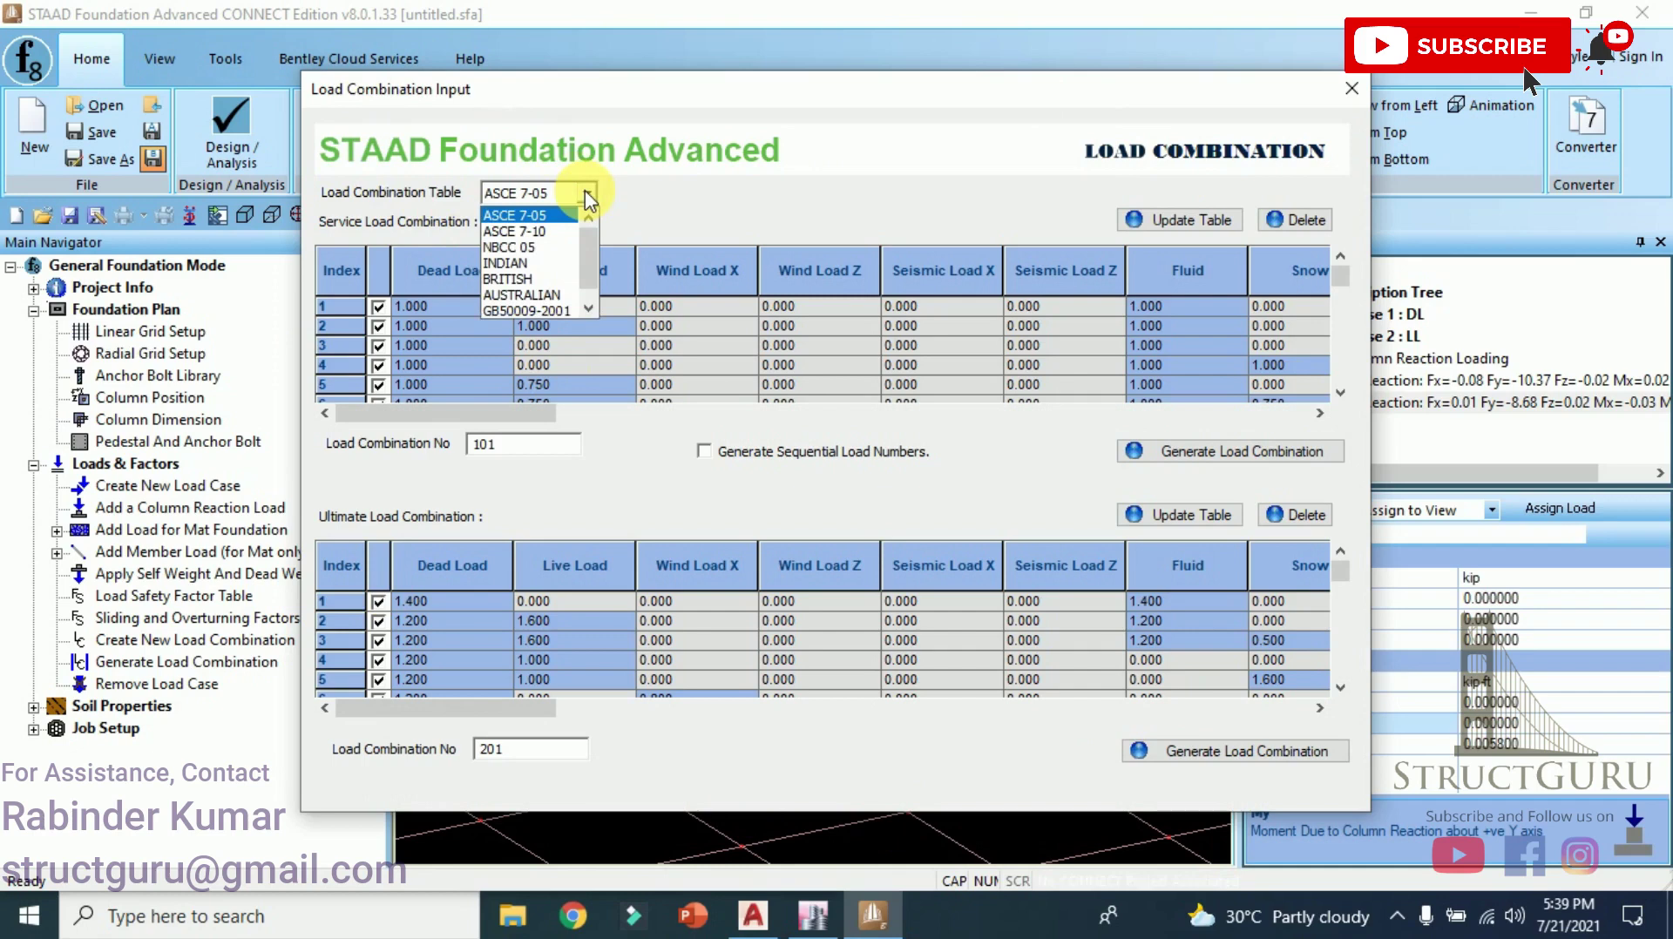
left_click(552, 232)
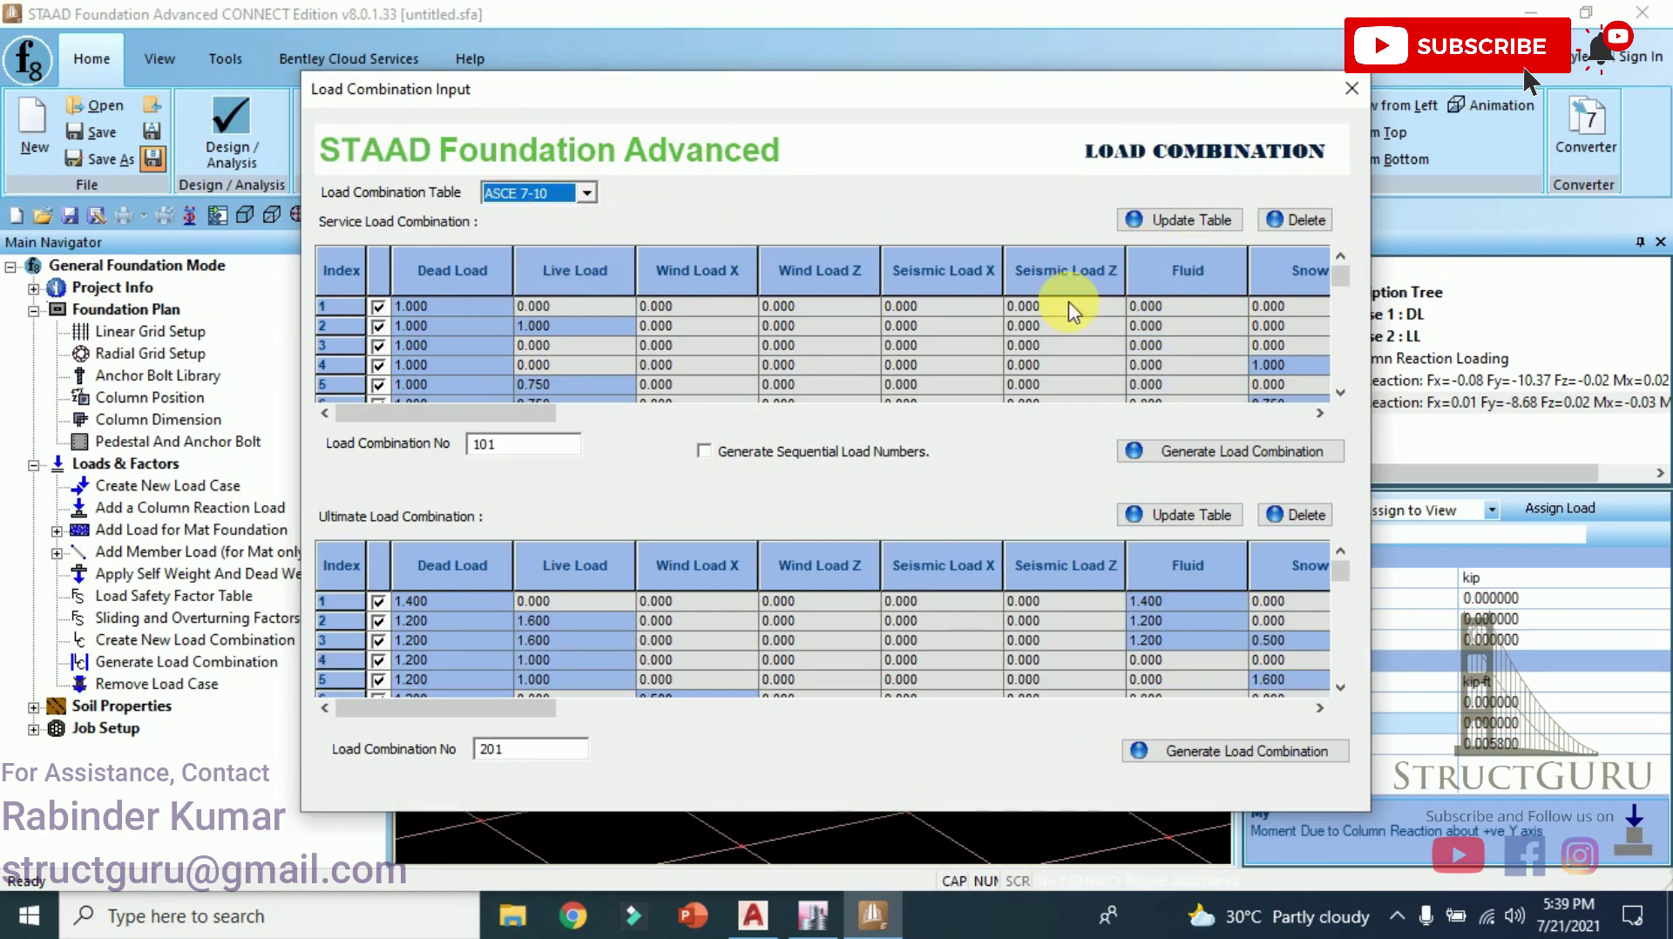
left_click(1207, 455)
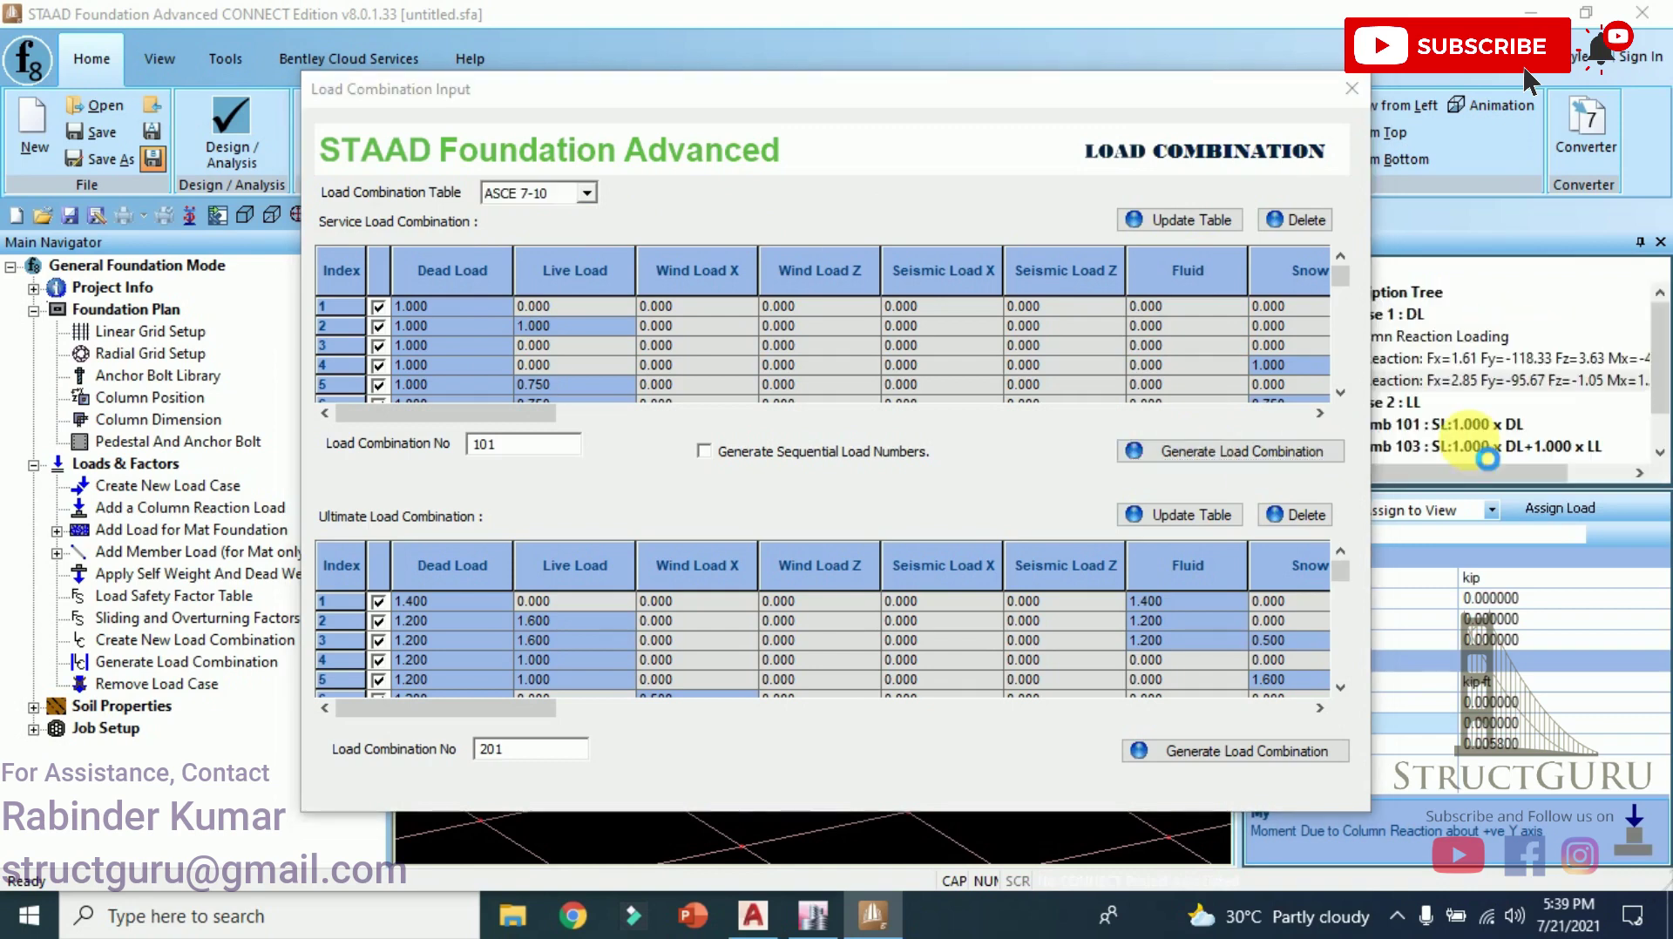
left_click(967, 523)
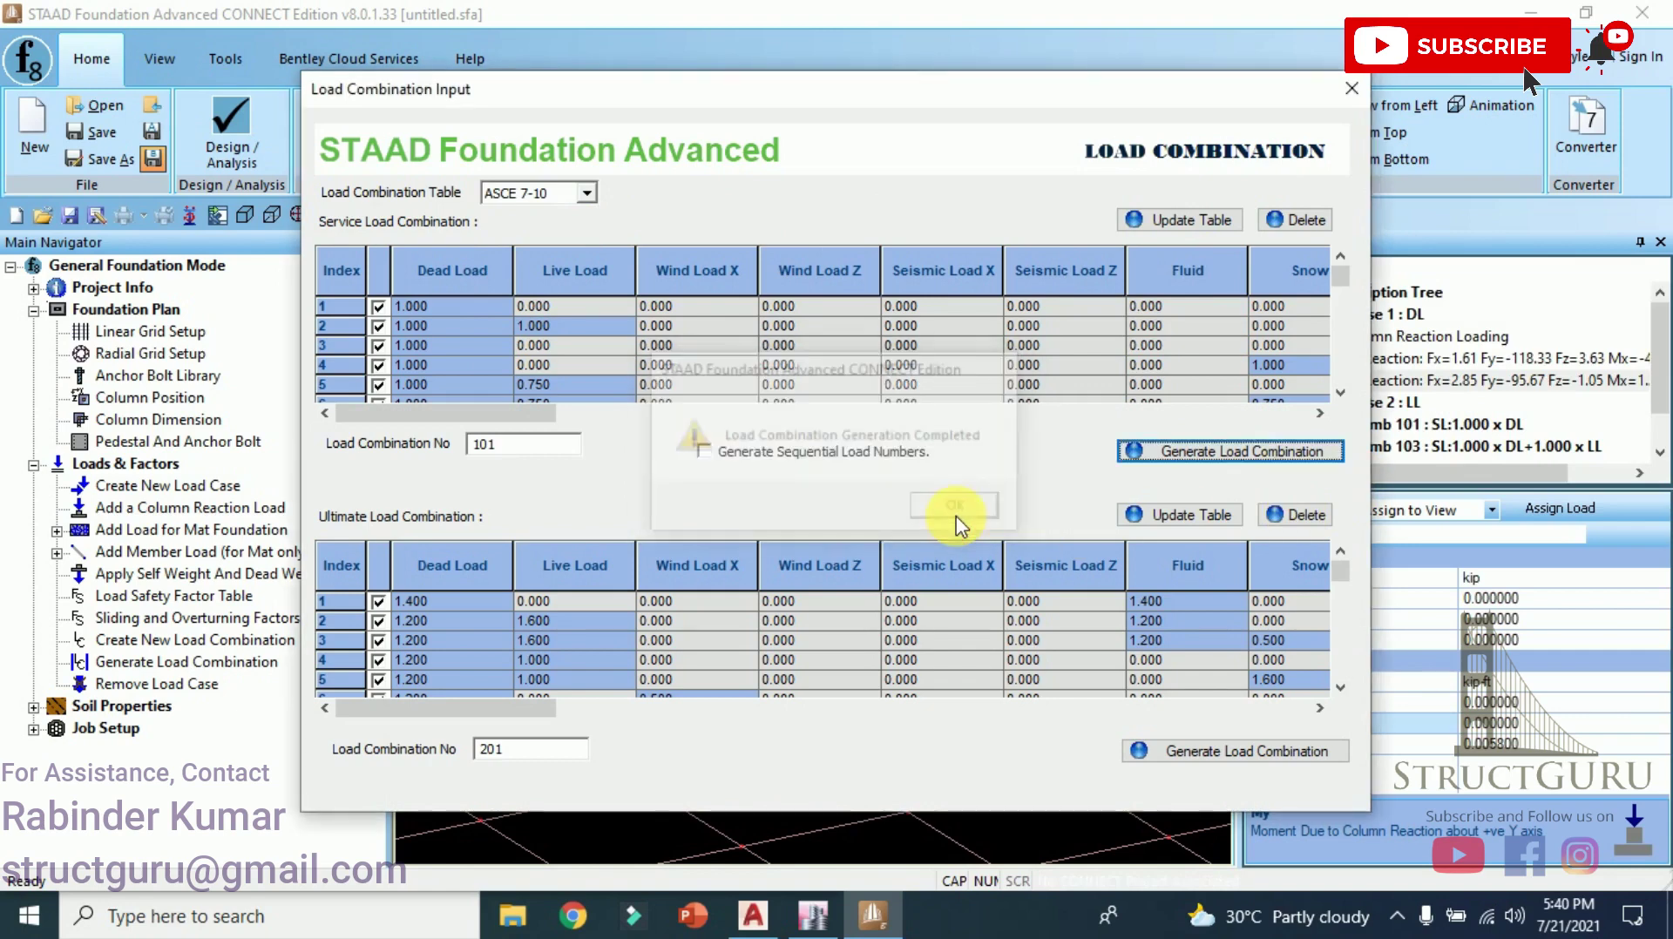
left_click(1252, 763)
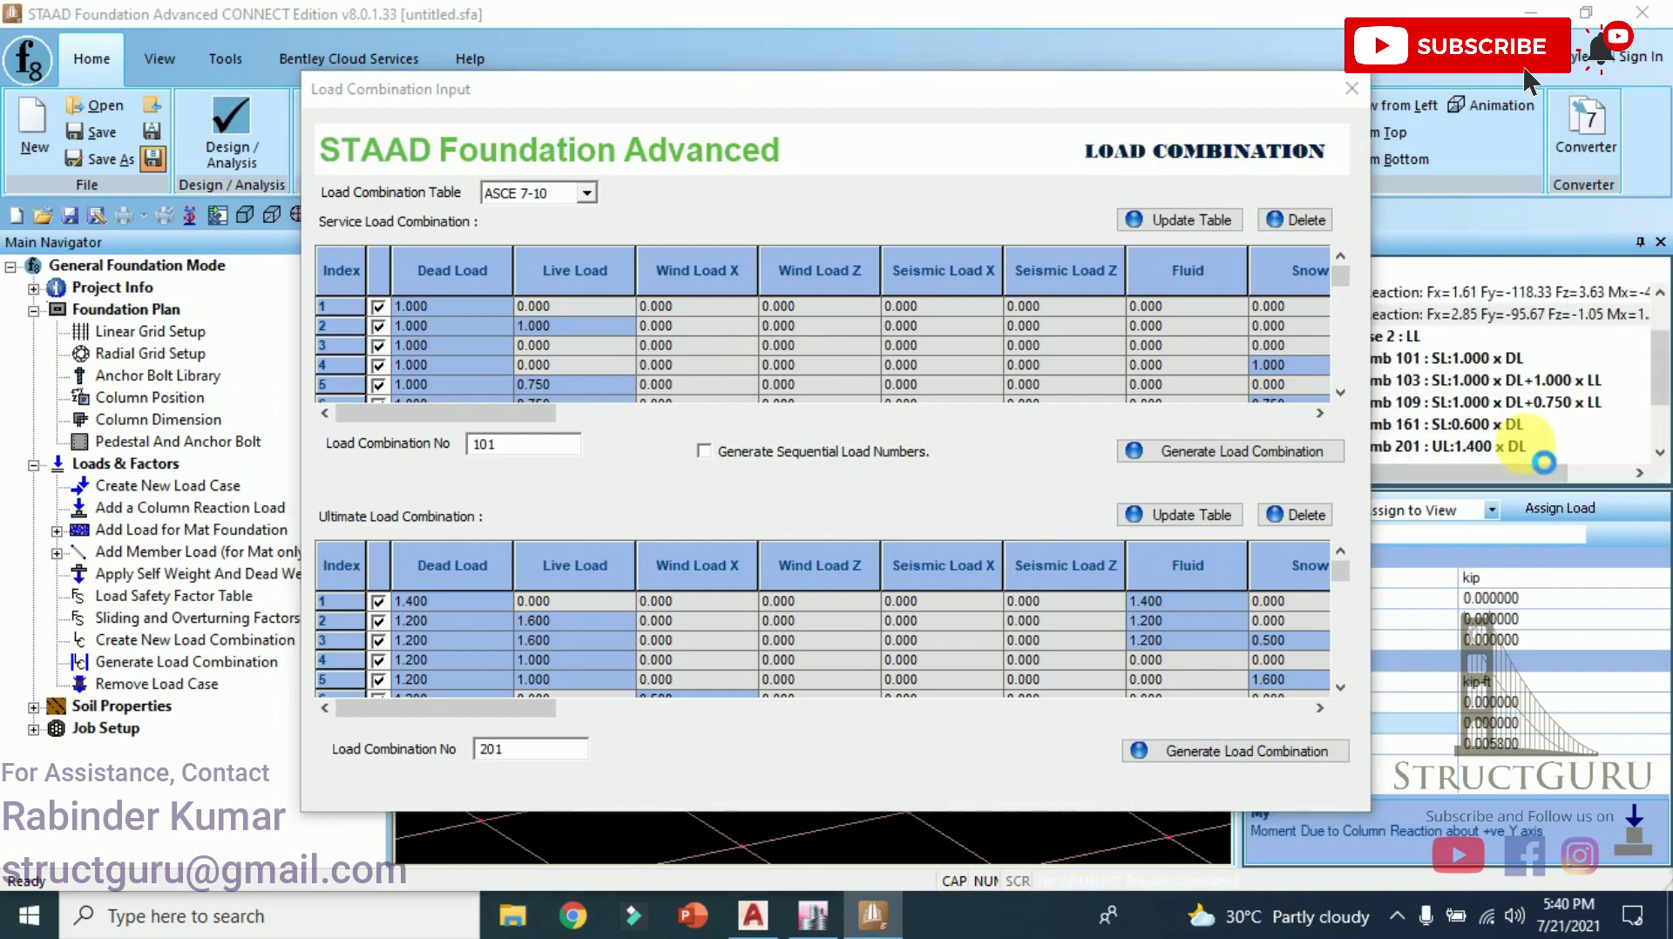
left_click(986, 505)
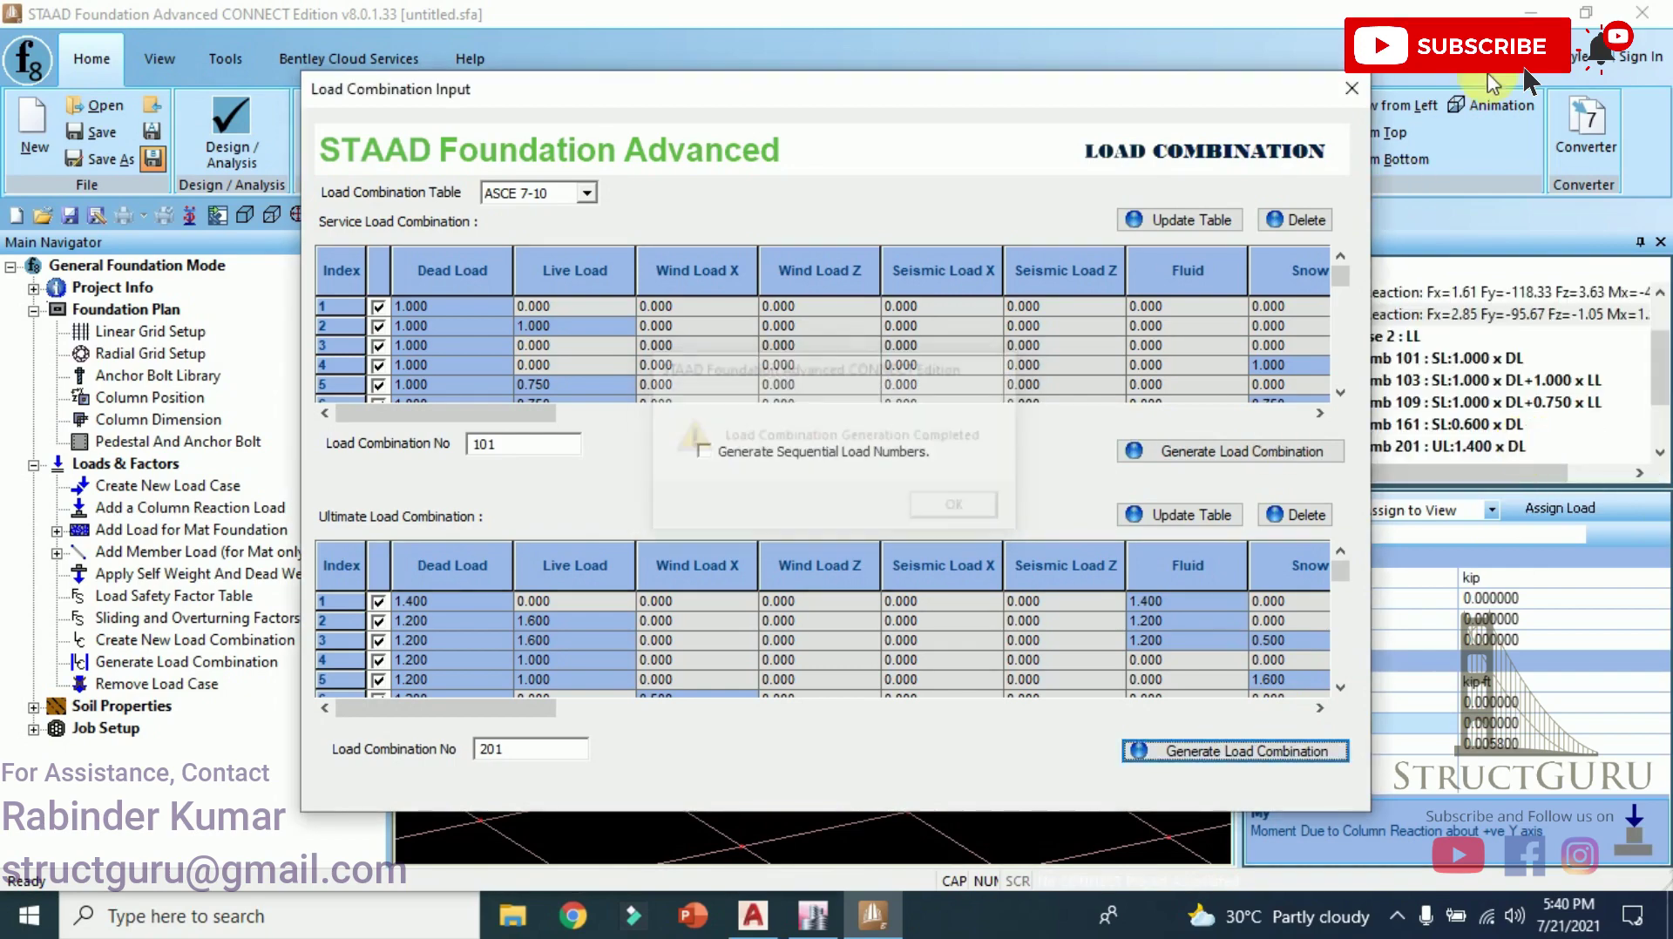
left_click(1351, 89)
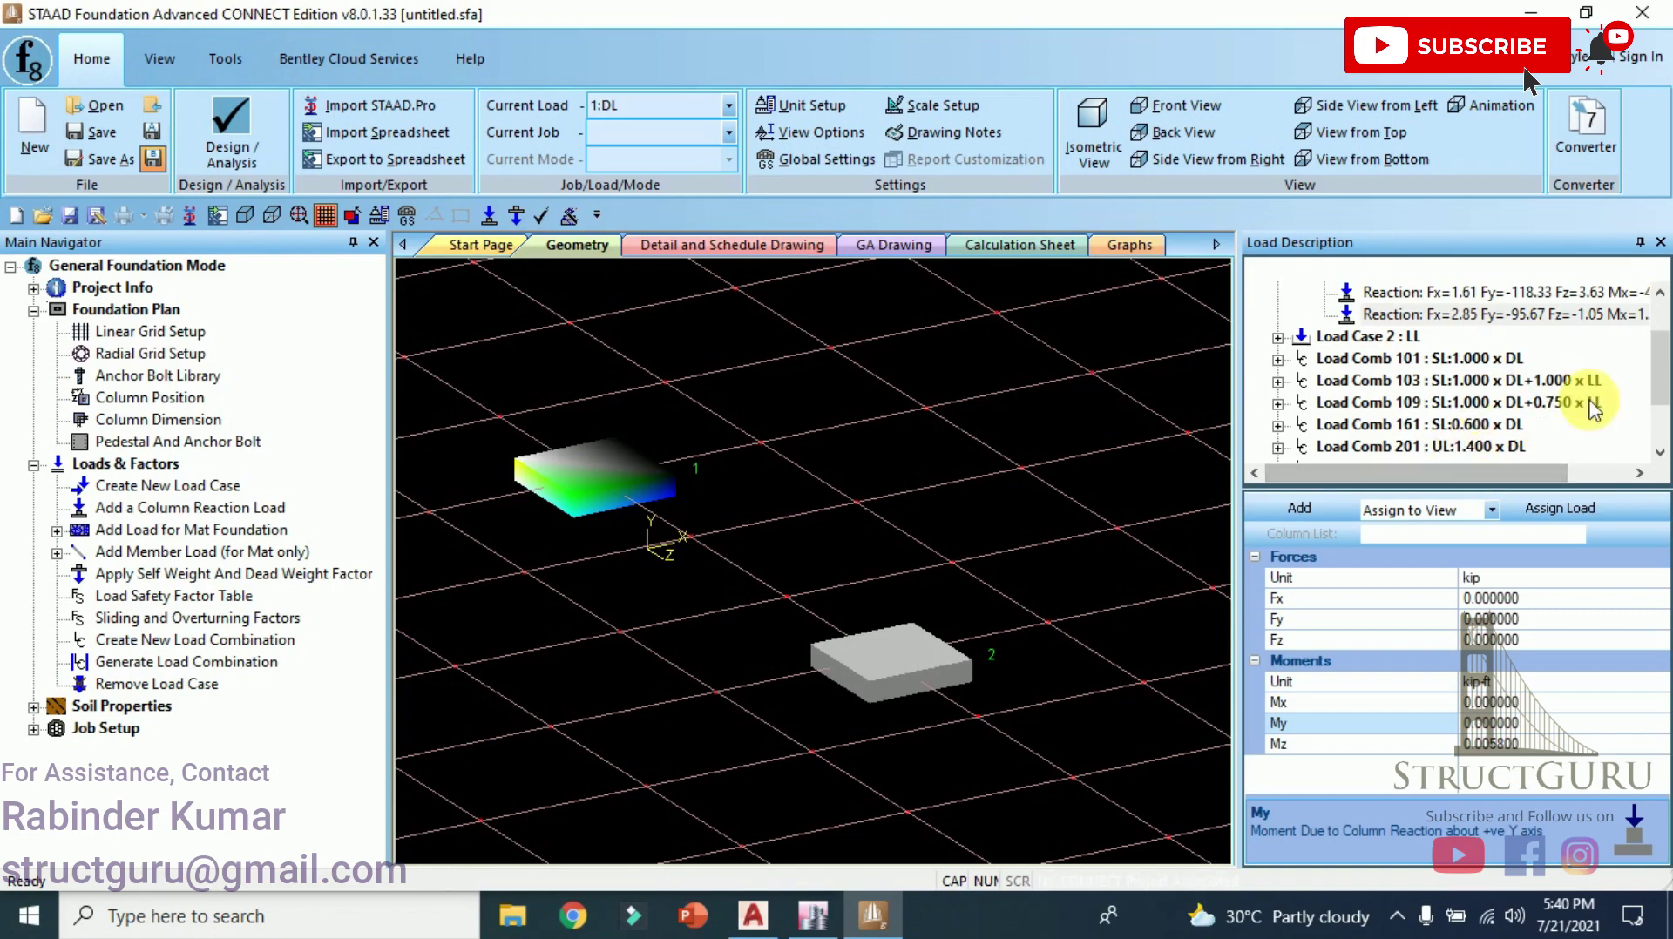
Create a new job with job type Combined and ACI 318-05 design code.
scroll(1450, 457, "down", 2)
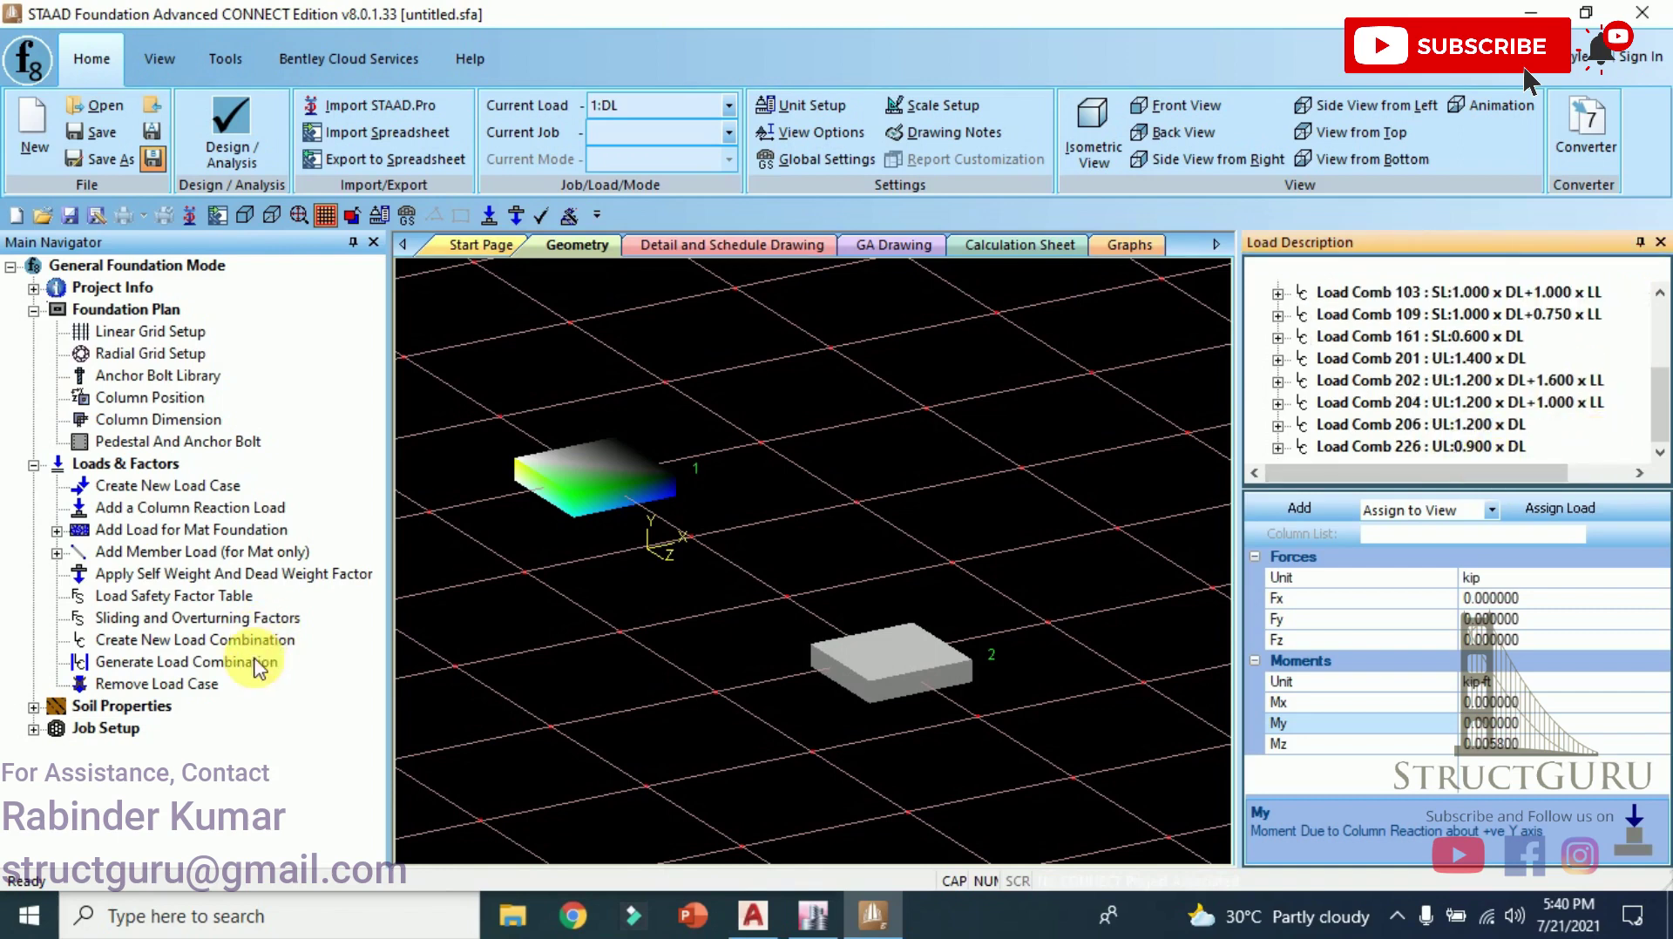
left_click(107, 732)
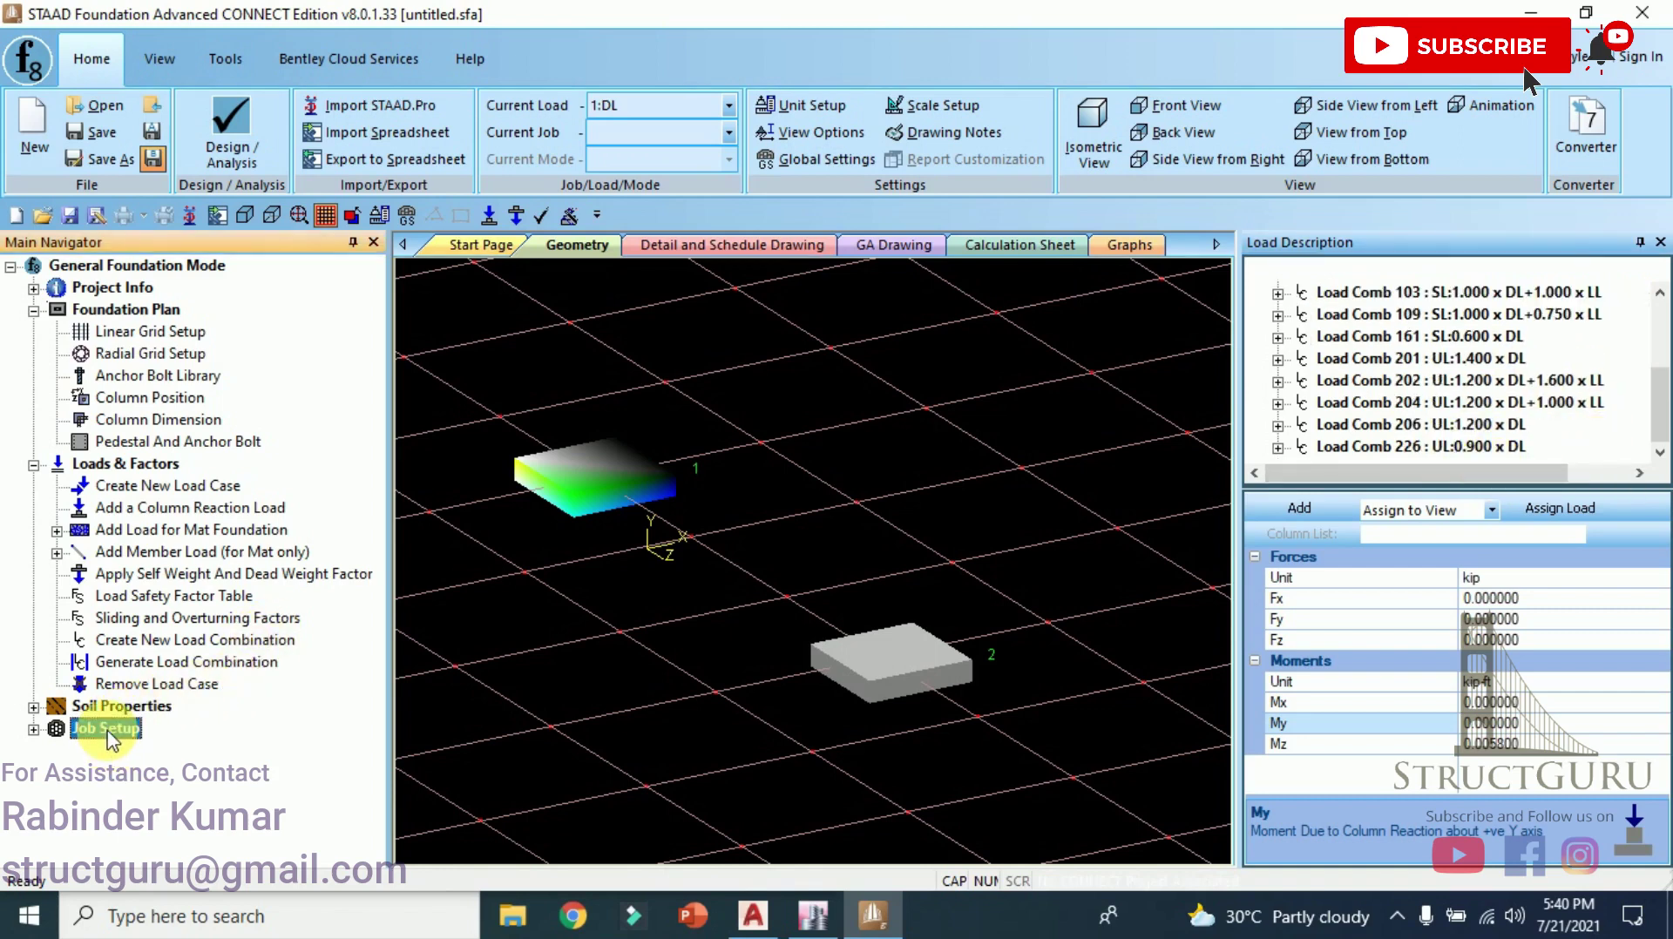
left_click(33, 729)
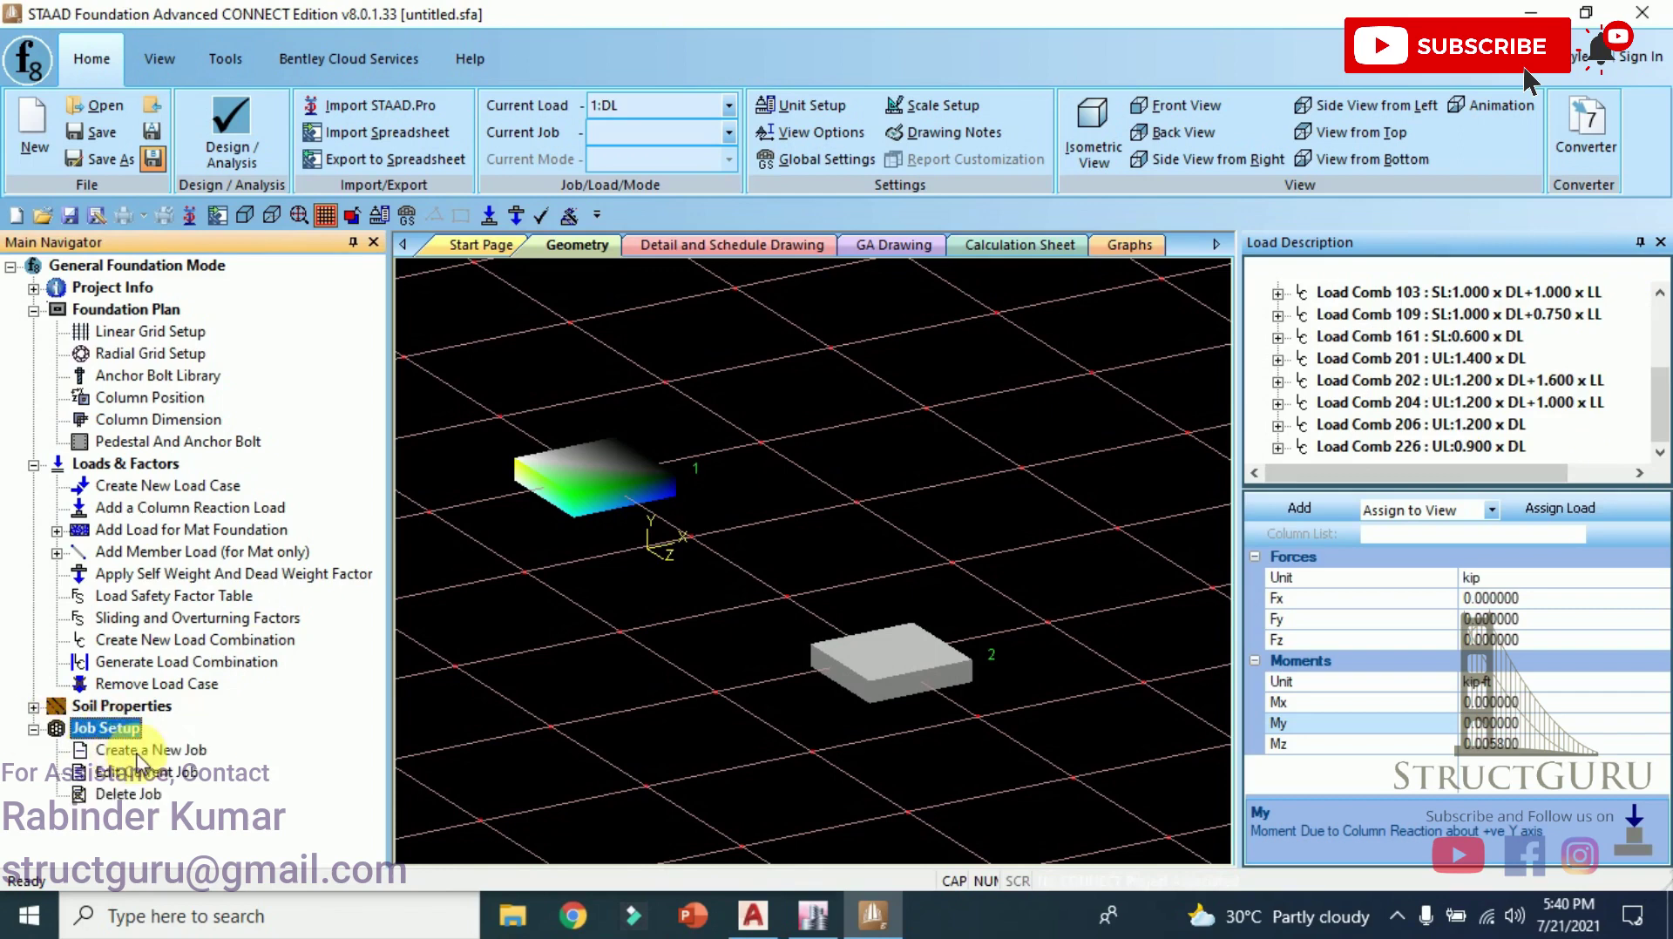
left_click(131, 750)
left_click(1506, 323)
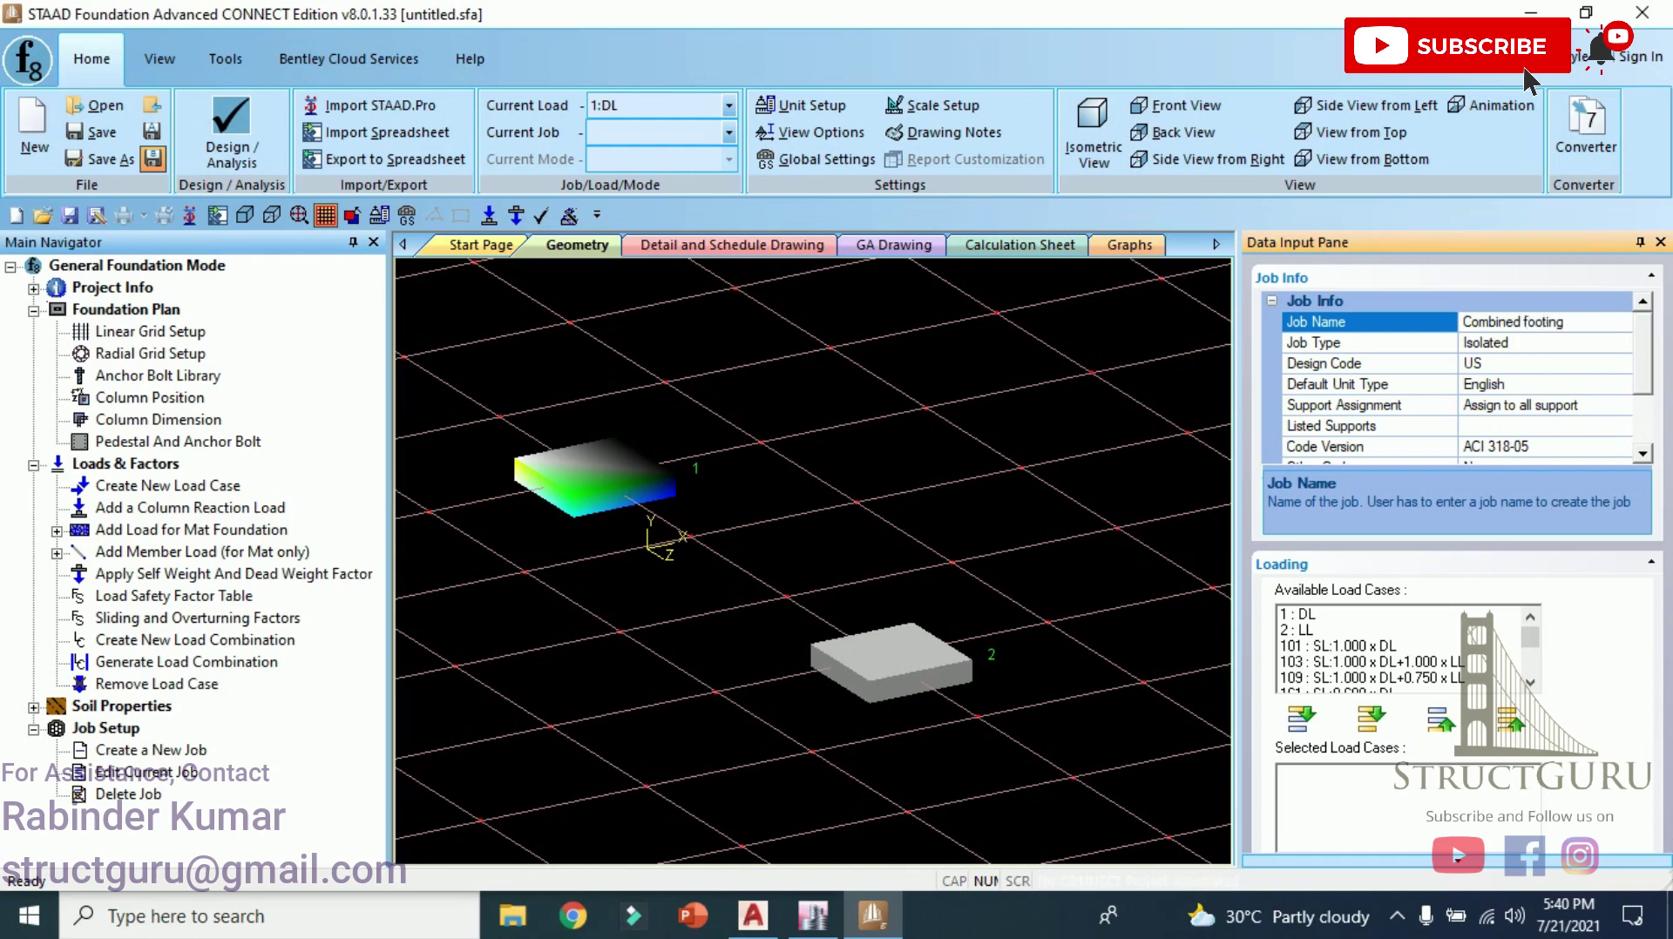
left_click(1568, 342)
left_click(1623, 343)
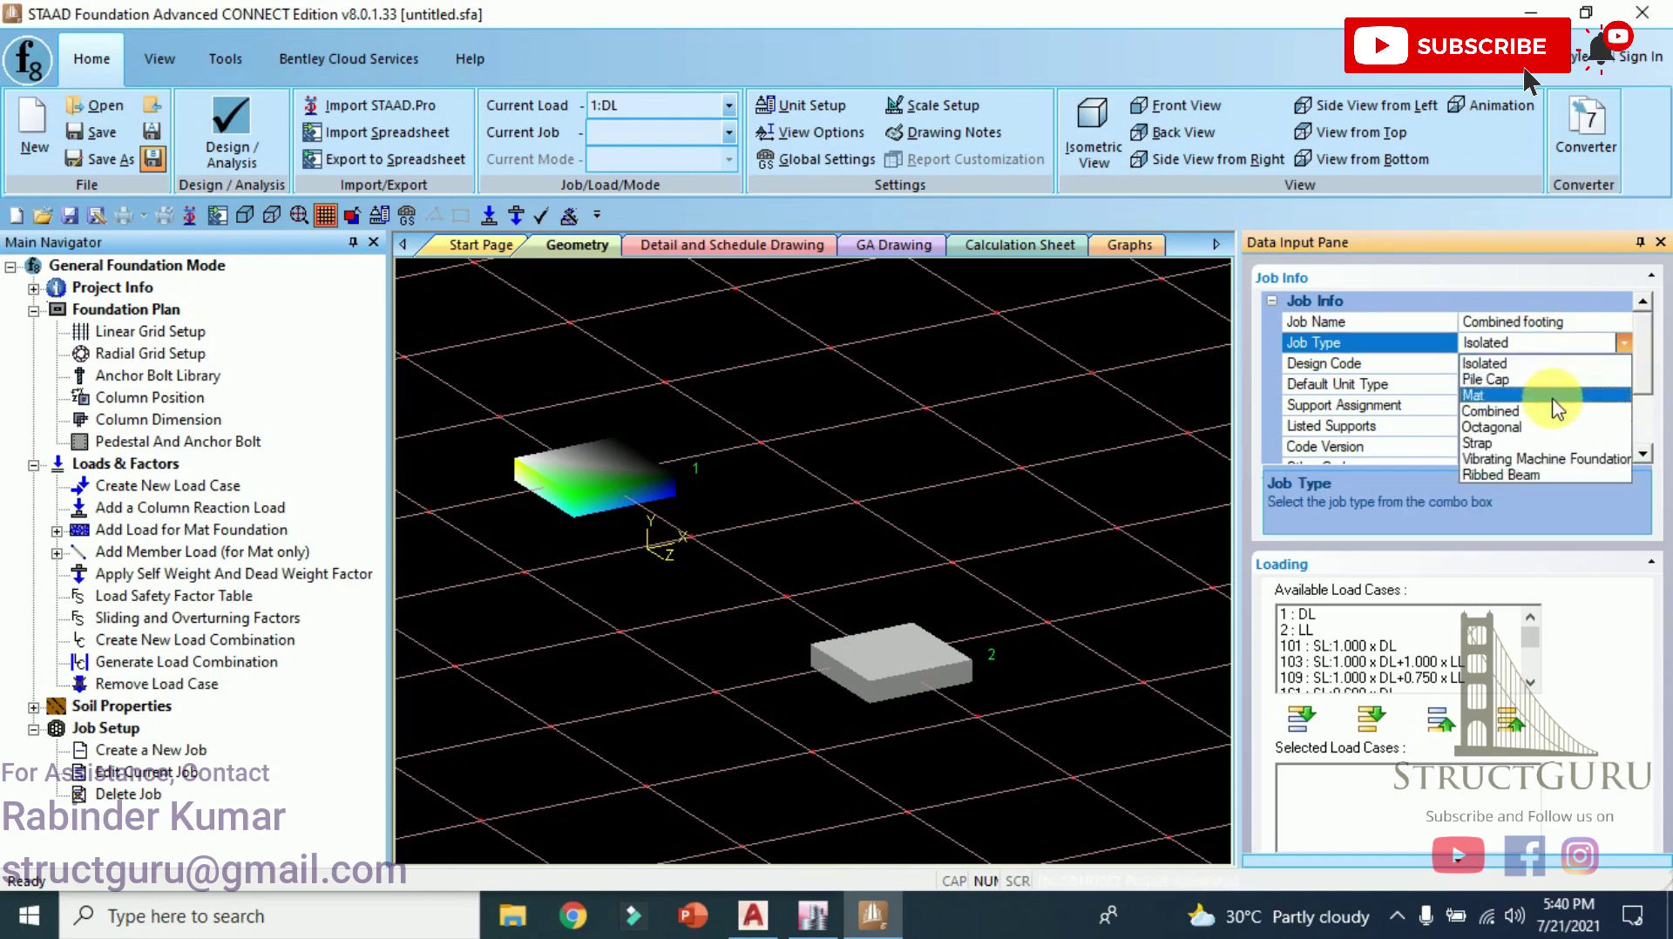
left_click(1553, 411)
left_click(1534, 446)
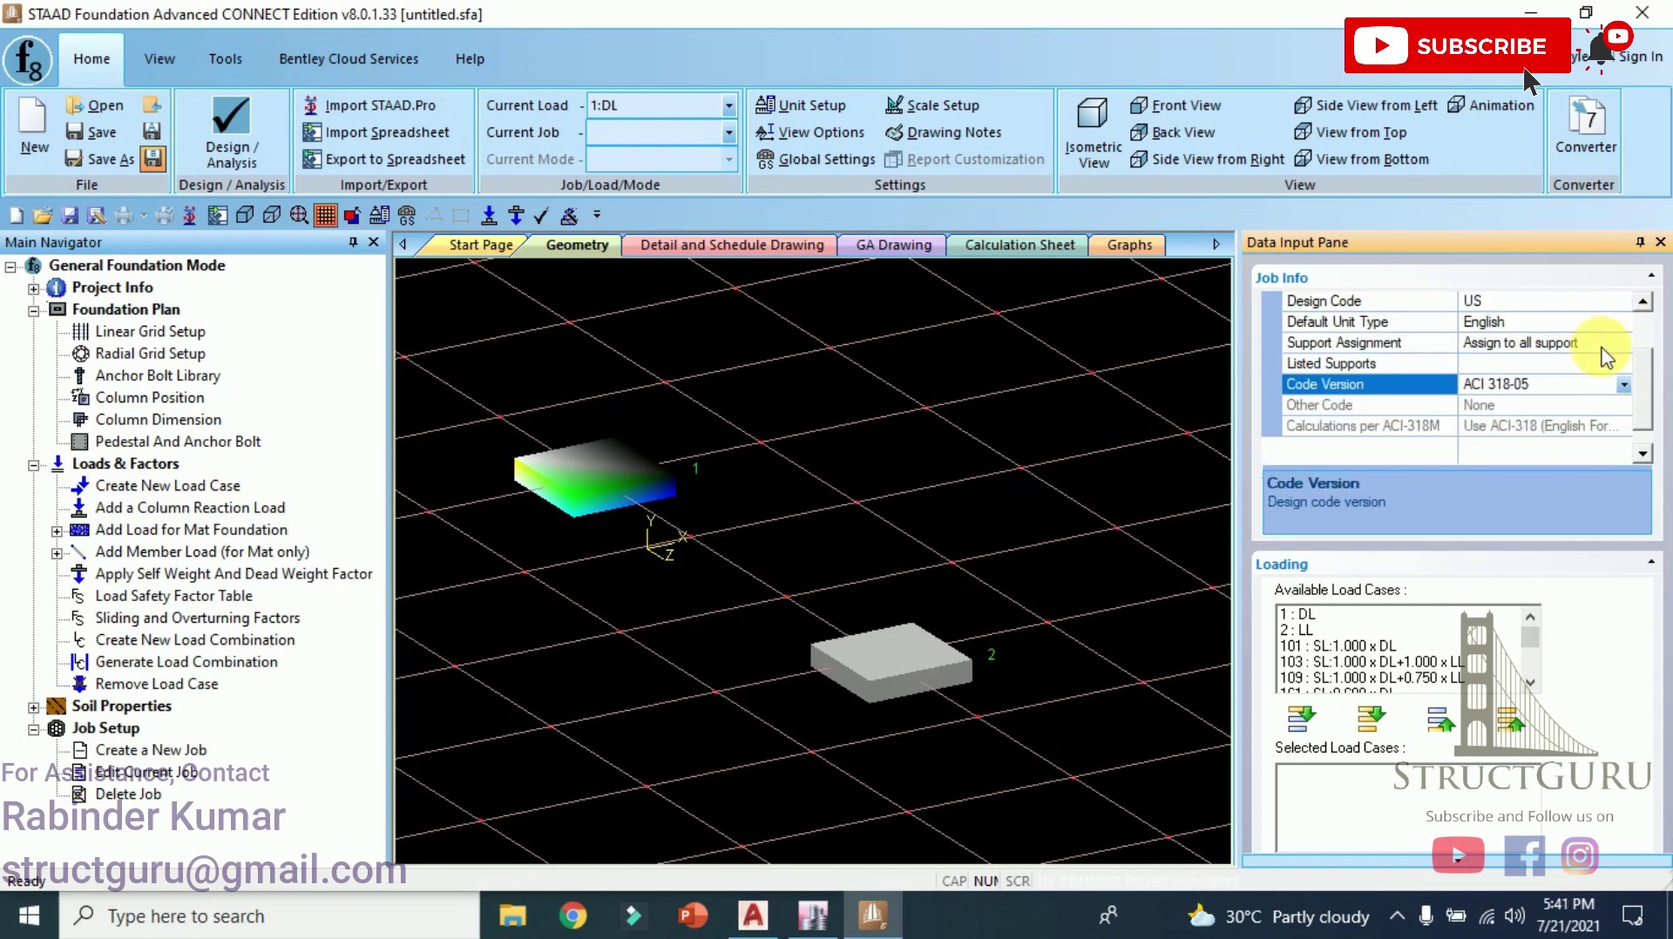
Select all load cases for the job, then move 1:DL and 2:LL back out.
scroll(1585, 453, "down", 1)
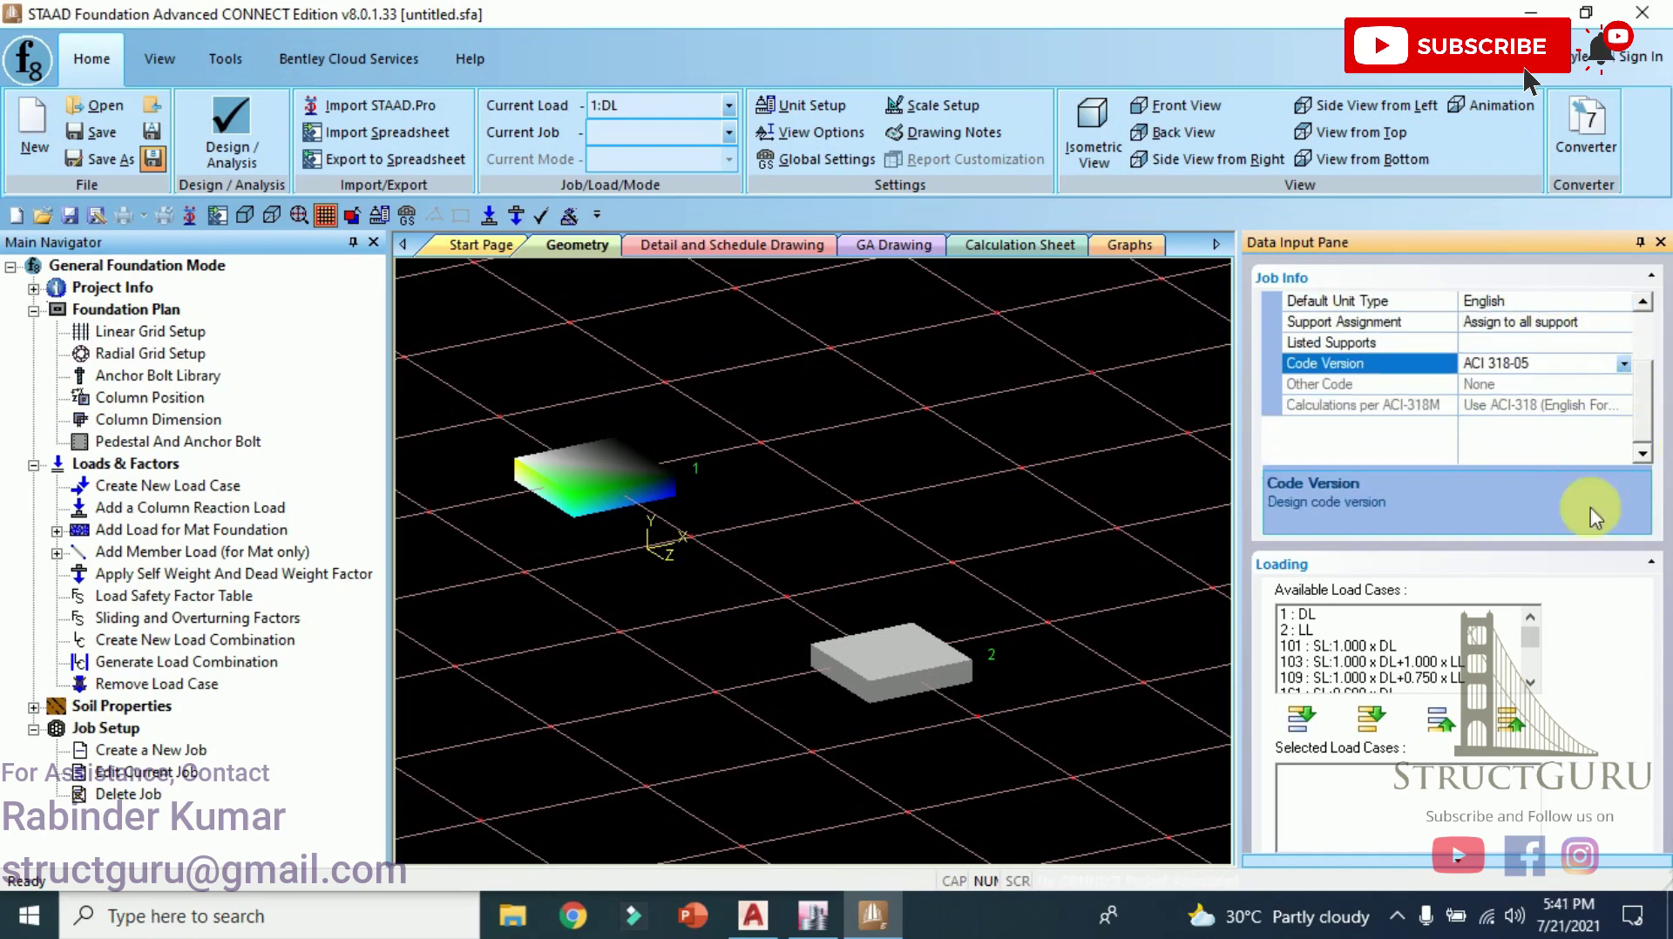
left_click(1370, 727)
left_click_drag(1305, 773, 1312, 786)
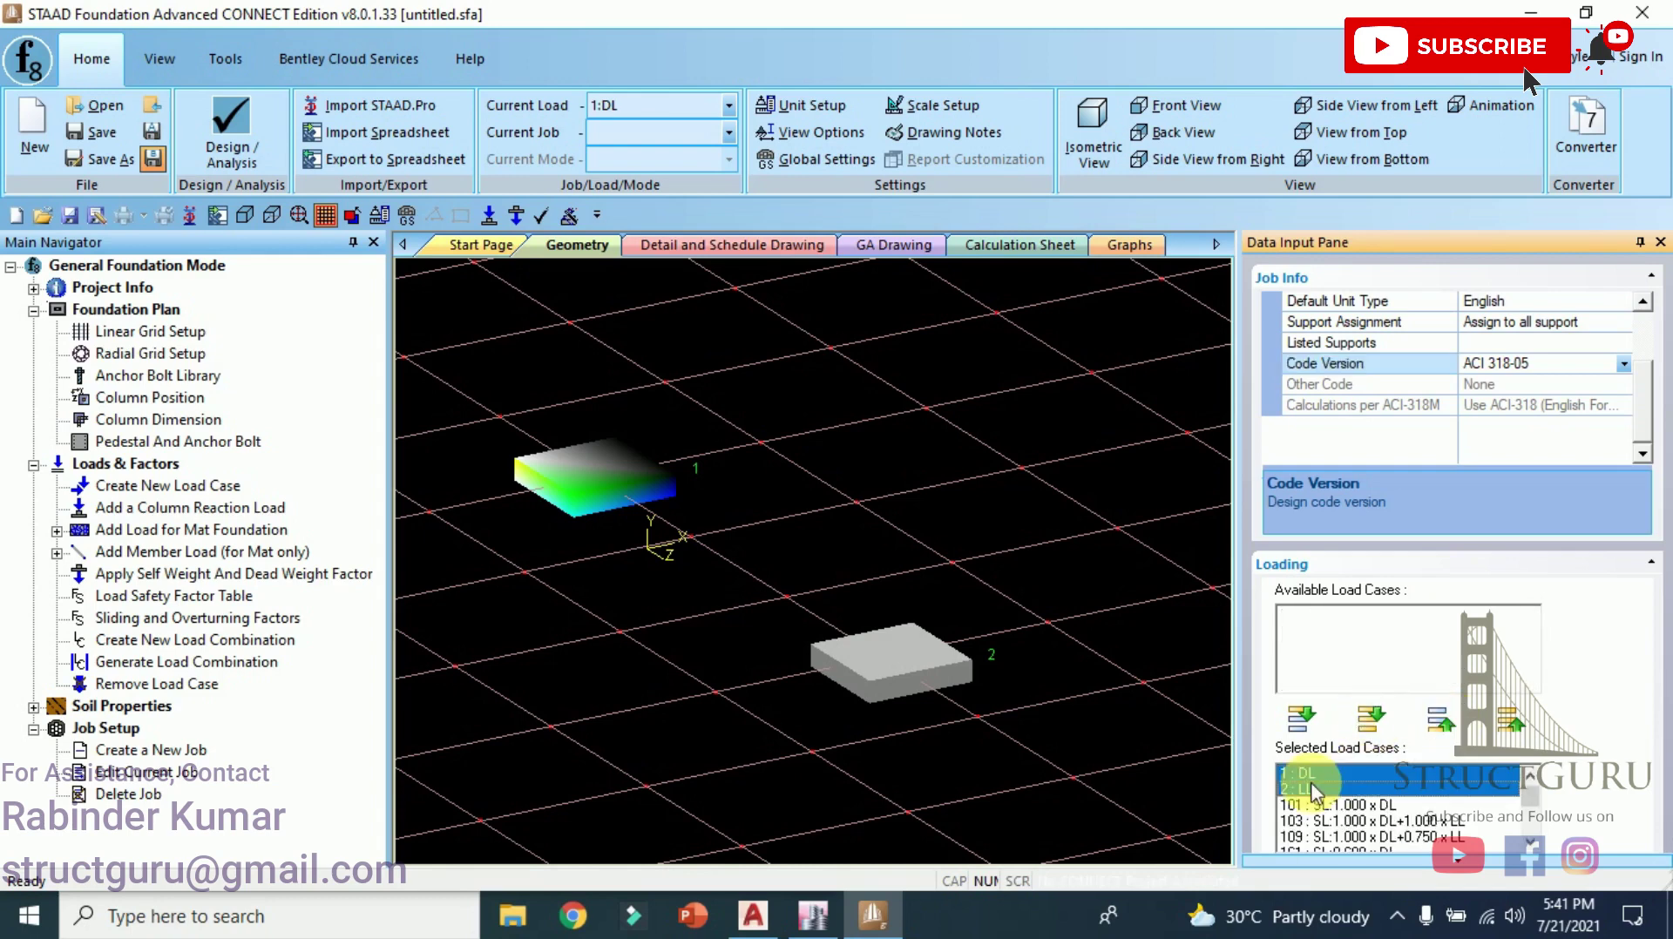
left_click(1441, 726)
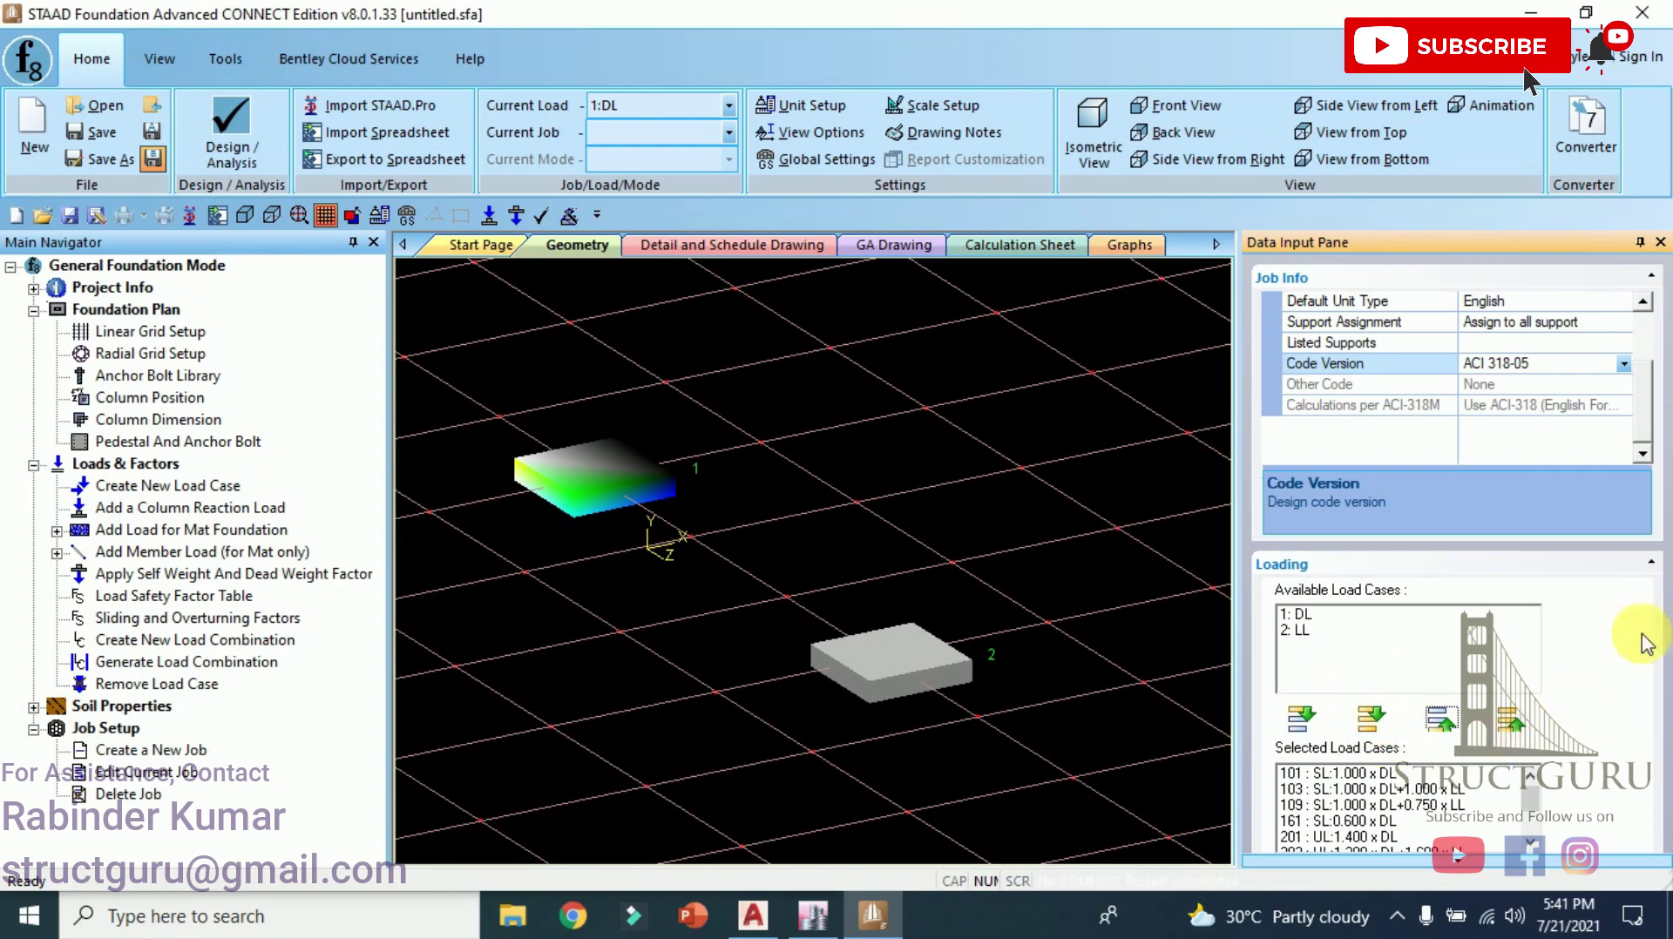
scroll(1481, 858, "down", 1)
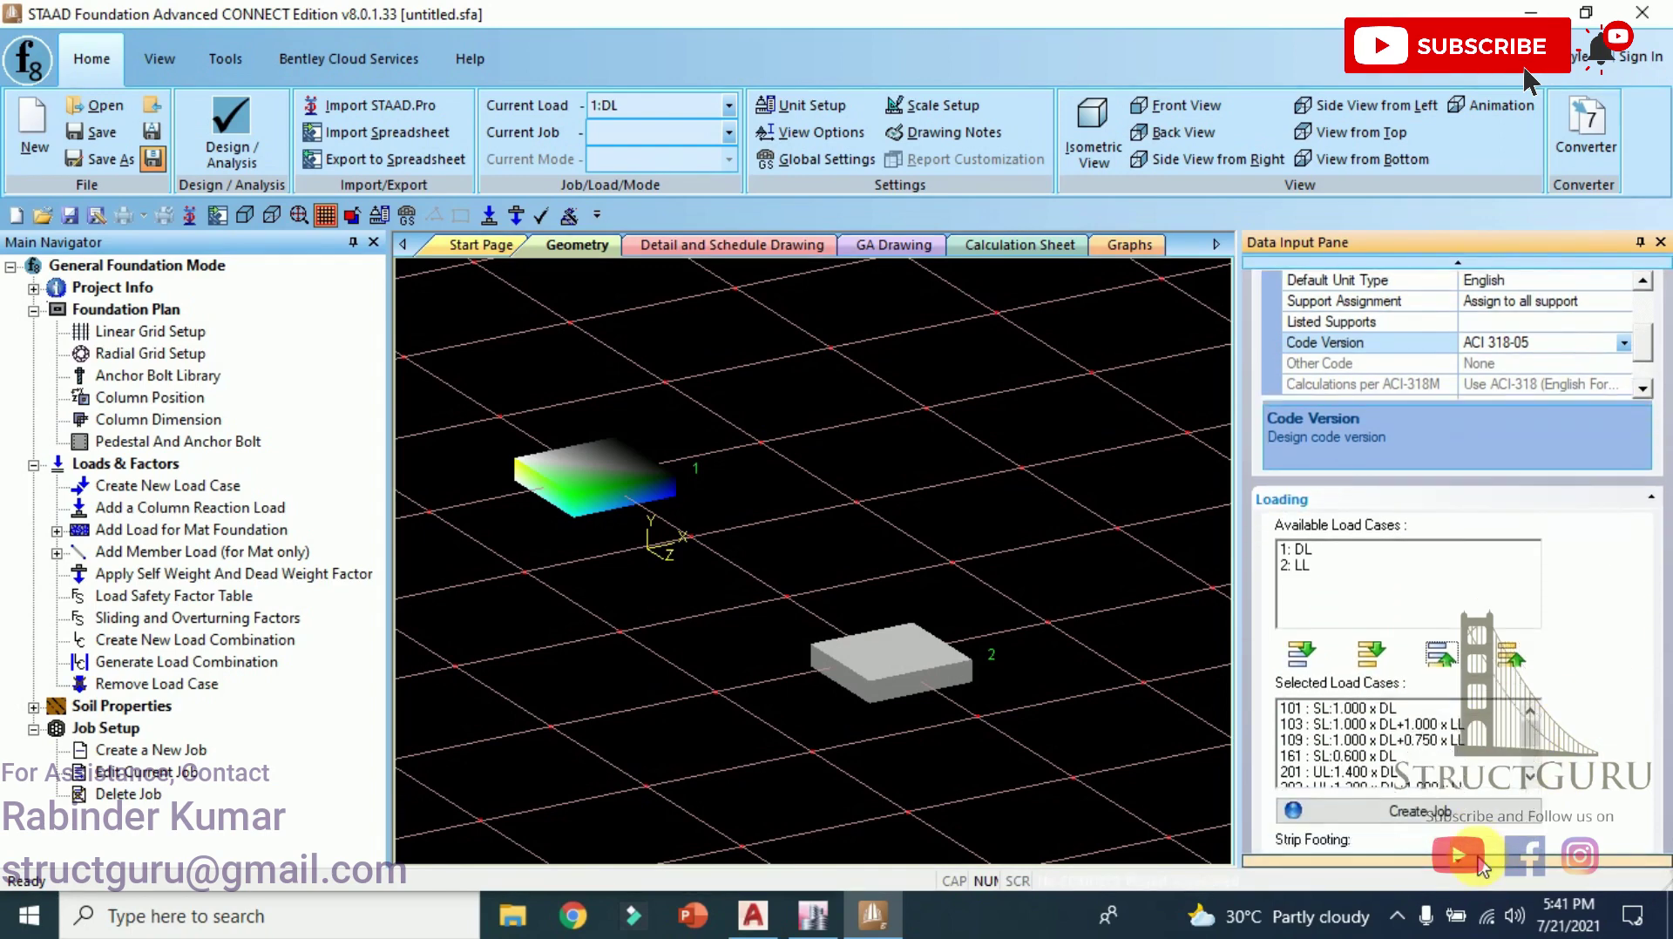
scroll(1481, 862, "down", 3)
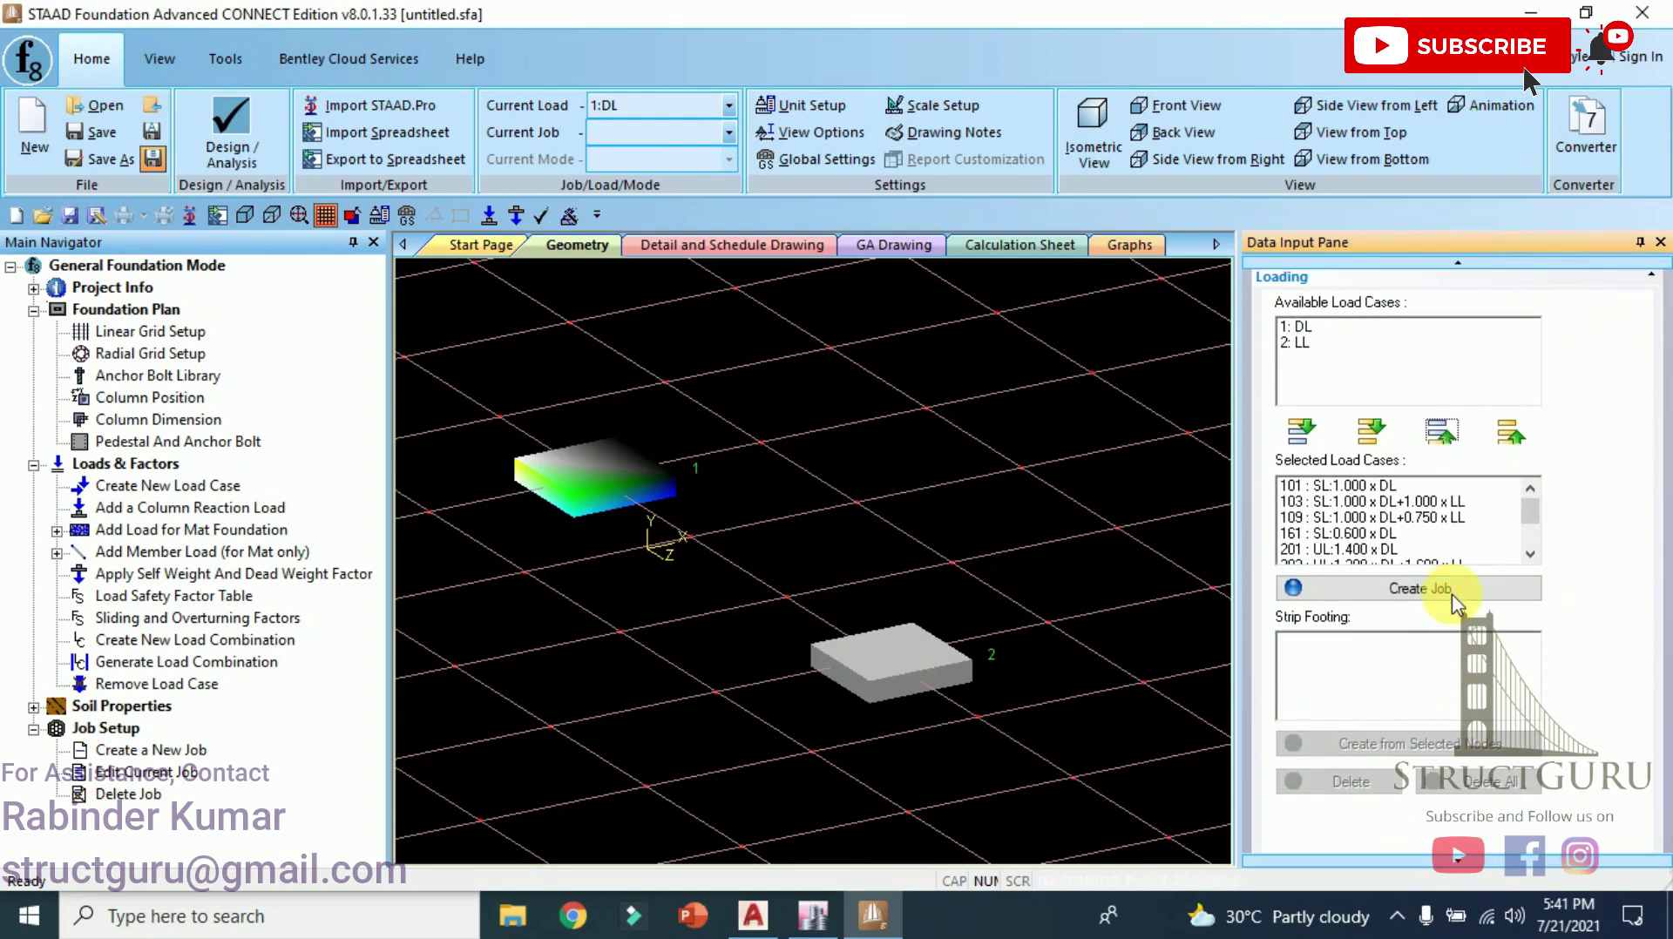
Create the Combined job and merge both selected footings into strip footing Footing C1.
left_click(1453, 593)
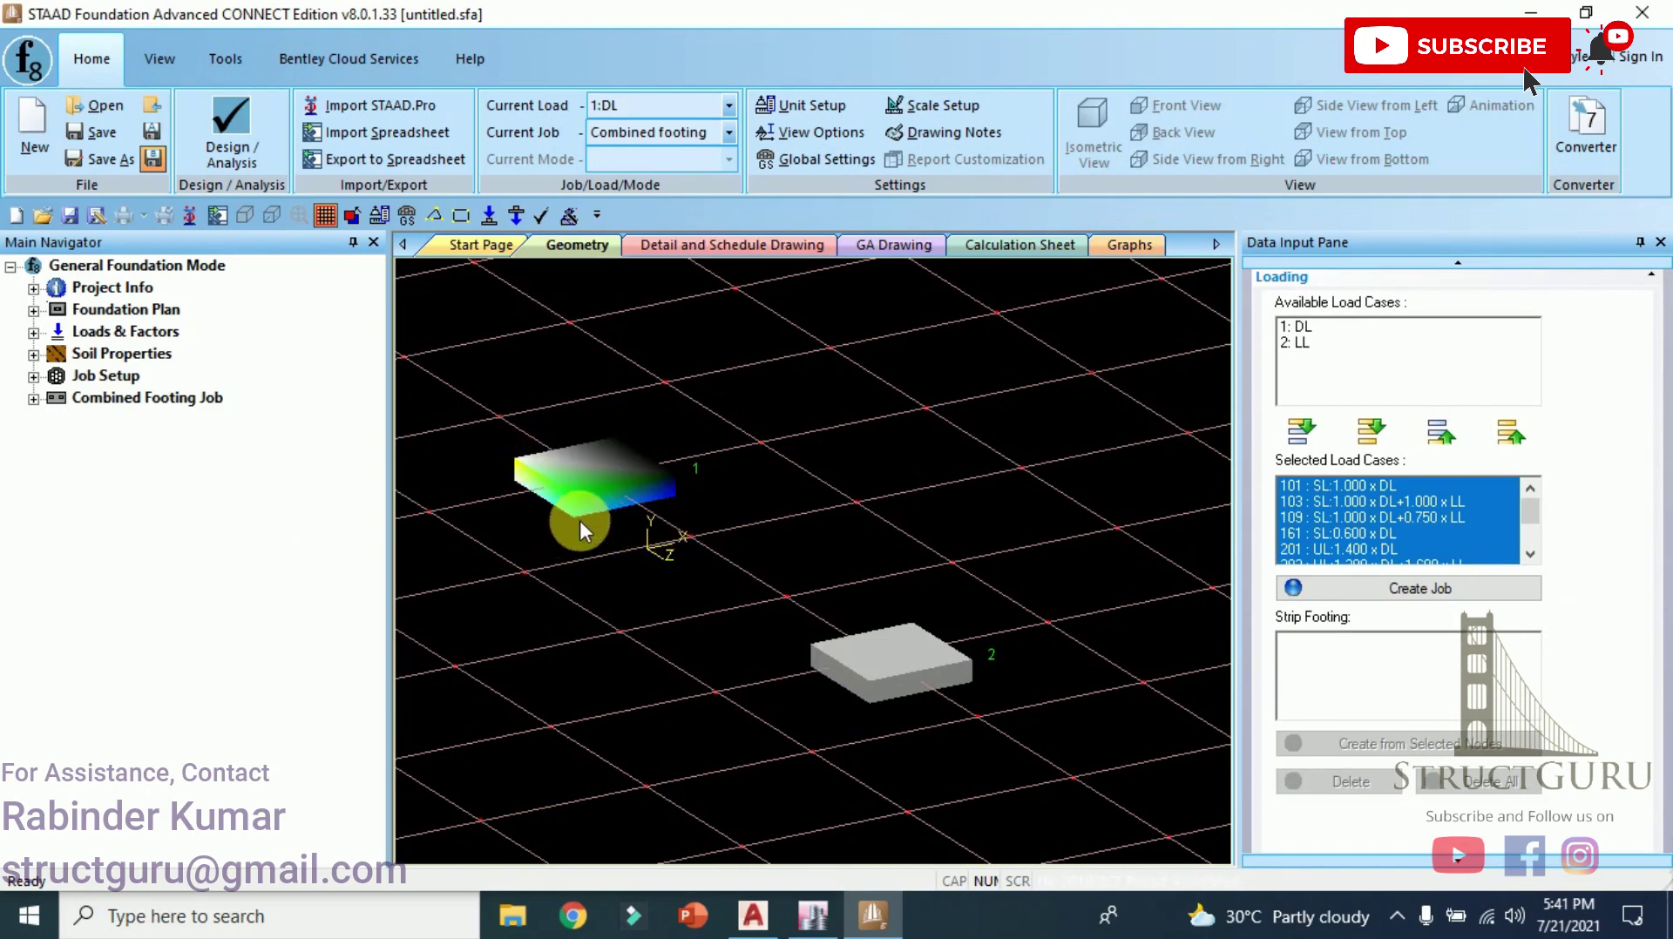
left_click_drag(454, 387, 1086, 783)
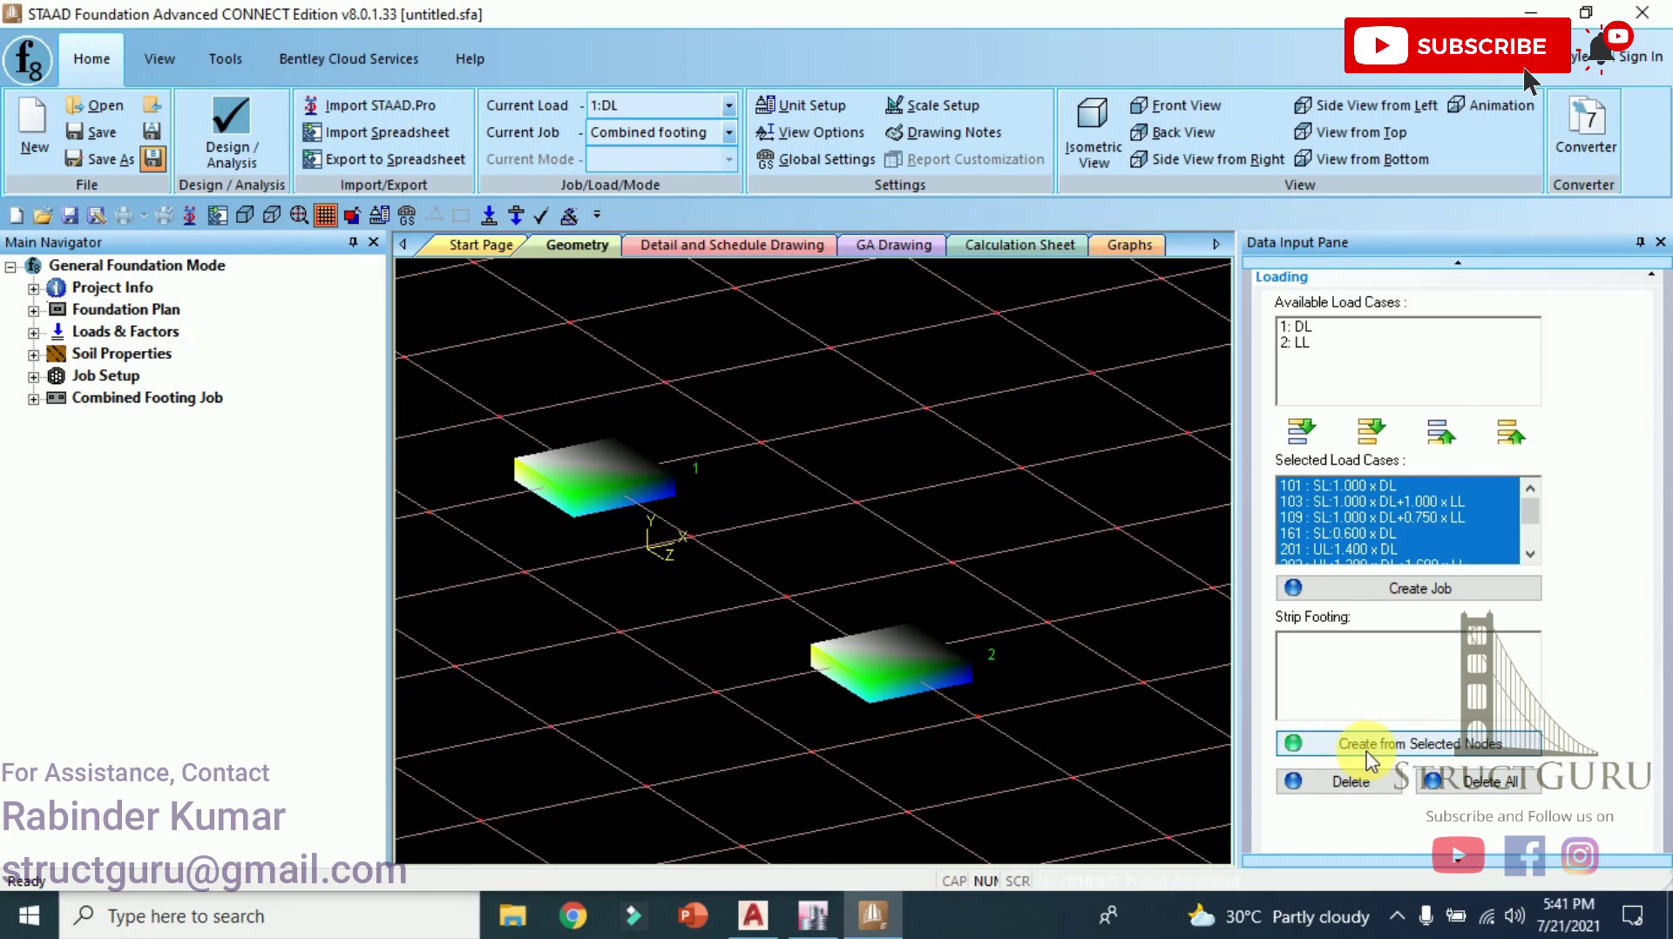
left_click(1437, 751)
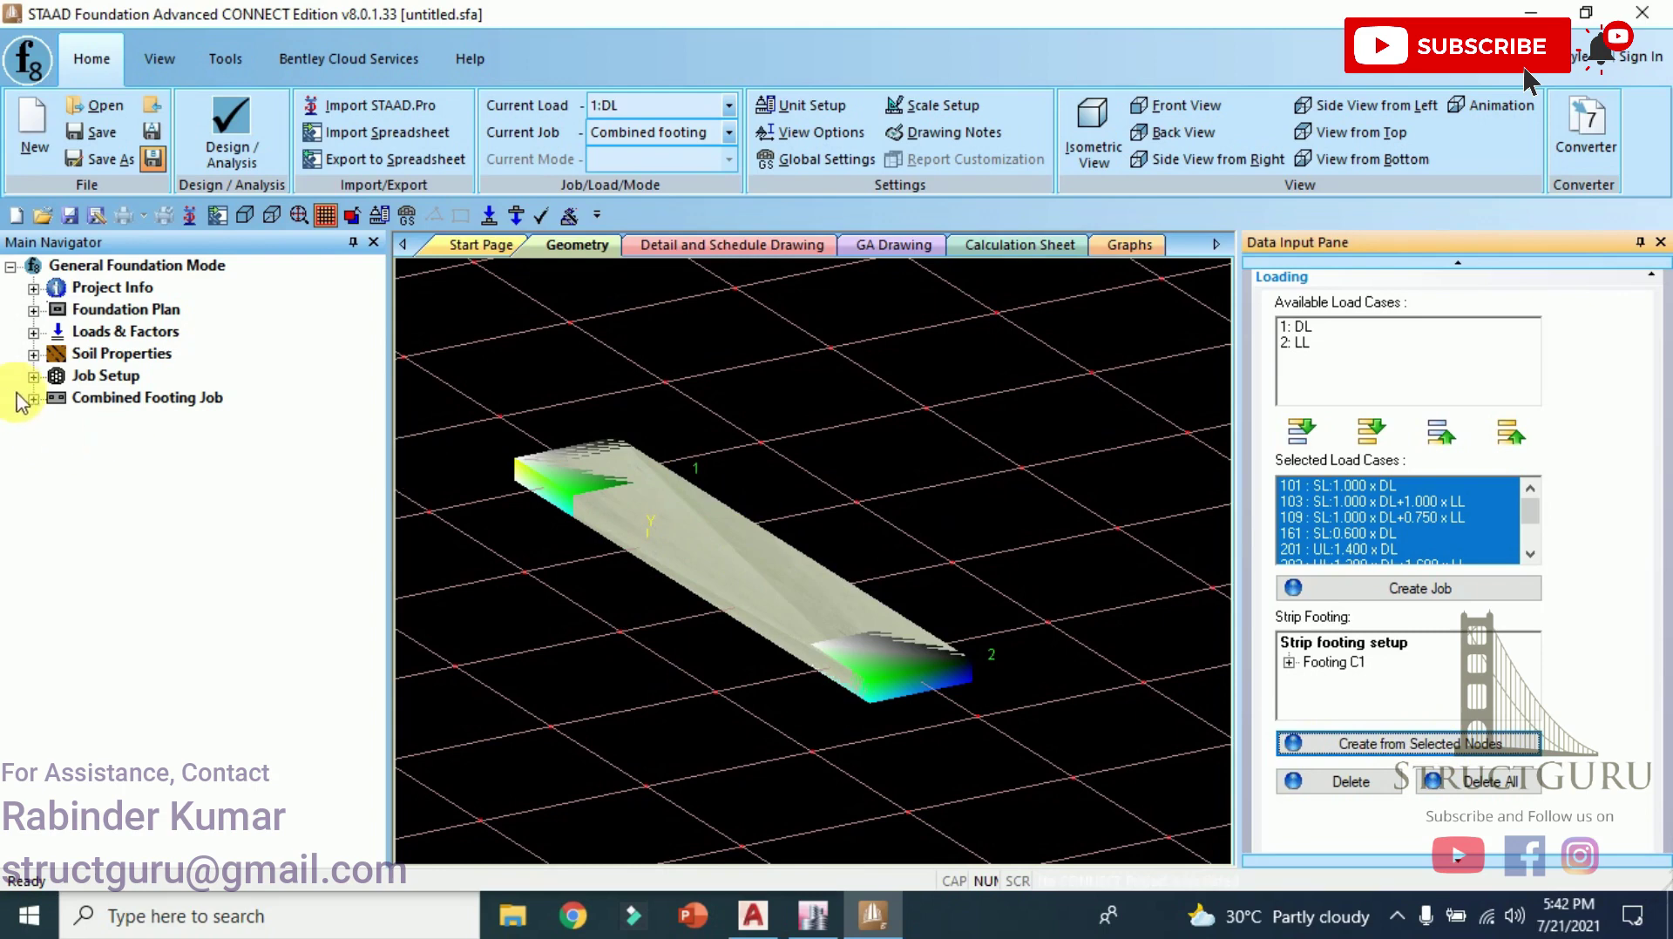
Open the Combined Footing Job's Concrete & Reinforcement parameters and edit concrete and bar spacing values.
left_click(57, 403)
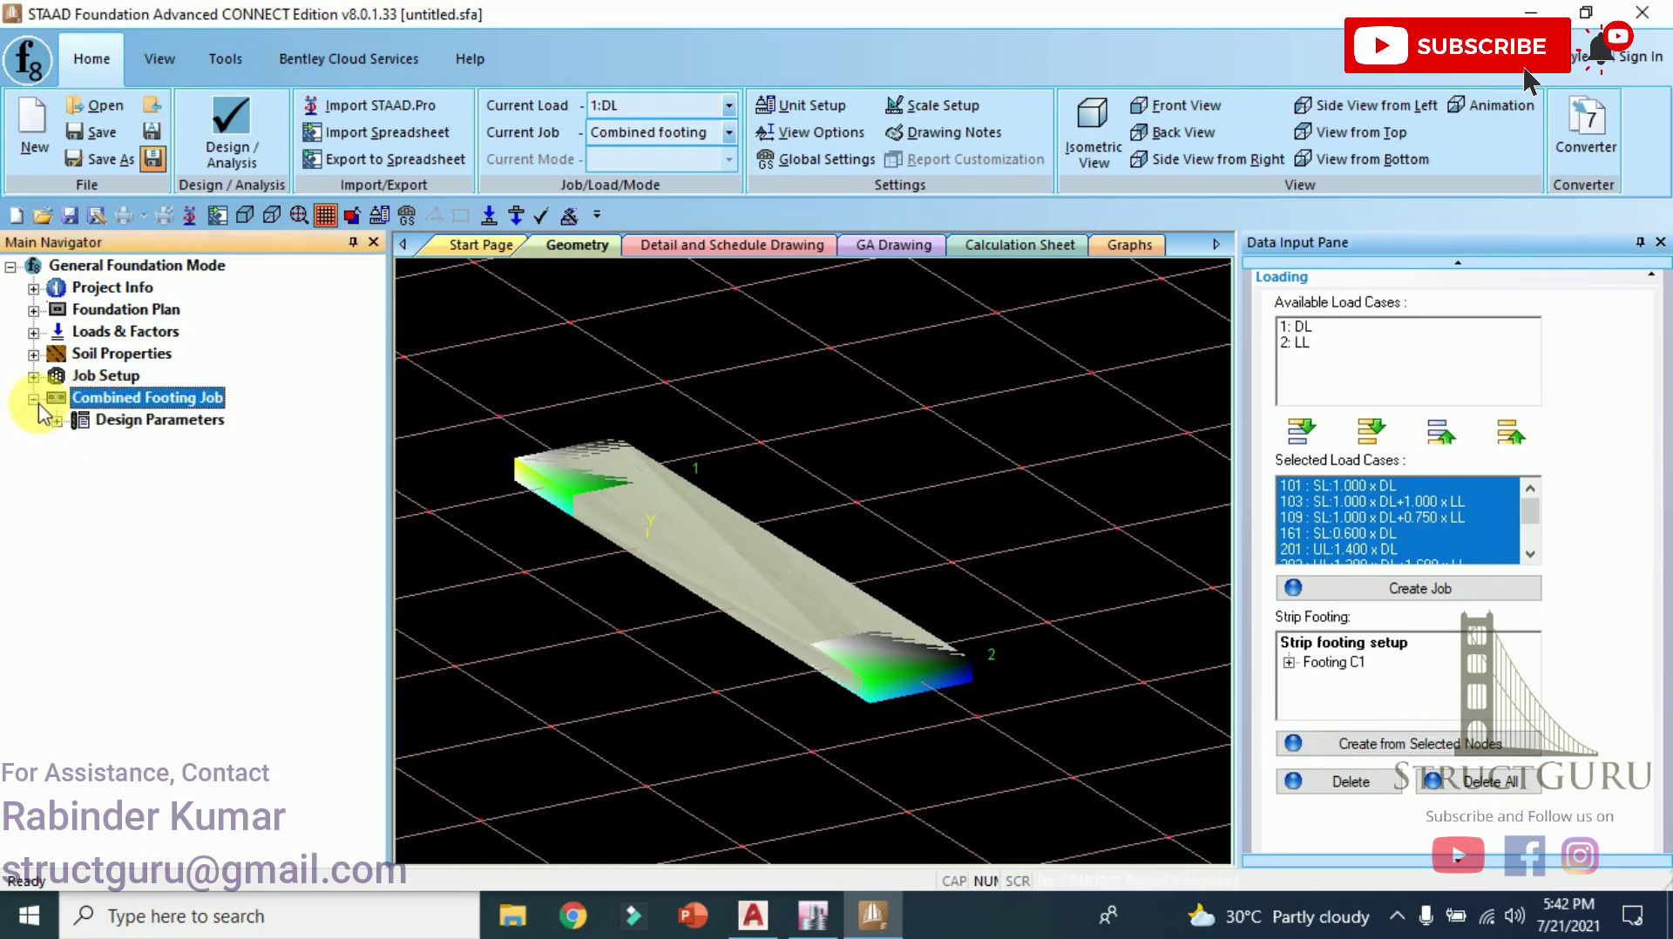
left_click(113, 422)
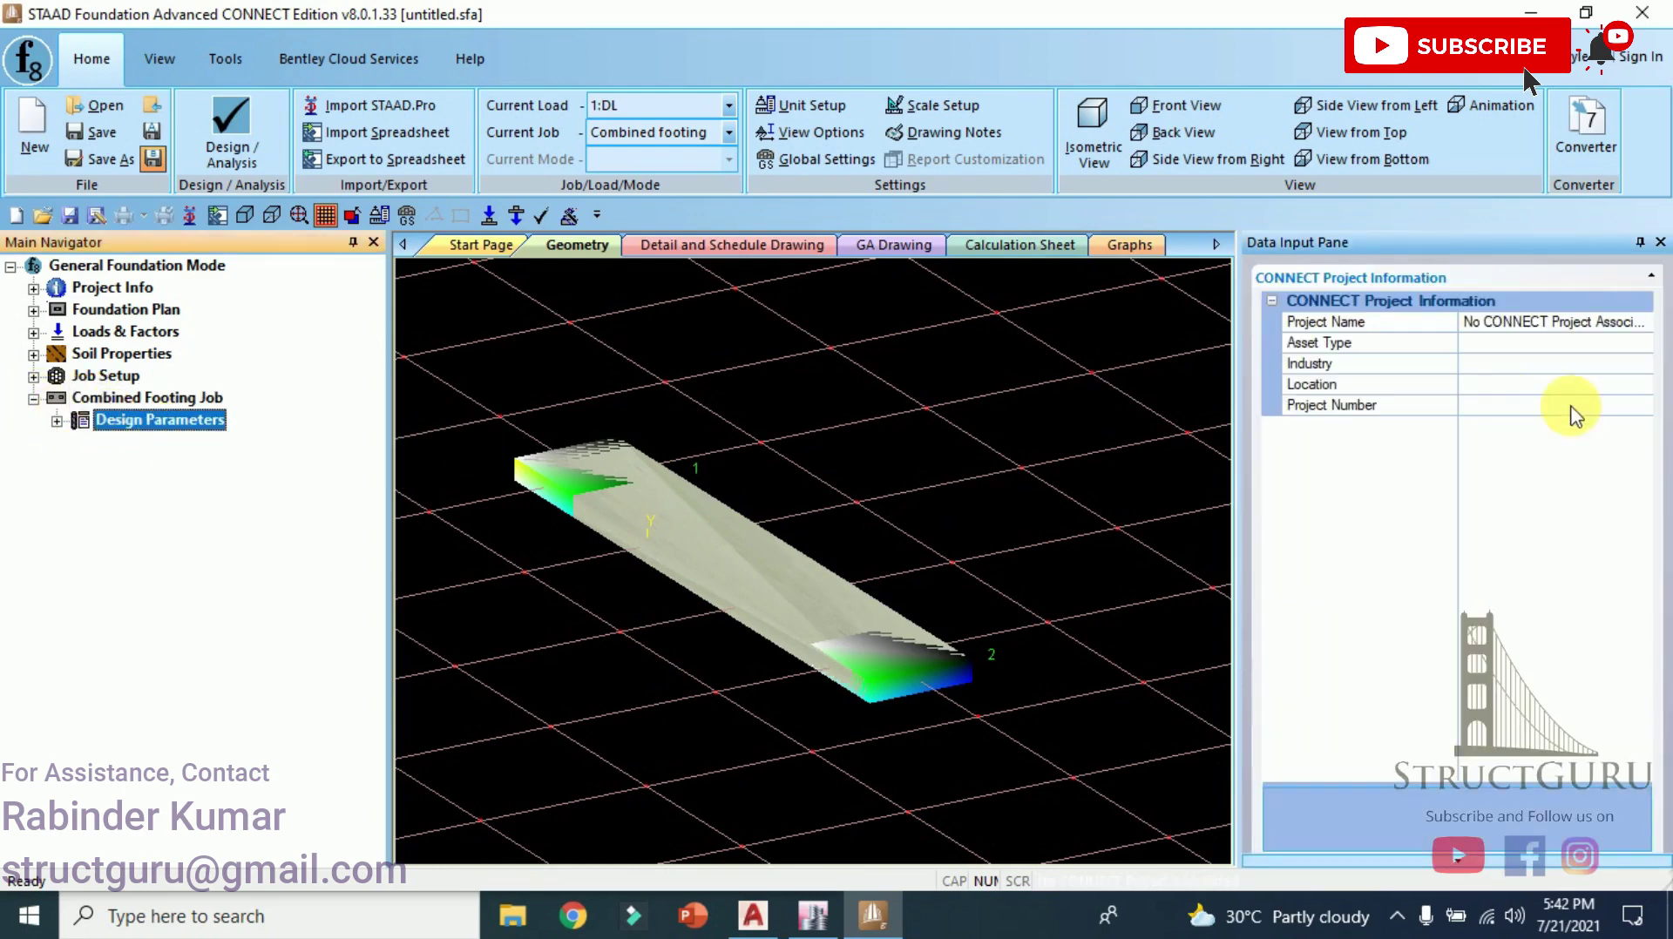
left_click(57, 420)
left_click(182, 442)
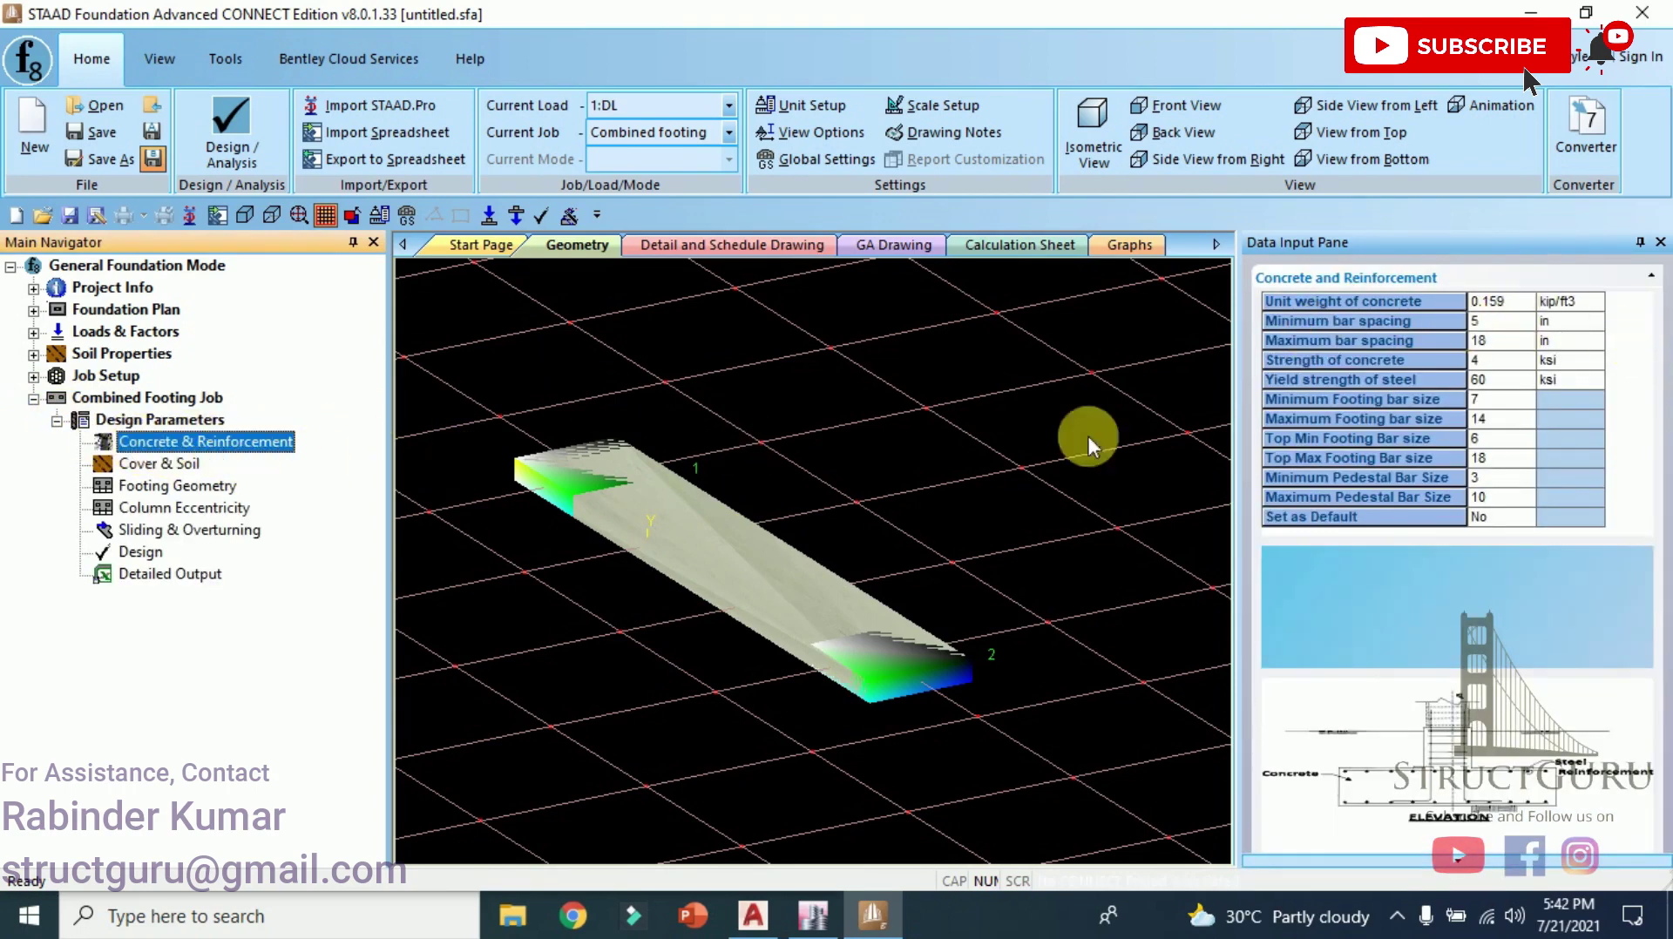
left_click(1507, 303)
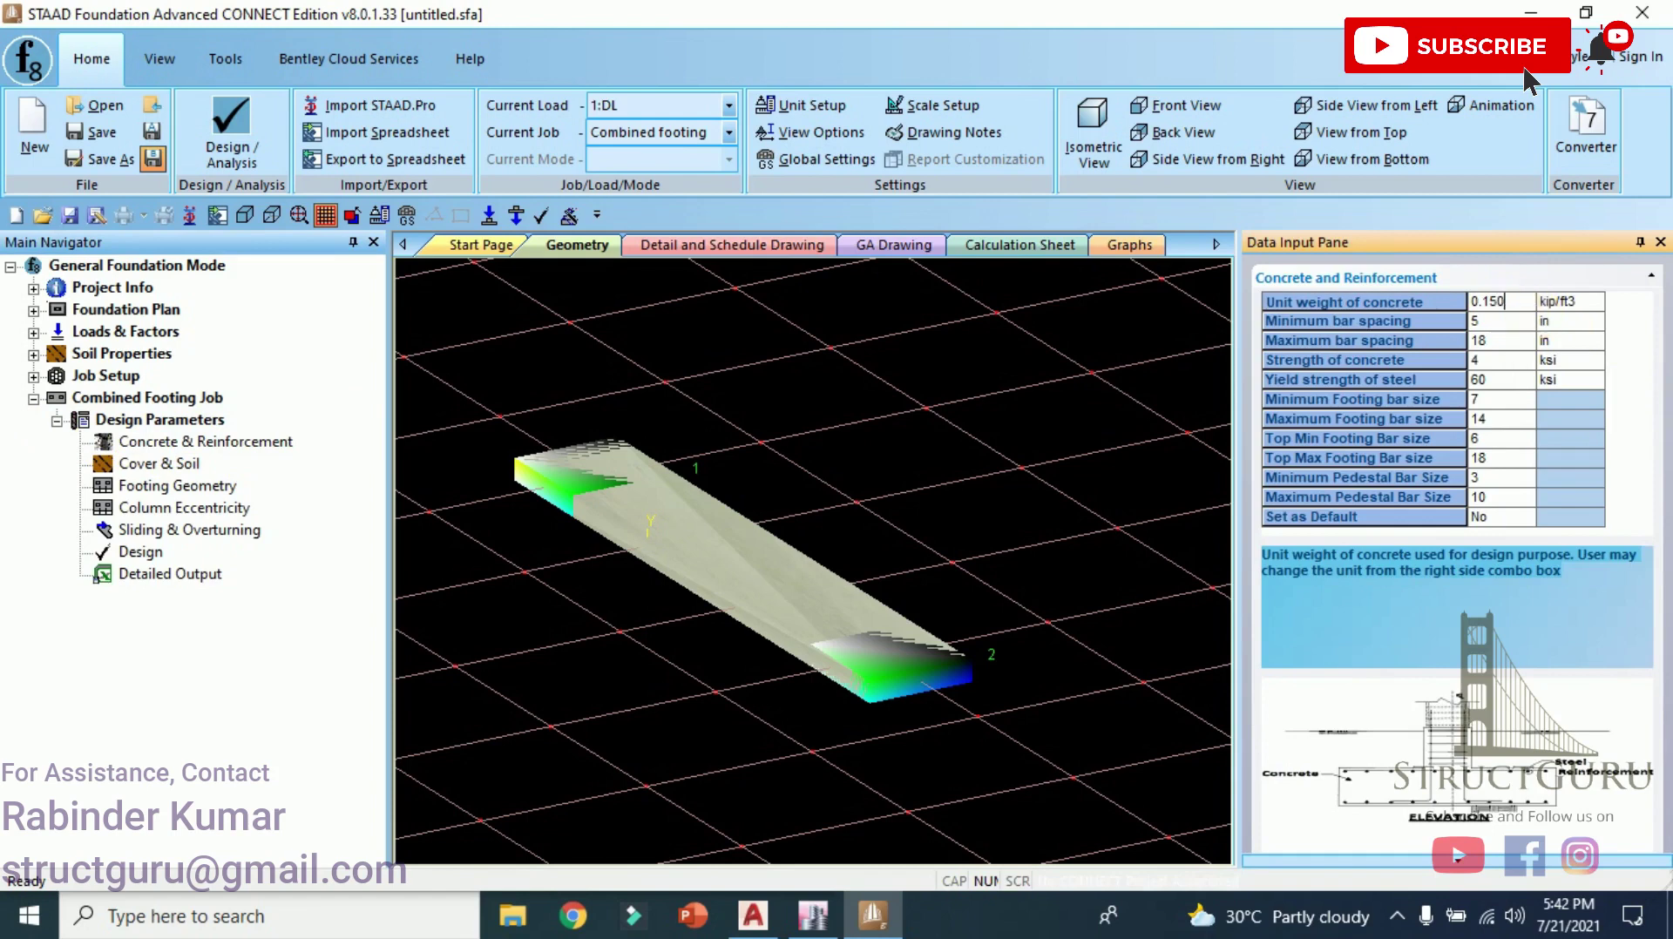
left_click(1503, 322)
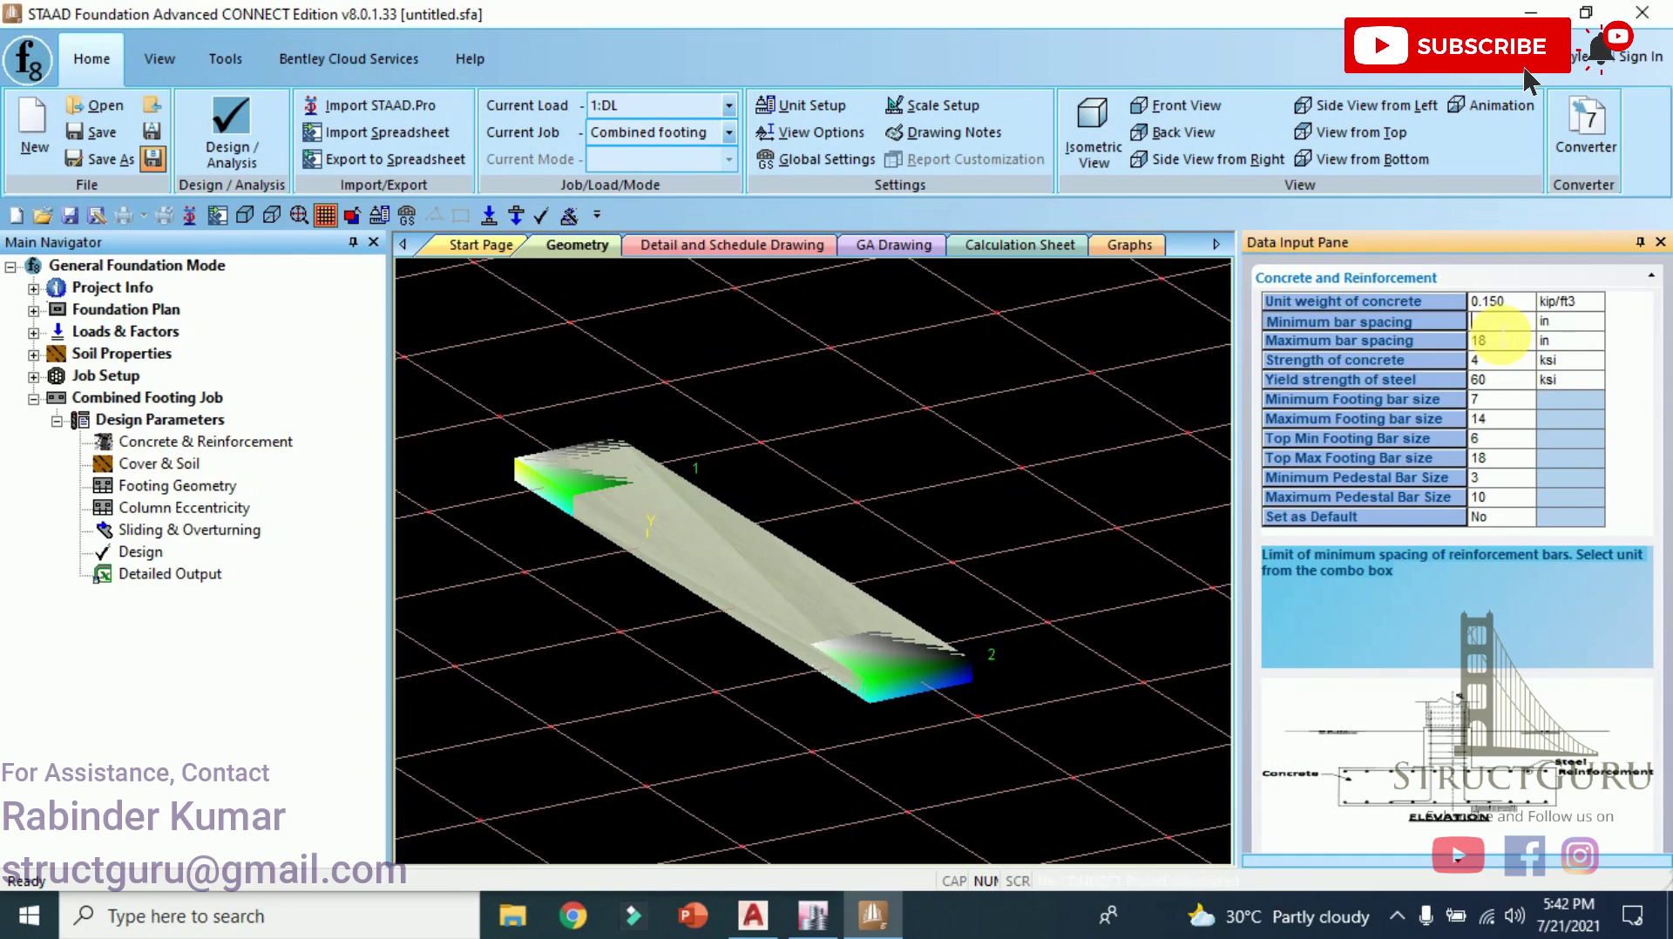
left_click(1499, 348)
type("2")
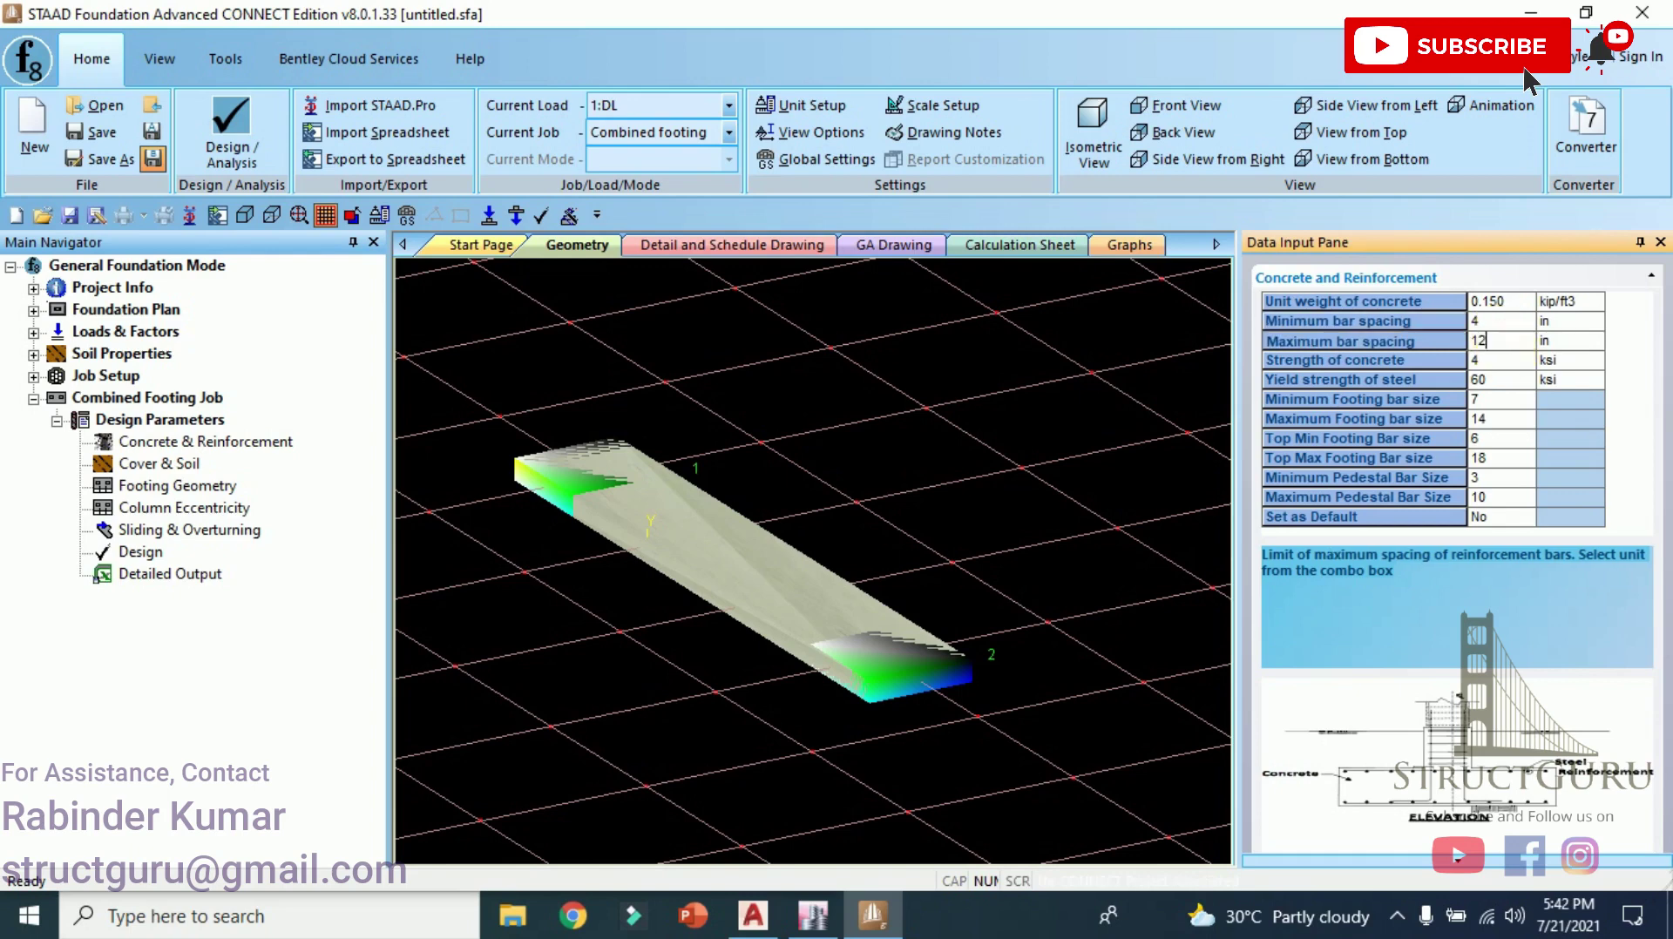
left_click(1488, 360)
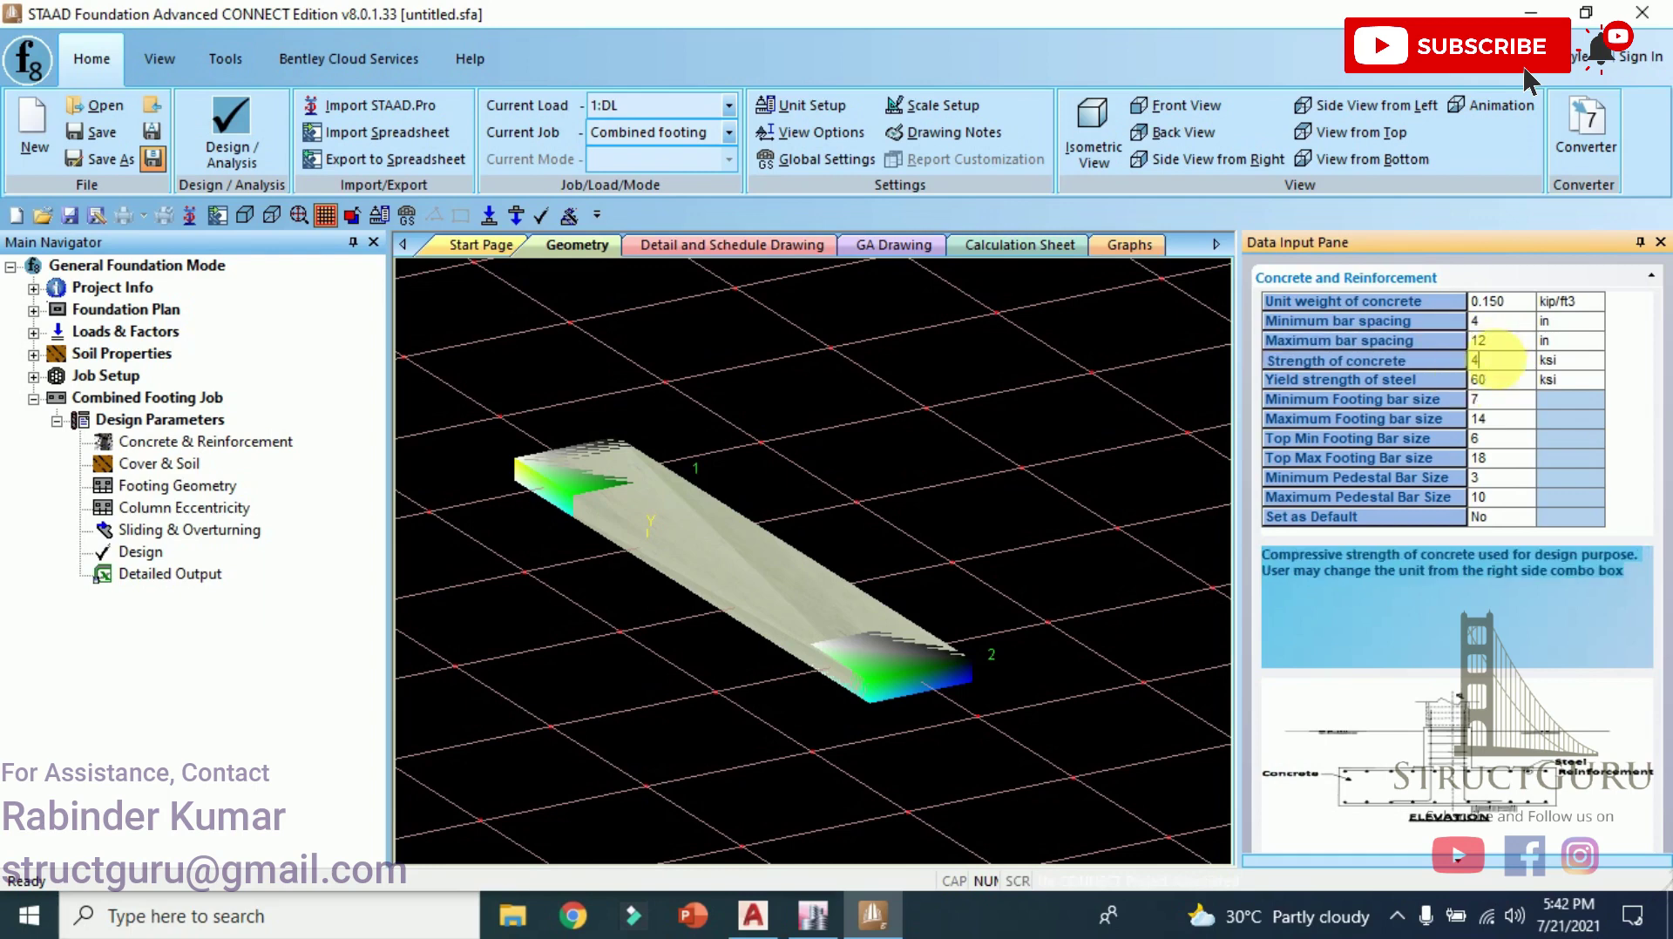
Set footing bar sizes 4–6, top bar sizes 4–6, and pedestal bar sizes 3–6.
left_click(1492, 403)
left_click(1482, 441)
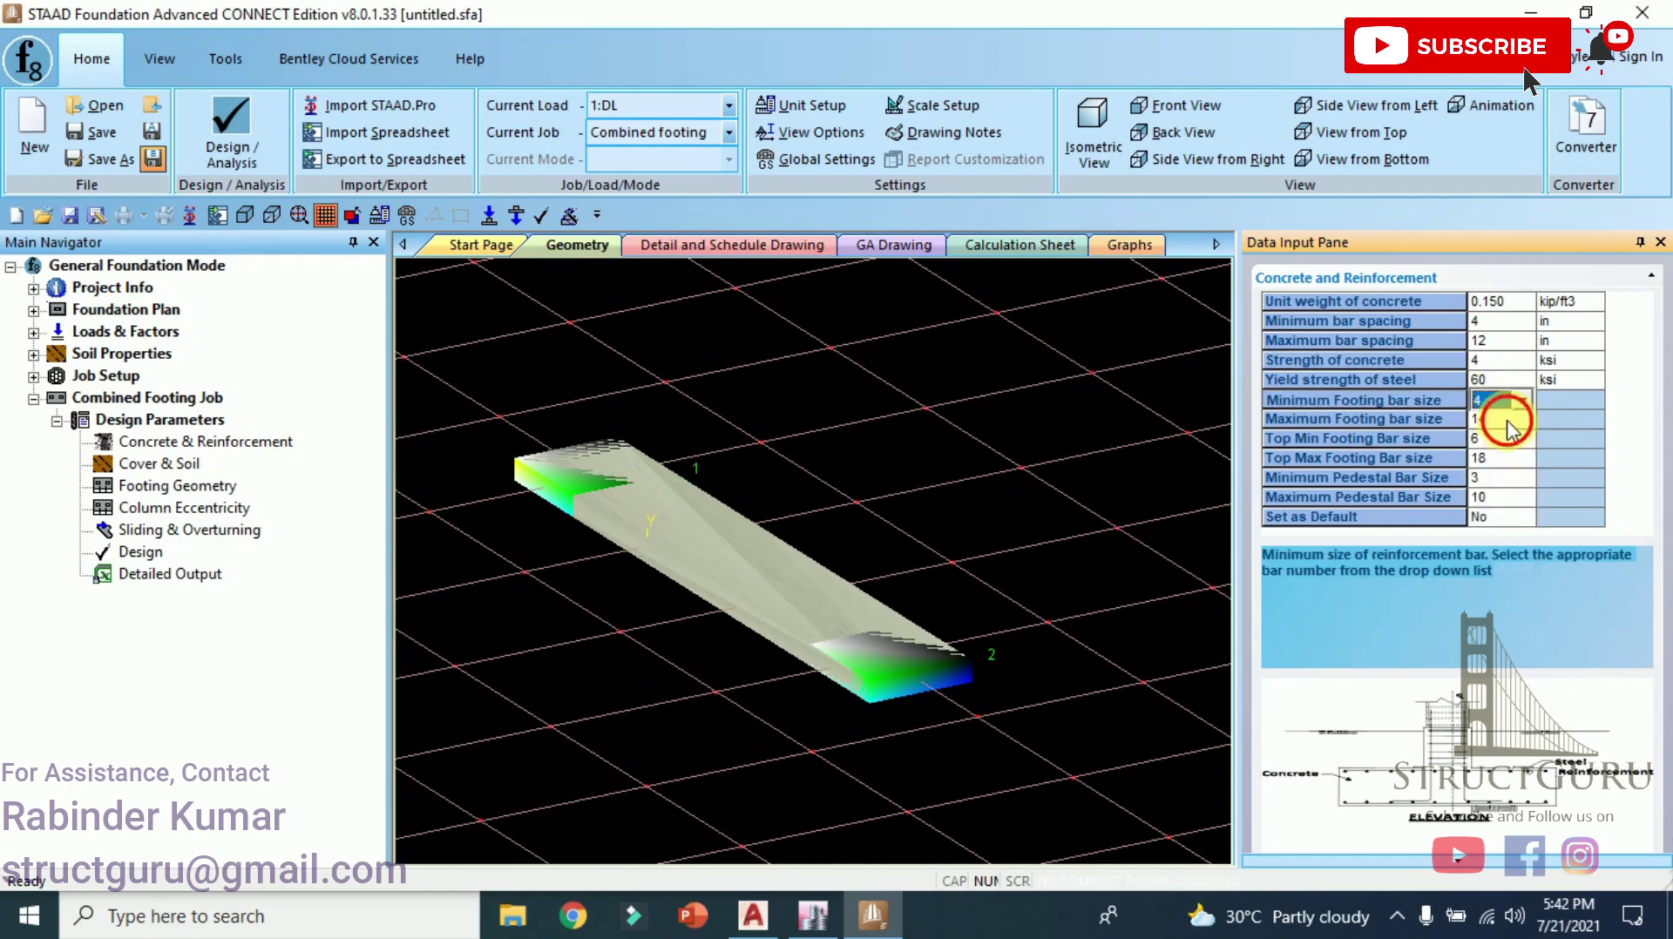
left_click(1523, 421)
left_click(1499, 494)
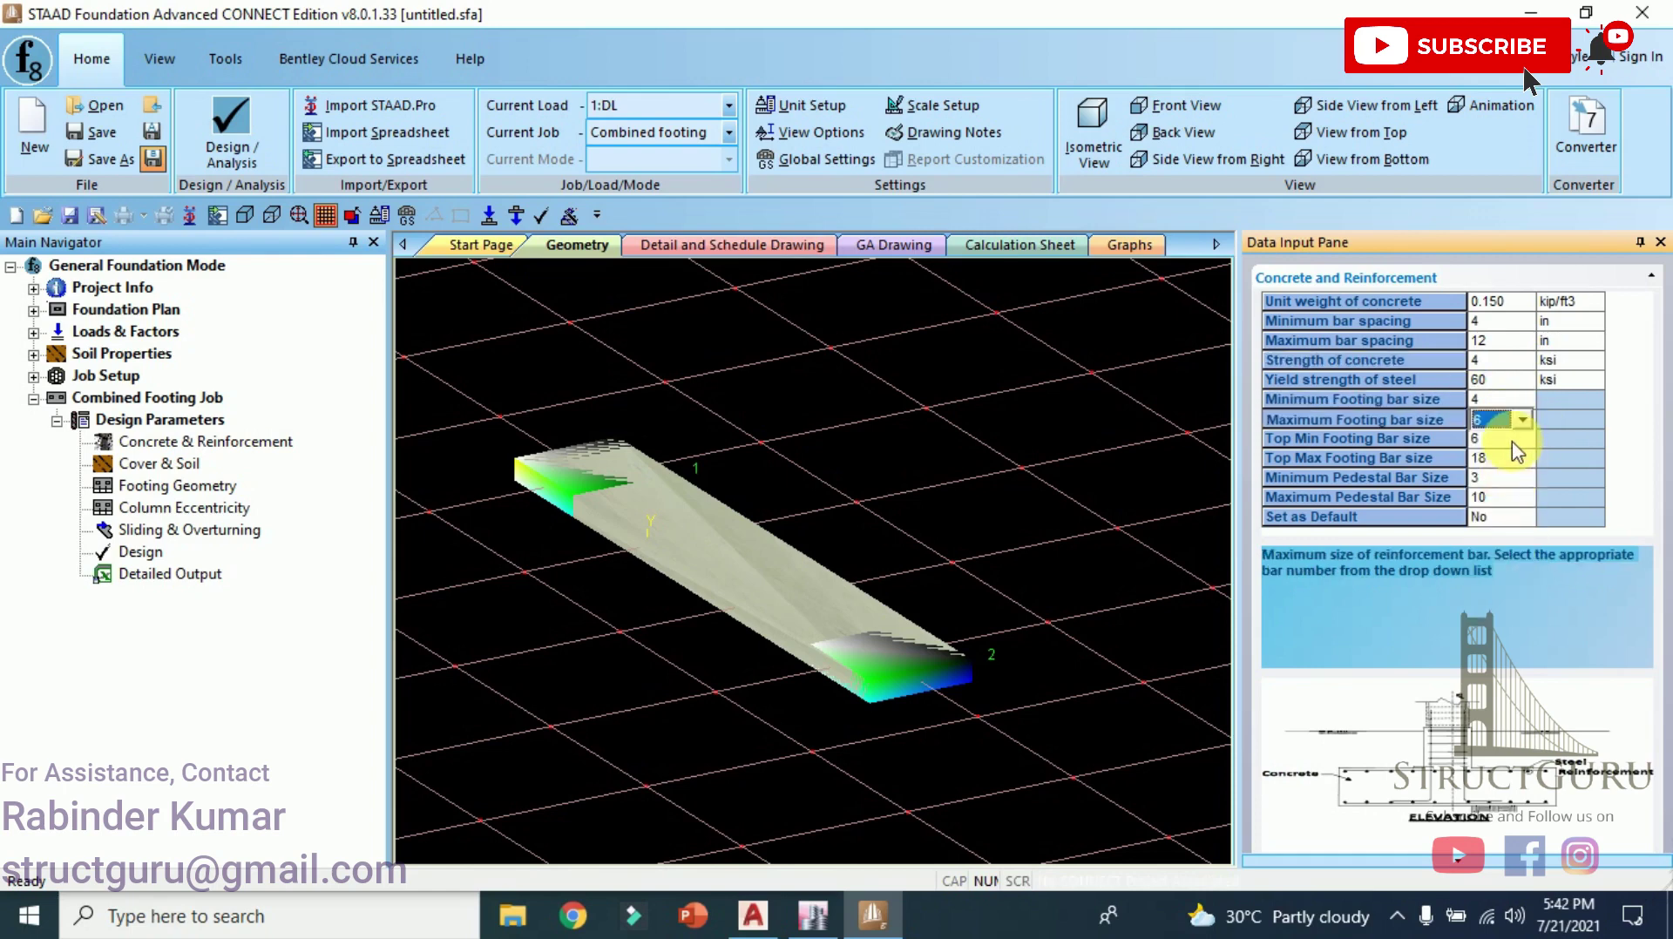
left_click(1523, 440)
scroll(1514, 449, "up", 2)
left_click(1499, 475)
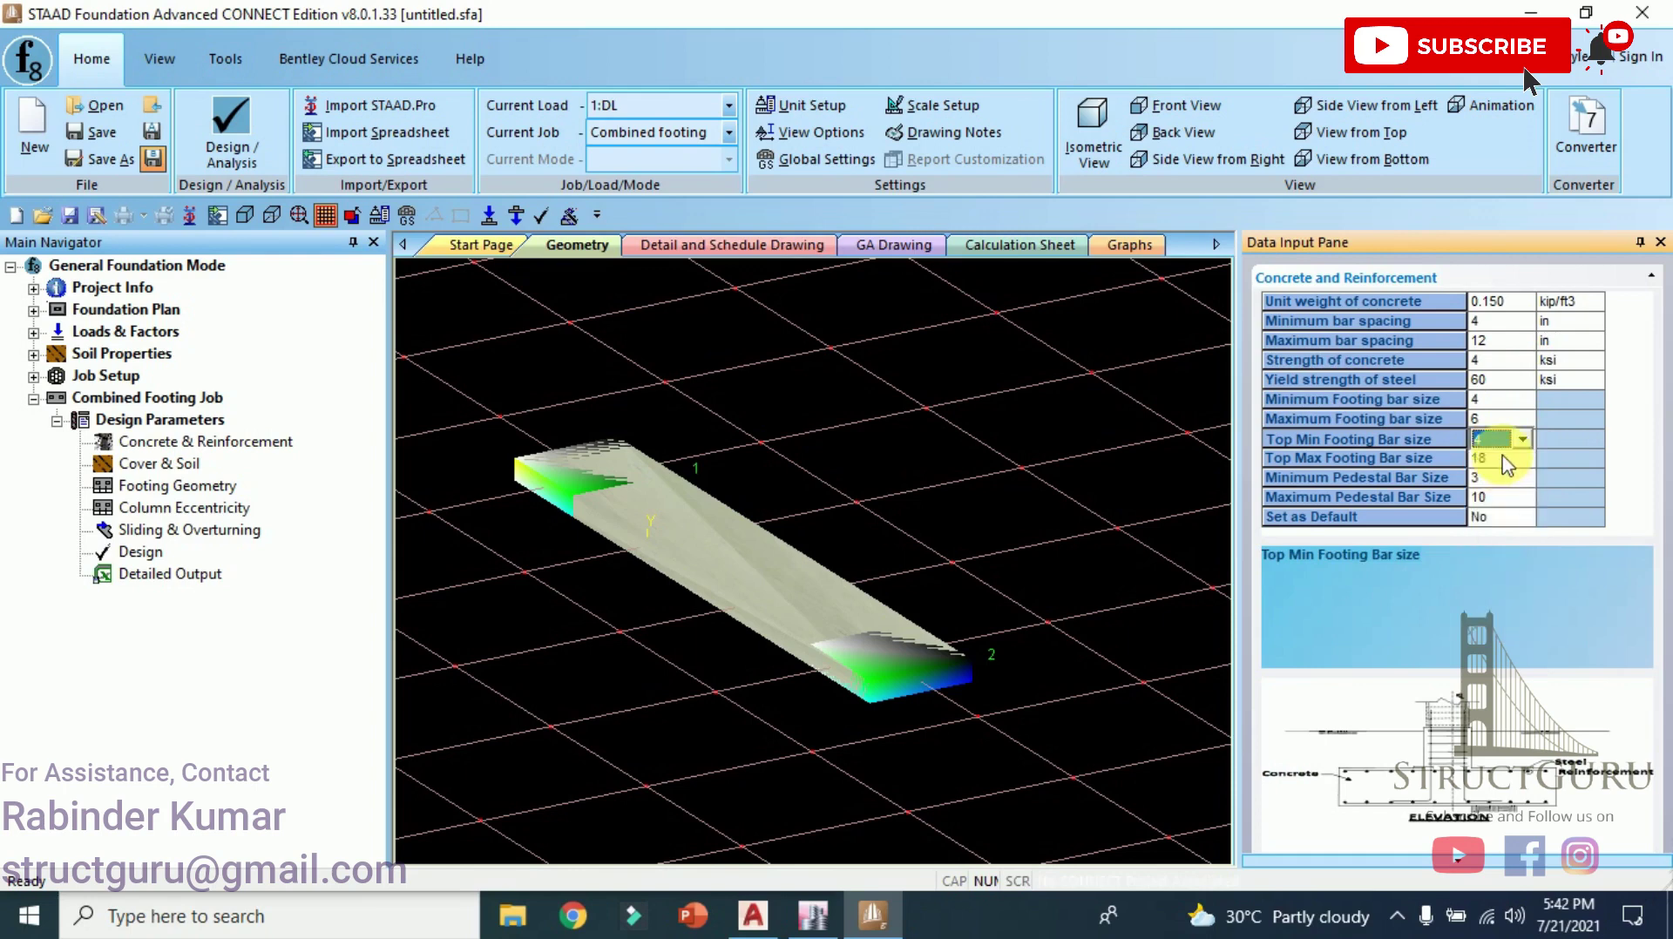
left_click(1523, 459)
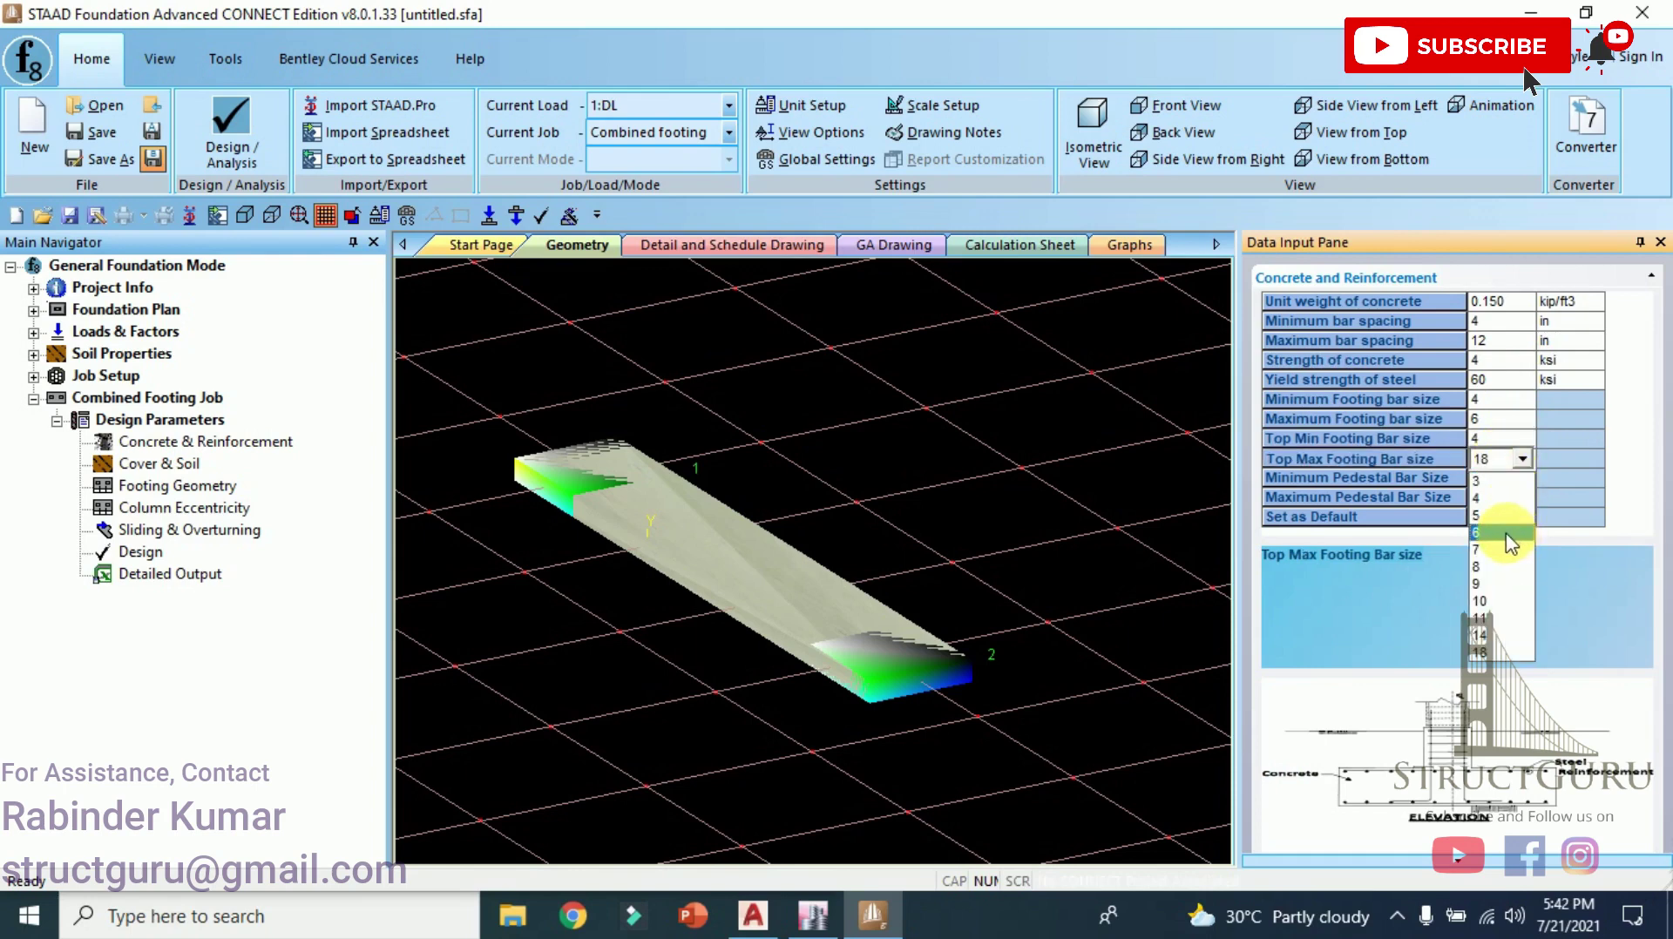
left_click(1507, 534)
left_click(1498, 479)
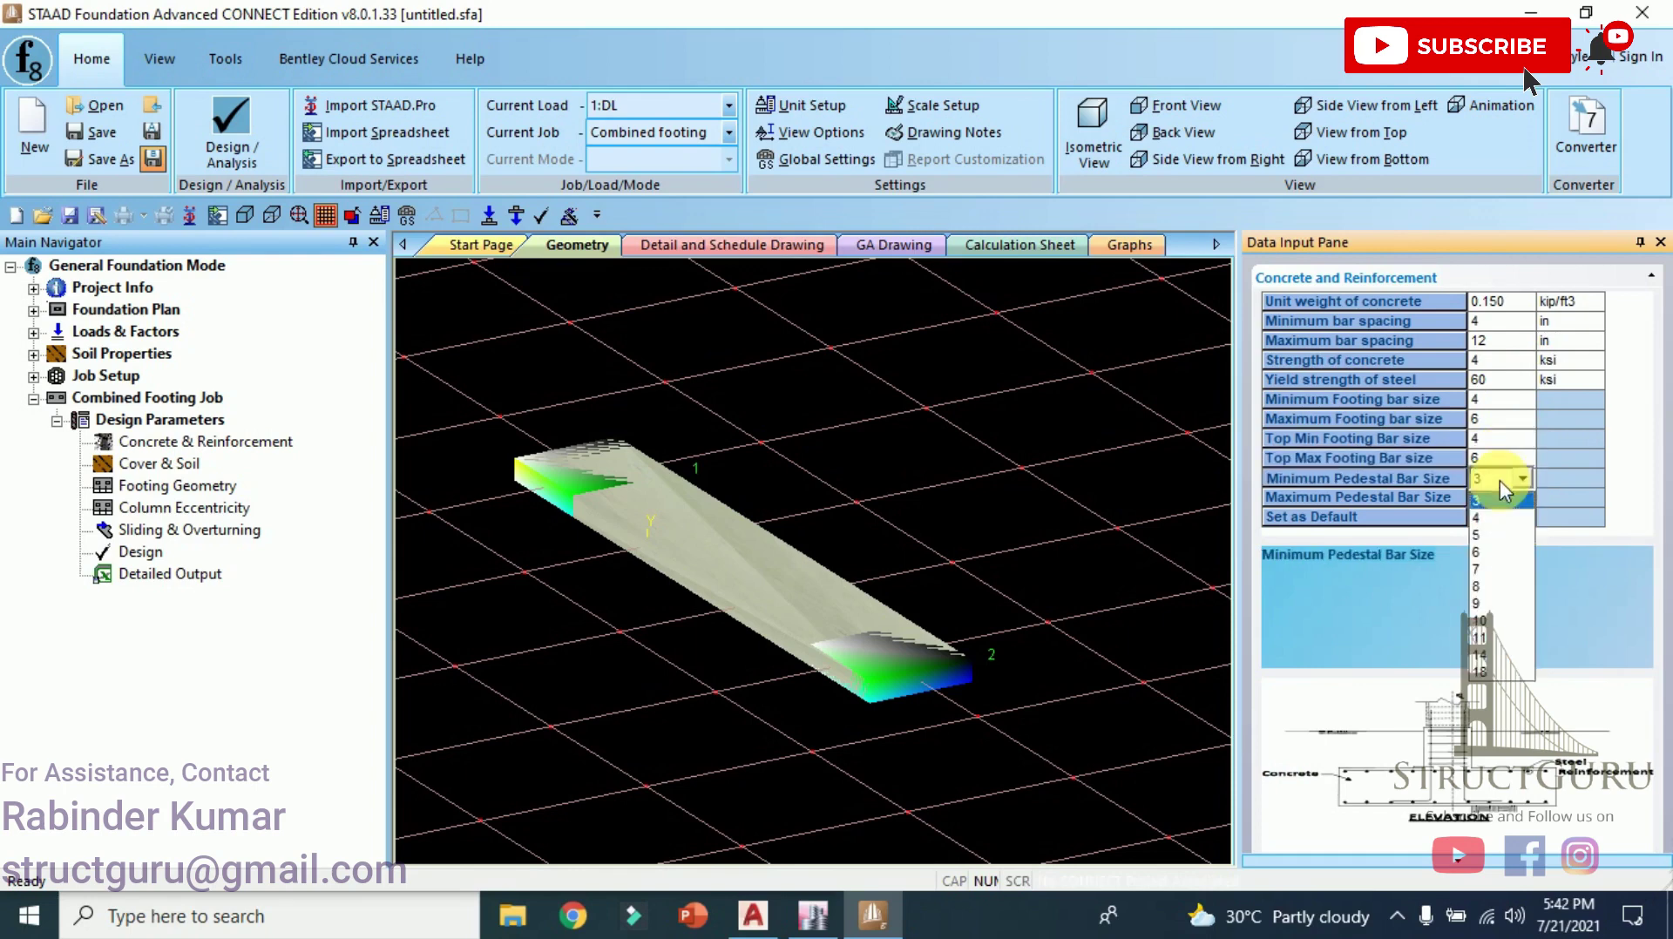
left_click(1498, 479)
left_click(1502, 496)
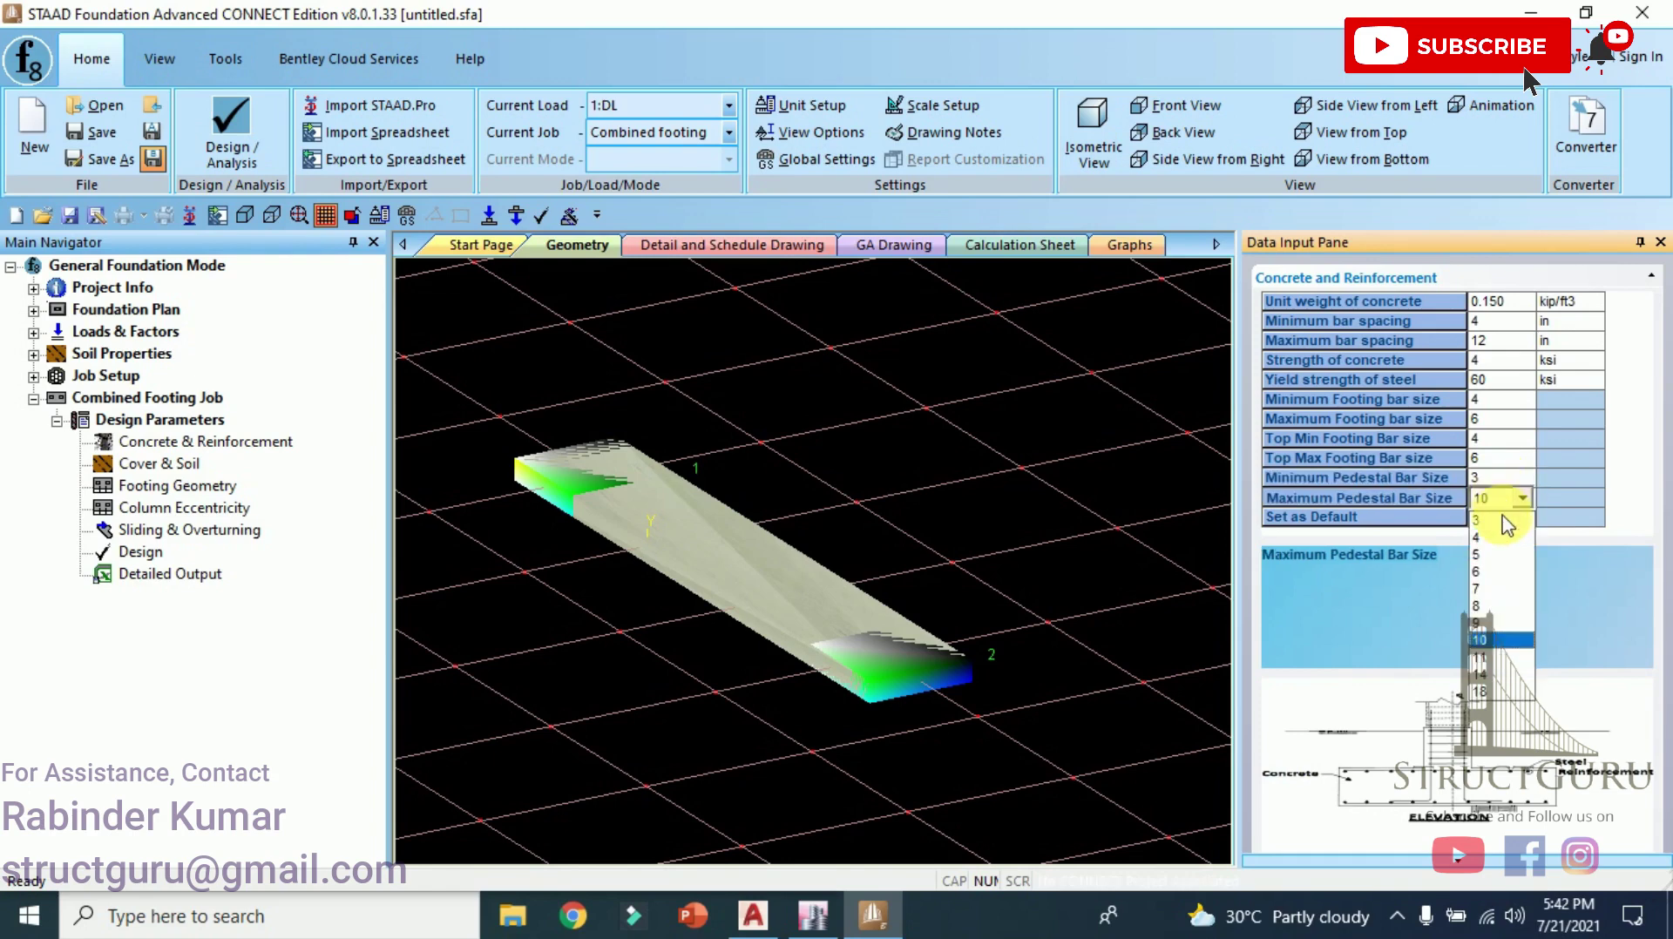
left_click(1501, 572)
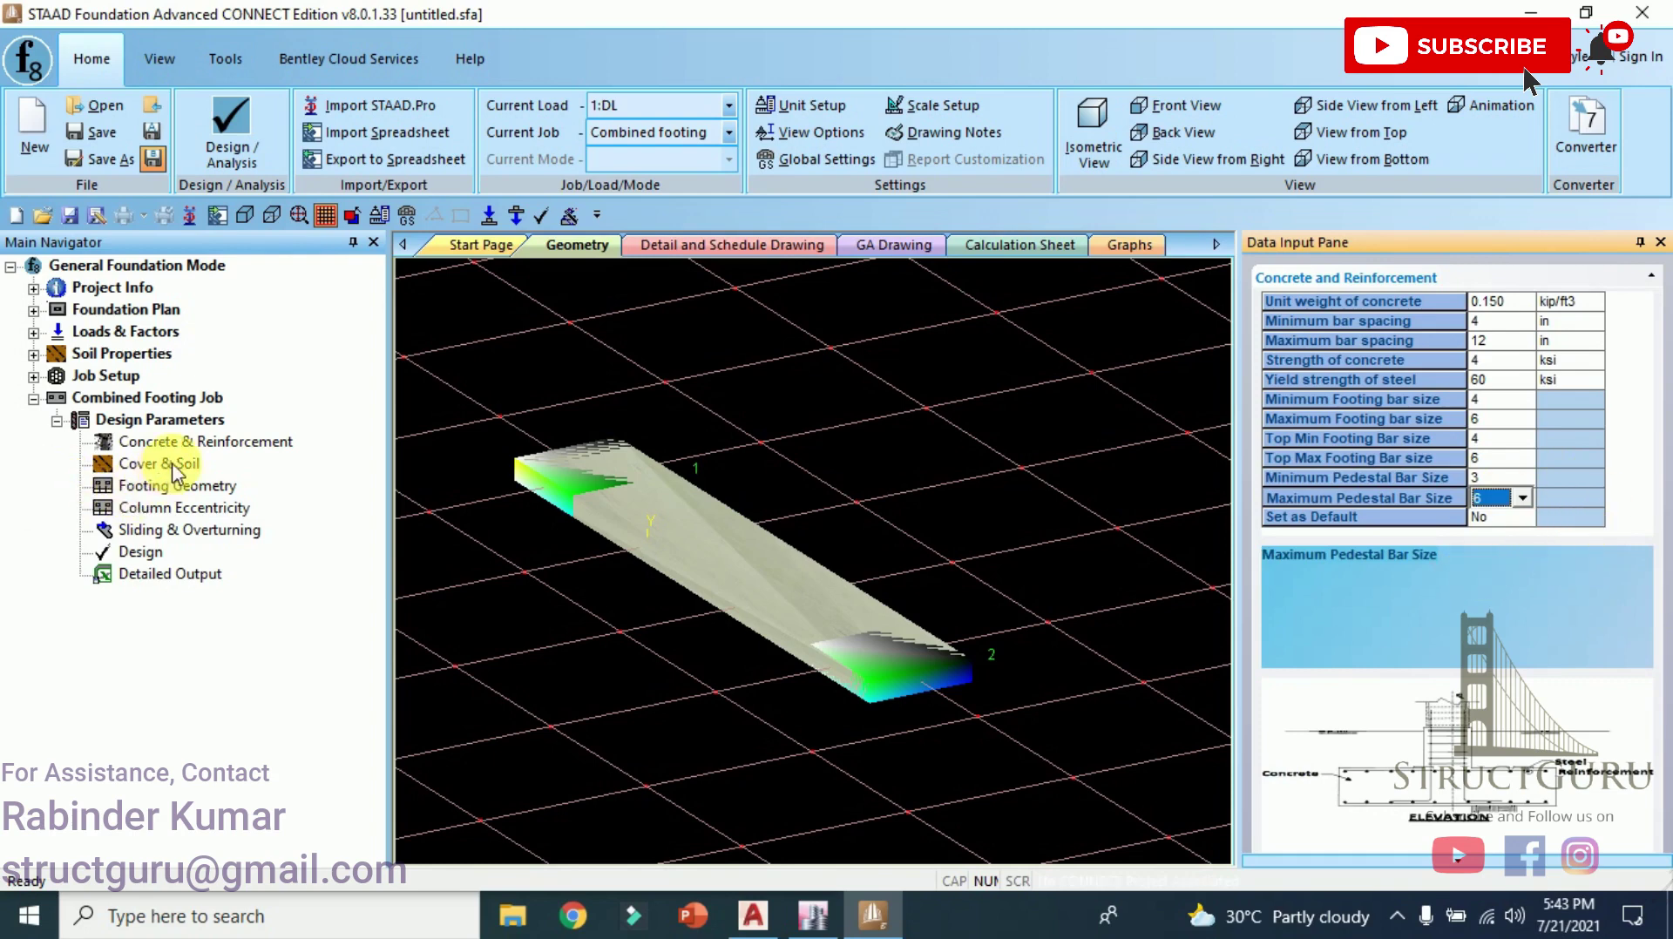
In Cover & Soil, enter soil unit weight 110 lb/ft3 and soil depth above footing 36 in.
left_click(166, 463)
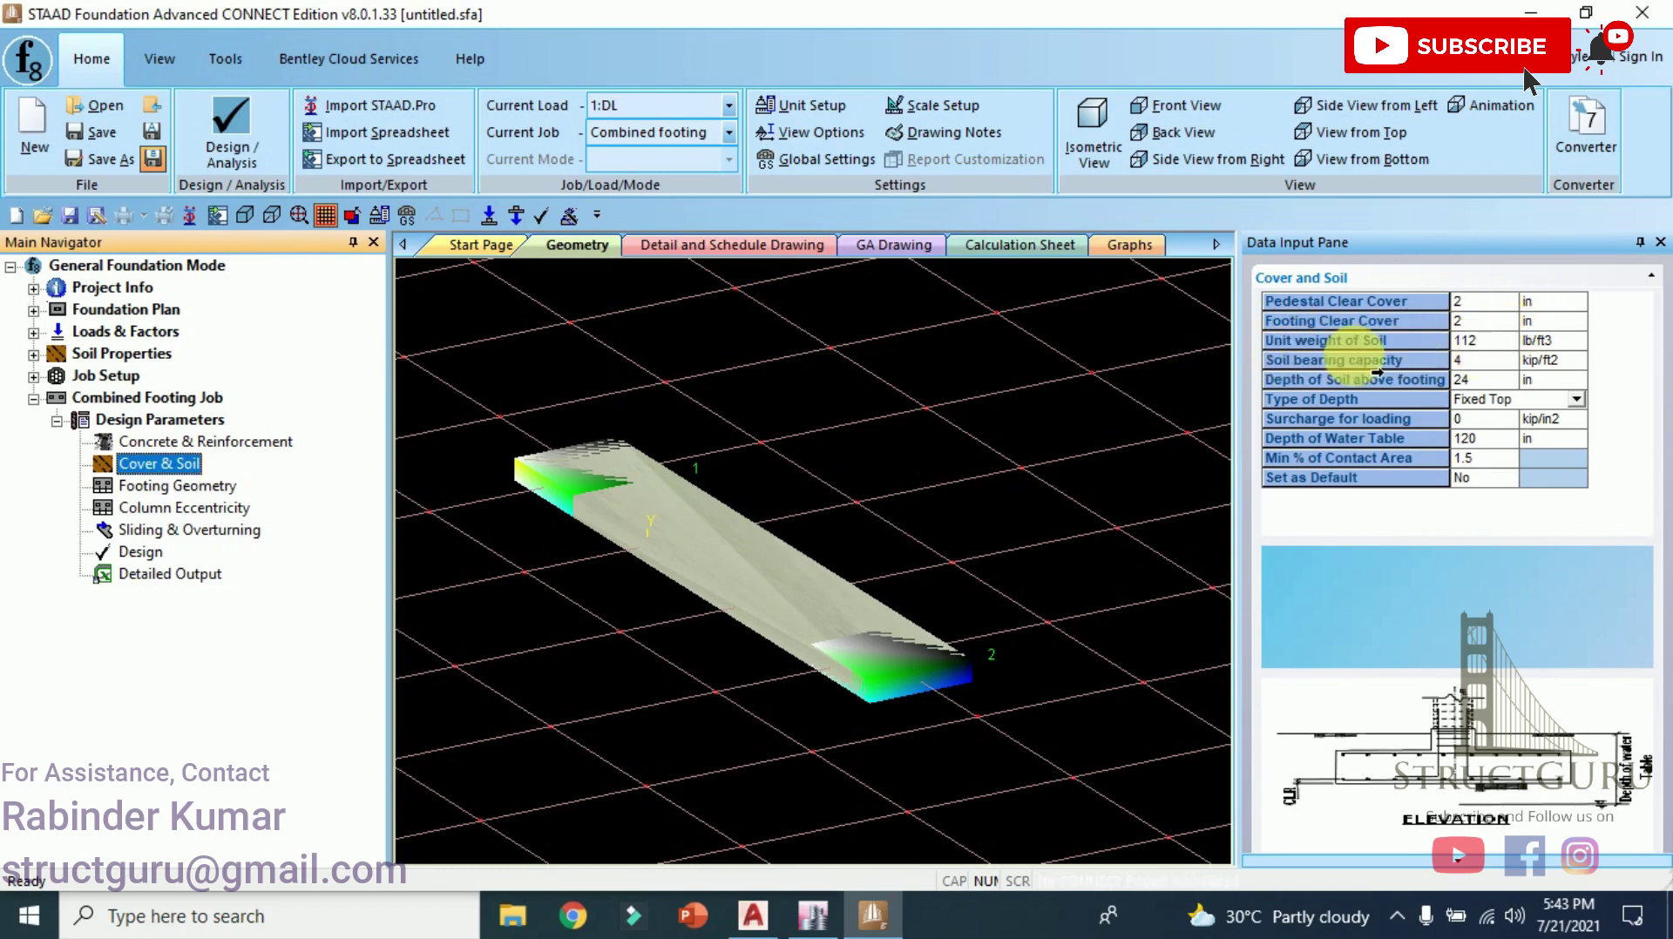
left_click(1479, 341)
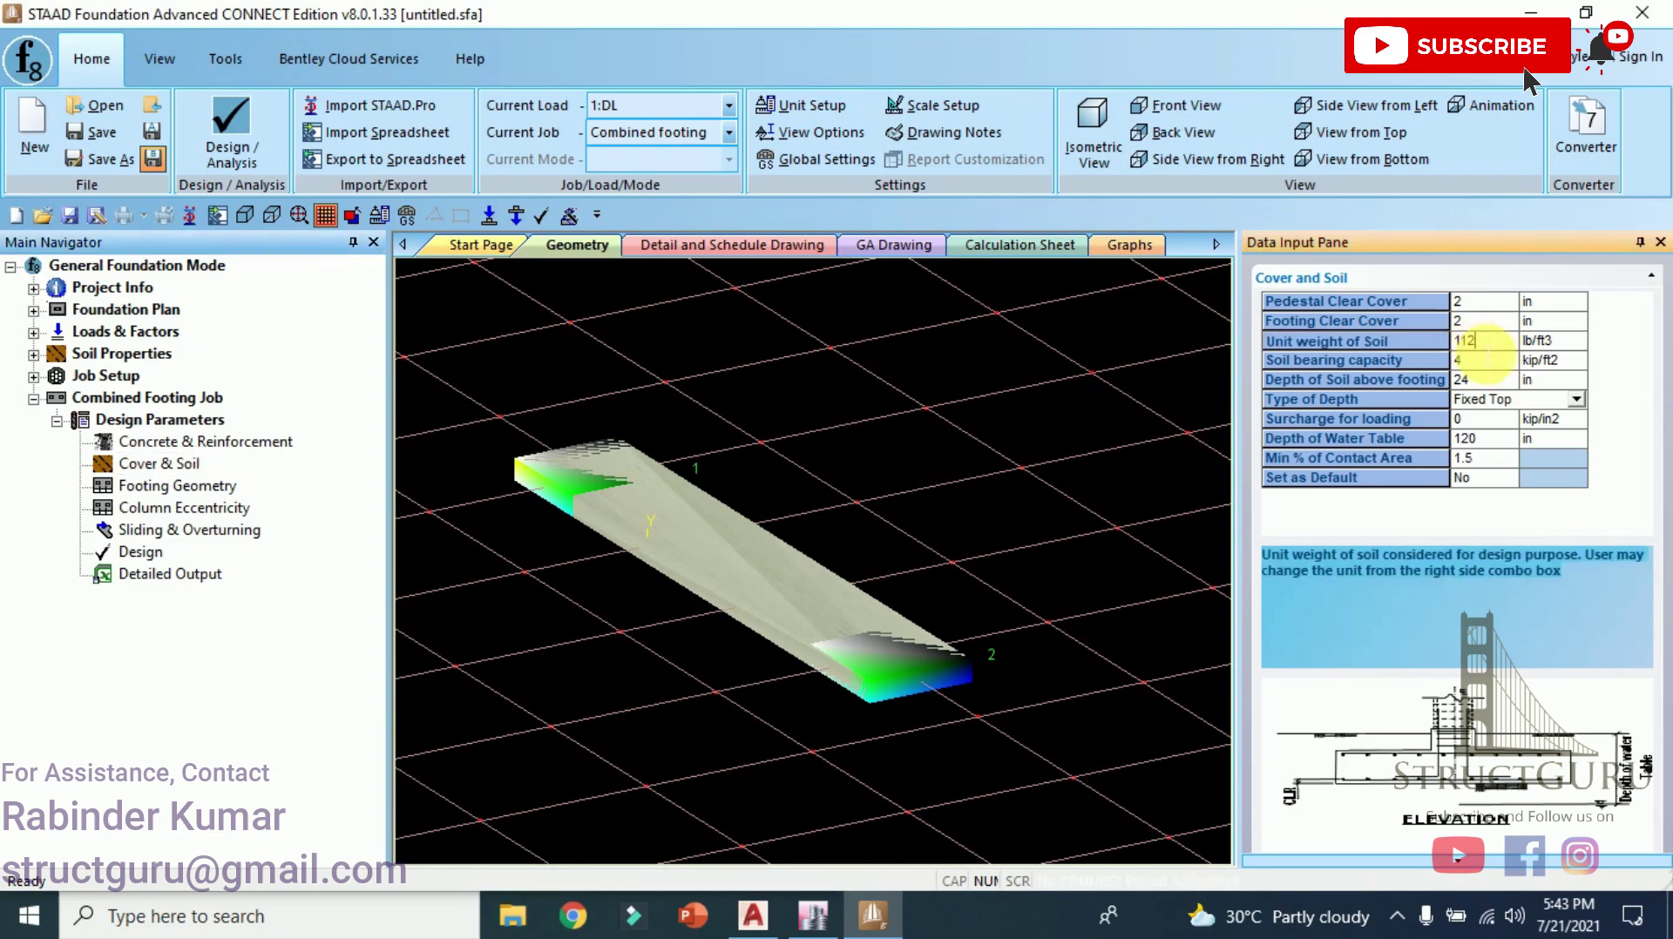
type("0")
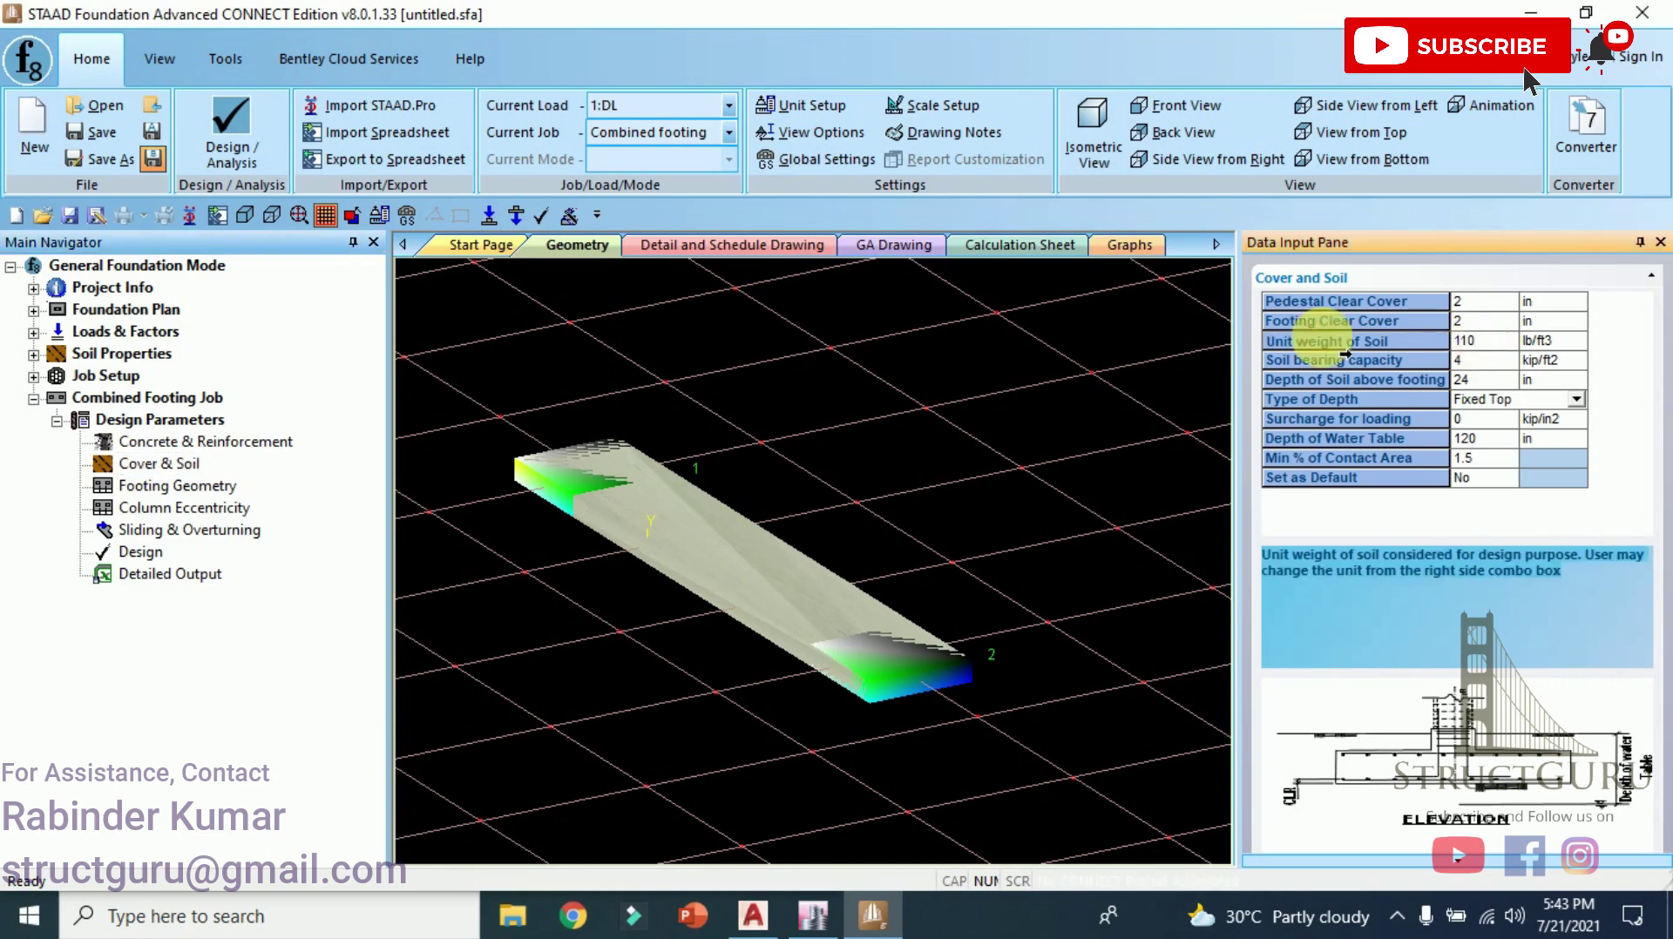
left_click(1472, 365)
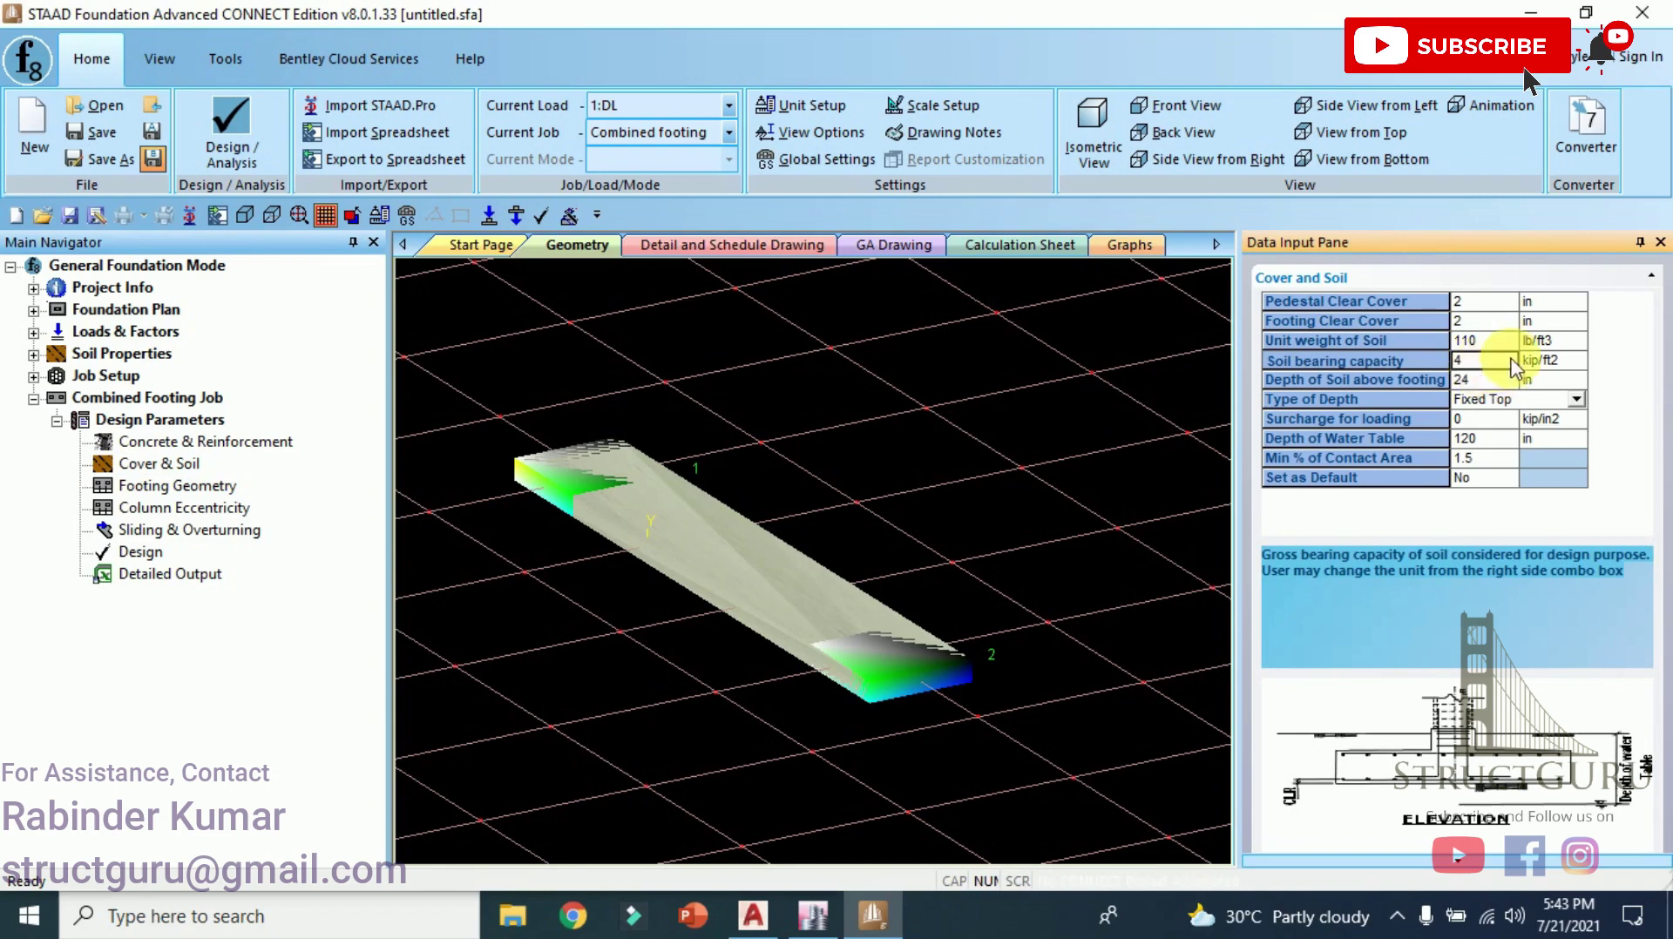
left_click(1492, 381)
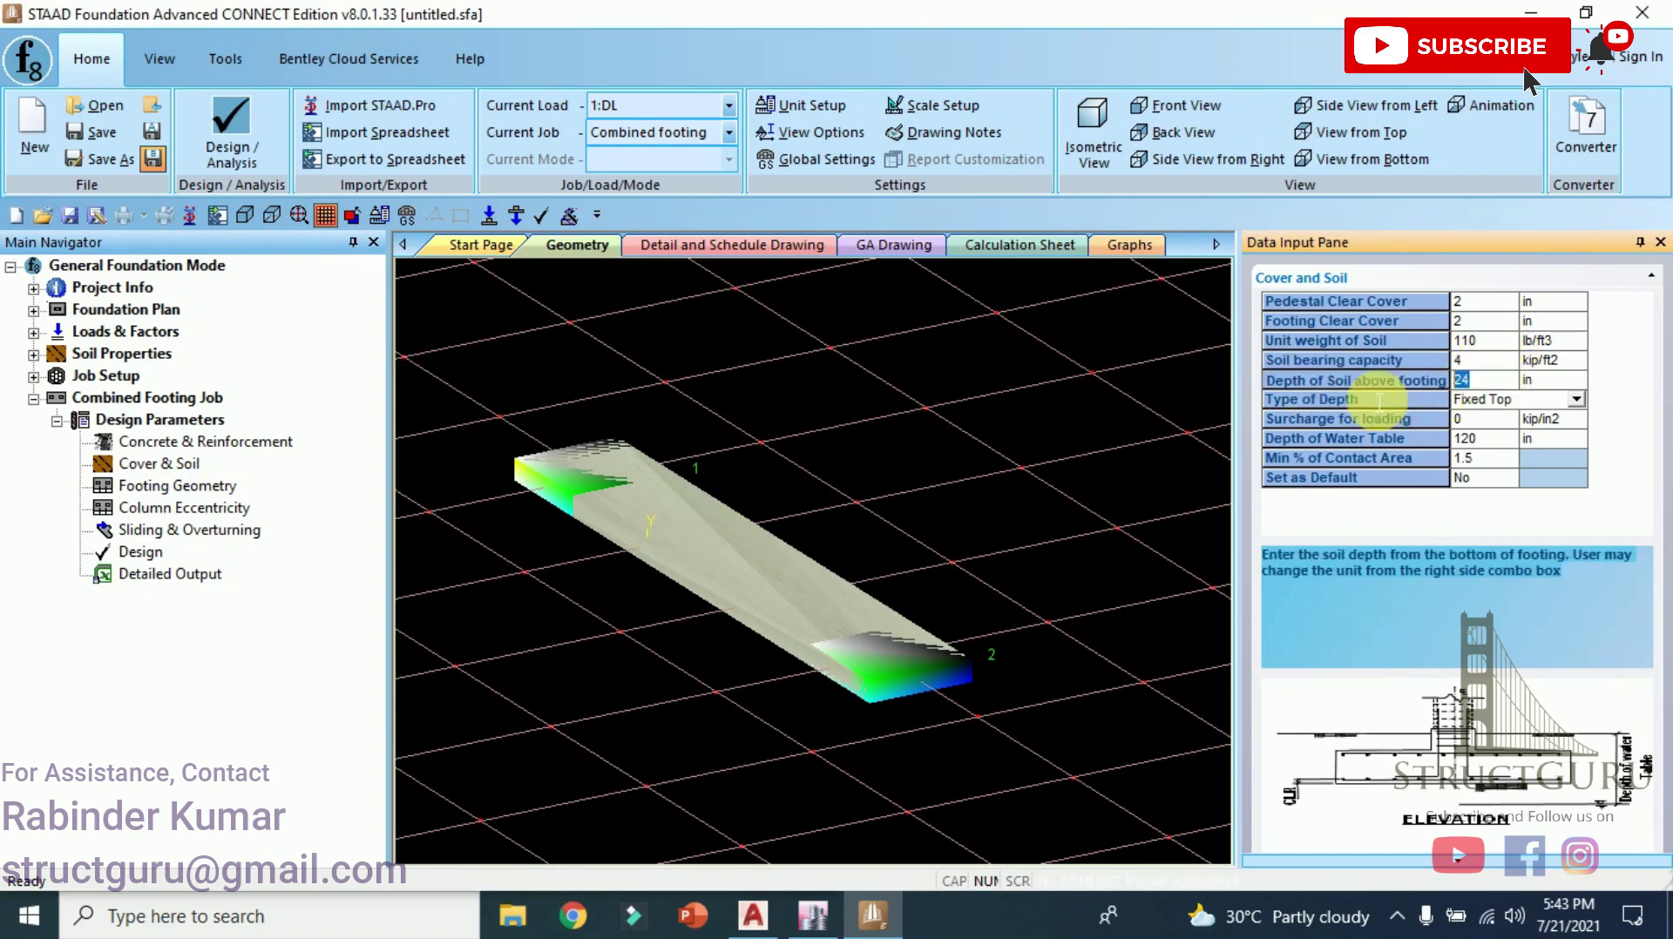
key("BackSpace")
key("BackSpace")
type("36")
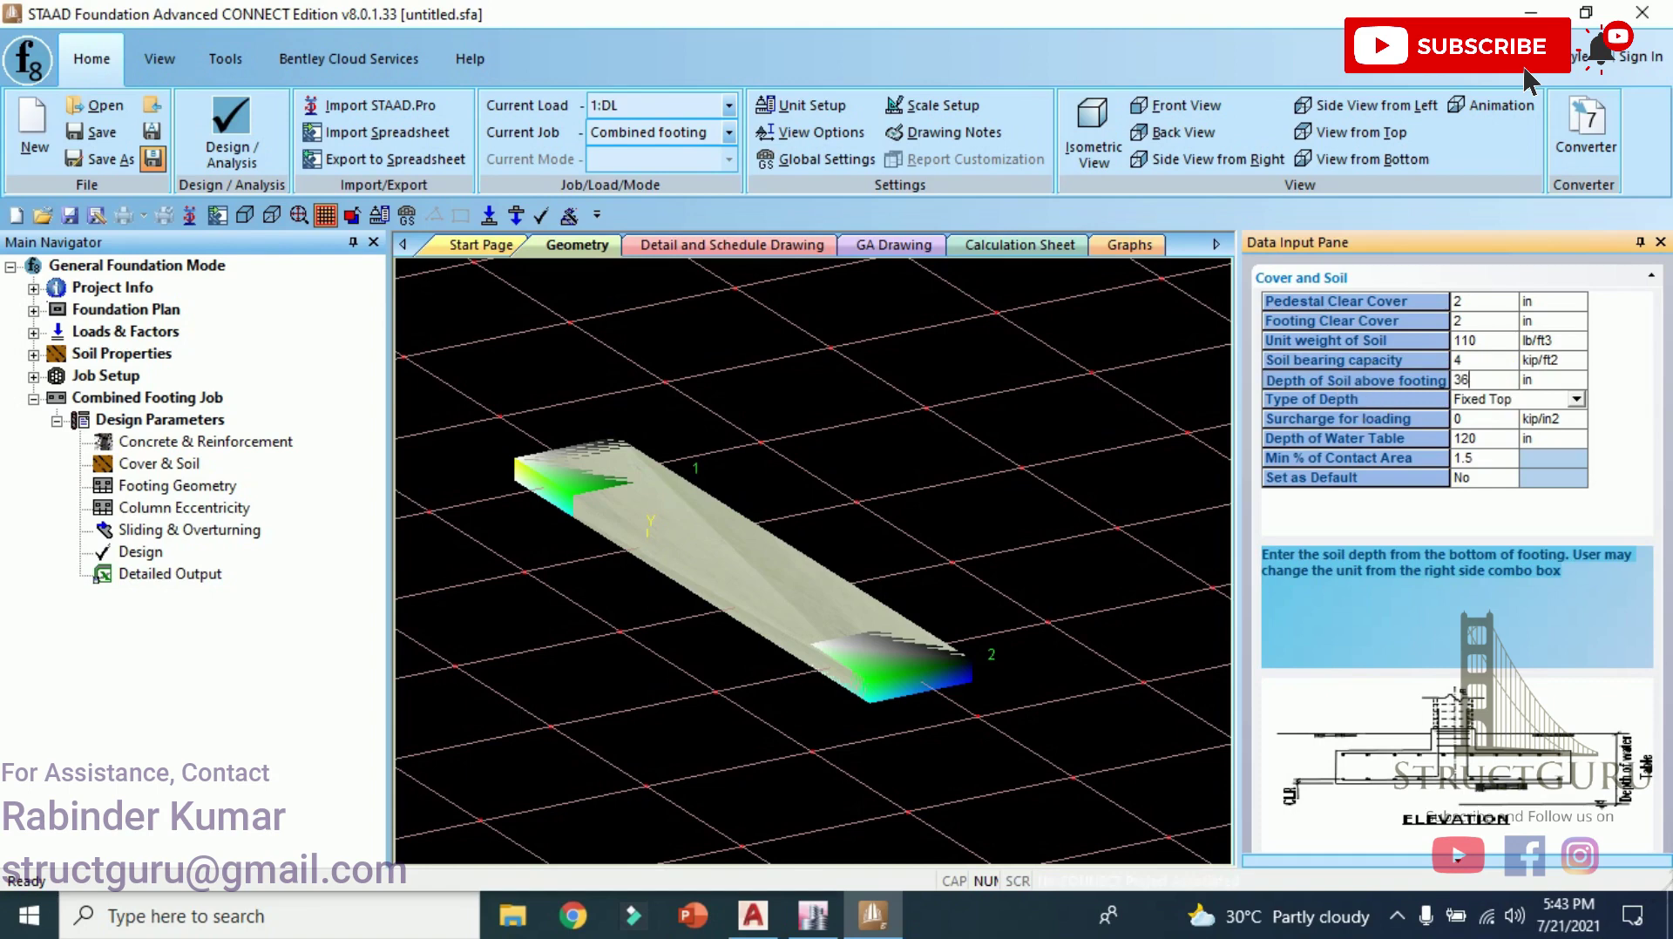
left_click(1477, 422)
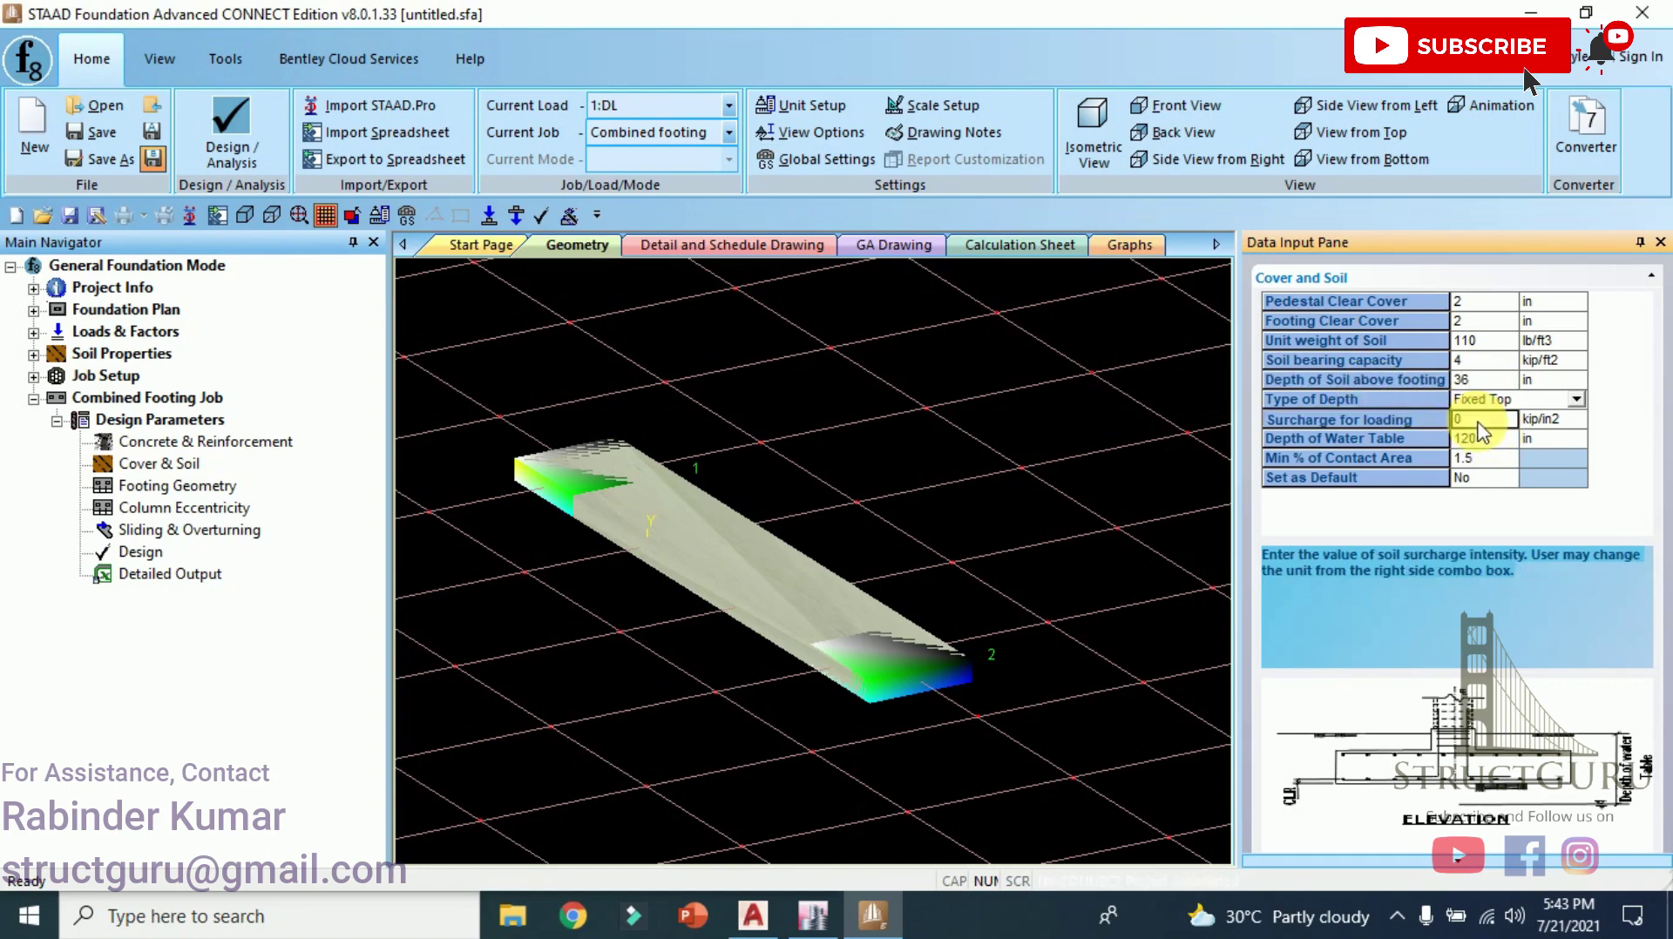
Run the analysis and design of the combined footing, confirming with Yes.
left_click(138, 554)
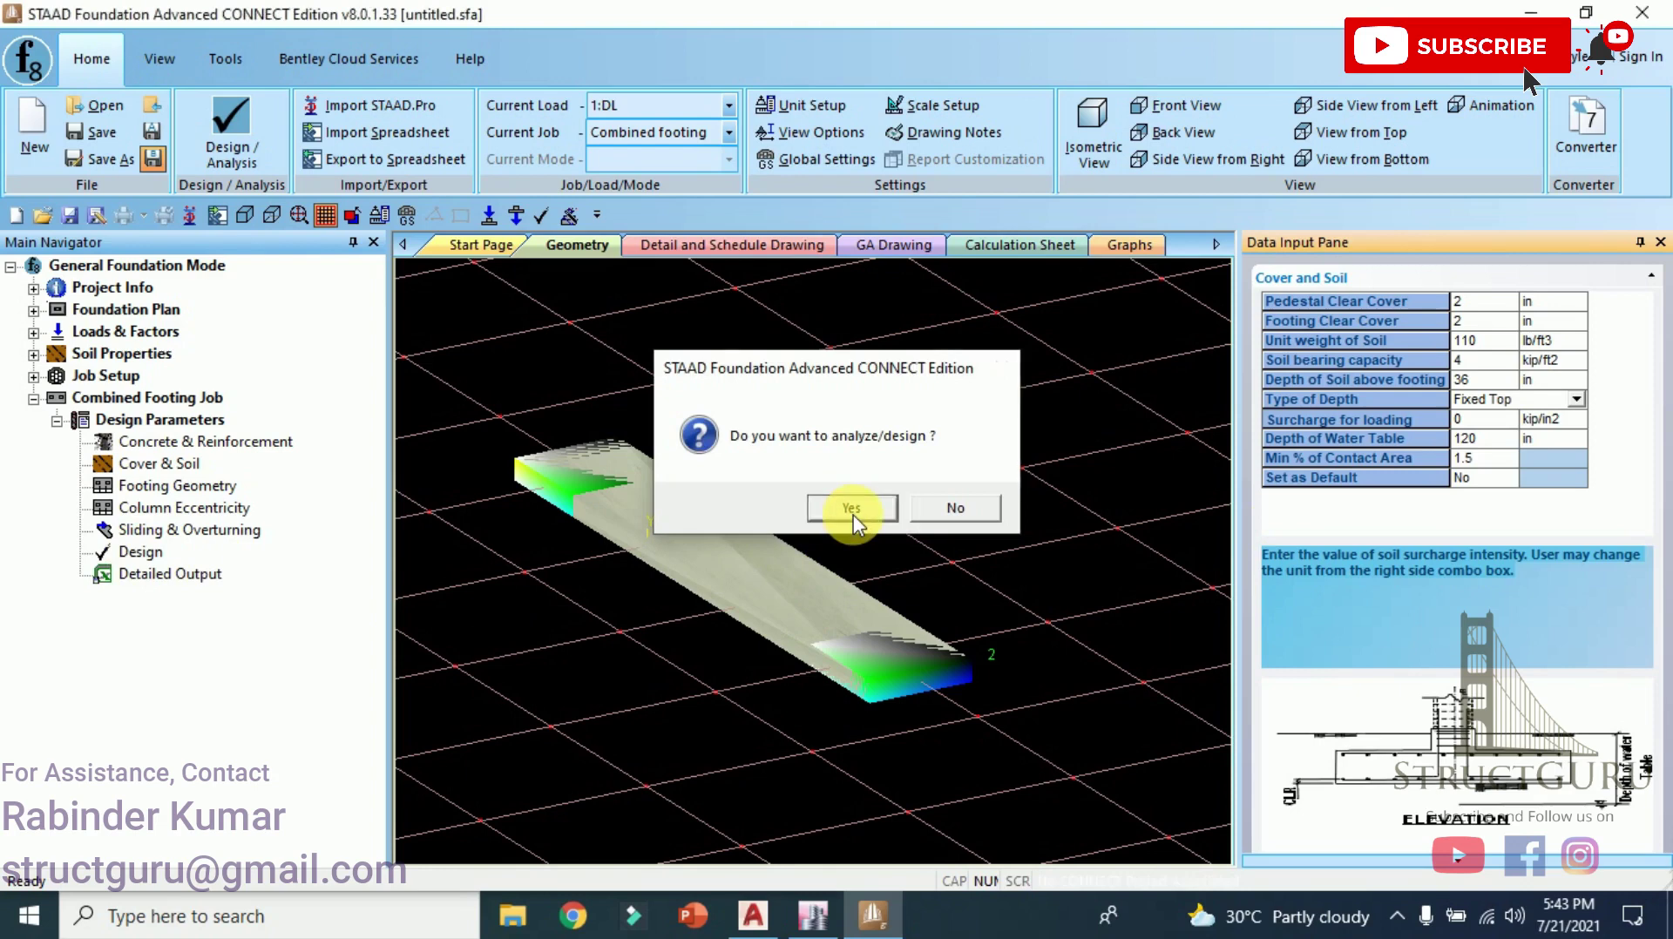
left_click(853, 514)
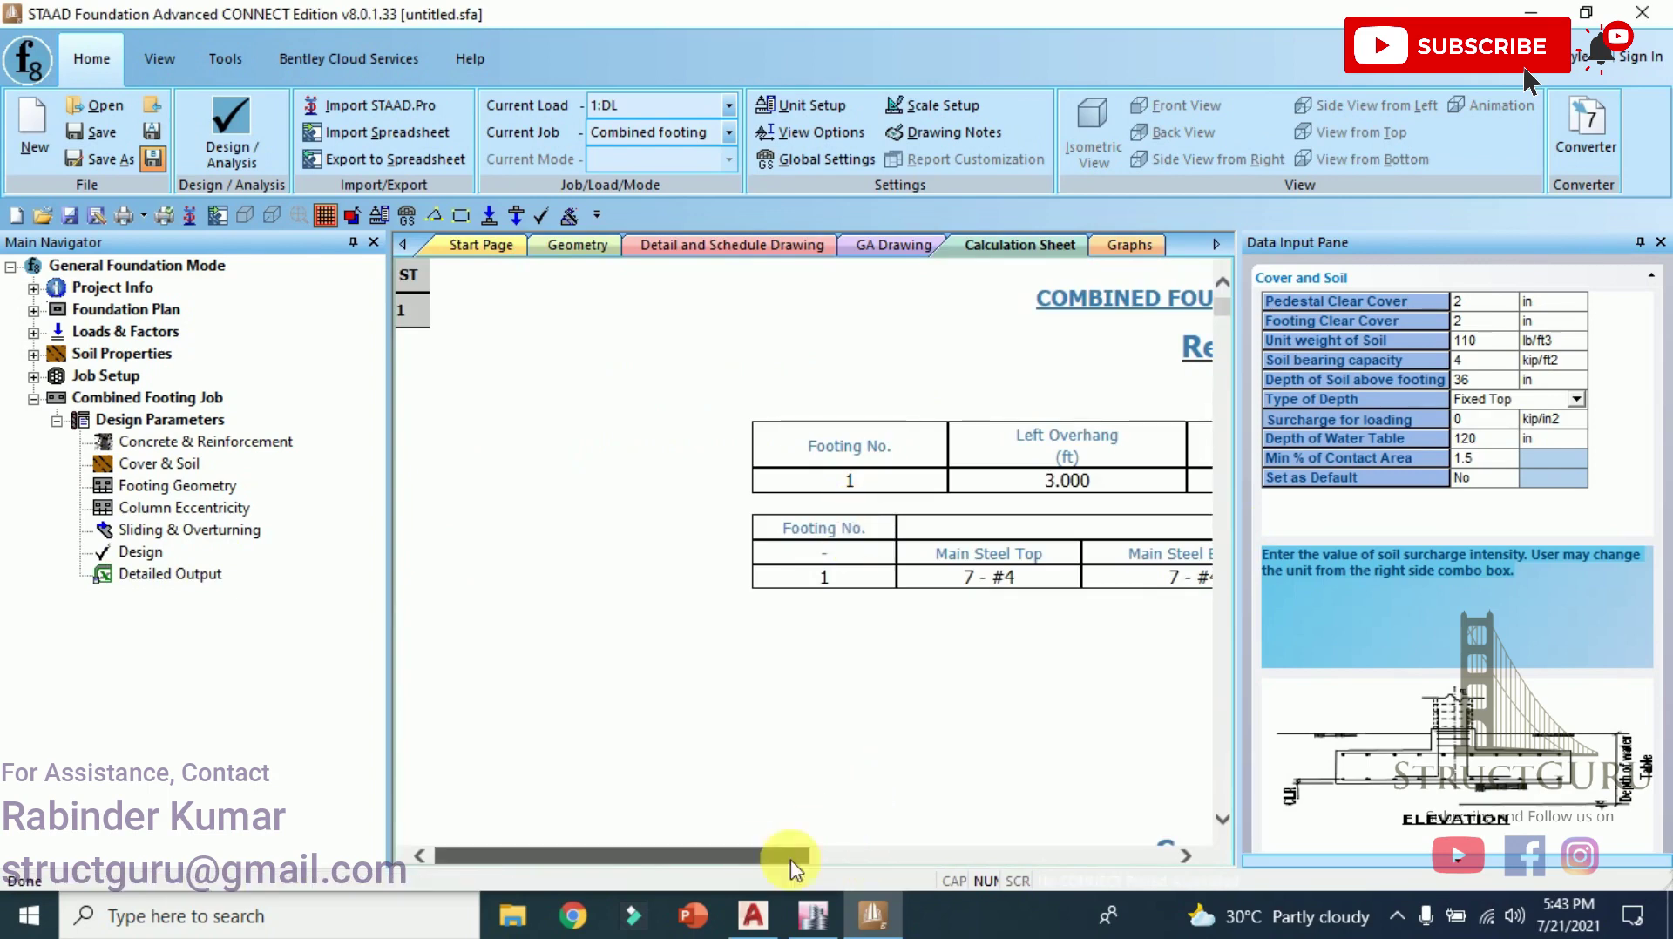
left_click_drag(790, 859, 897, 858)
scroll(858, 765, "down", 3)
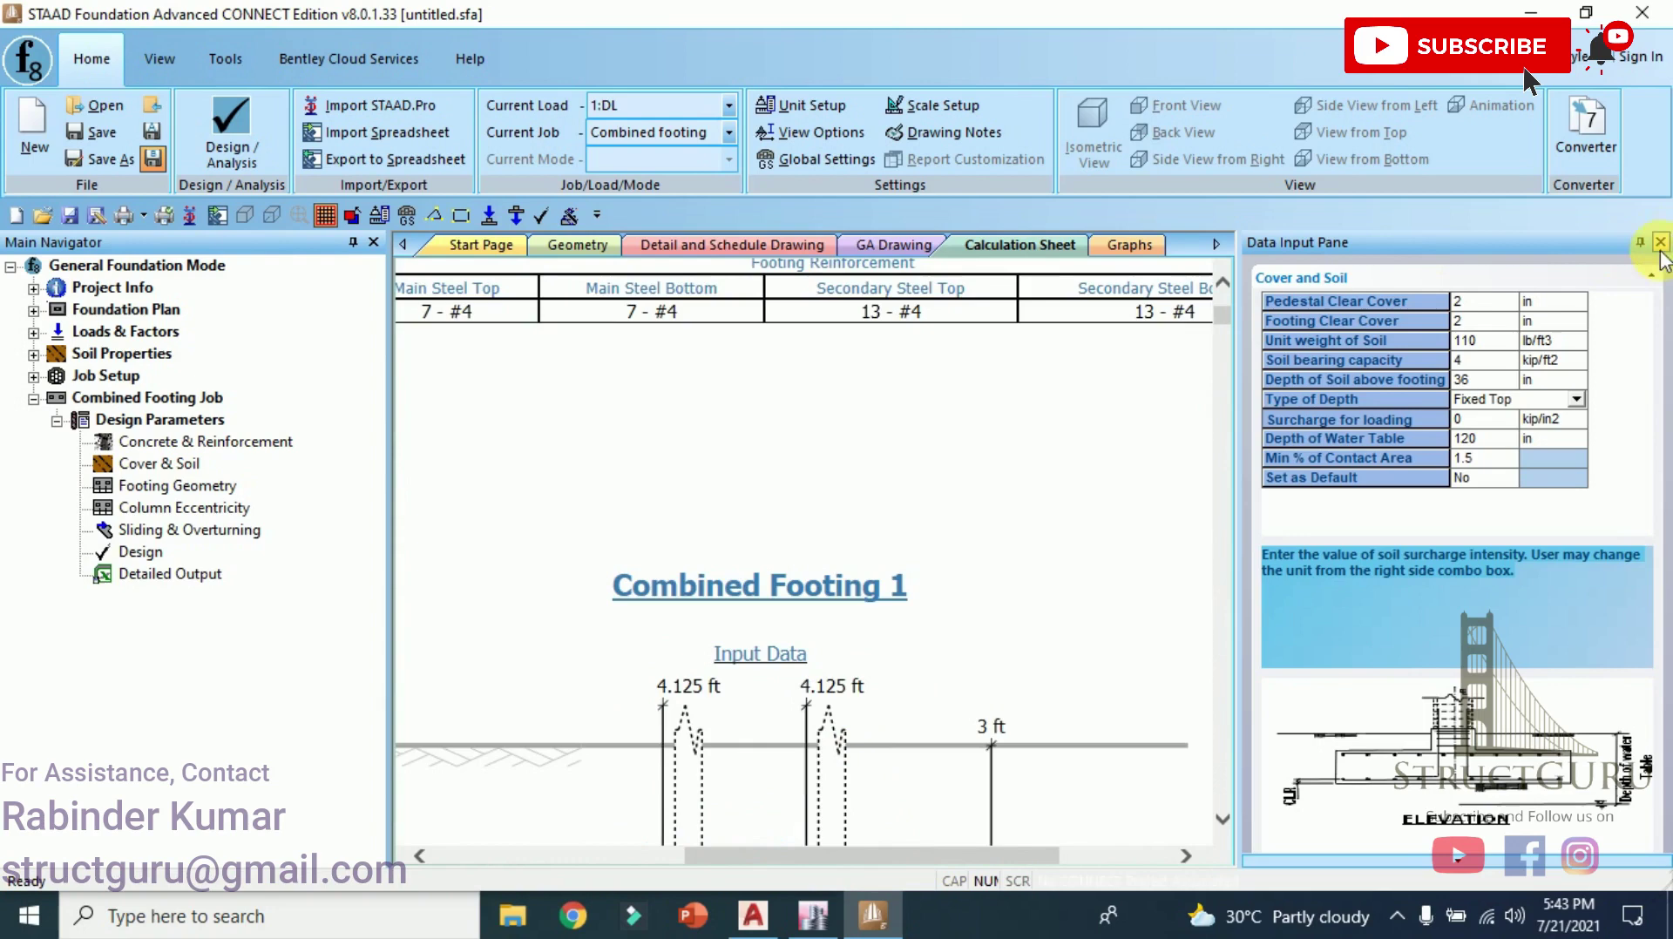
Widen the Calculation Sheet and scroll down to the punching shear checks and shear diagram.
left_click_drag(1245, 584, 1525, 575)
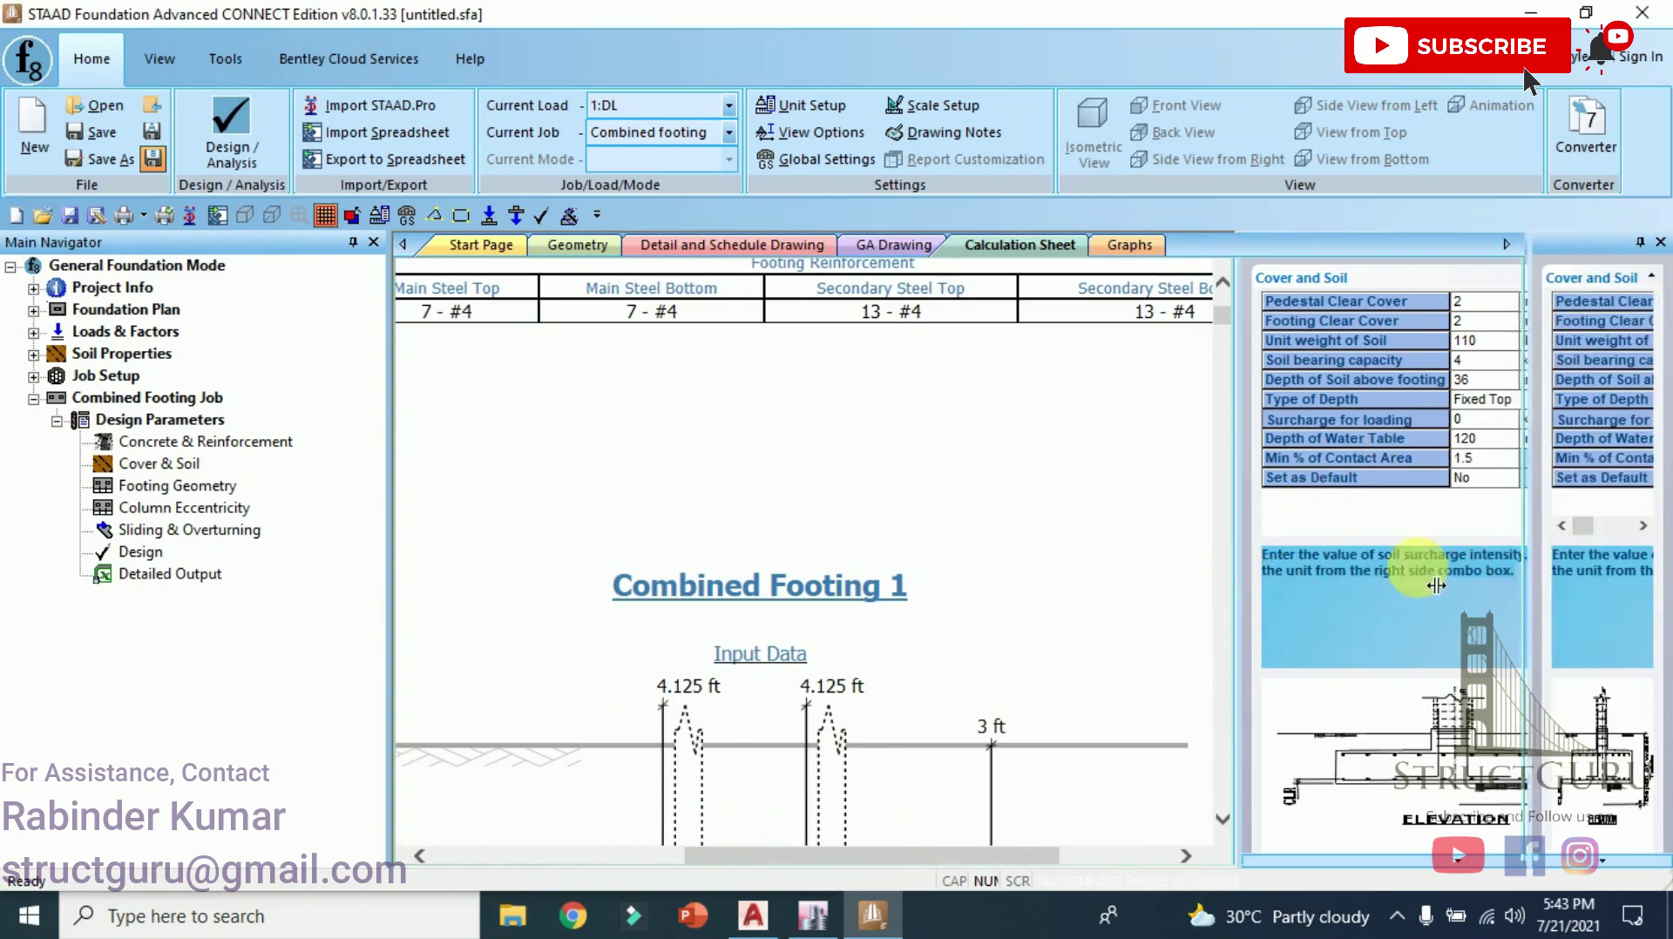
left_click_drag(1093, 856, 956, 858)
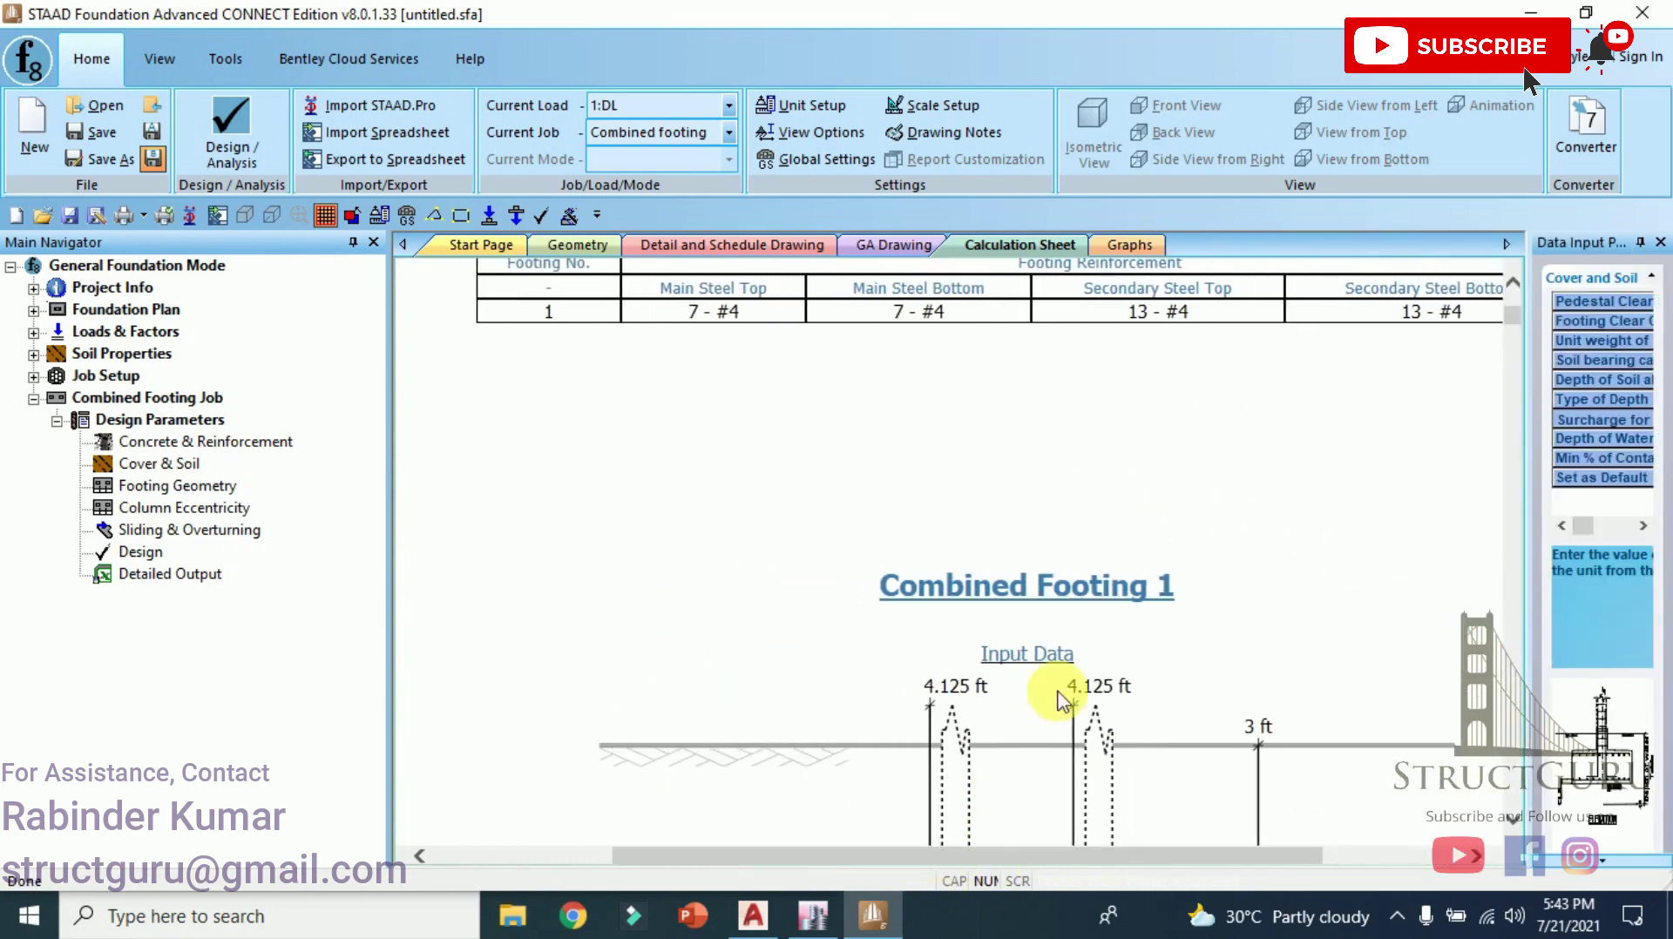
scroll(1095, 635, "down", 4)
scroll(1216, 512, "down", 3)
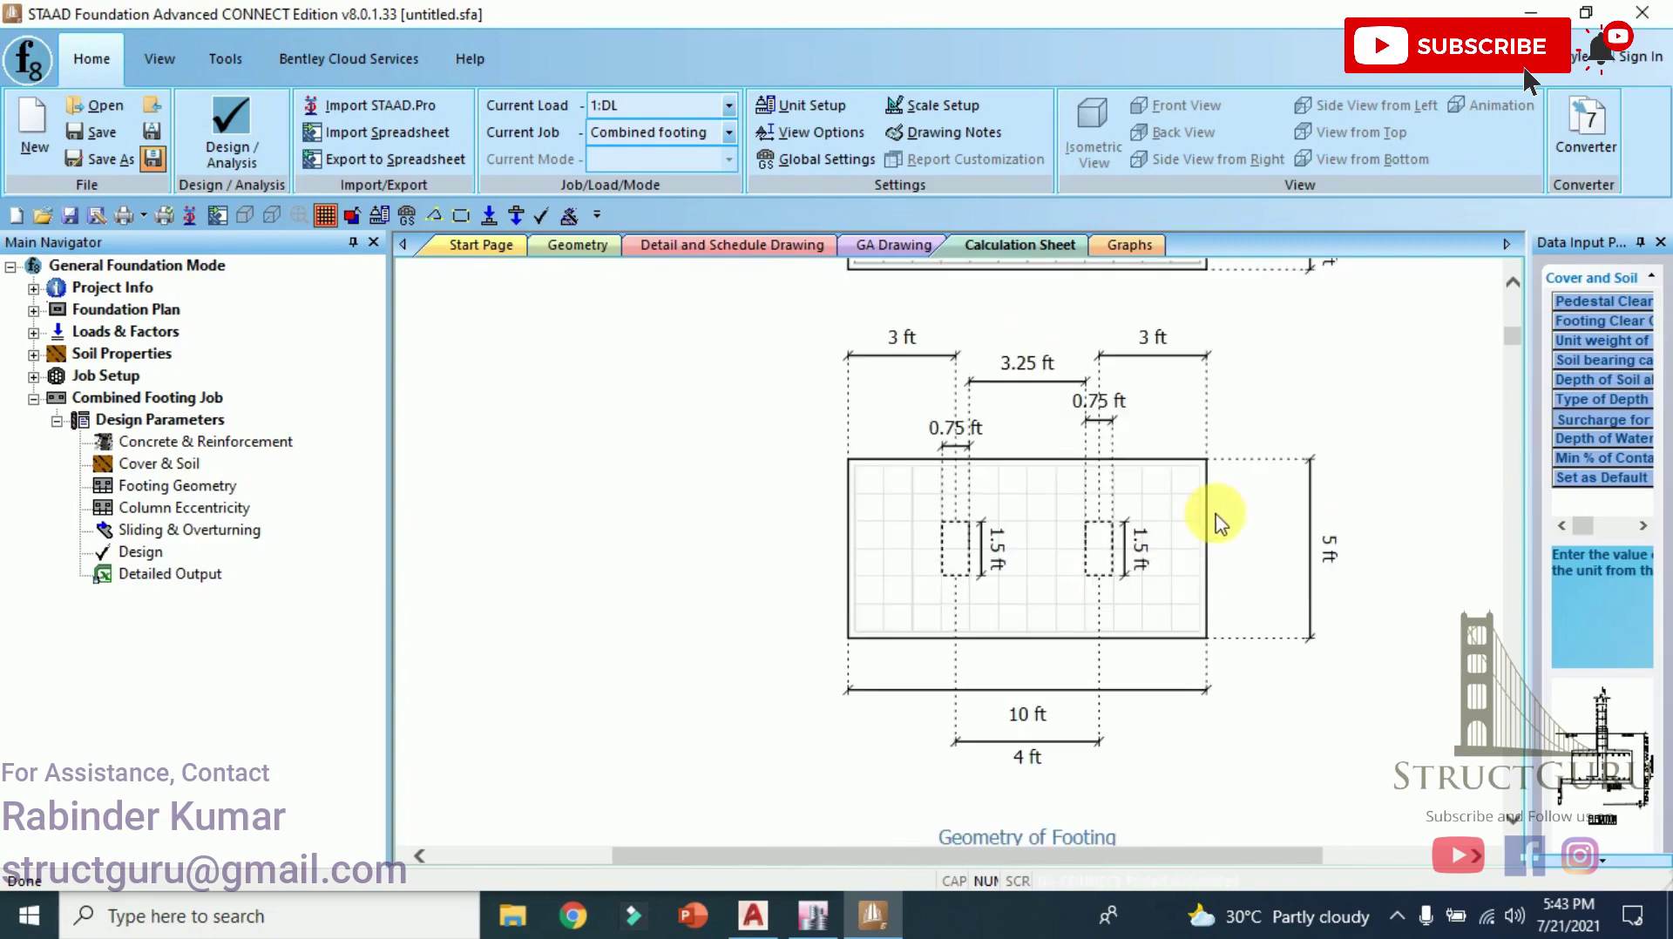
scroll(1105, 478, "down", 12)
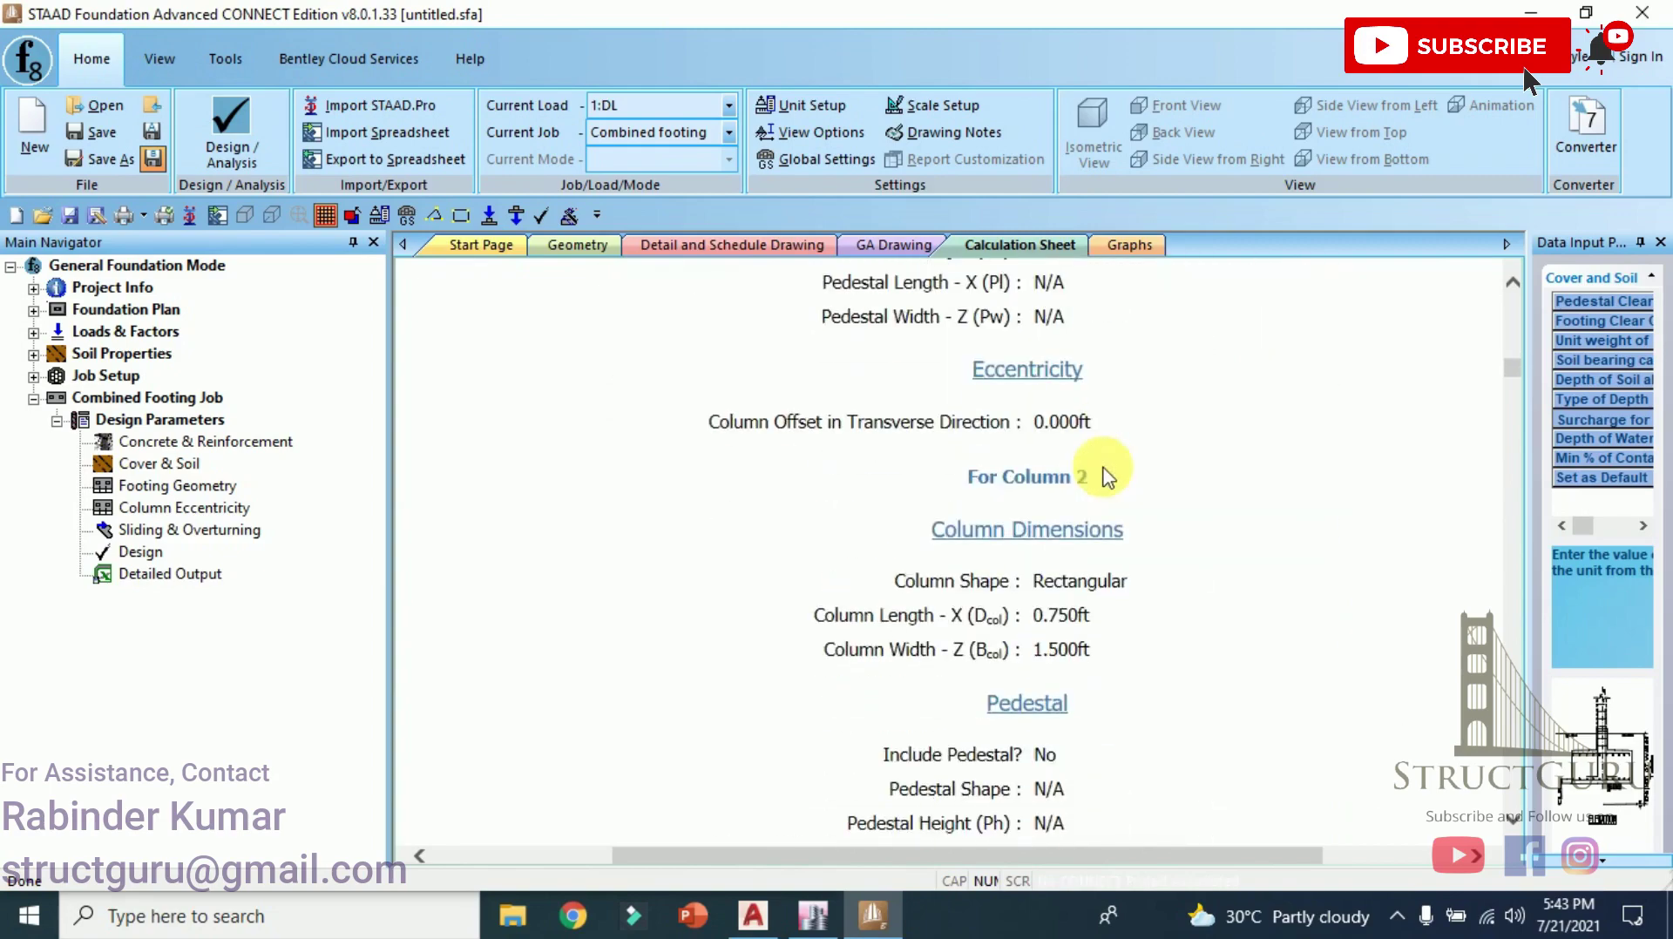
scroll(1105, 478, "down", 15)
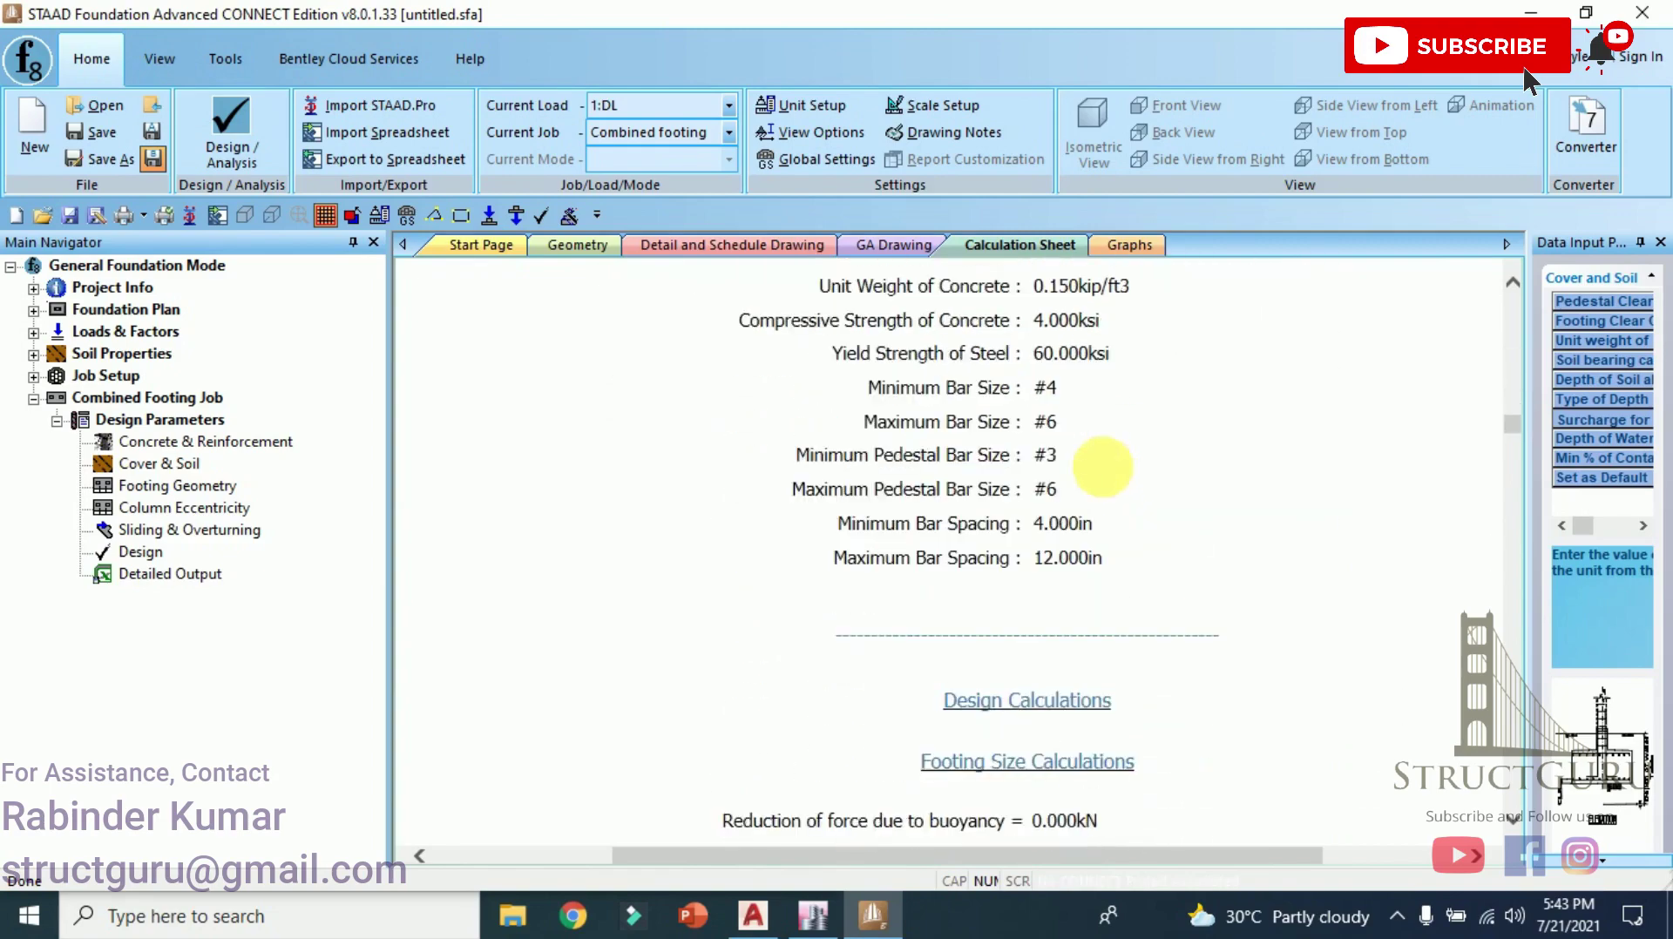
scroll(1102, 461, "down", 15)
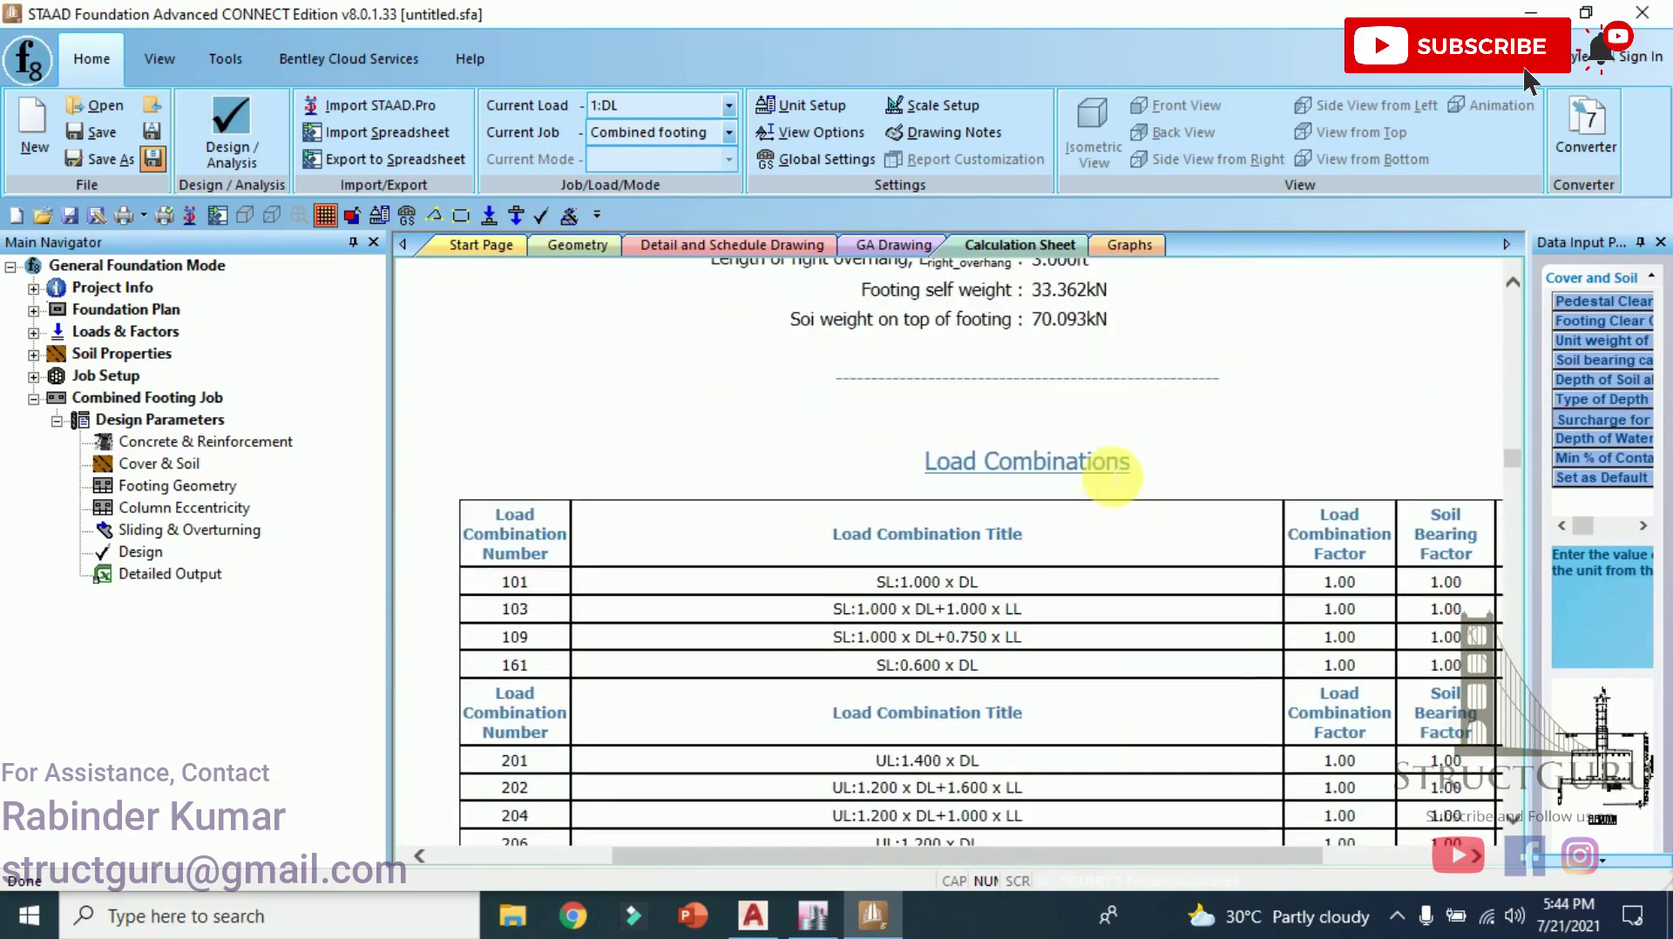
scroll(1102, 467, "down", 15)
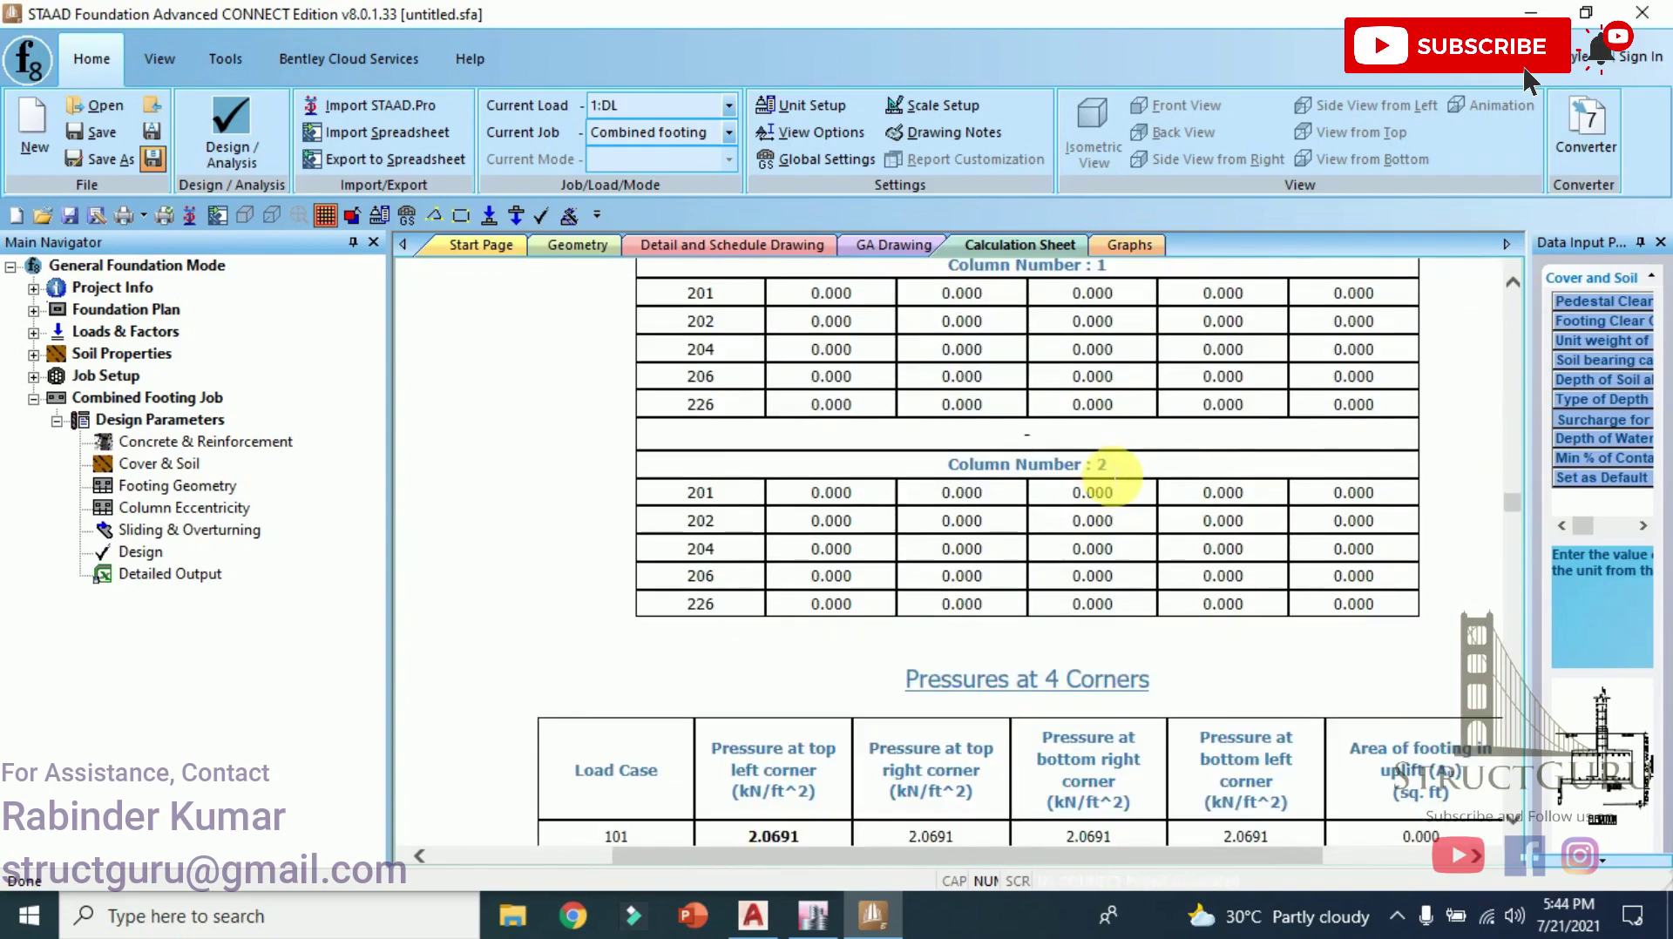
scroll(1112, 478, "down", 8)
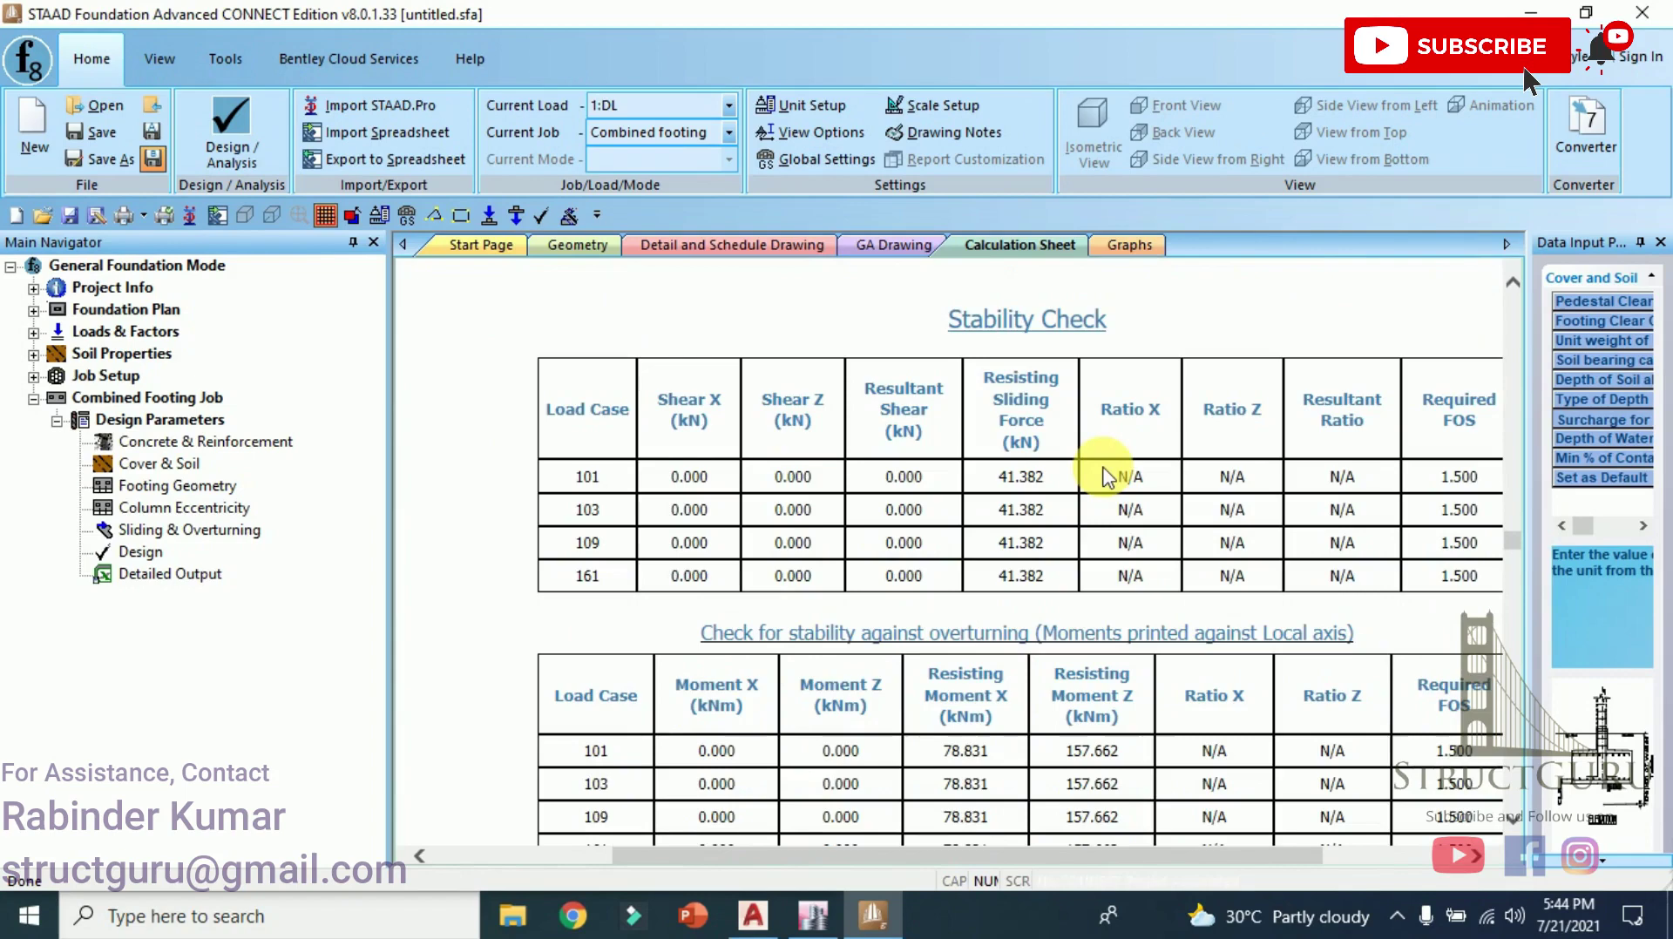
scroll(1099, 408, "down", 10)
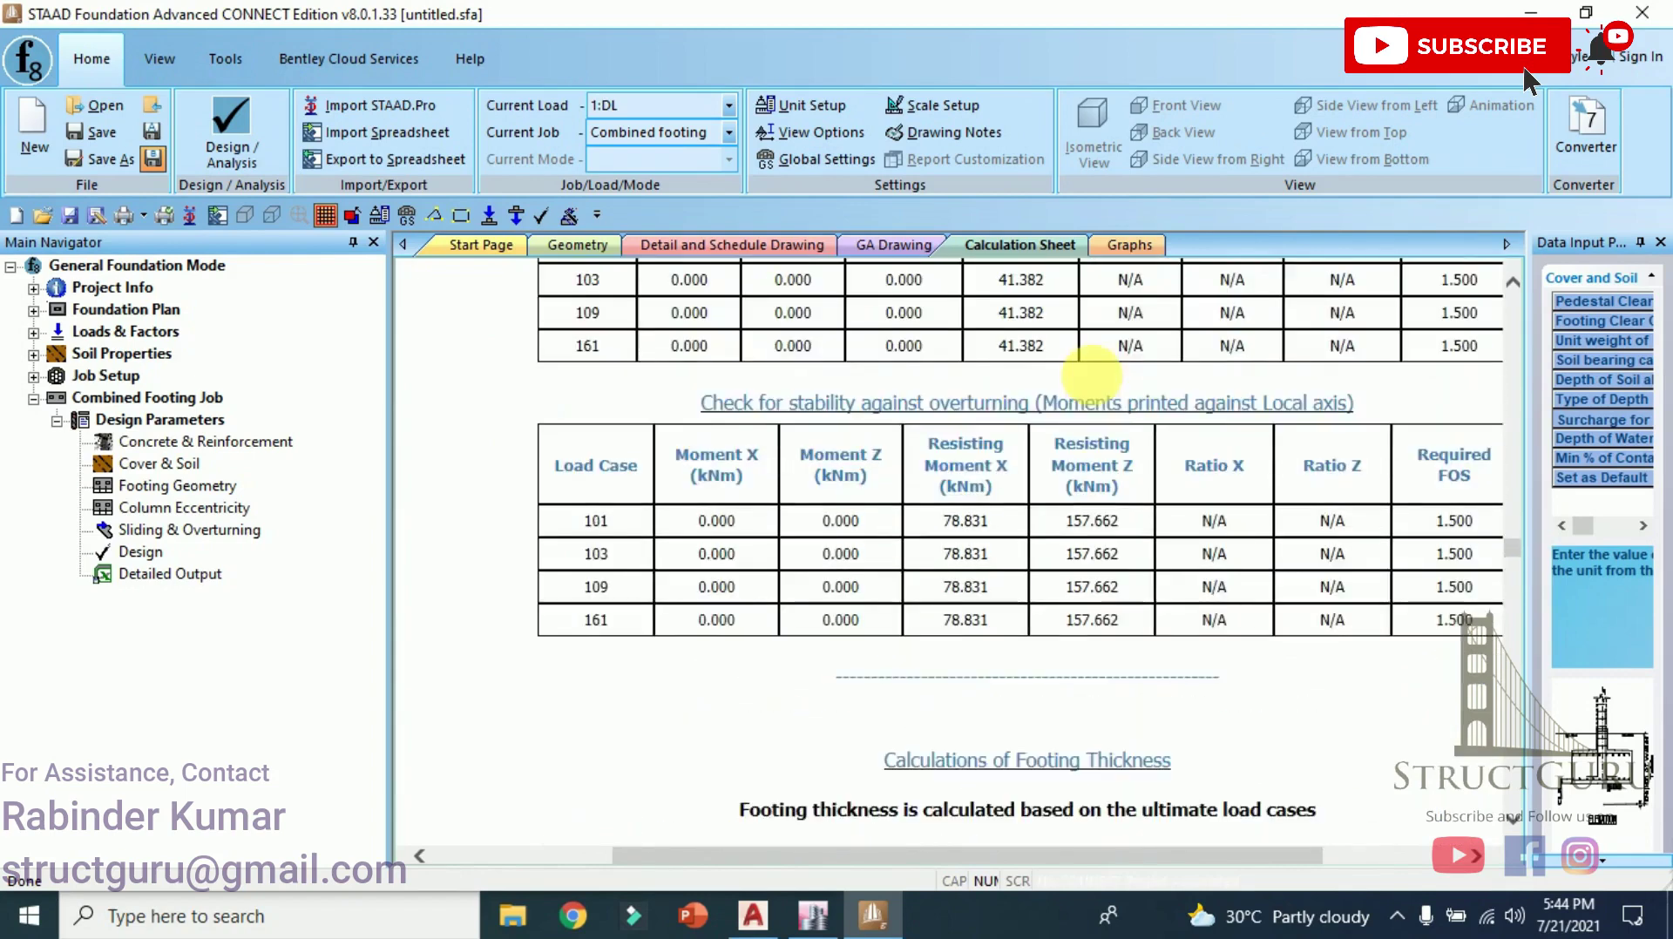
scroll(1091, 459, "down", 5)
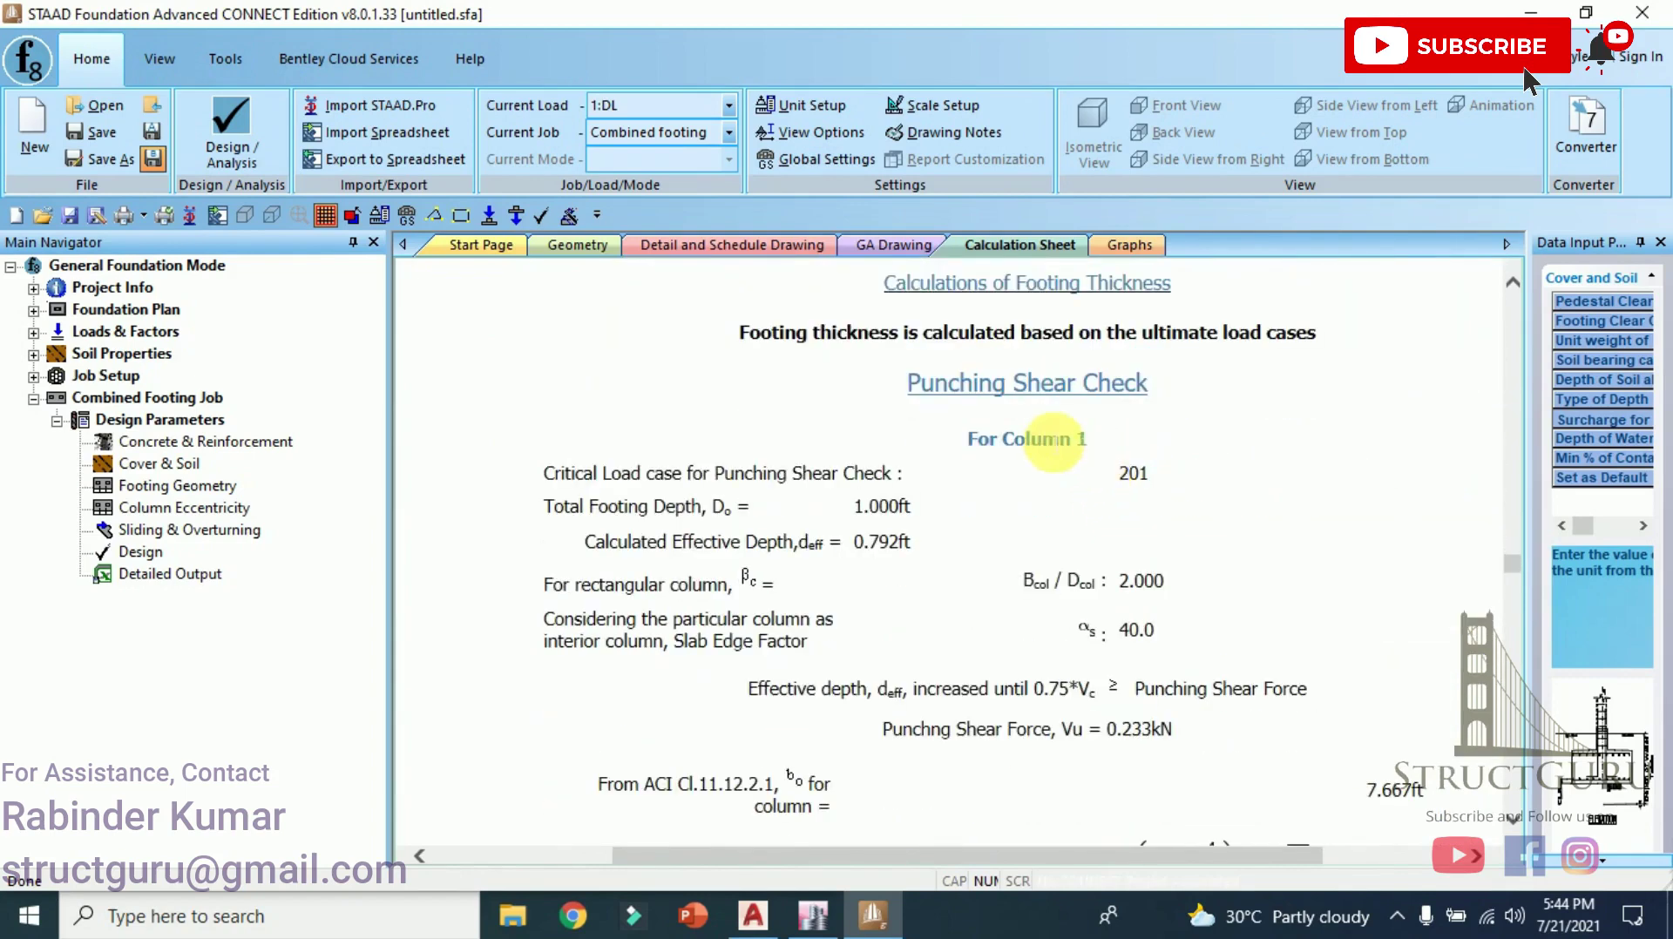
scroll(1001, 422, "down", 20)
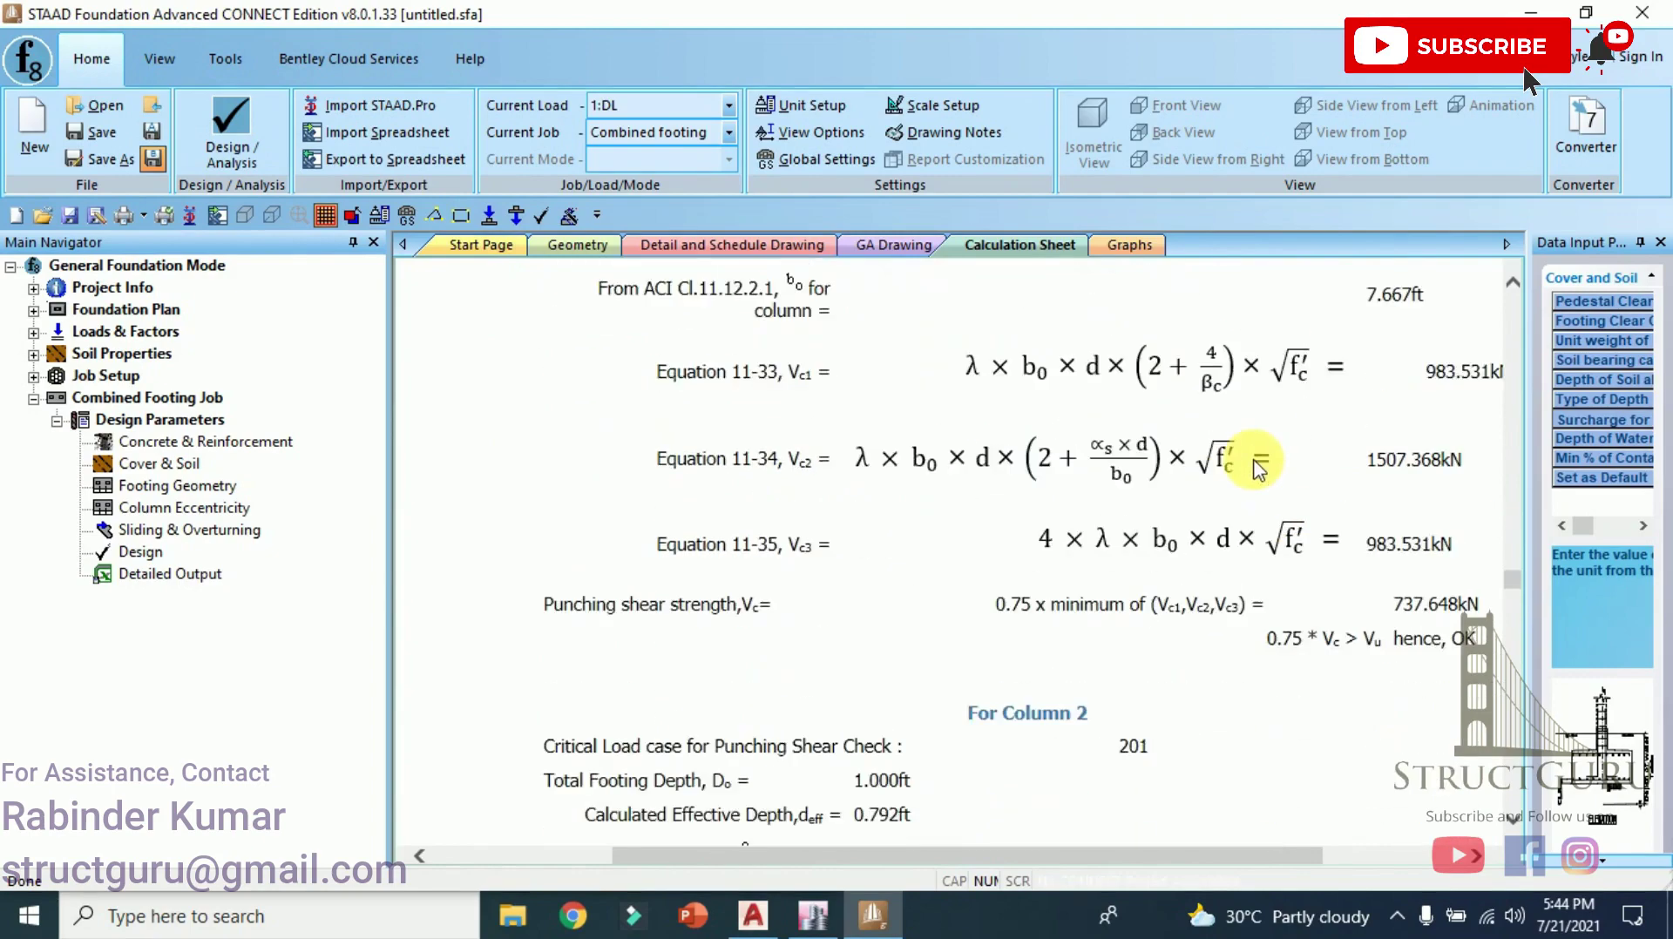
scroll(1176, 509, "down", 7)
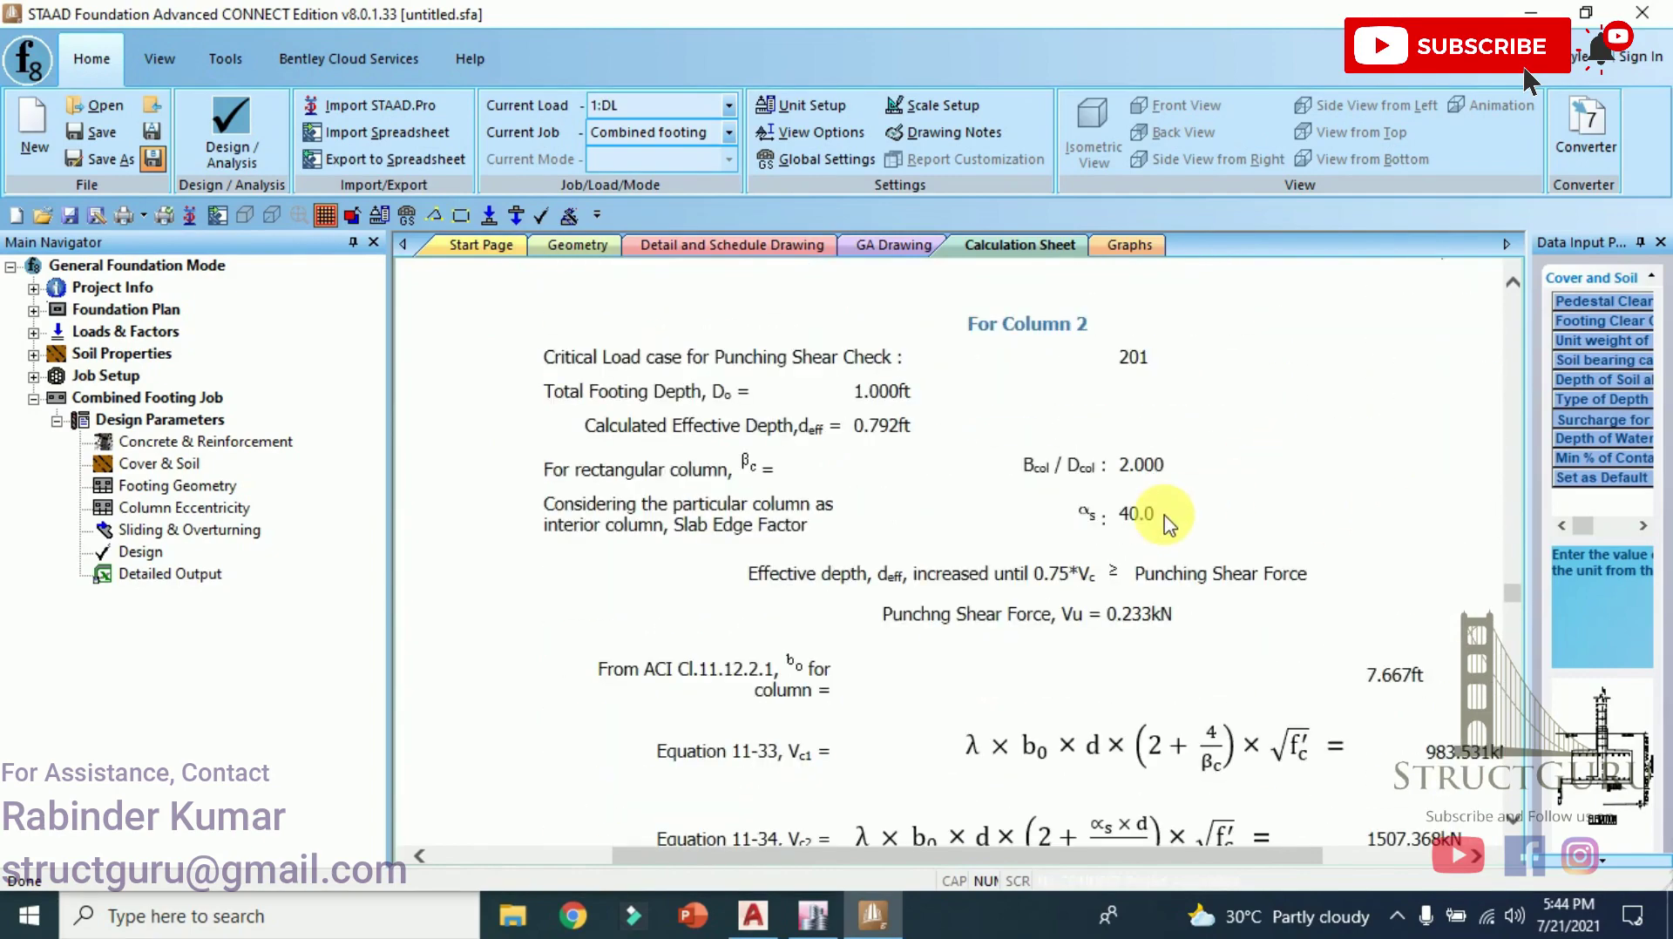
scroll(1232, 449, "down", 9)
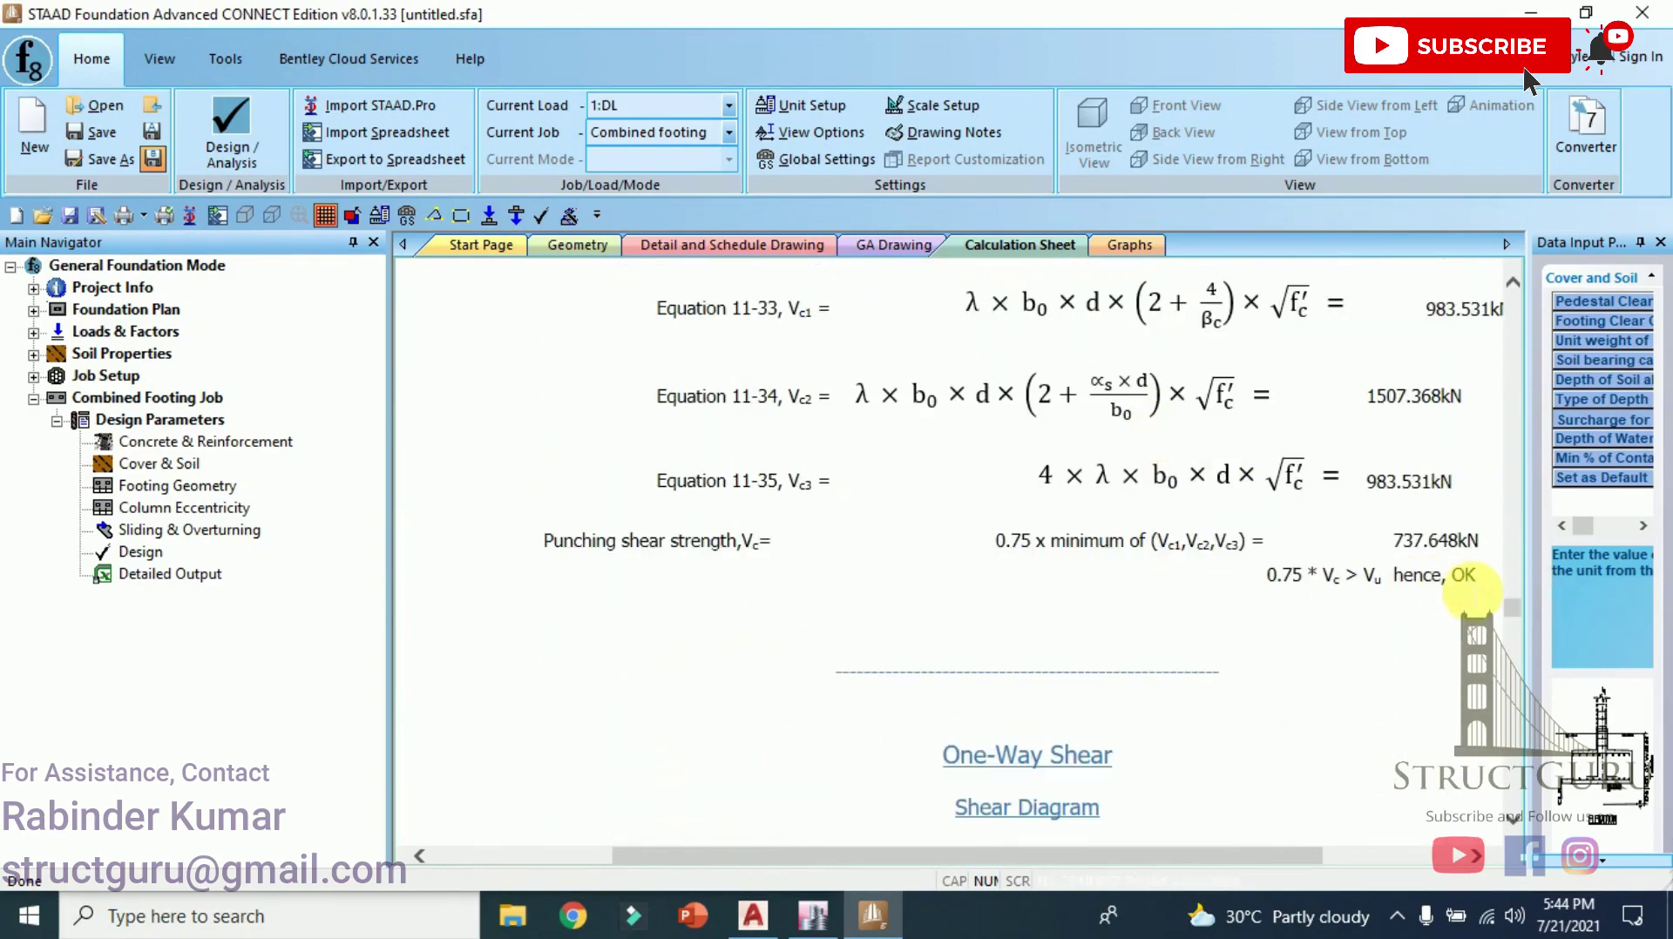
scroll(1434, 595, "down", 20)
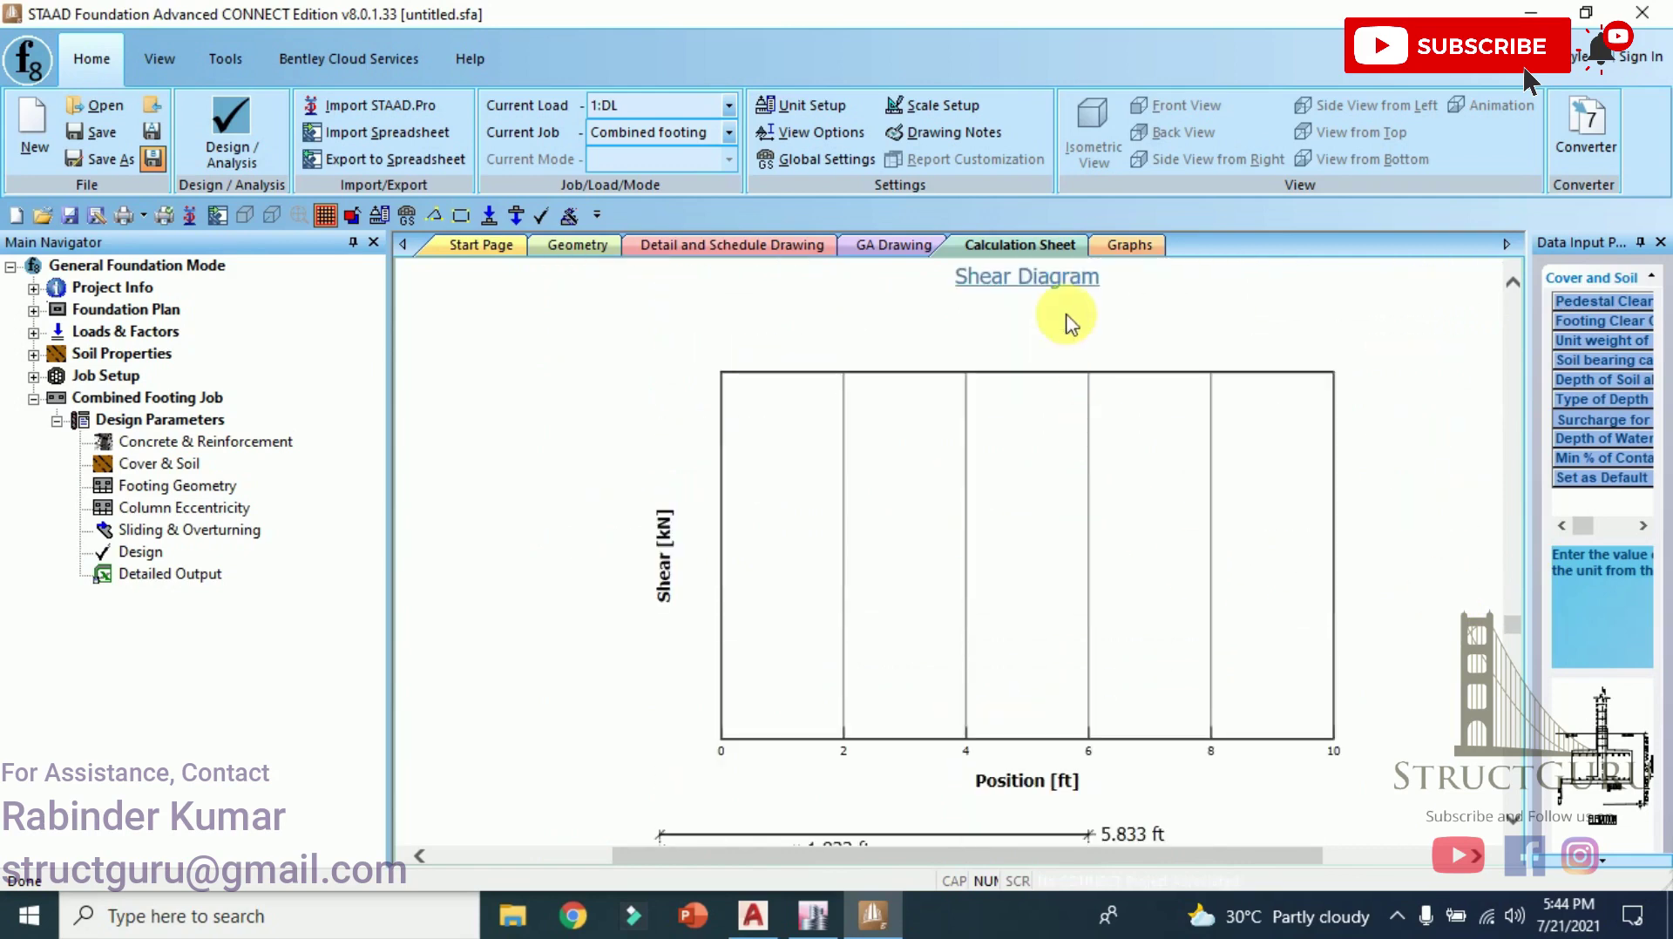
Scroll past the one-way shear check to the flexure moment diagram and bottom reinforcement.
scroll(1093, 427, "down", 10)
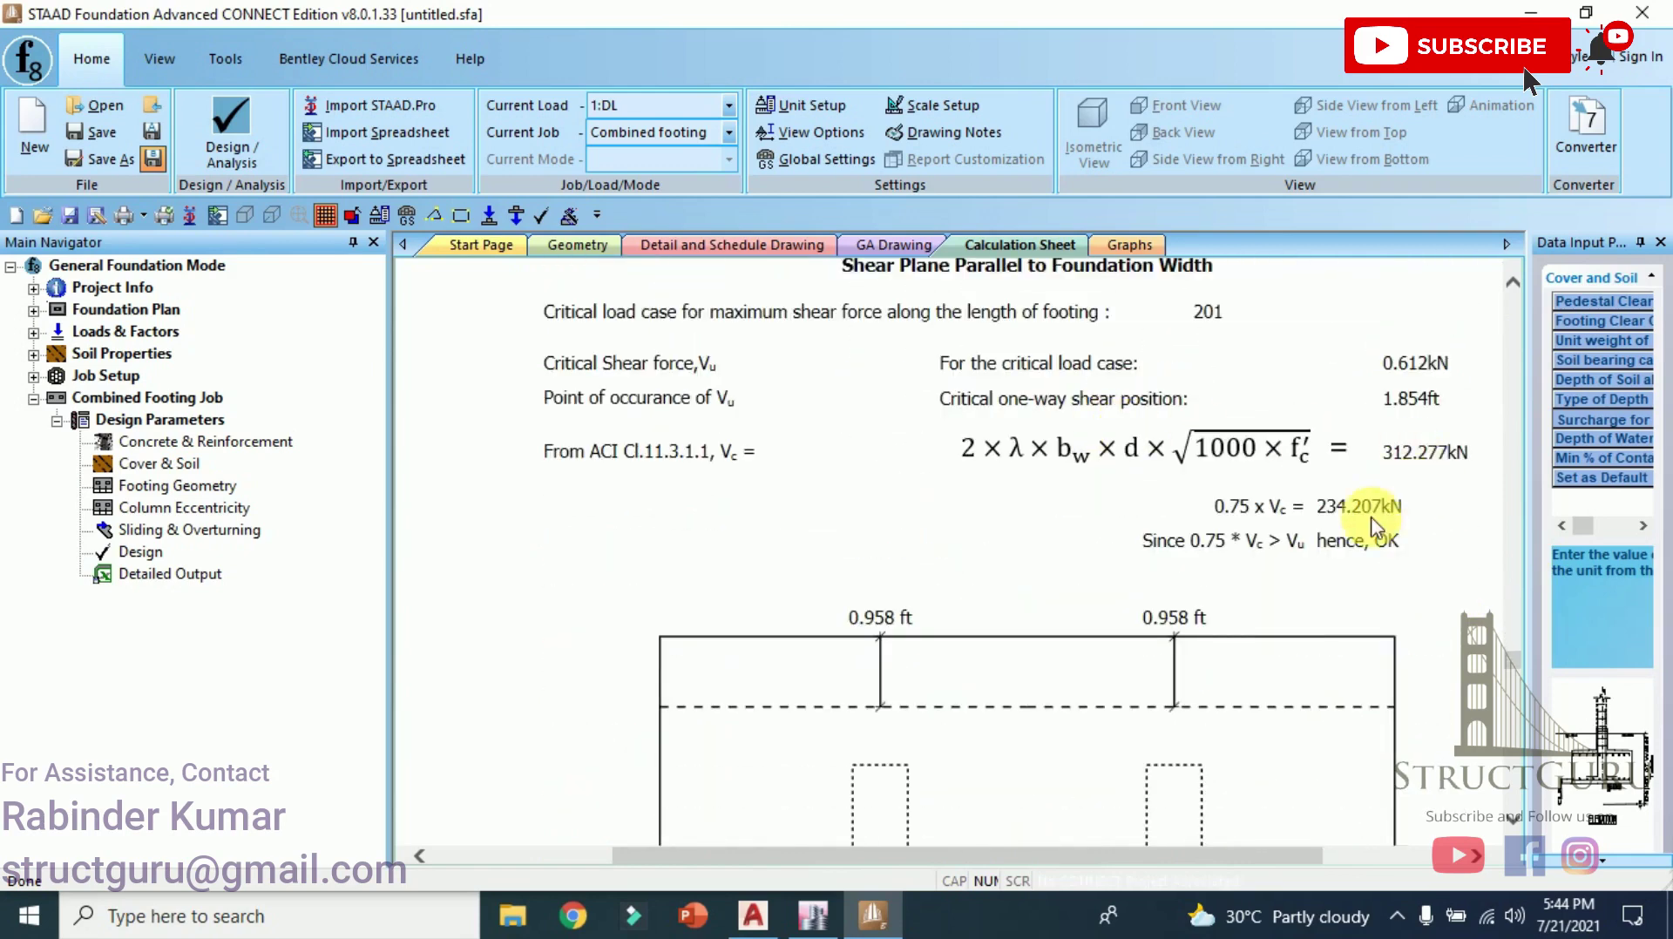
scroll(928, 573, "down", 8)
scroll(1206, 536, "up", 20)
scroll(1218, 539, "down", 18)
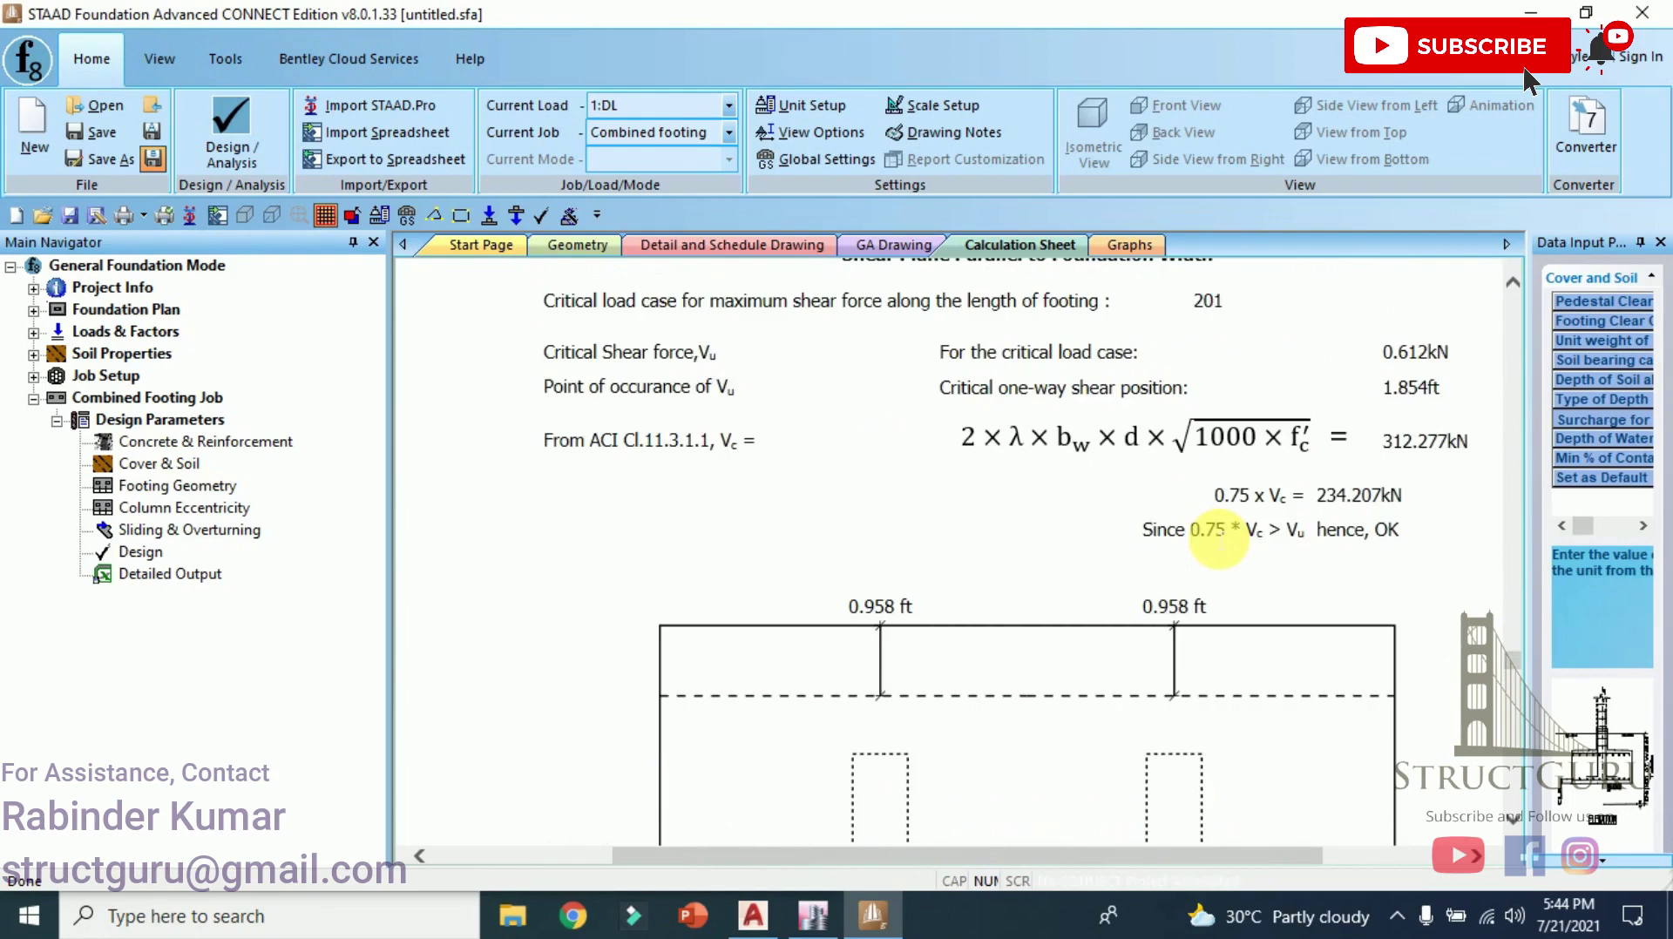
scroll(1218, 538, "down", 15)
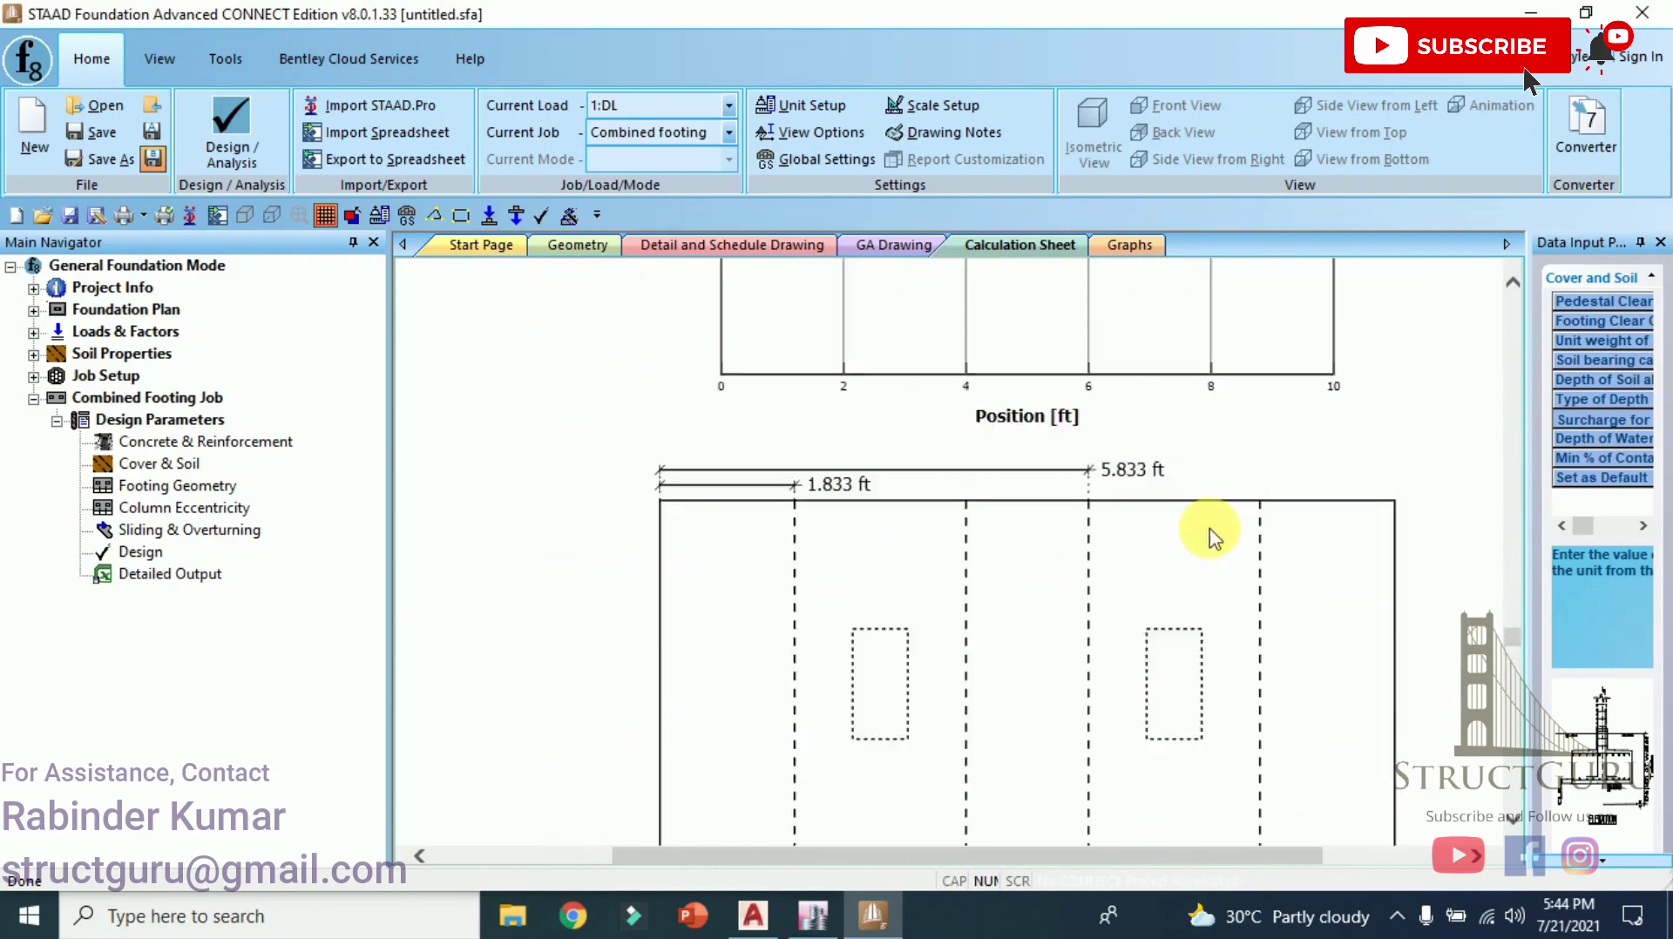
scroll(1209, 535, "up", 6)
scroll(1211, 535, "up", 3)
scroll(1216, 532, "down", 15)
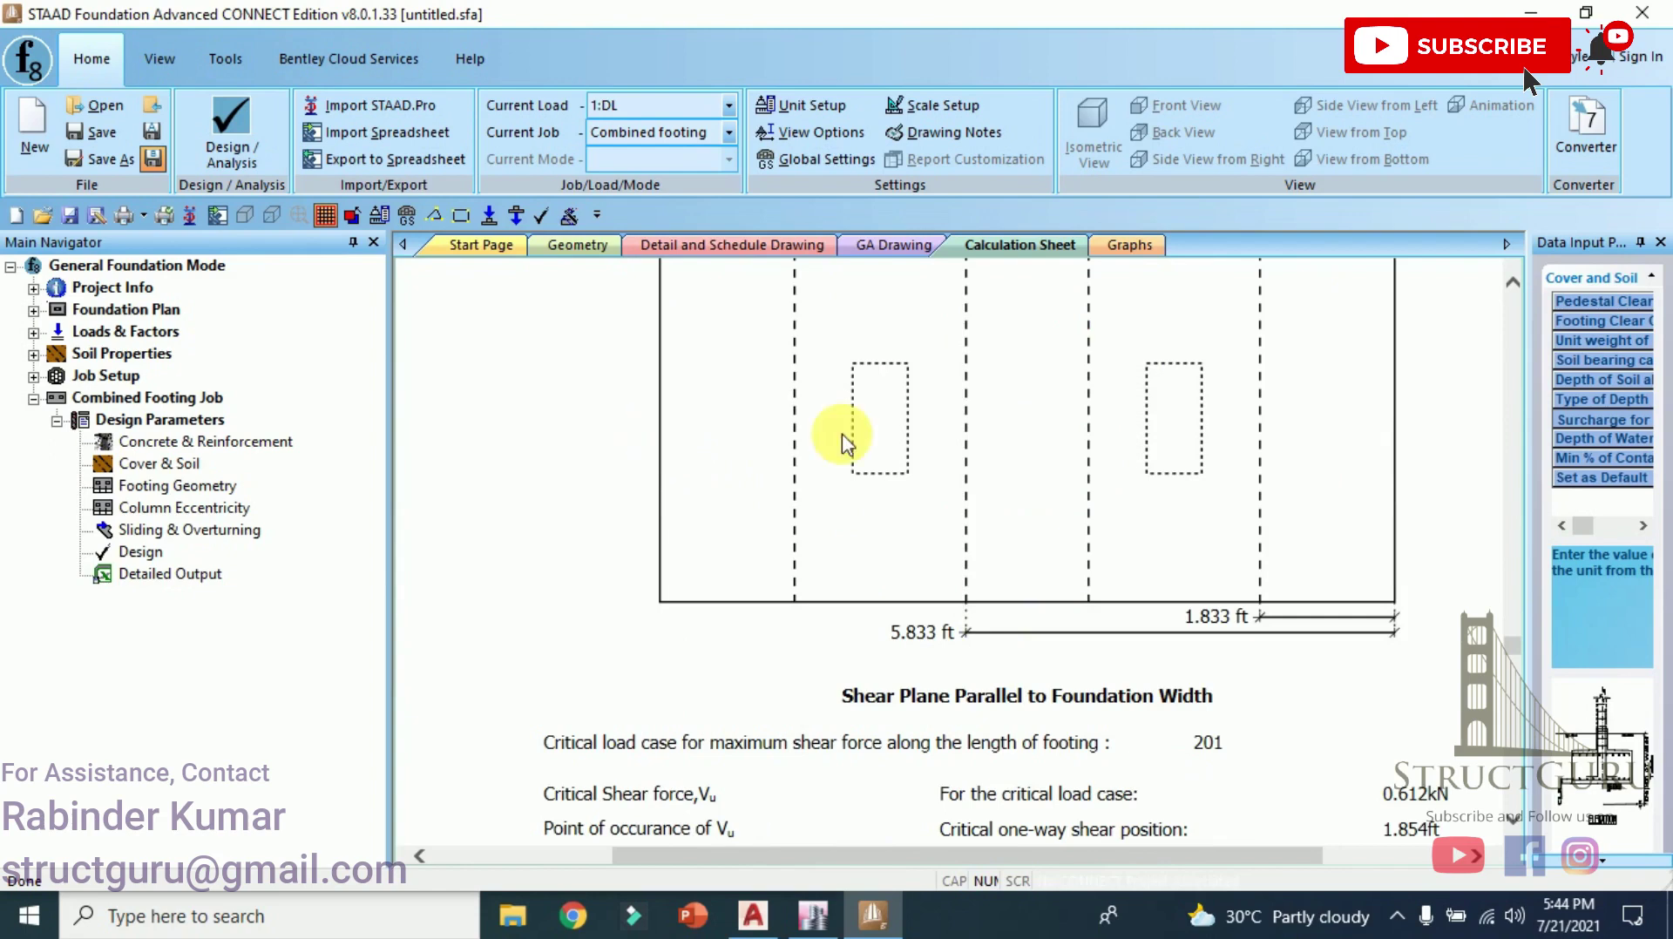
scroll(1242, 436, "up", 3)
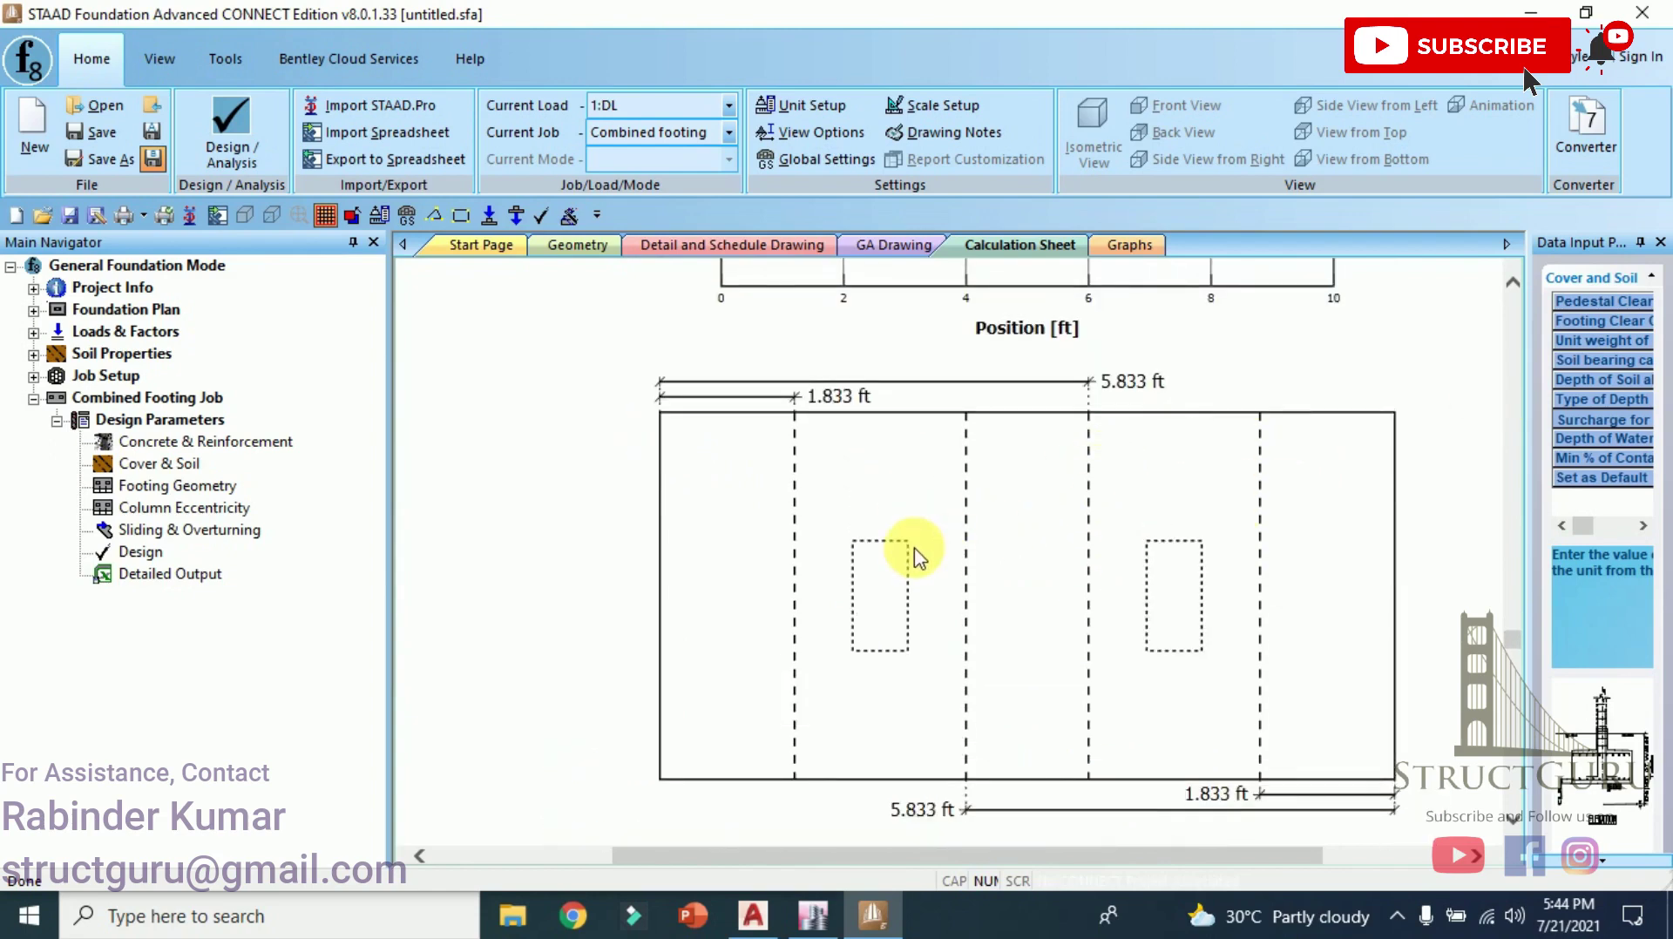
scroll(1037, 559, "down", 10)
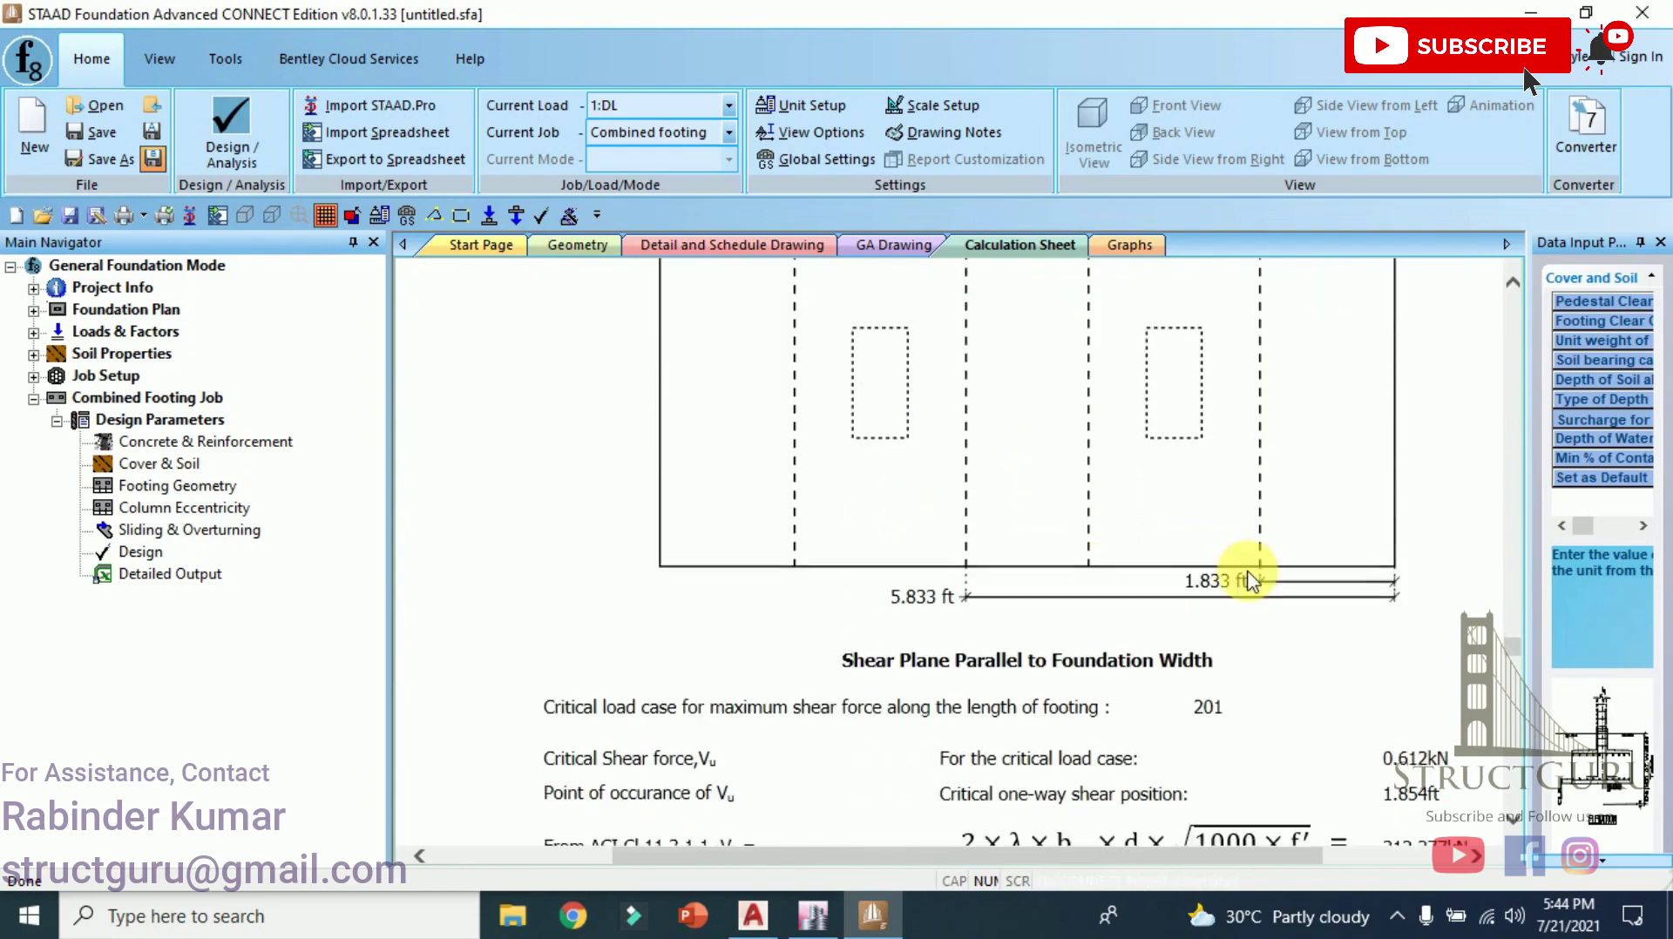
scroll(1089, 519, "down", 10)
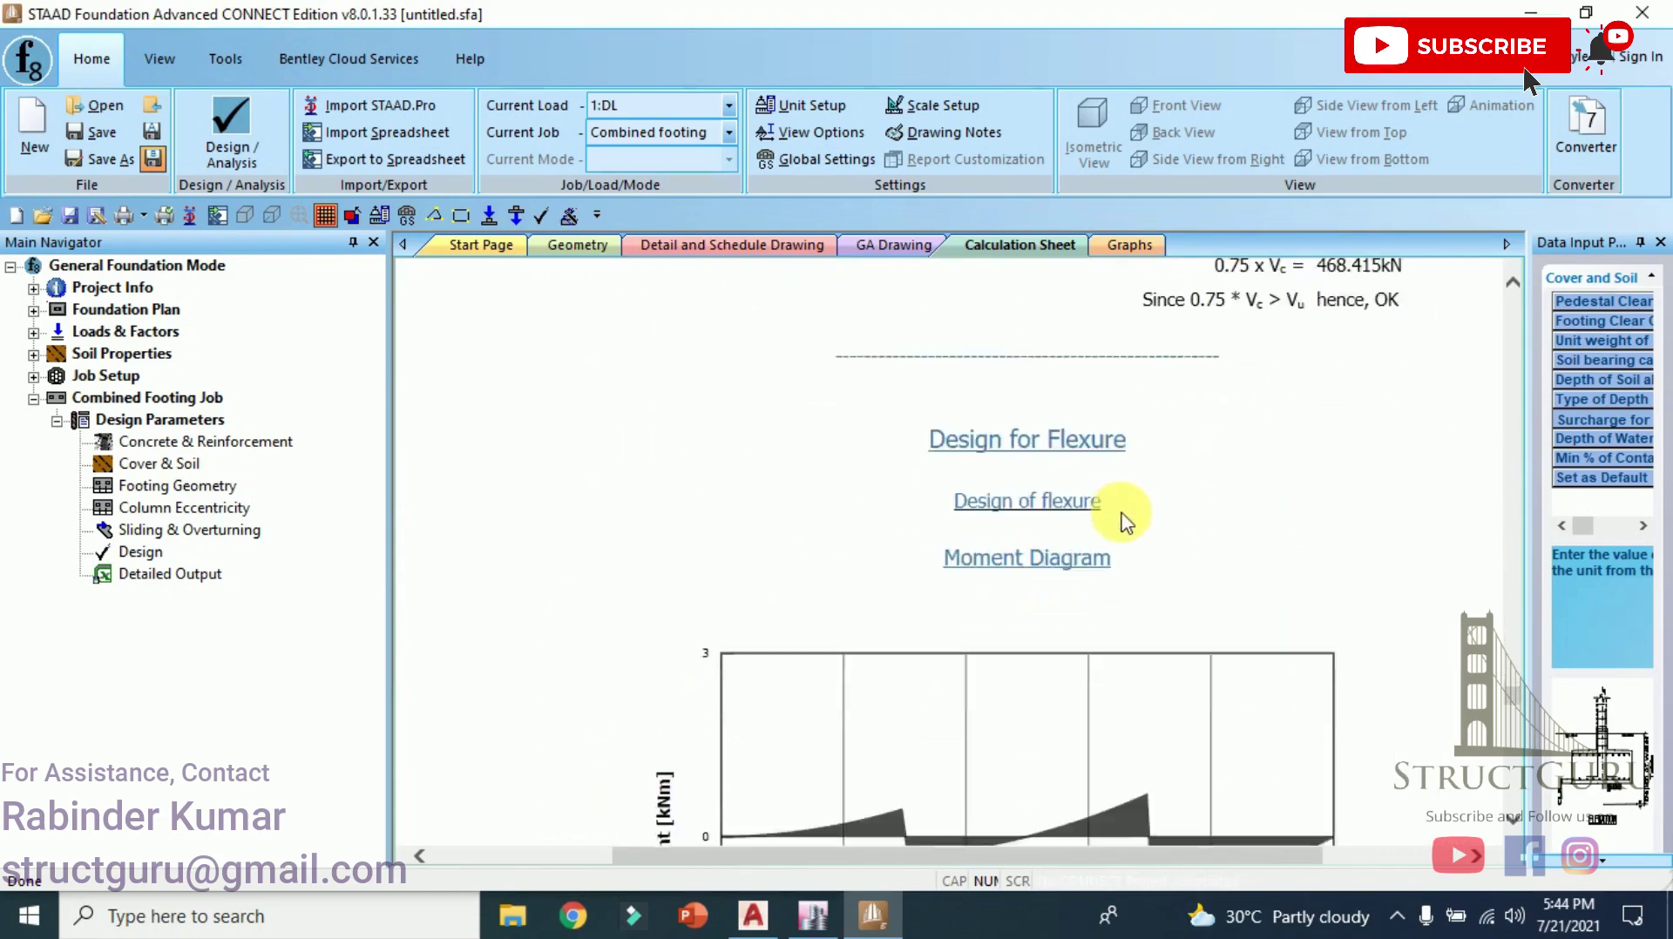
scroll(1307, 436, "down", 1)
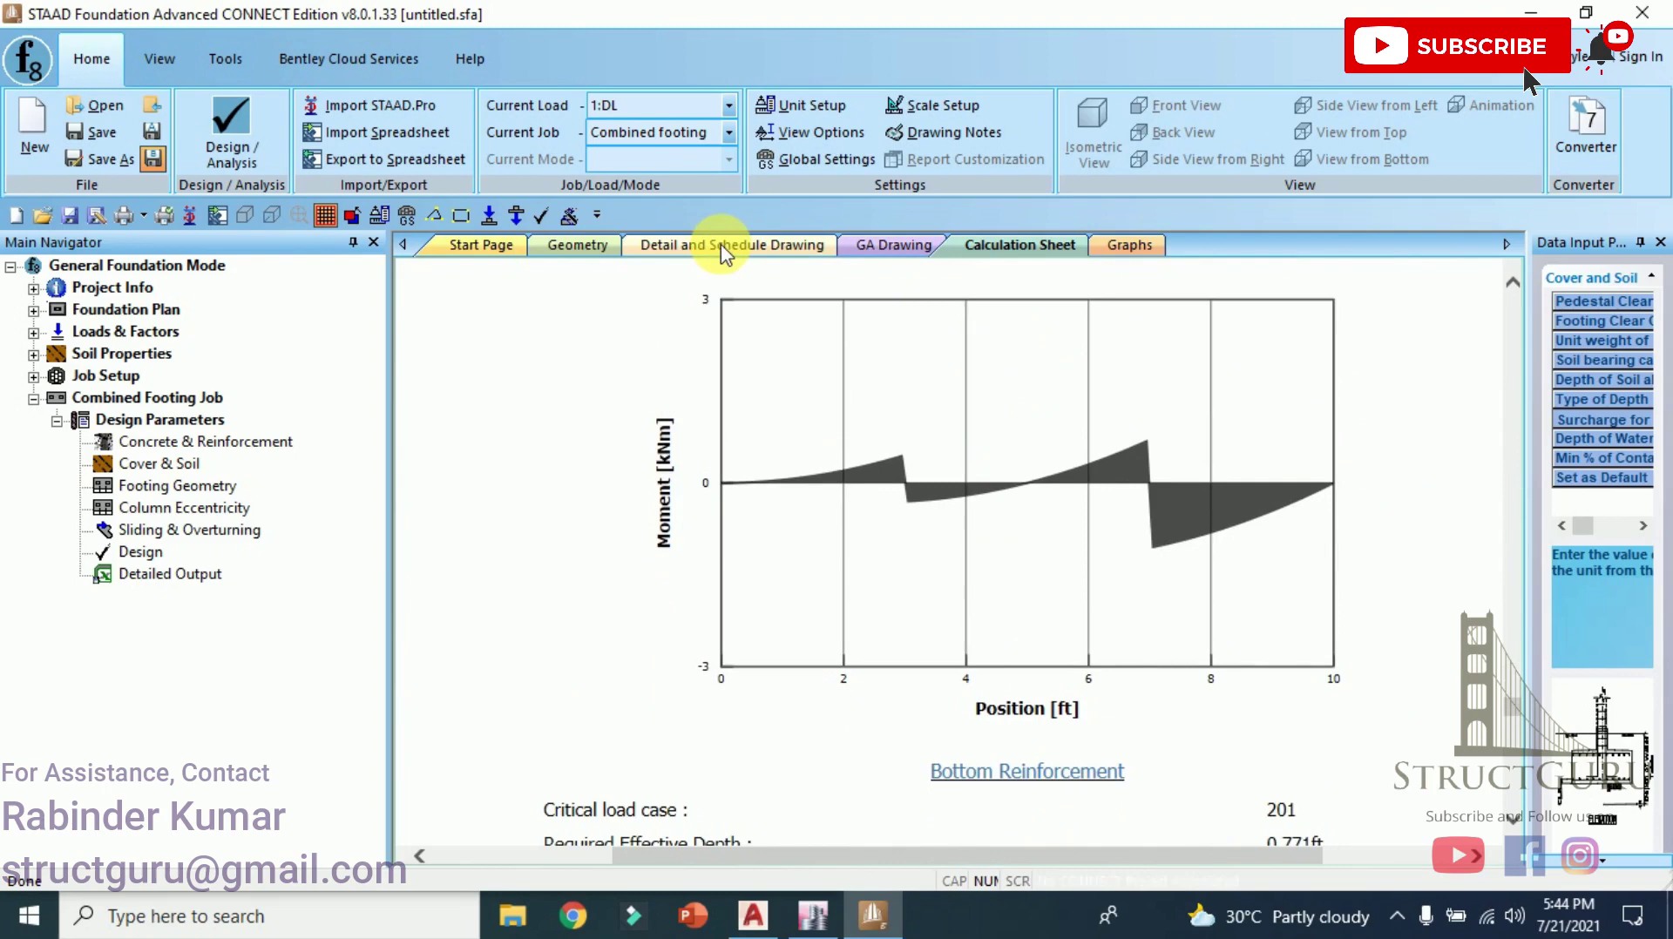
Open Footing C1's detail drawing, then zoom and pan until the footing elevation is centred.
left_click(803, 248)
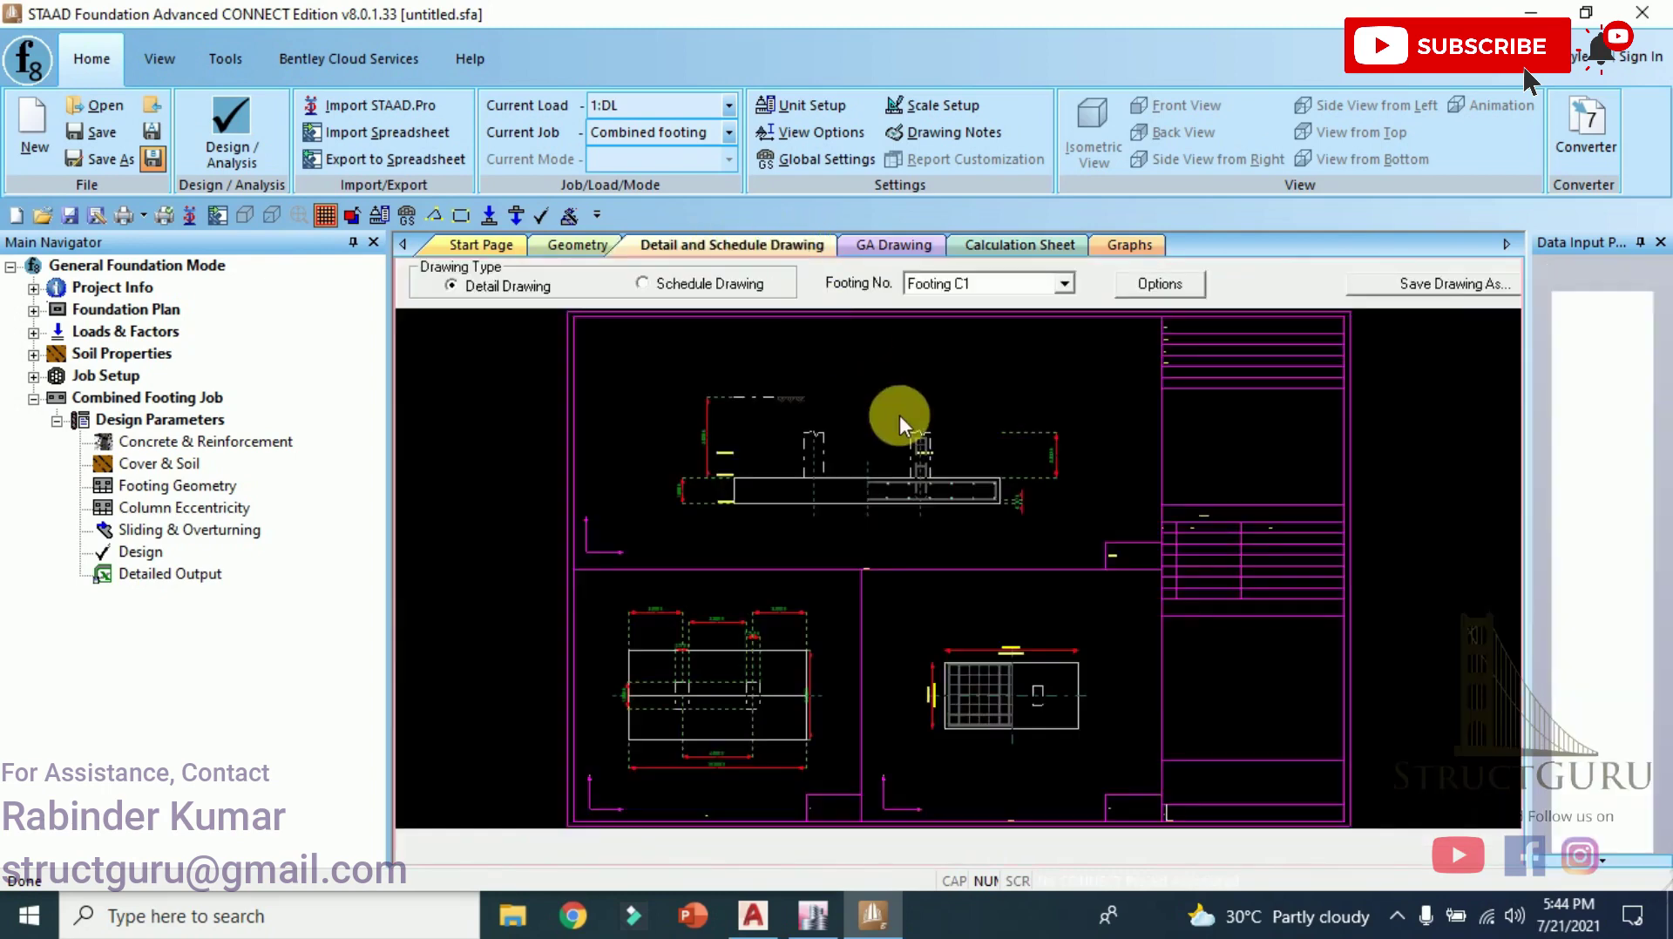
scroll(862, 504, "up", 5)
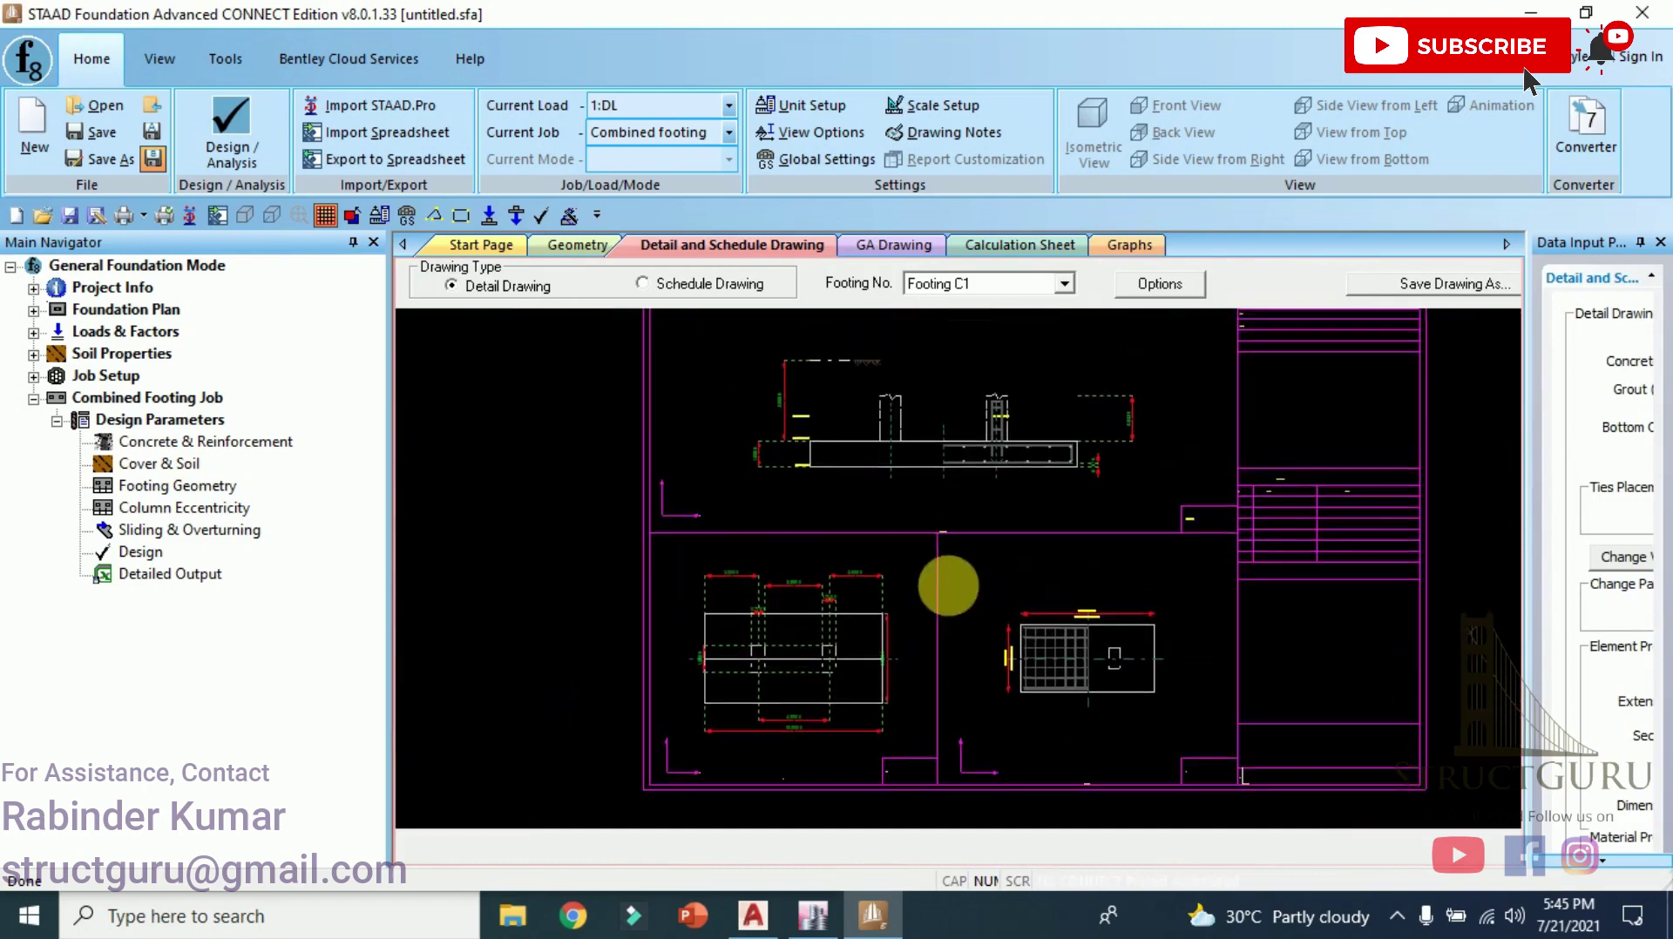
scroll(954, 509, "down", 4)
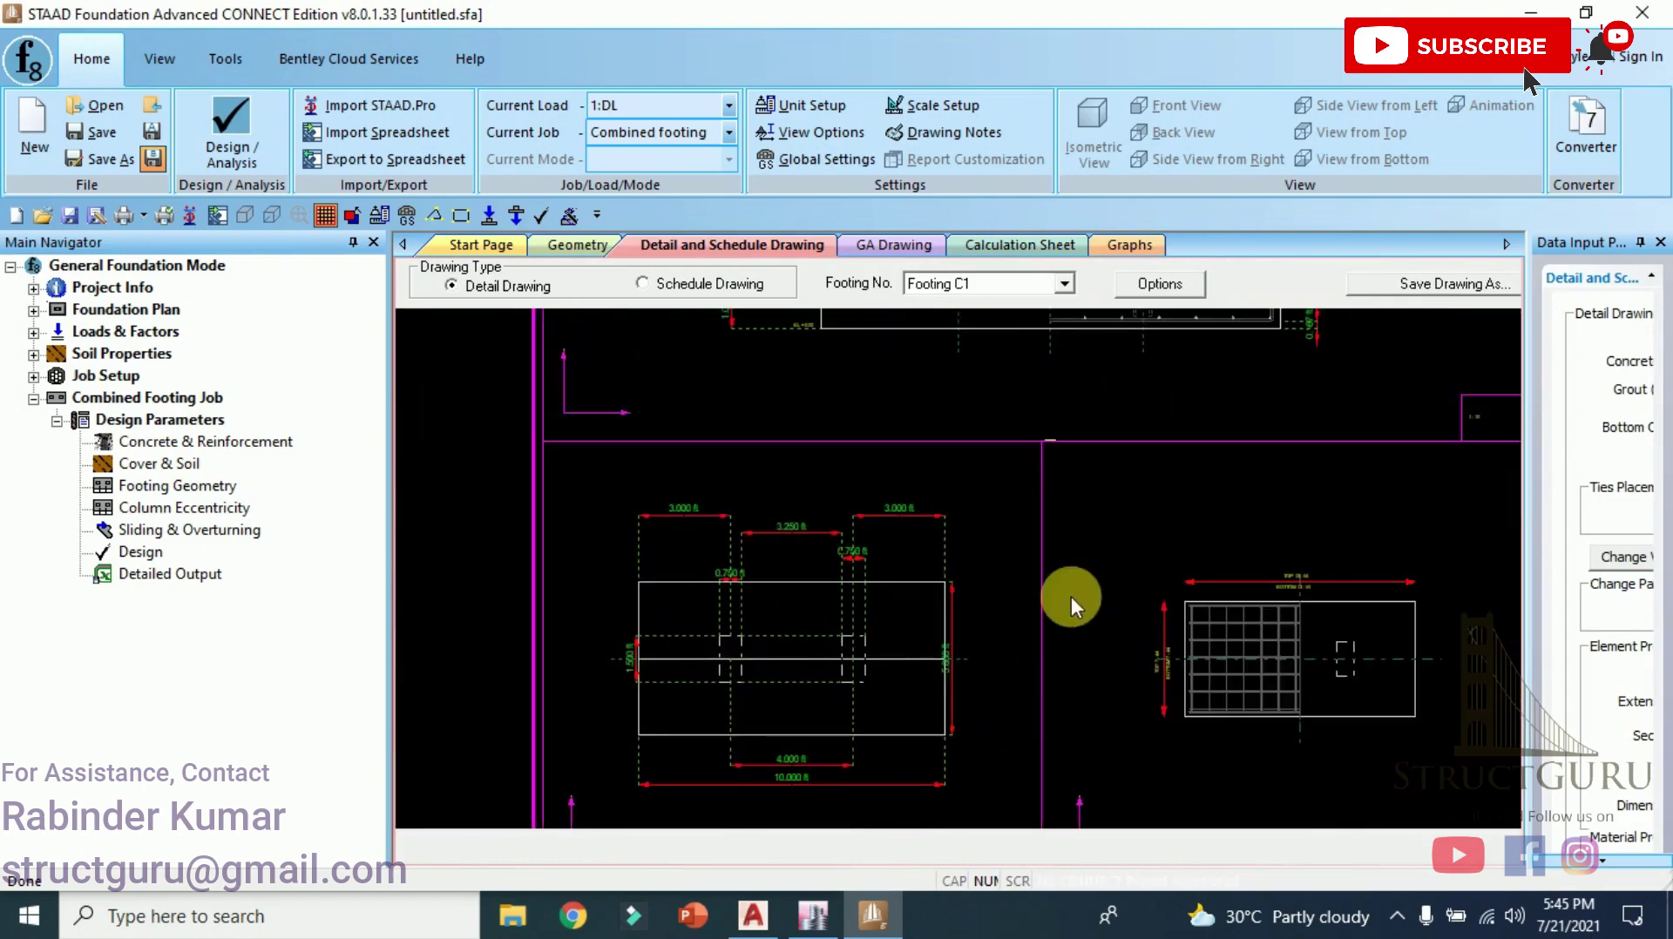
scroll(970, 447, "up", 3)
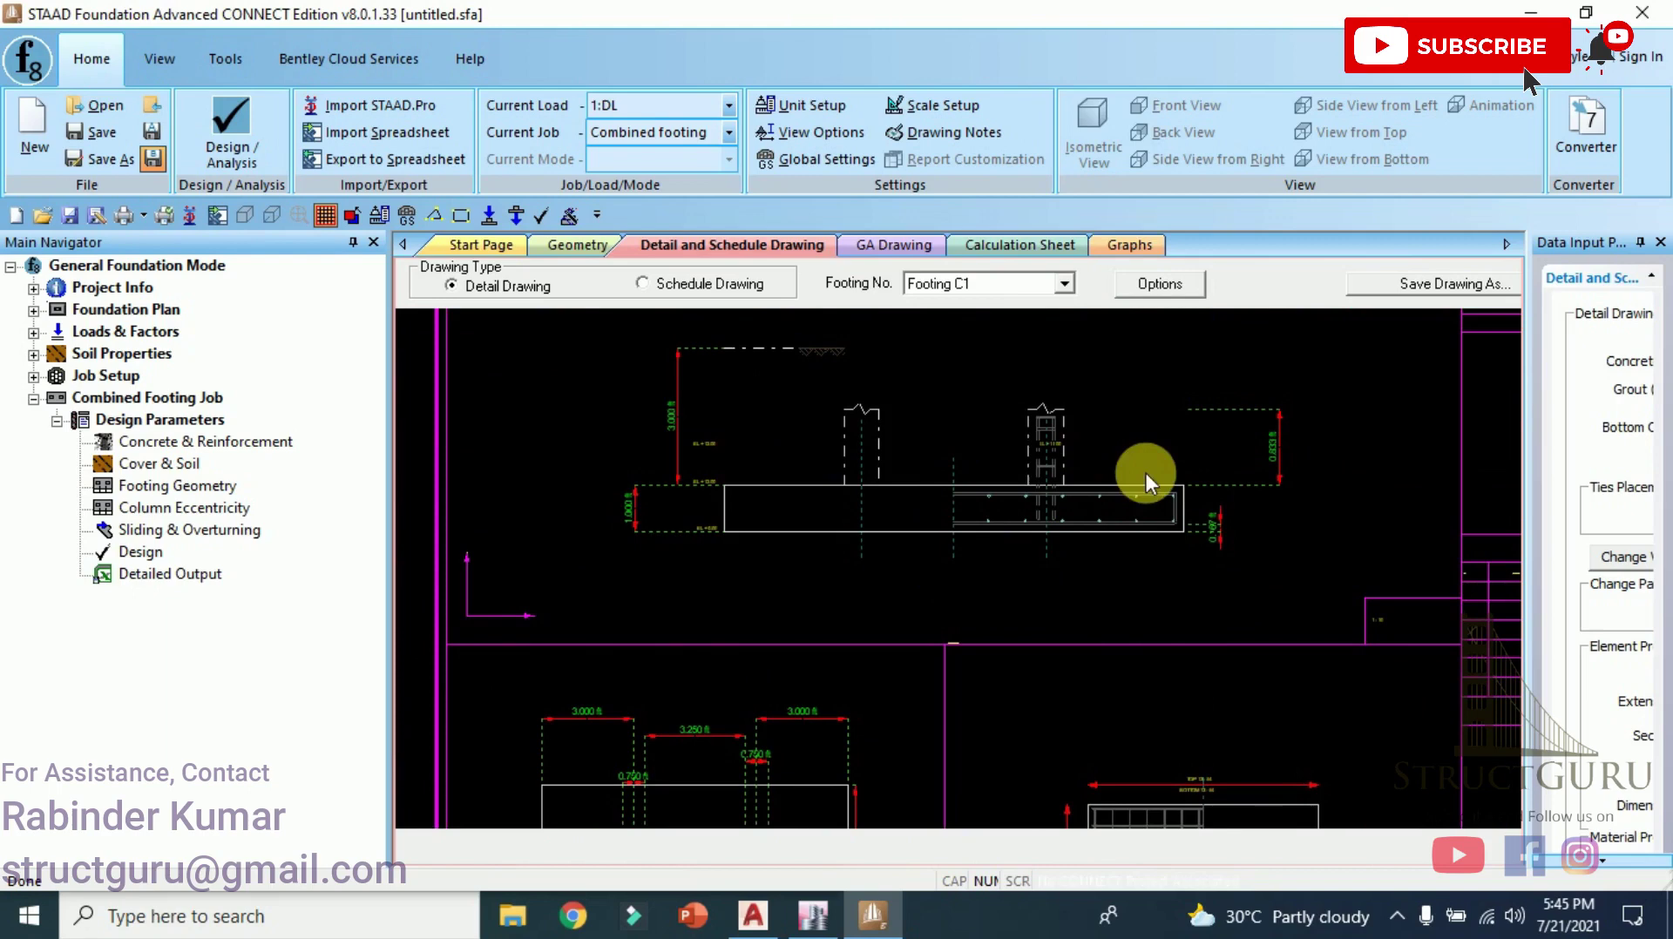
middle_click_drag(926, 477, 784, 467)
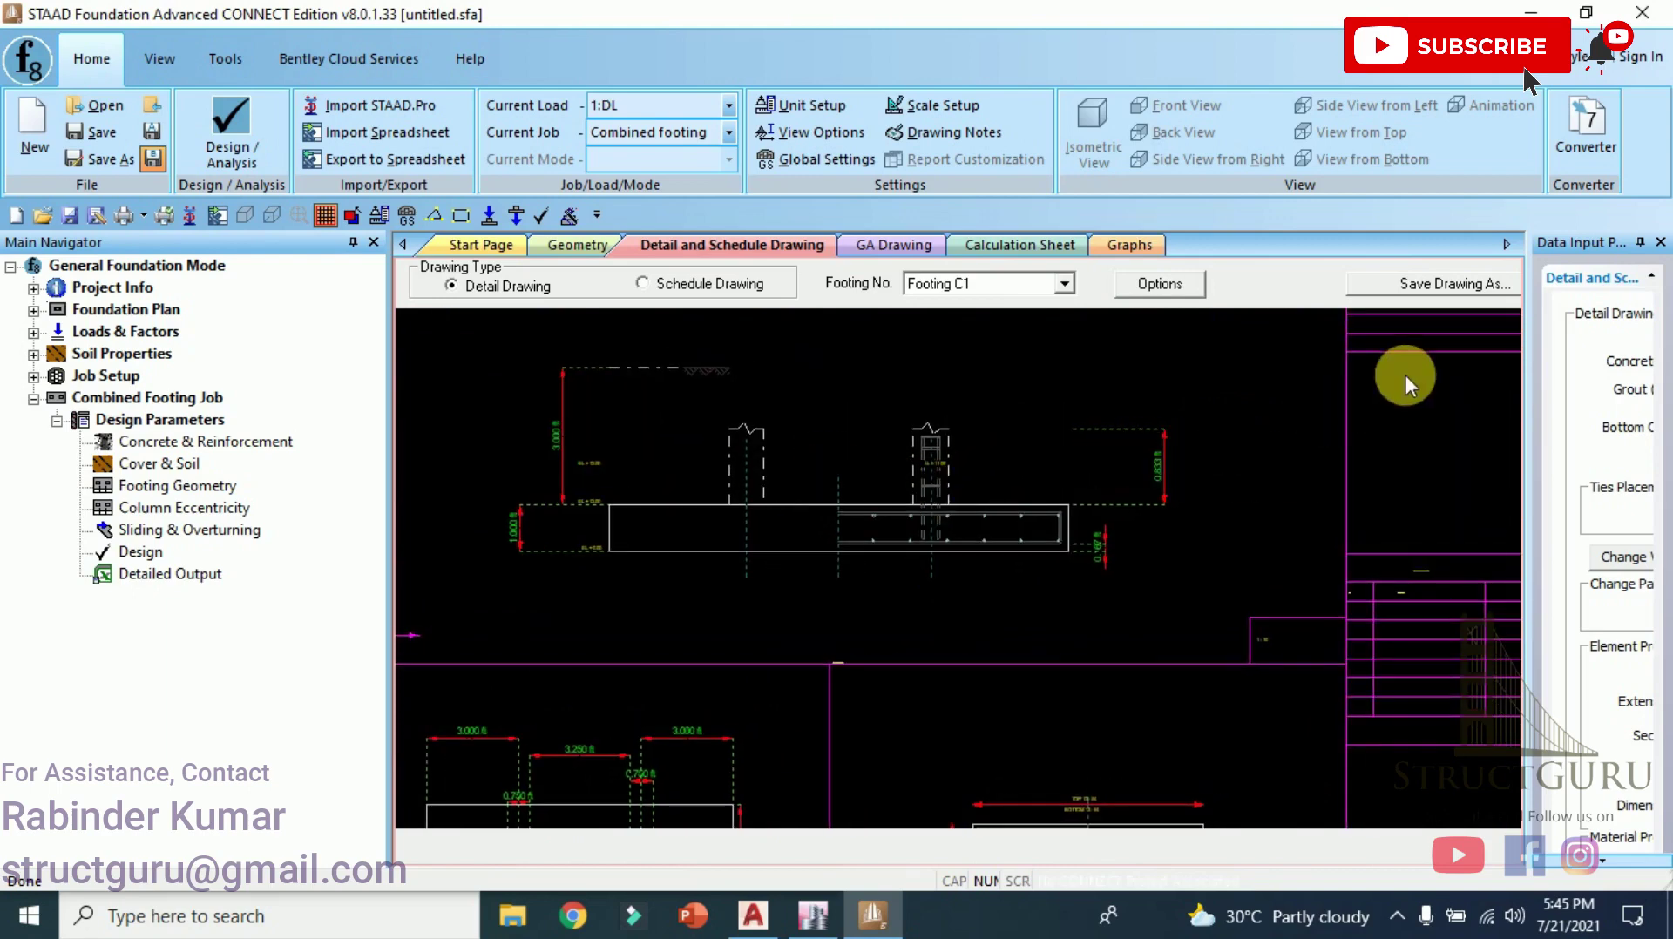
left_click(1420, 286)
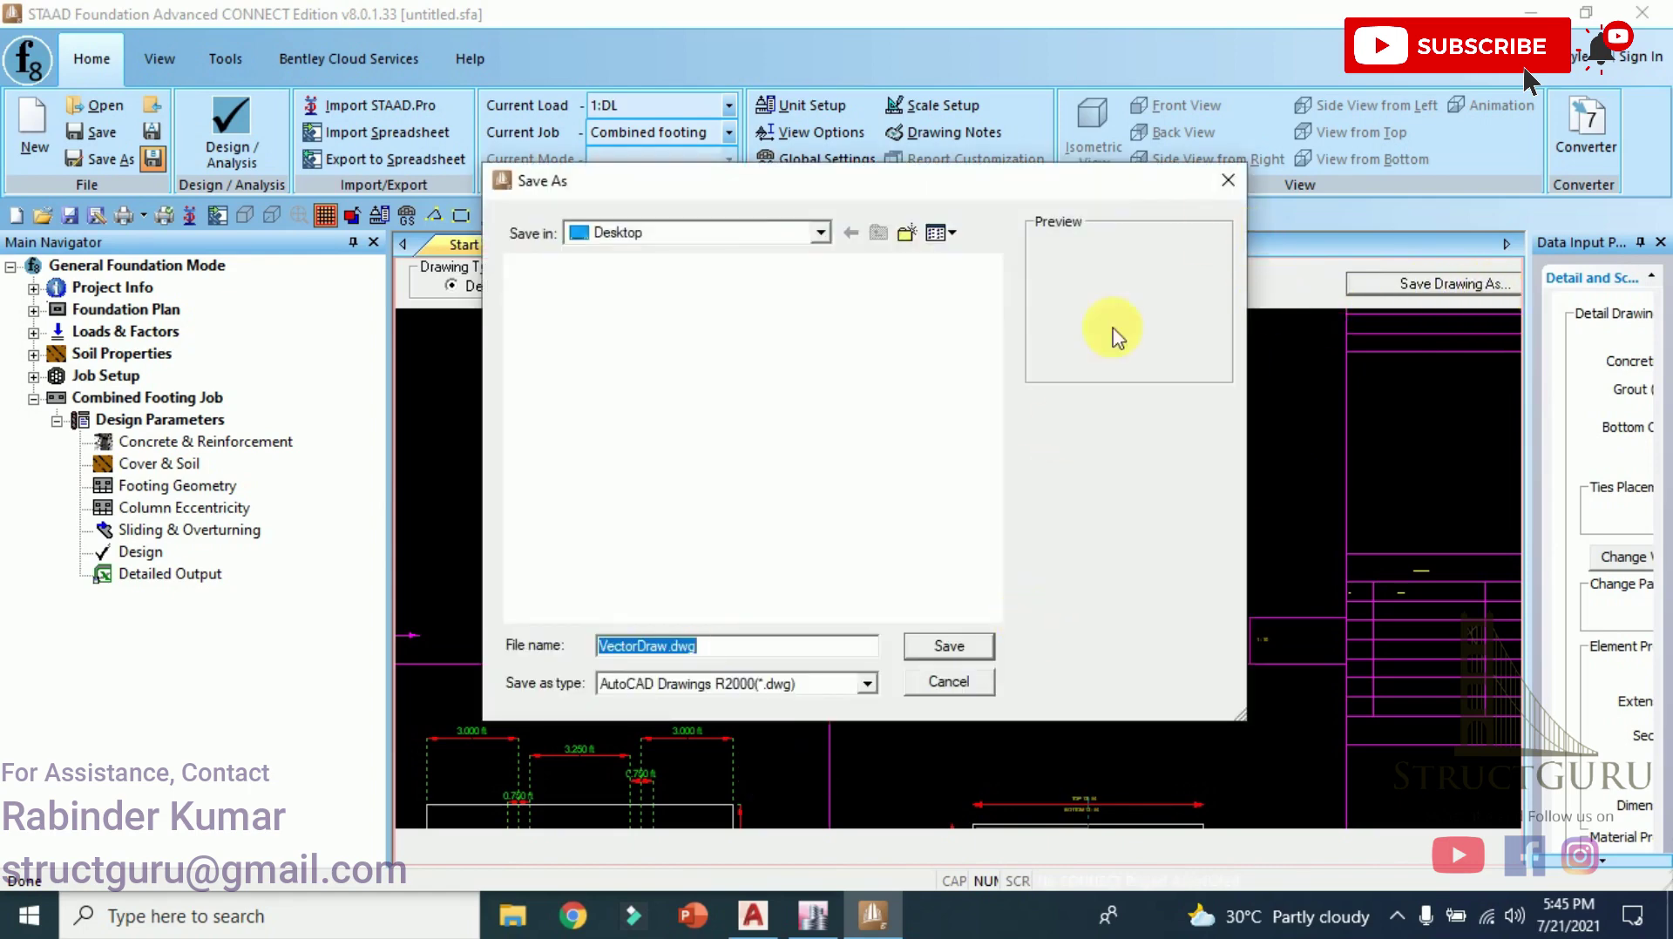
left_click(1229, 179)
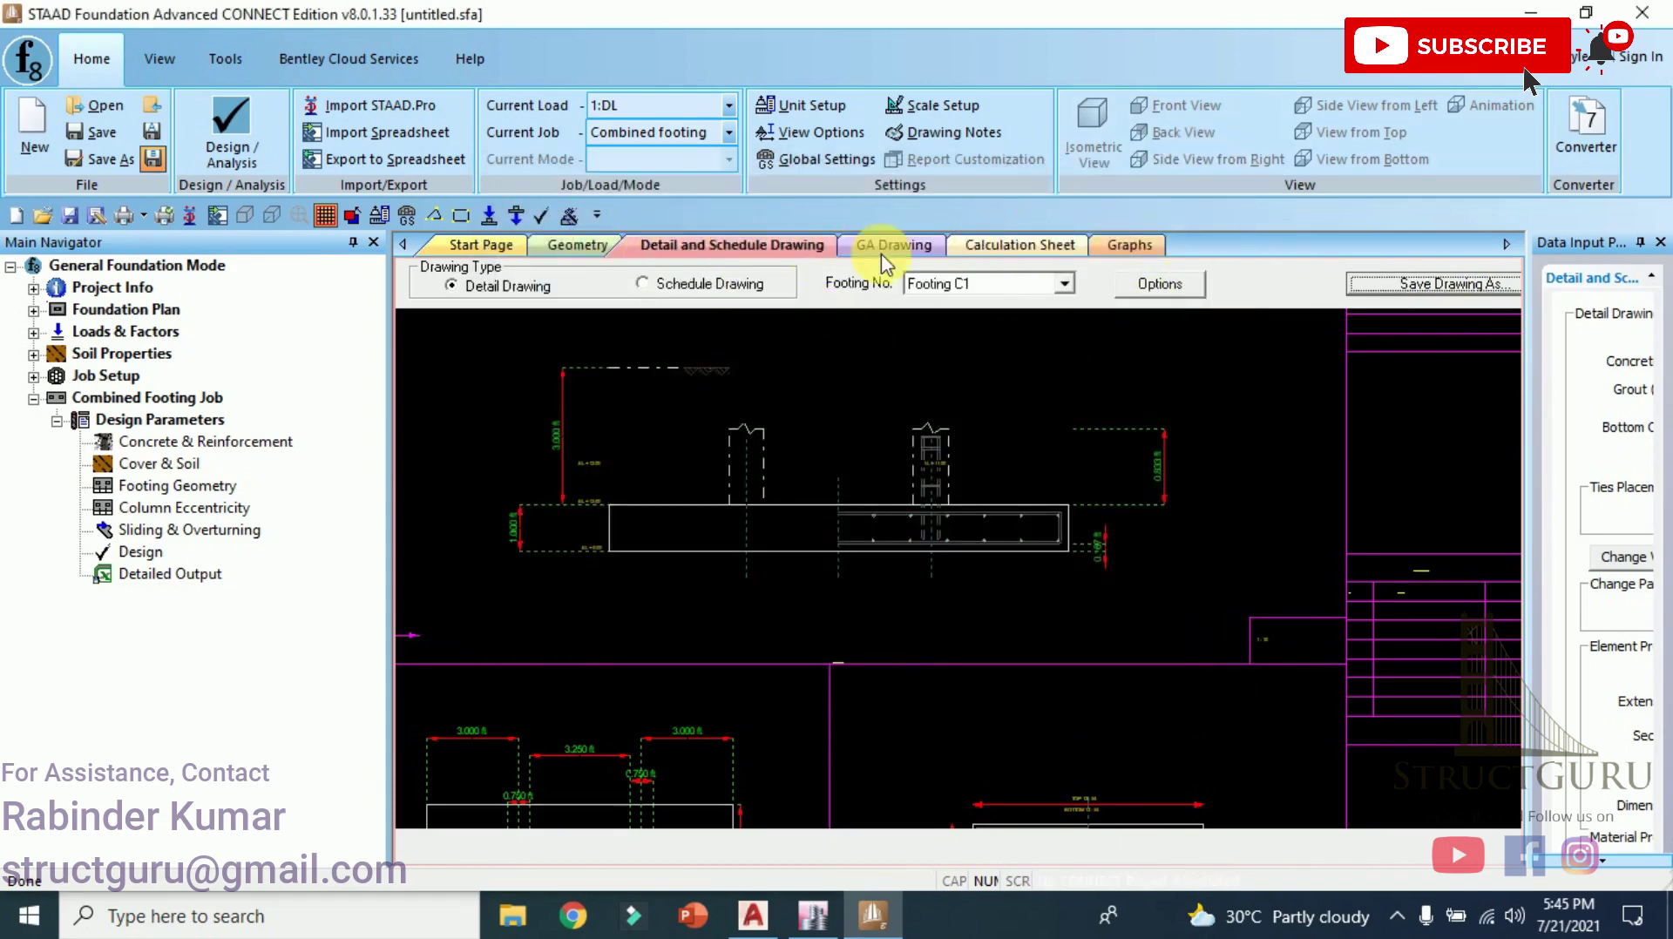
left_click(784, 250)
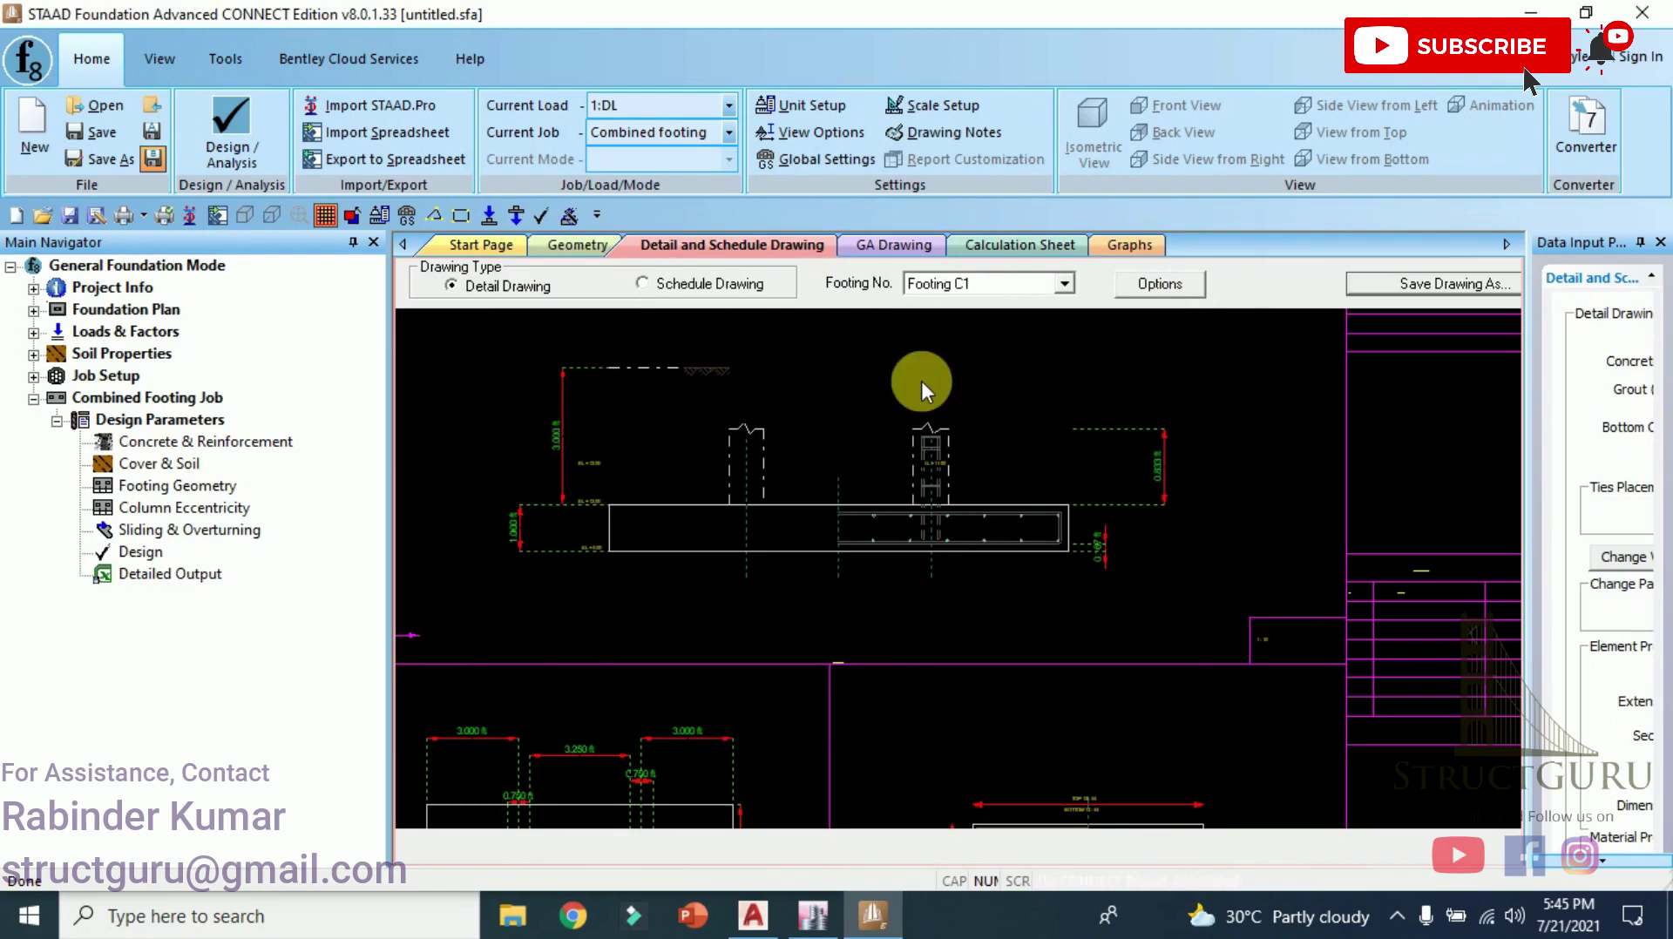
Return to the Result Summary and highlight Right Overhang 3.000, Length 10.000 and Width 5.000.
left_click(1018, 245)
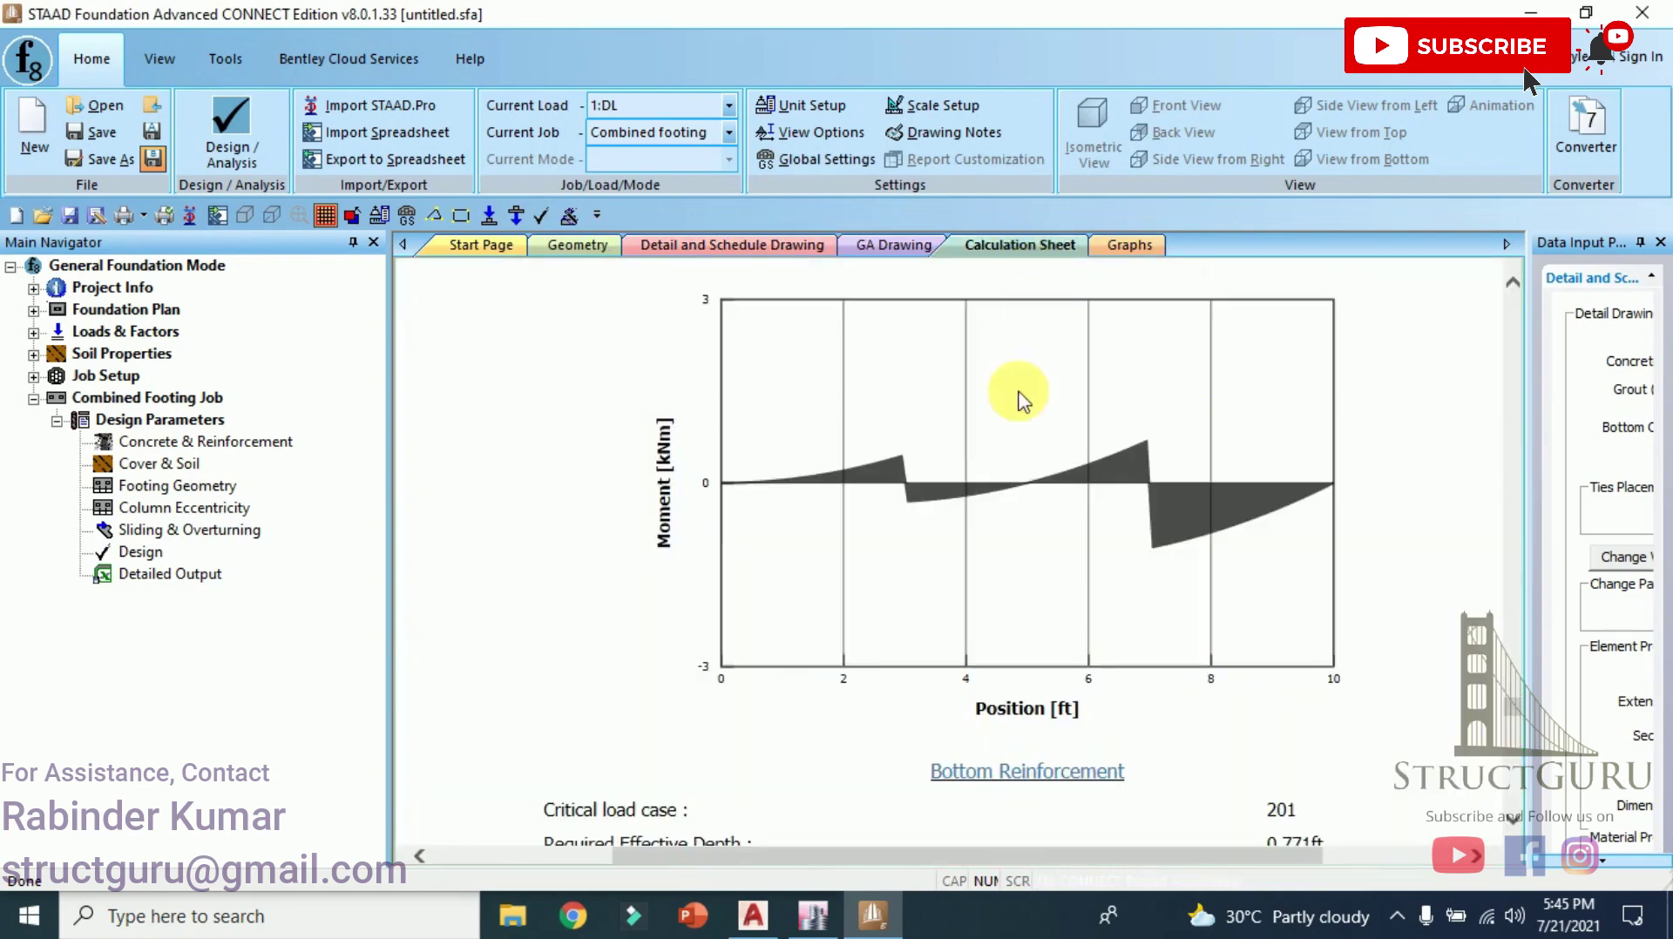
left_click_drag(1510, 701, 1516, 305)
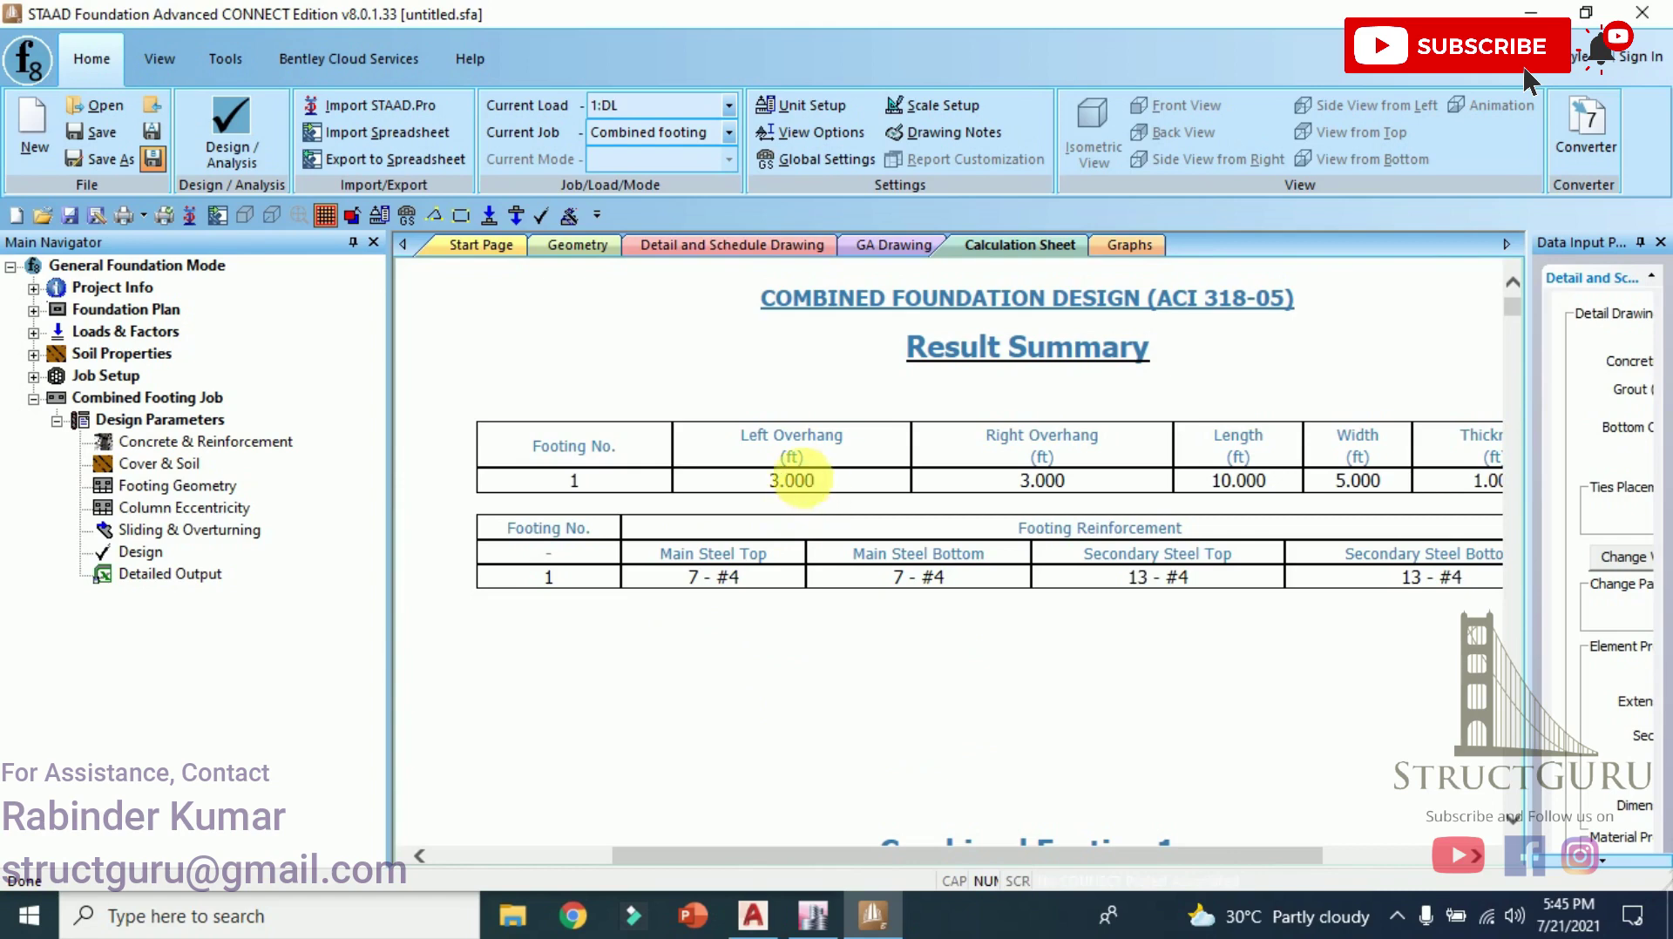
double_click(1042, 480)
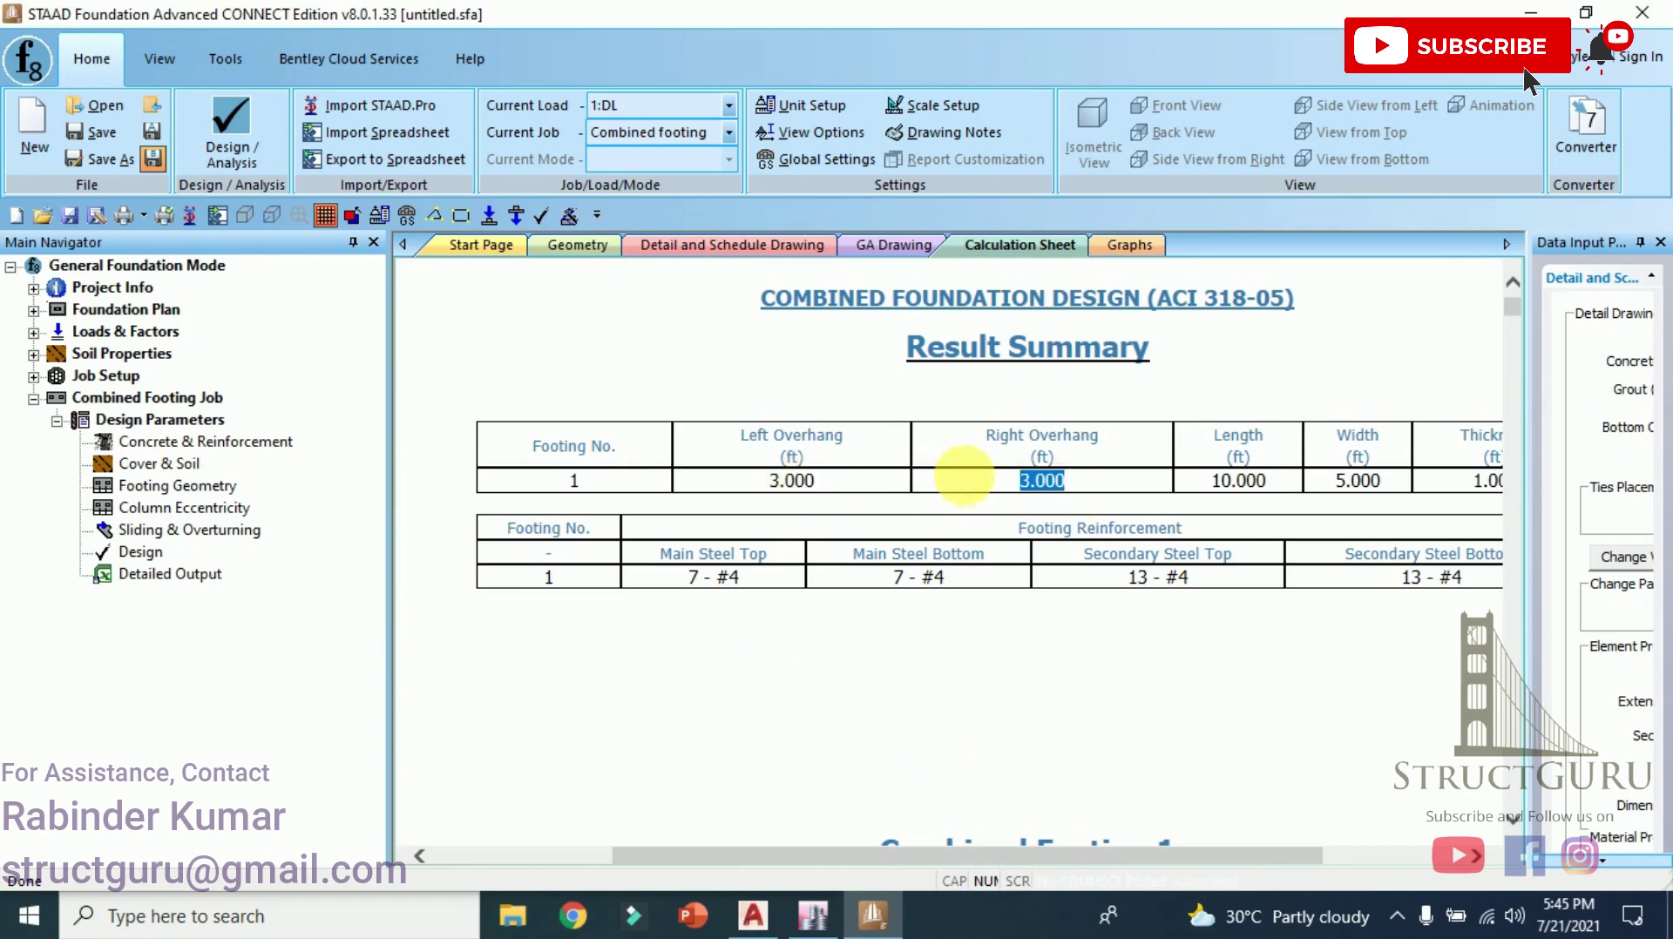
double_click(1238, 480)
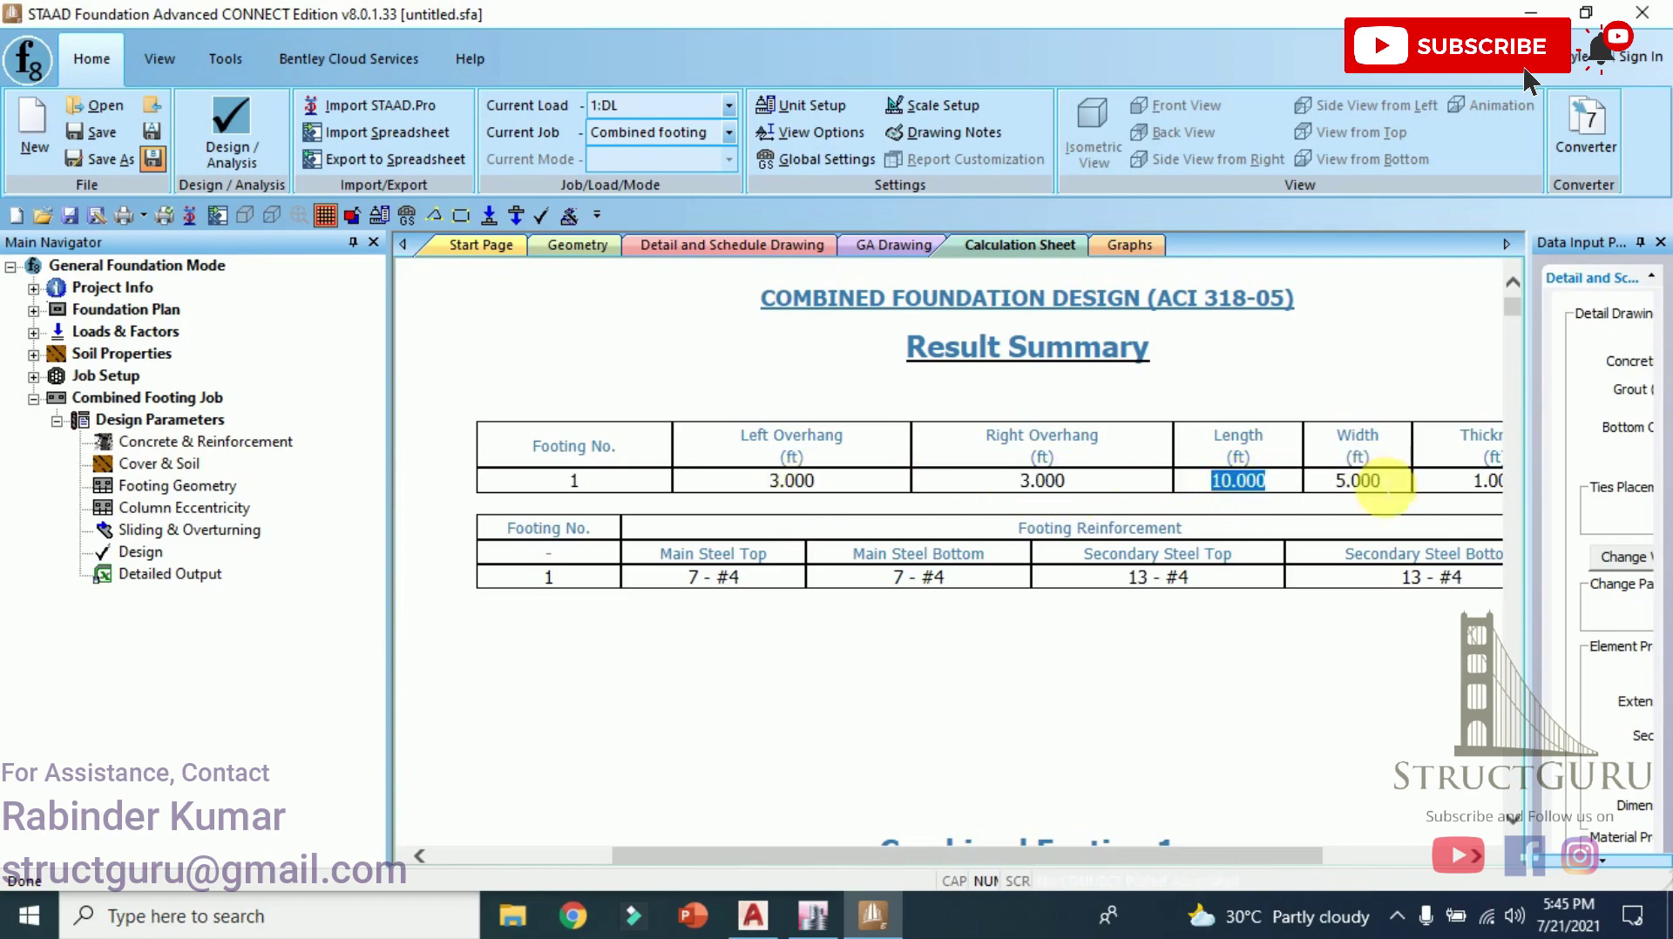
left_click(1349, 482)
double_click(1349, 482)
Highlight the footing Thickness 1.000 and check the 7 - #4 main and 13 - #4 secondary bars.
left_click_drag(1002, 859, 1158, 864)
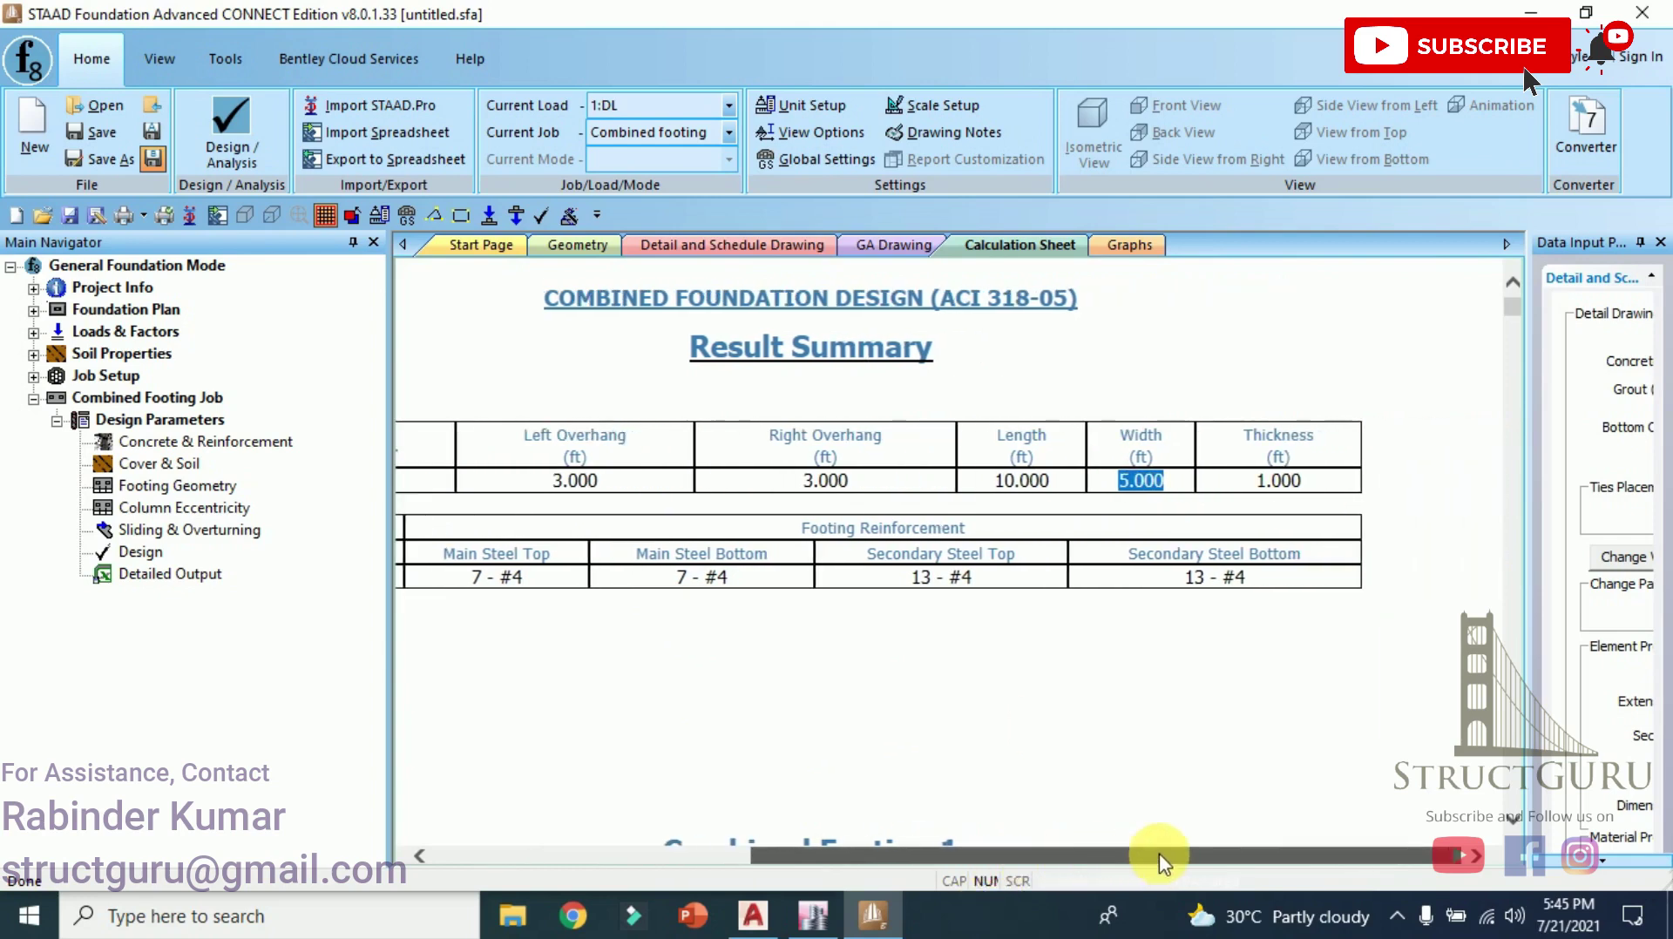
left_click(1277, 480)
double_click(1278, 480)
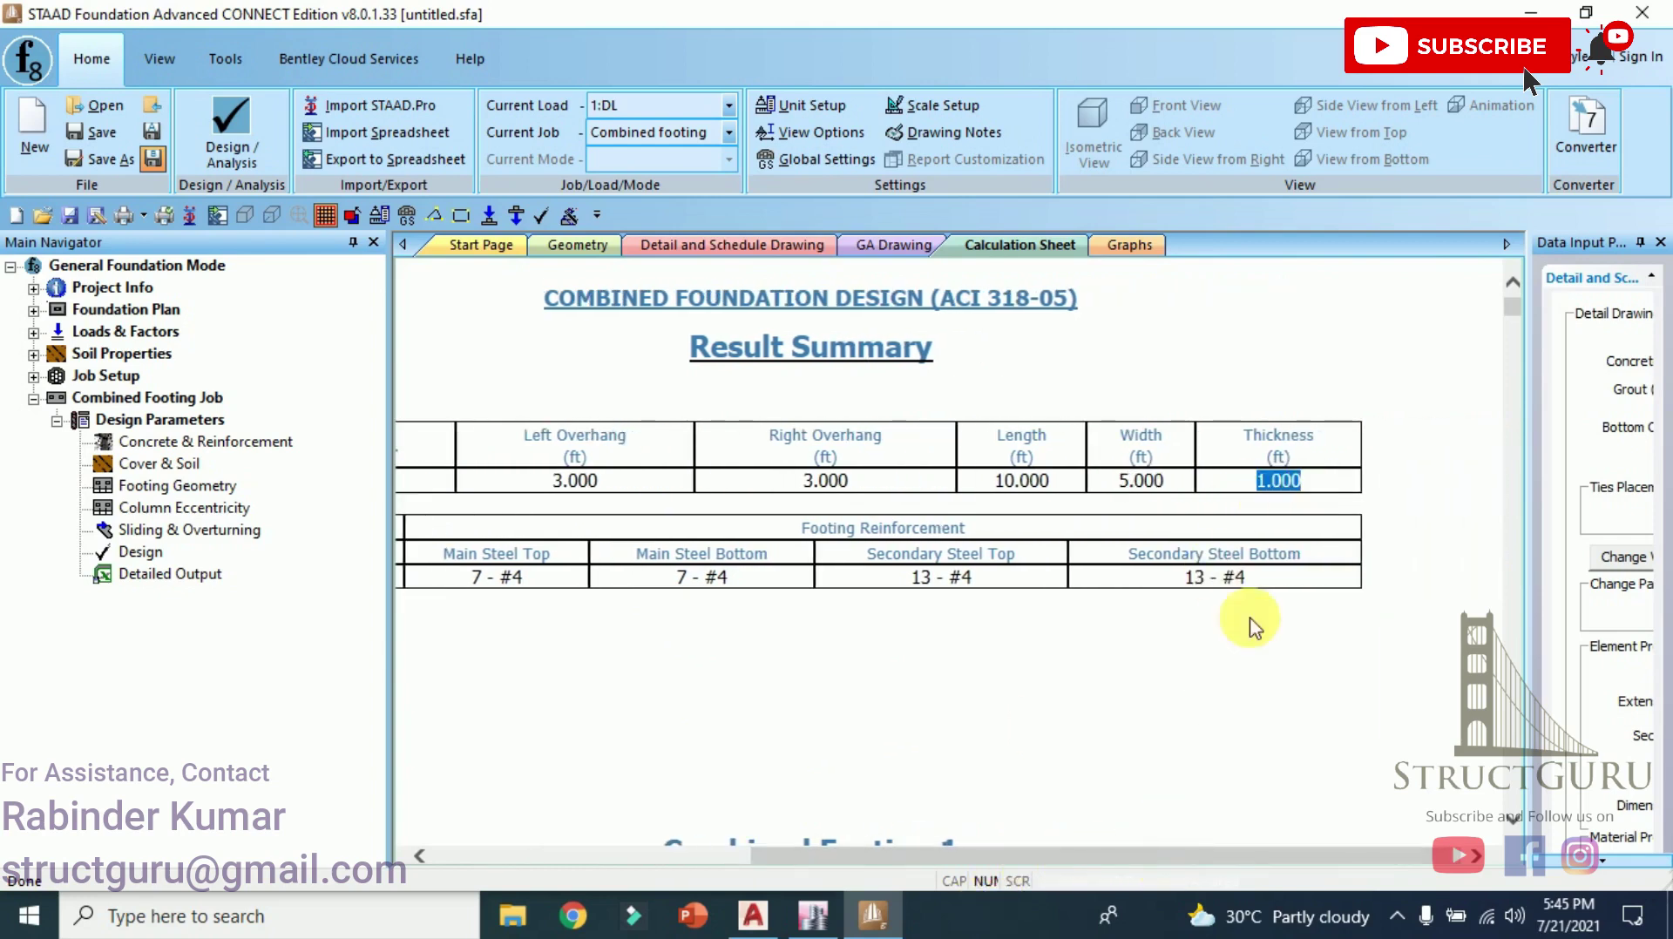
left_click_drag(1211, 854, 1069, 857)
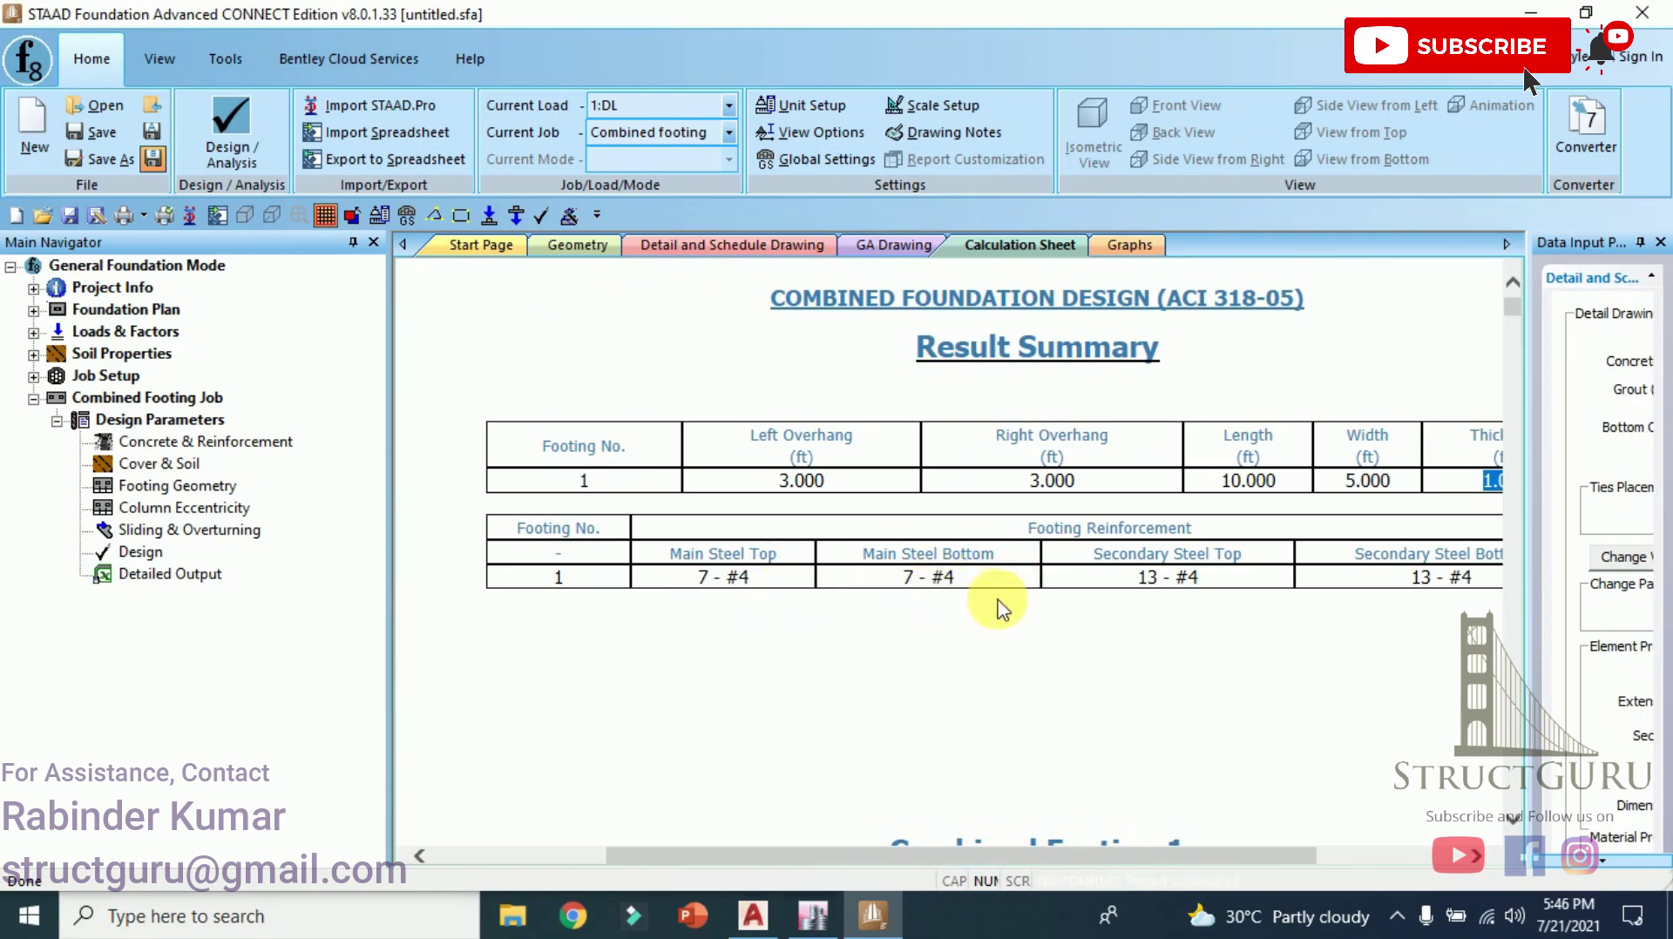
left_click_drag(1206, 853, 1332, 855)
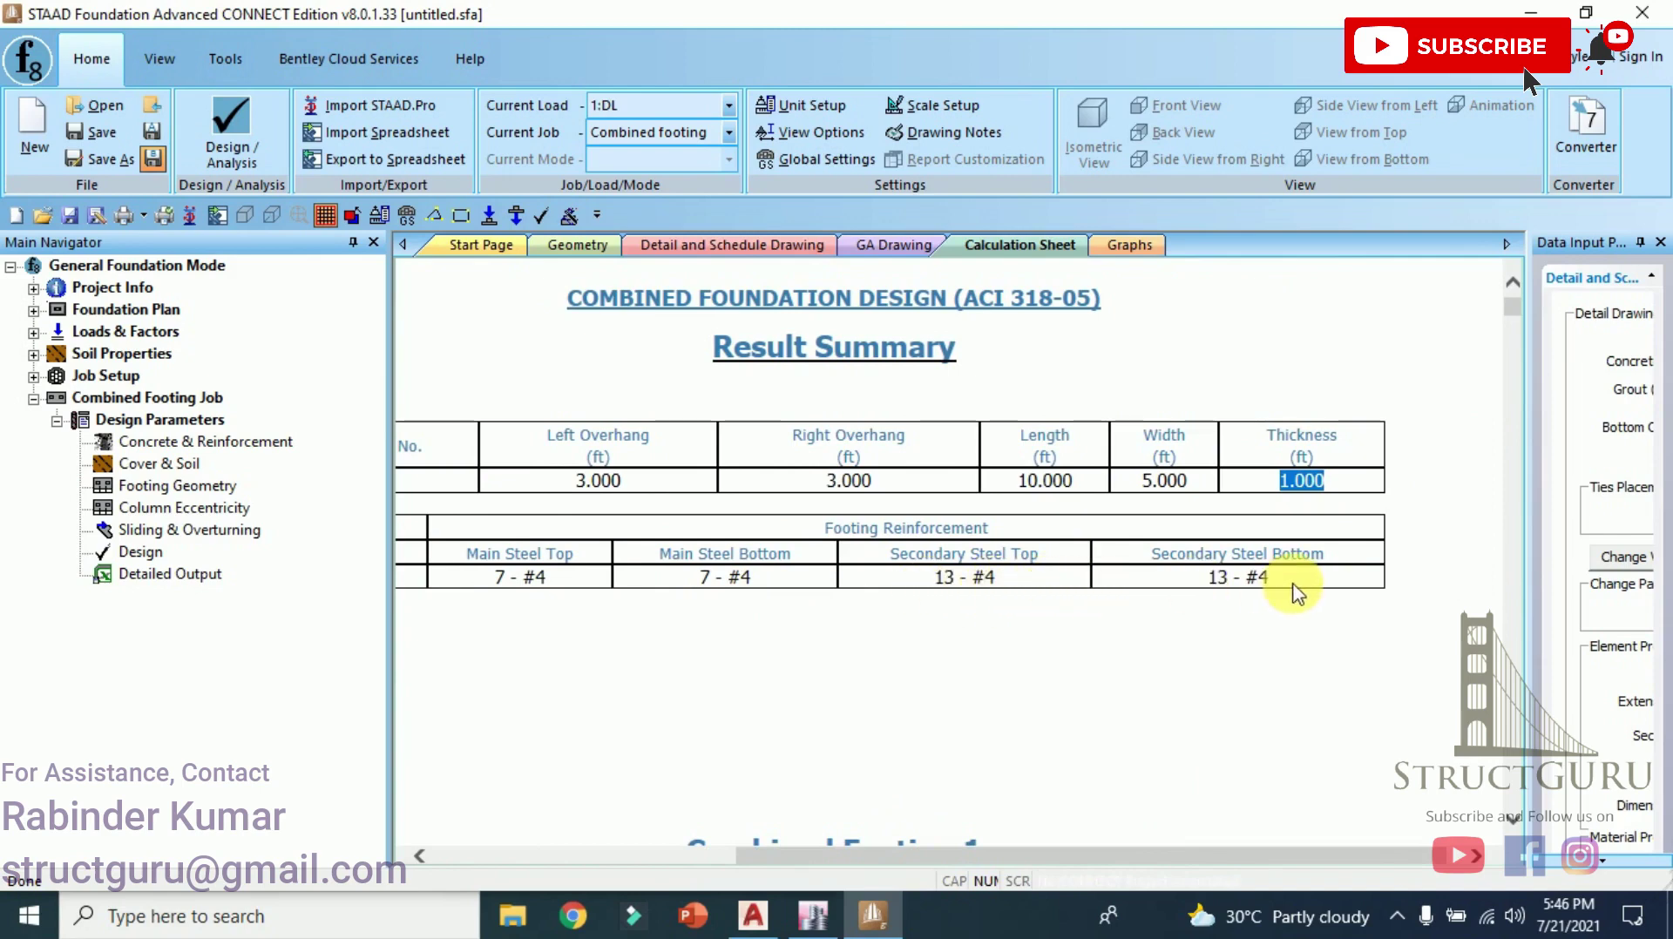
scroll(1293, 593, "down", 3)
scroll(1293, 592, "up", 1)
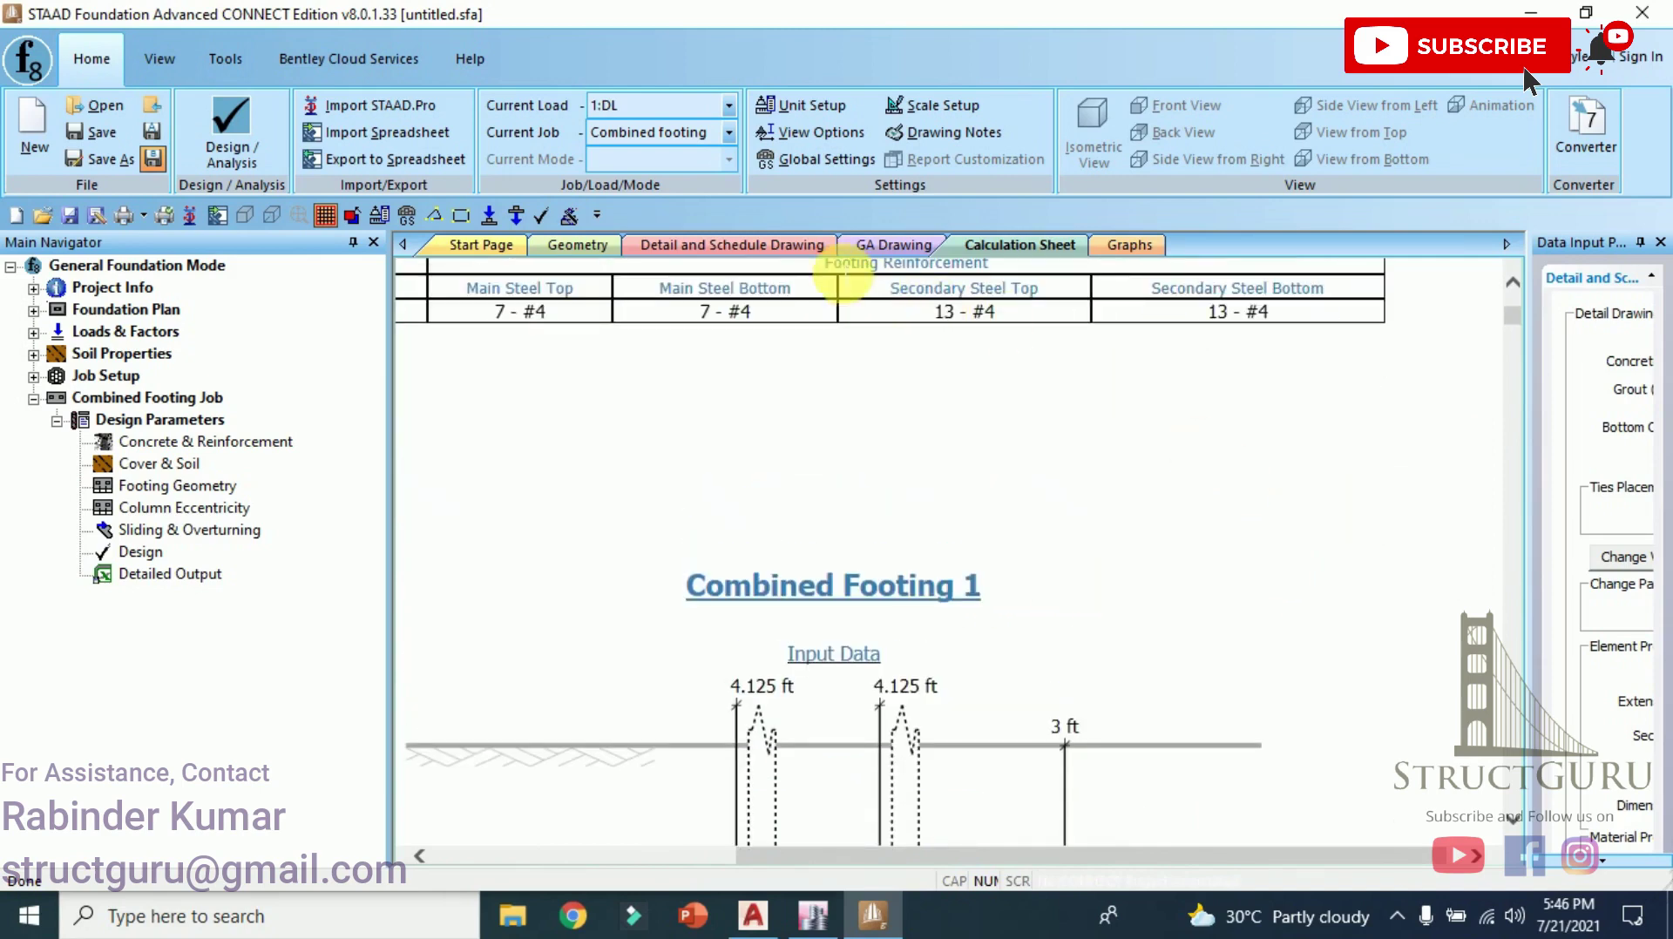
Go back to Footing C1's detail drawing and zoom in on the 1.000 ft thick elevation.
left_click(775, 245)
scroll(1023, 594, "up", 2)
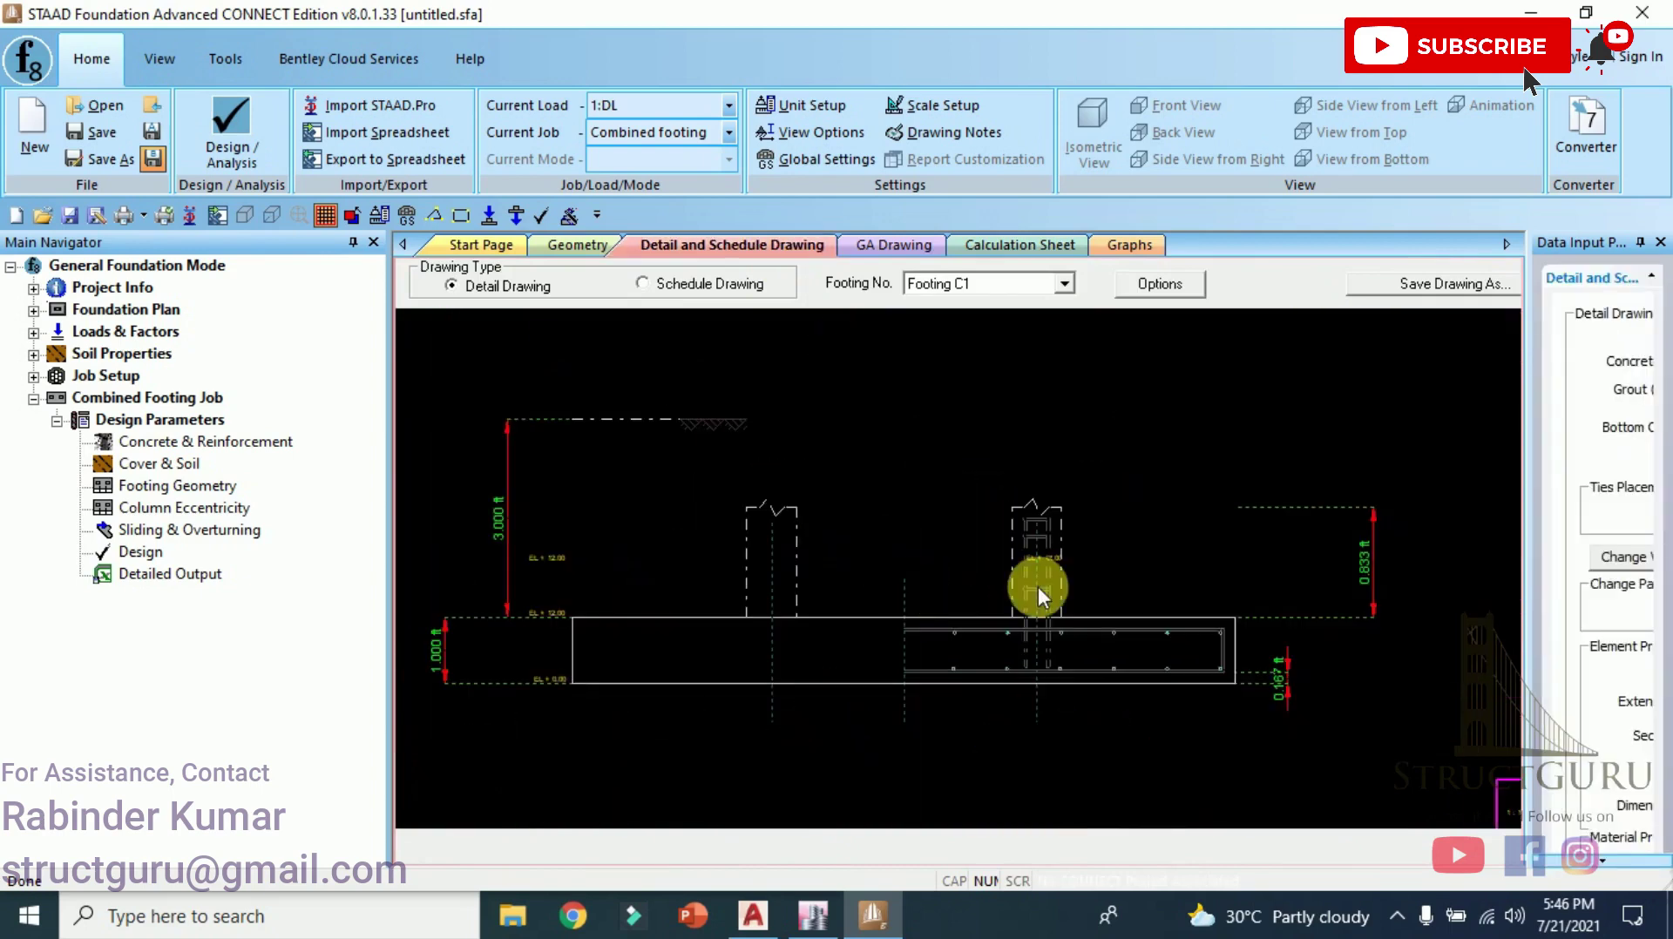